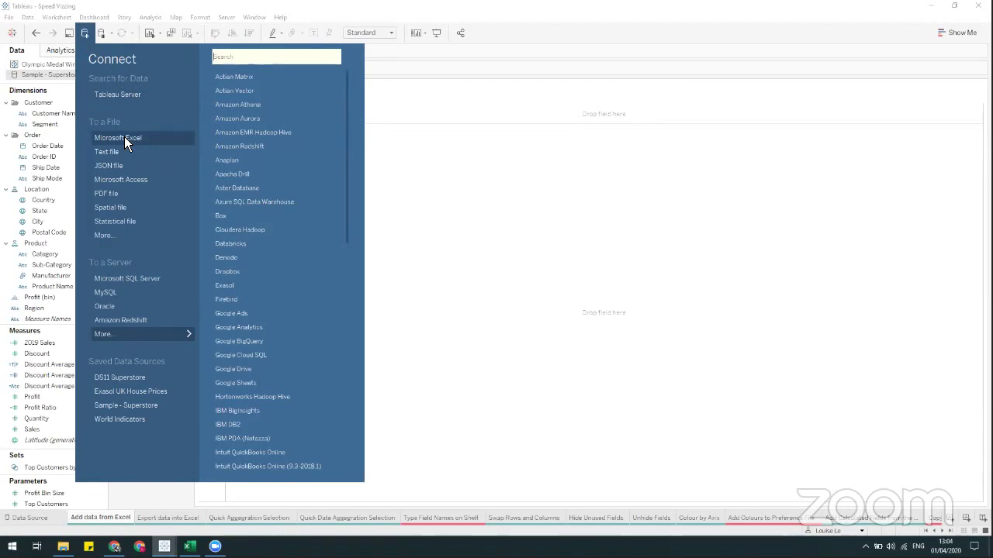
Copy the whole chocolate table from the Excel workbook and paste it into Tableau's "Add data from Excel" sheet
left_click(479, 251)
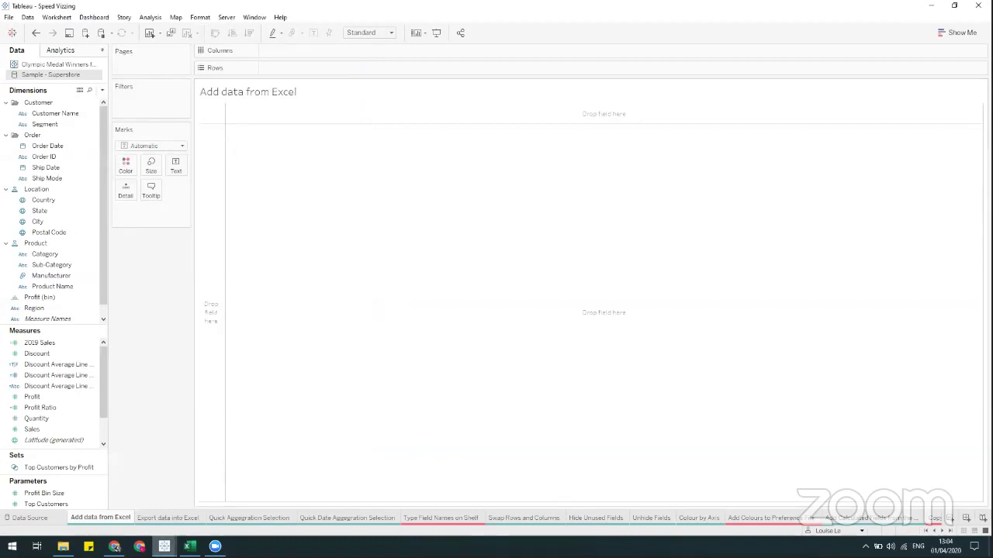
left_click(189, 546)
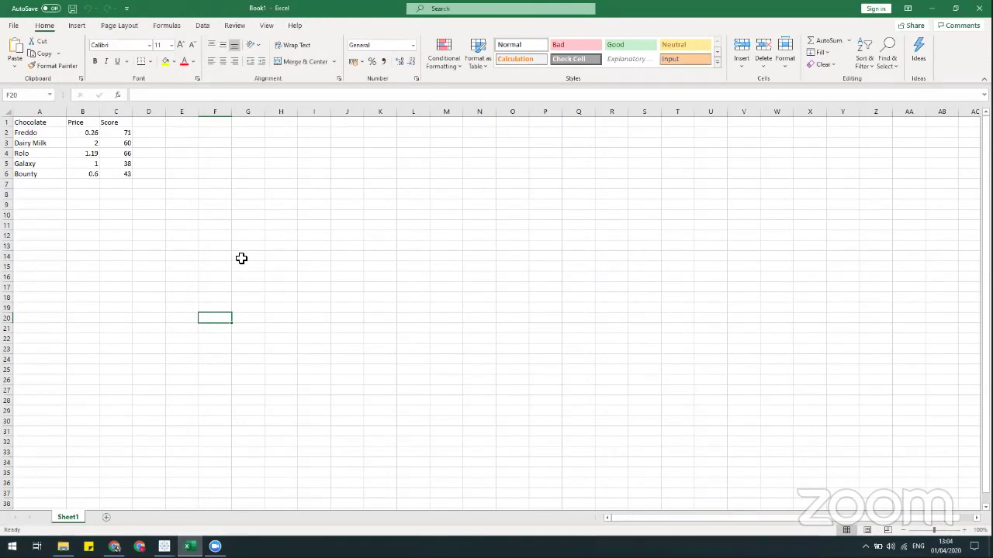
key("ctrl+a")
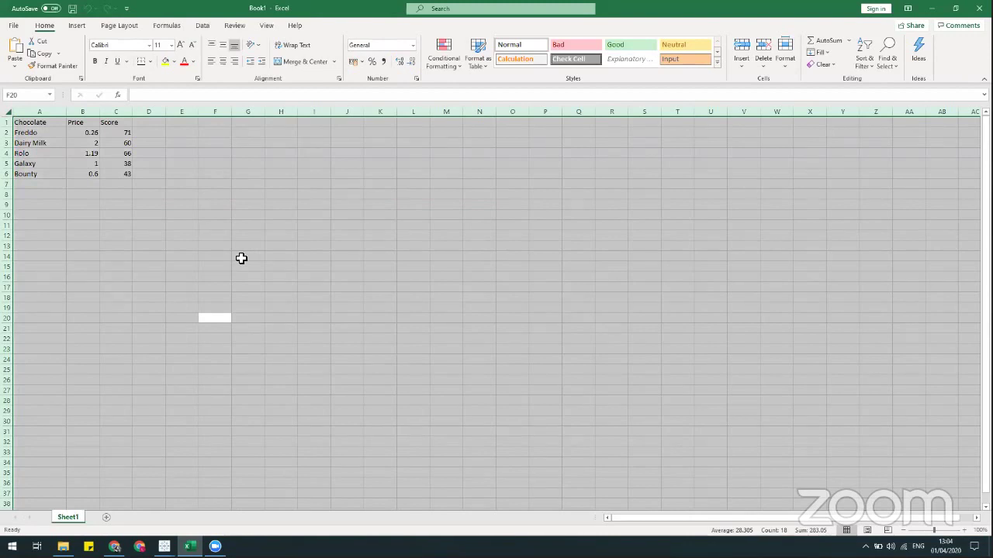
key("ctrl+c")
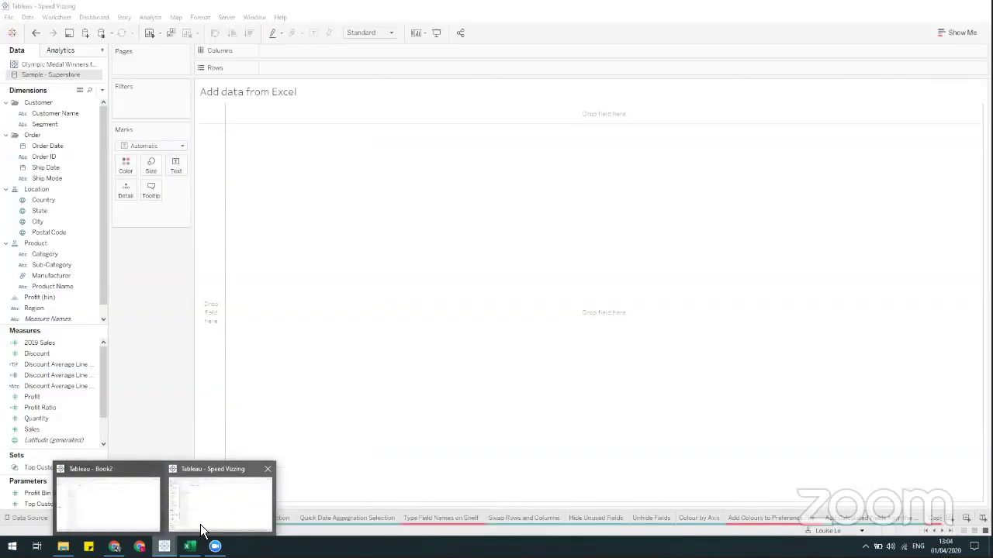
left_click(199, 525)
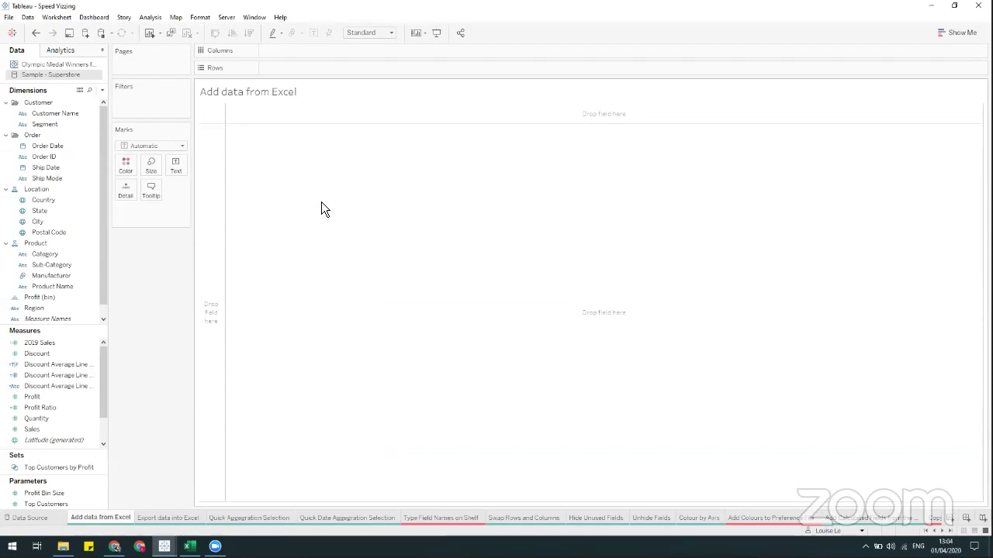
key("ctrl+v")
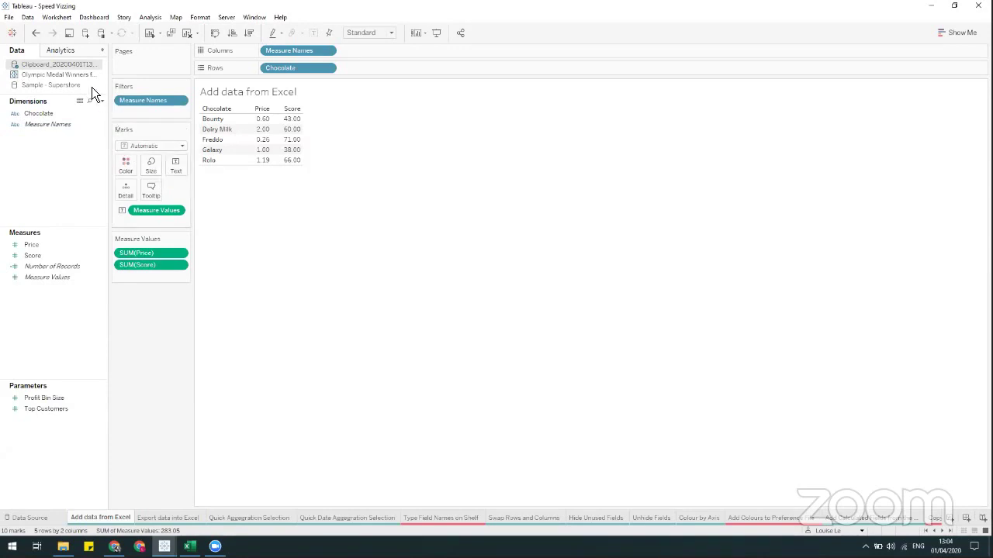
Rename the pasted clipboard data source as Chocolate
right_click(71, 67)
left_click(95, 112)
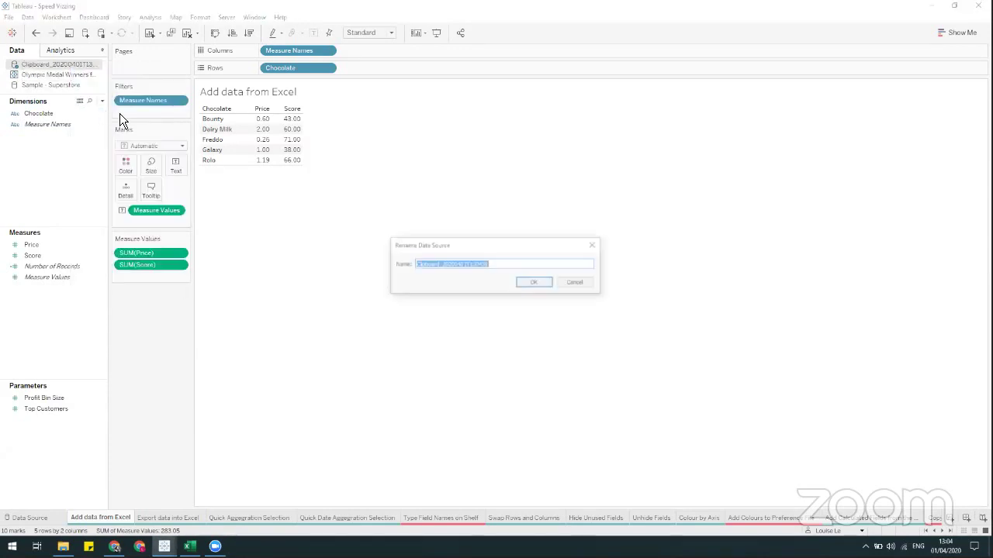
type("Choc")
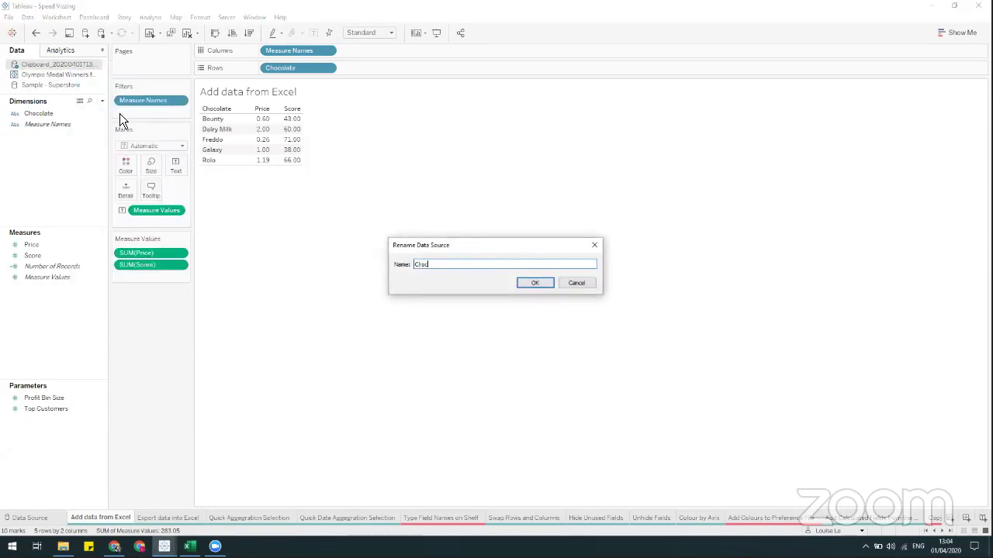
type("olate")
key("Return")
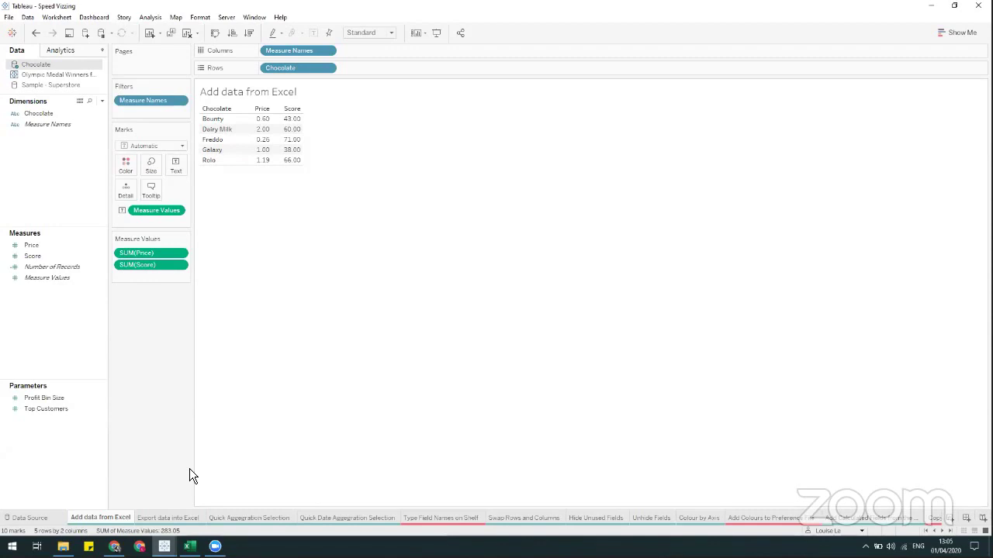
Copy all profit-by-state marks from the "Export data into Excel" sheet and paste them into a new Excel worksheet
left_click(168, 516)
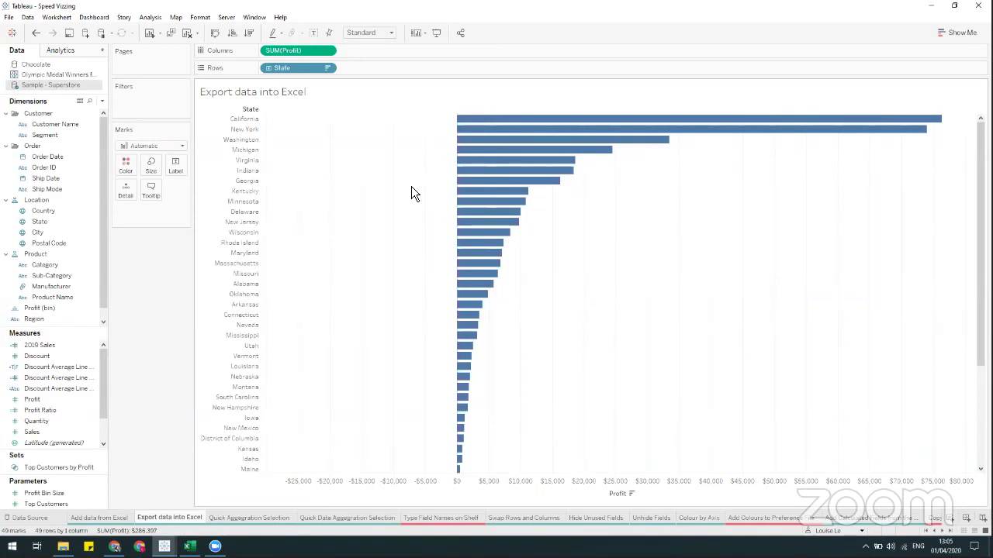
key("ctrl+a")
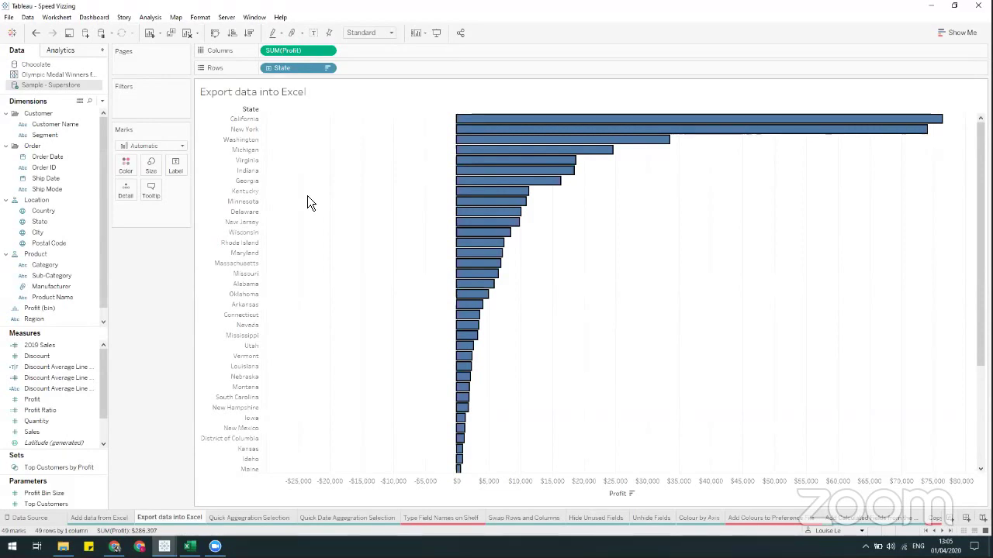
left_click(193, 546)
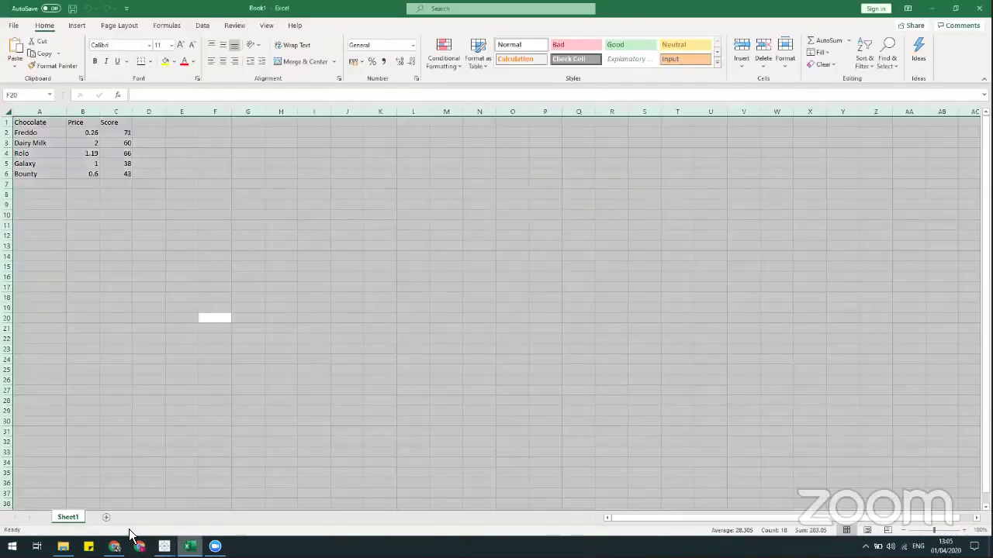
left_click(108, 518)
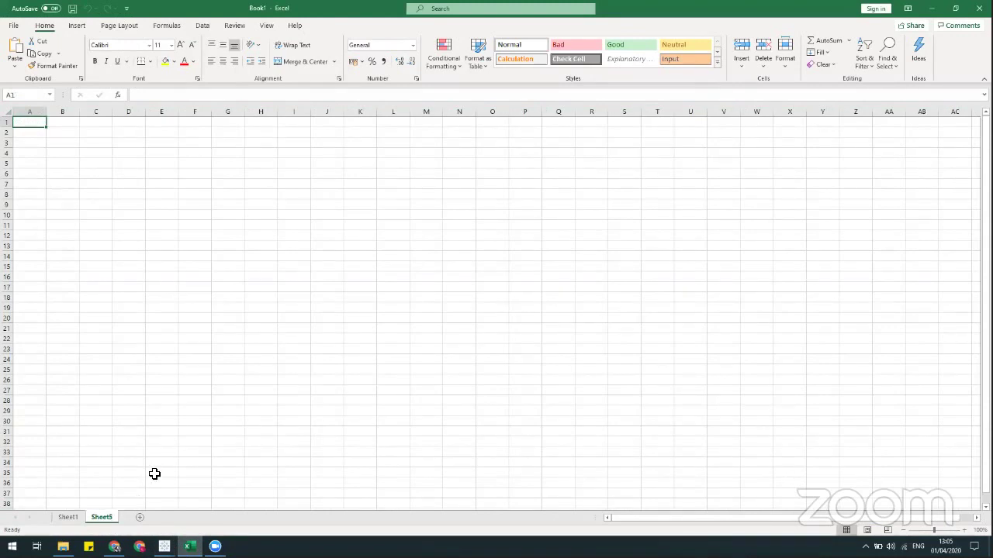
key("ctrl+v")
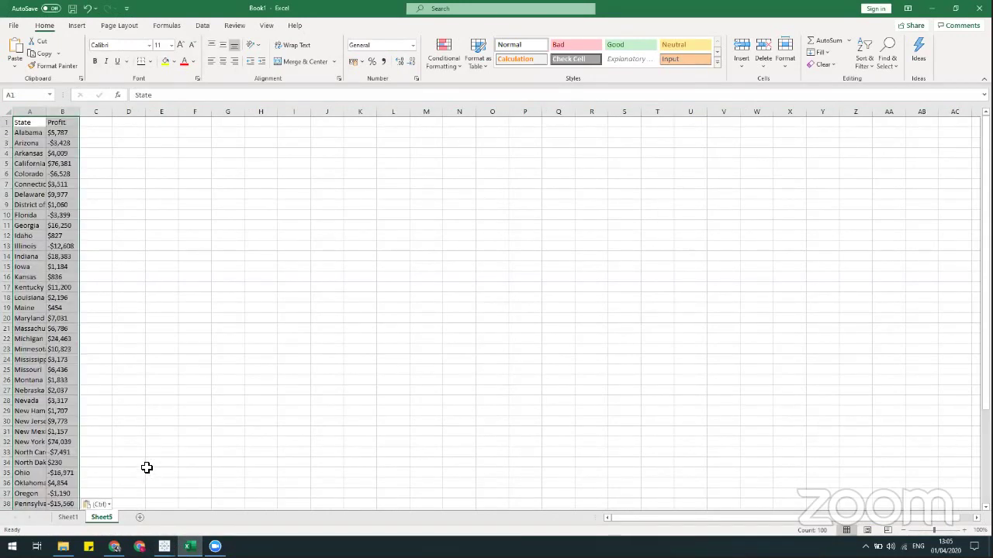
left_click(151, 257)
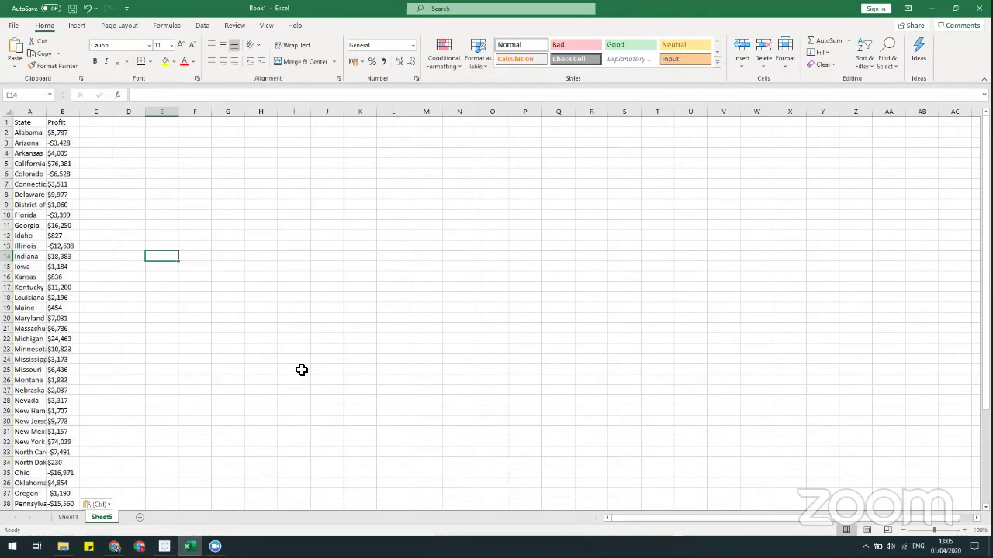
Switch back to the Speed Vizzing workbook in Tableau and open the "Quick Aggegration Selection" sheet
mouse_move(165, 546)
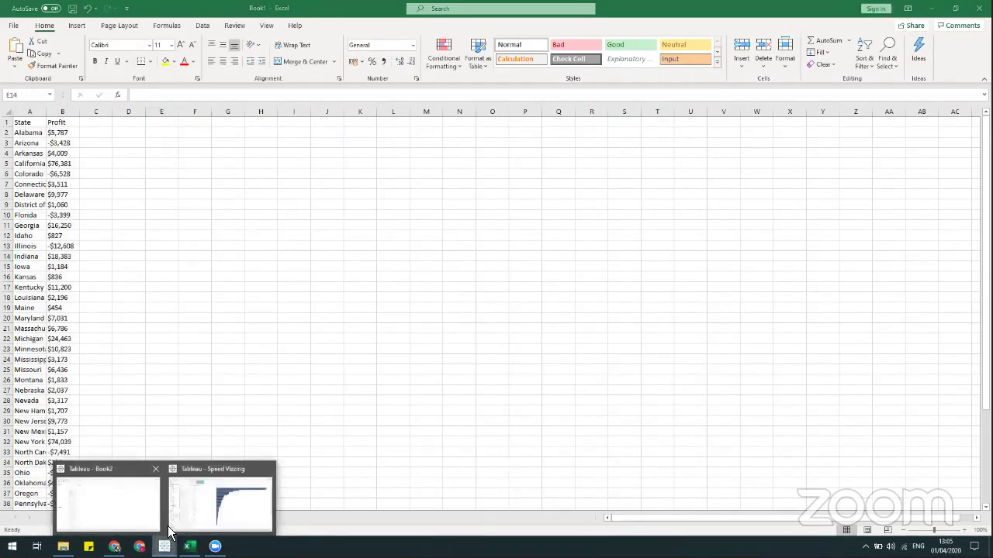
left_click(197, 499)
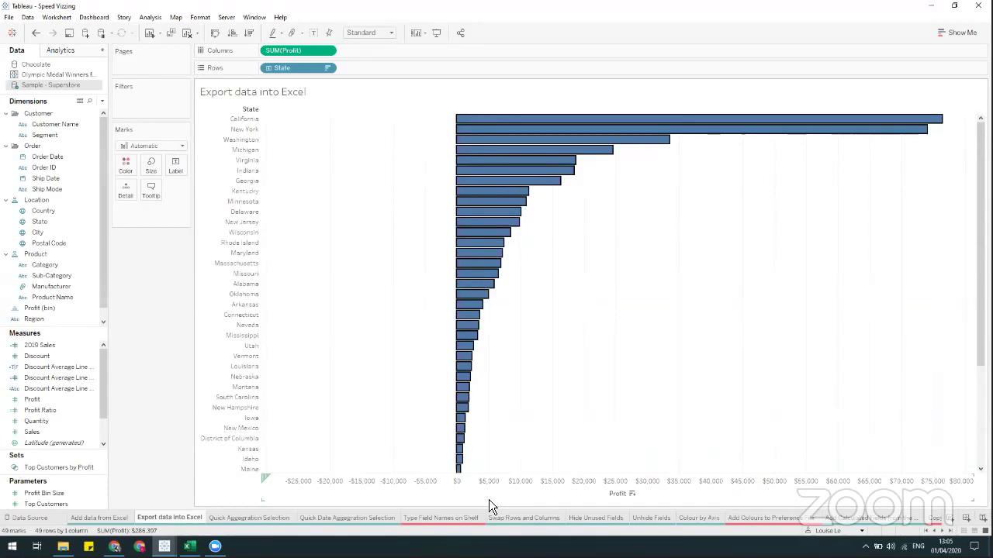
left_click(249, 518)
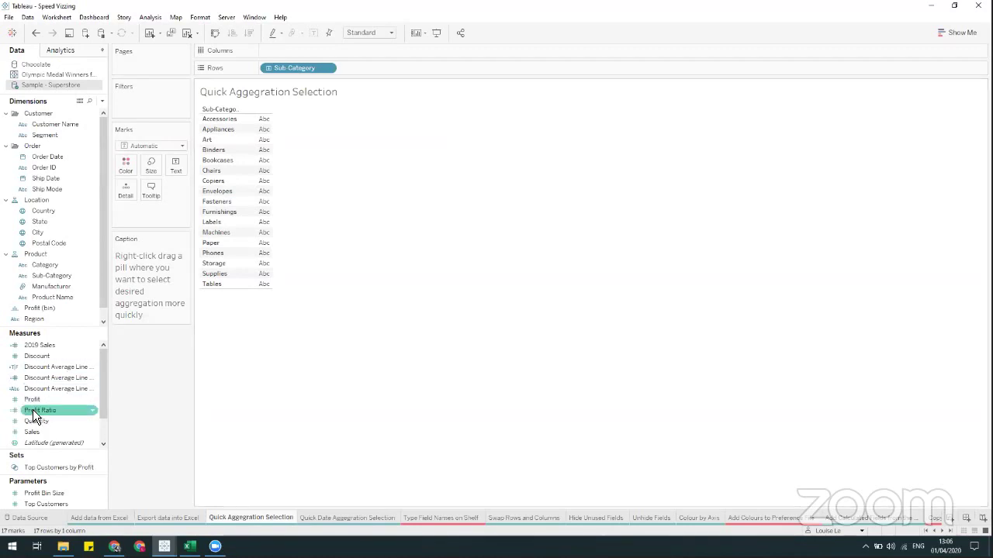
left_click_drag(33, 405, 284, 56)
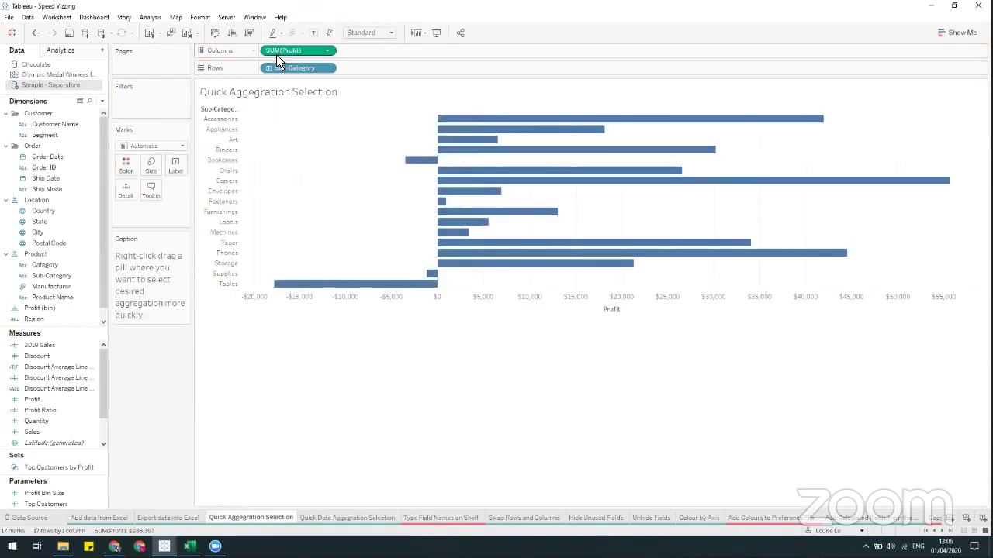
right_click(276, 52)
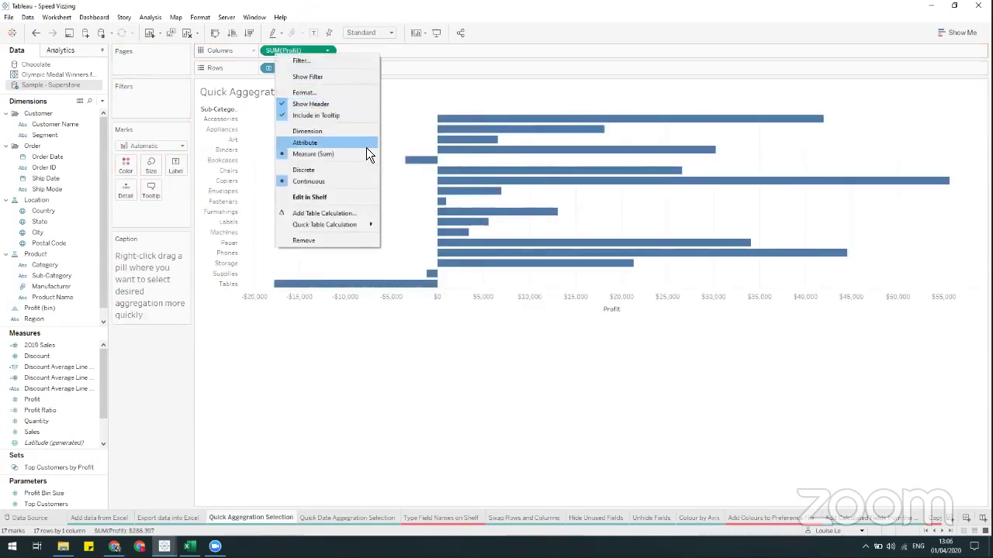
mouse_move(366, 154)
left_click(400, 167)
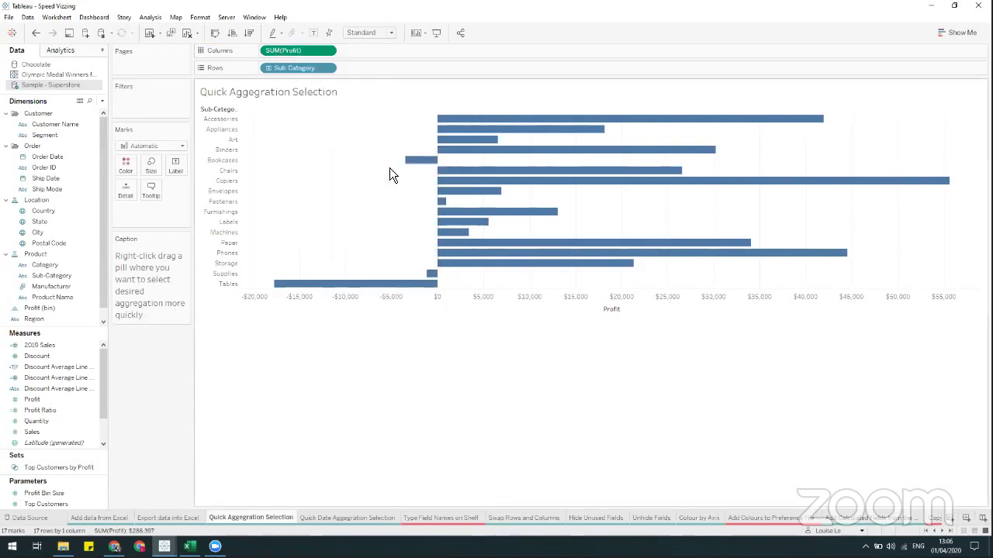
left_click_drag(282, 49, 232, 109)
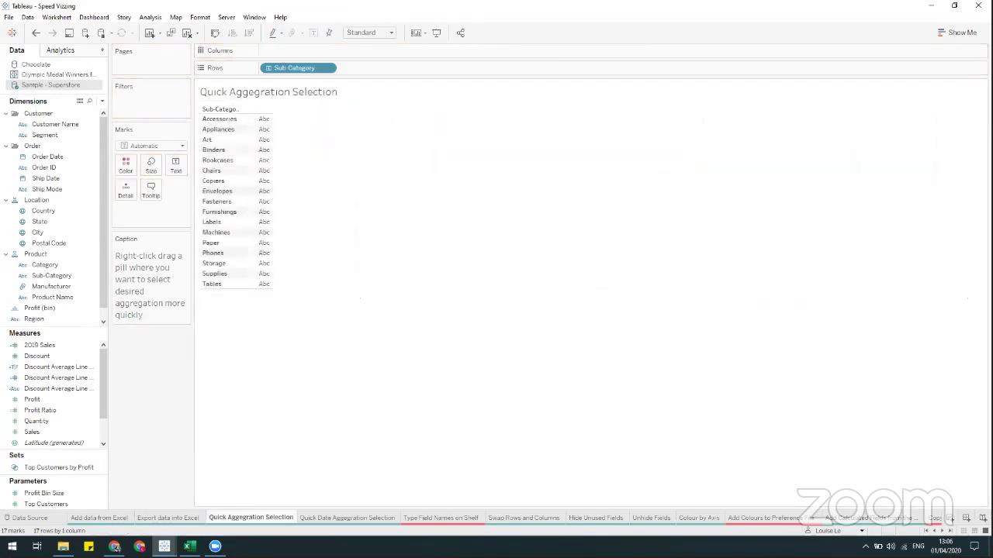
Add Profit to the columns with average aggregation as AVG(Profit), and go to the "Quick Date Aggegration Selection" sheet
left_click(48, 401)
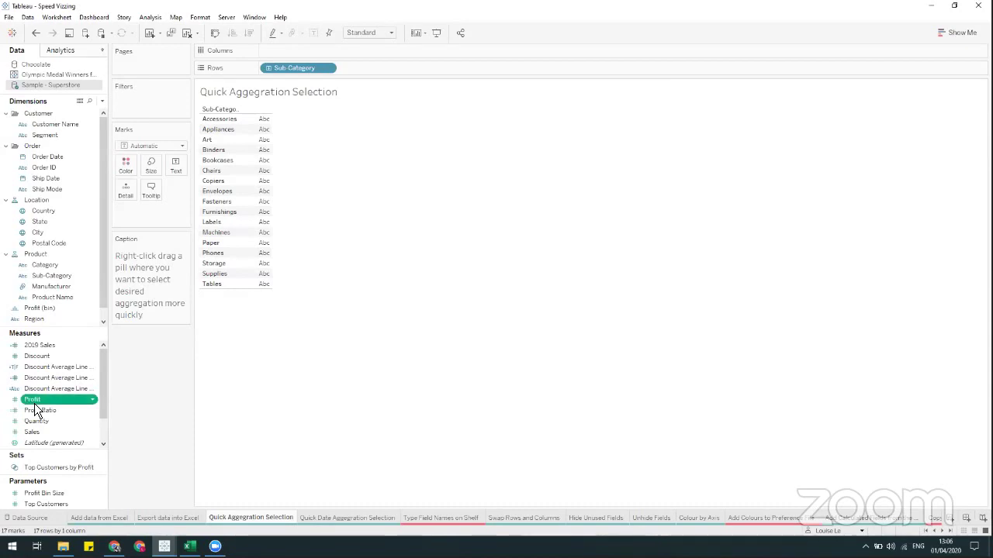
left_click_drag(34, 403, 296, 55)
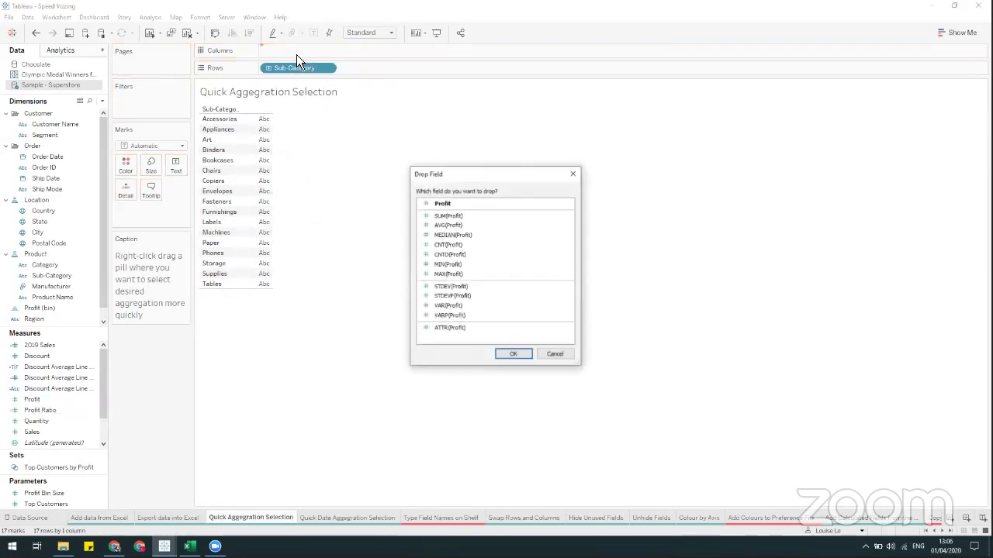
double_click(458, 226)
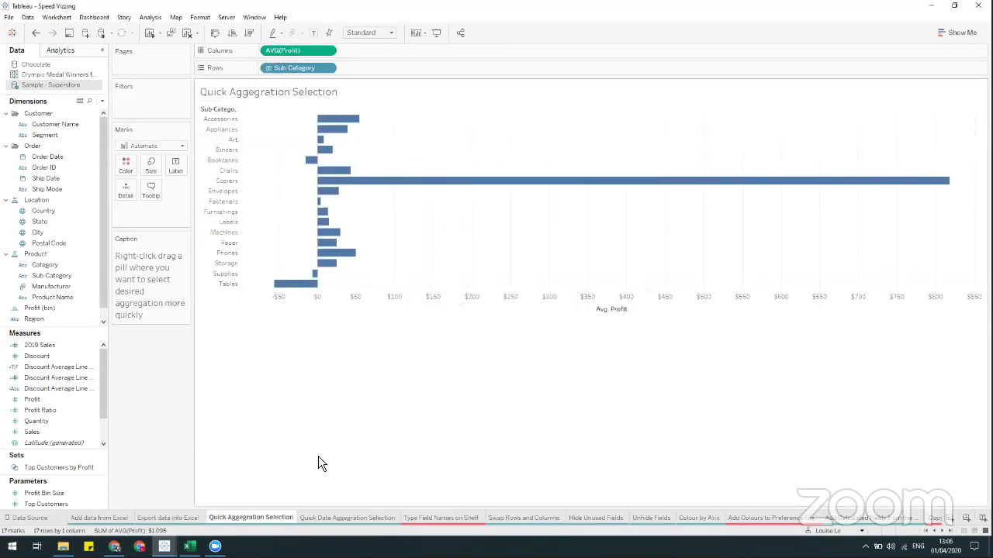
left_click(317, 518)
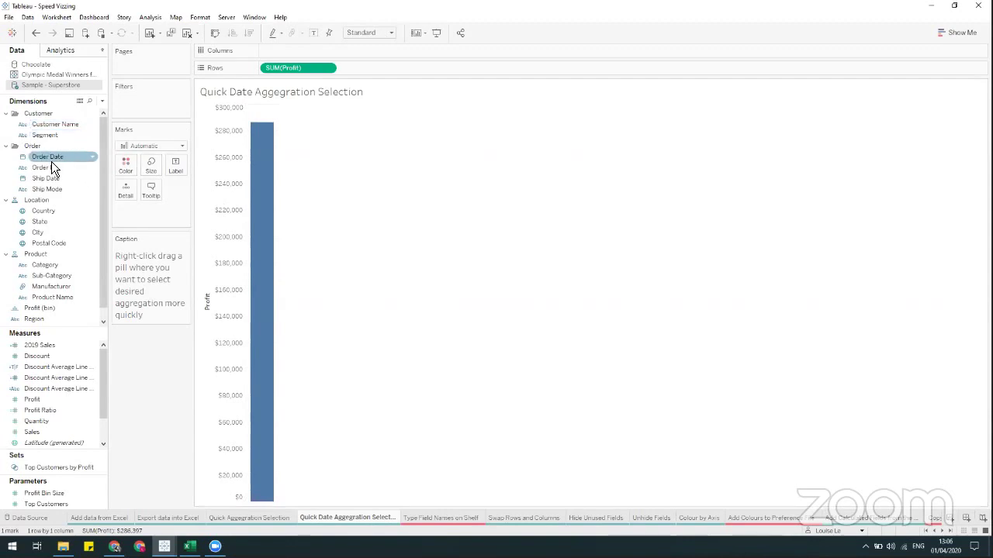
left_click_drag(51, 161, 324, 55)
left_click(328, 51)
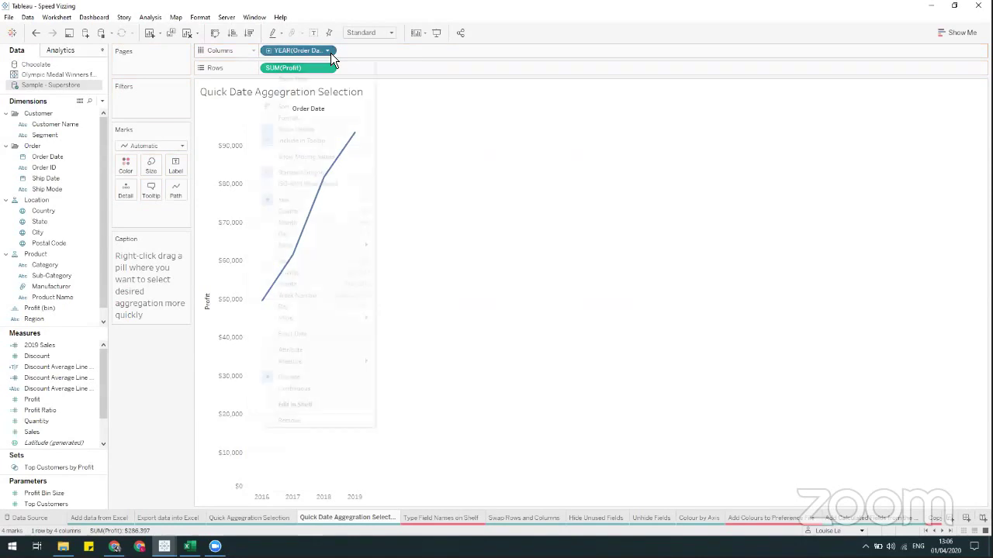
left_click(299, 334)
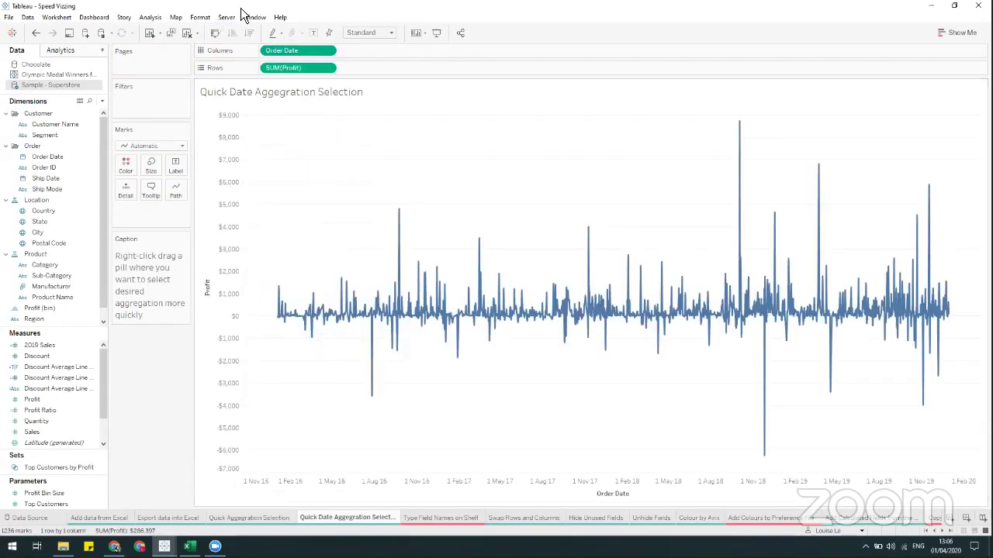
left_click_drag(276, 55, 262, 28)
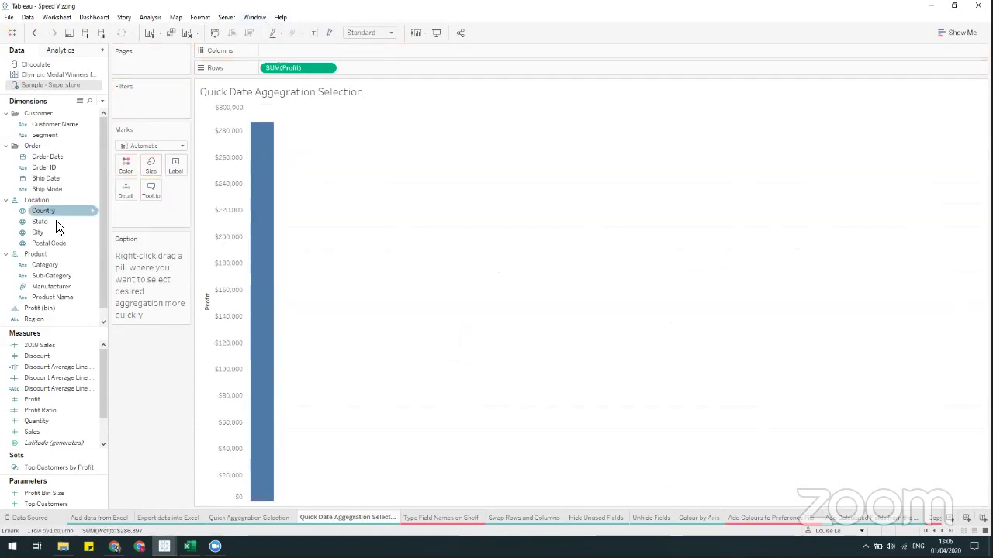
Add Order Date to the columns, choosing Order Date (Continuous) as the field to drop
left_click(53, 160)
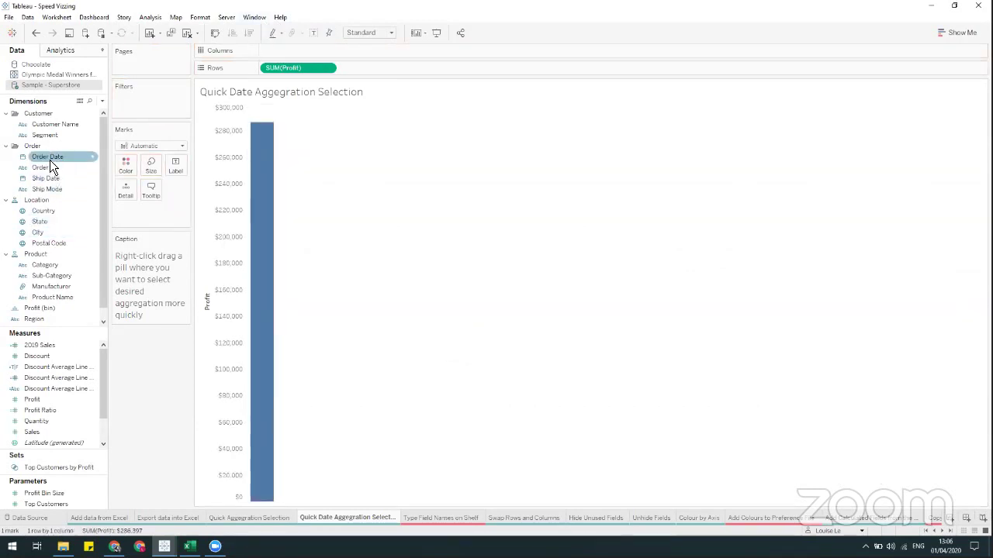
left_click_drag(50, 160, 293, 55)
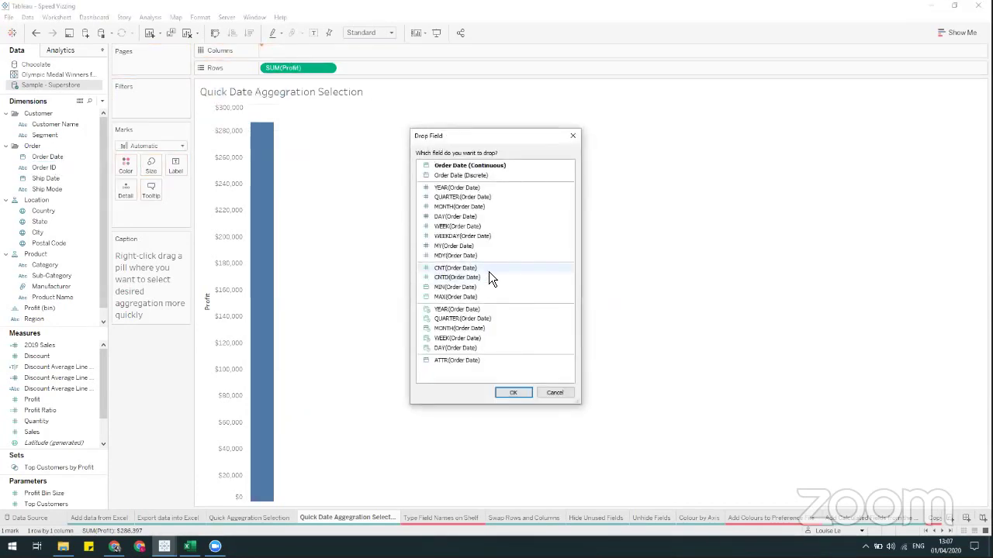
double_click(467, 168)
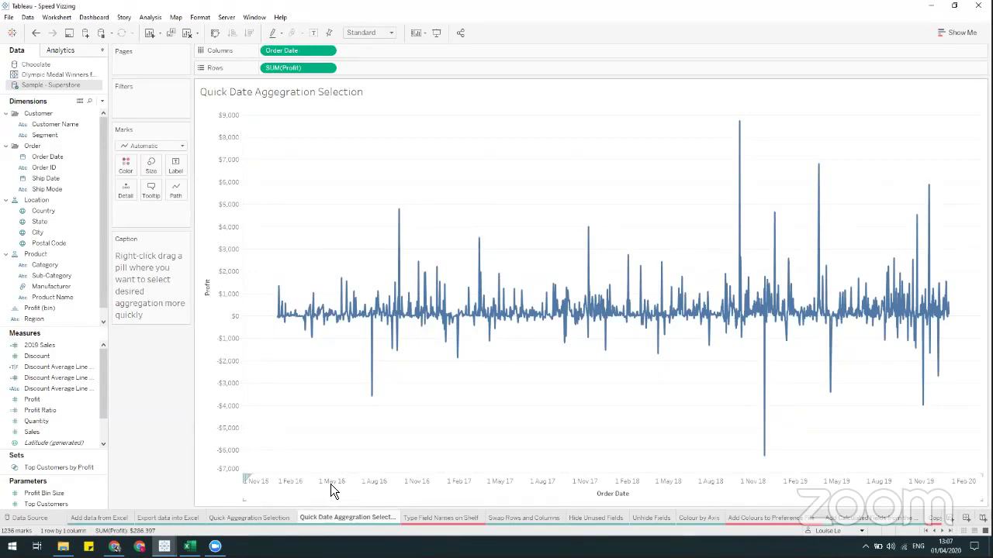
Open the "Type Field Names on Shelf" sheet and add State to the columns by entering its name directly on the shelf
left_click(460, 519)
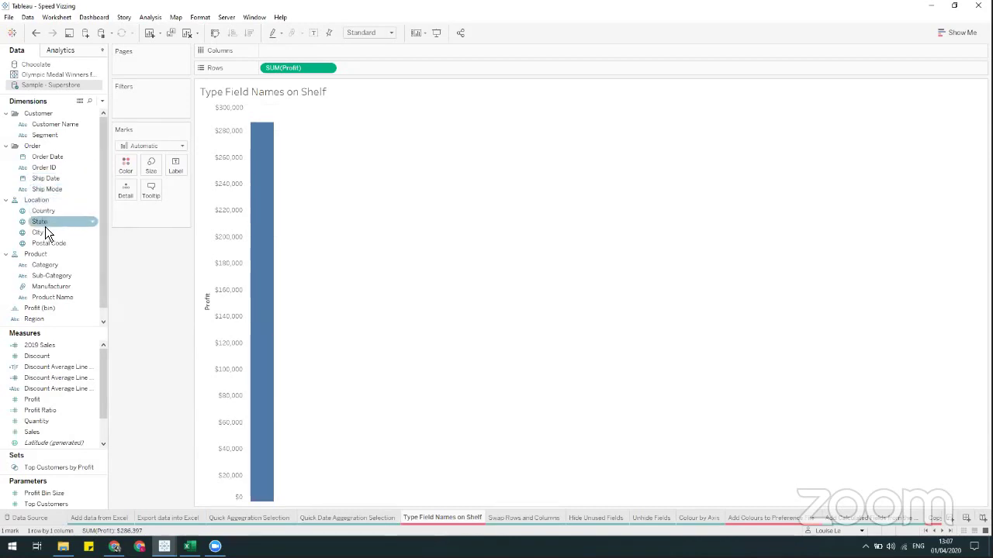
left_click_drag(44, 226, 278, 54)
double_click(289, 51)
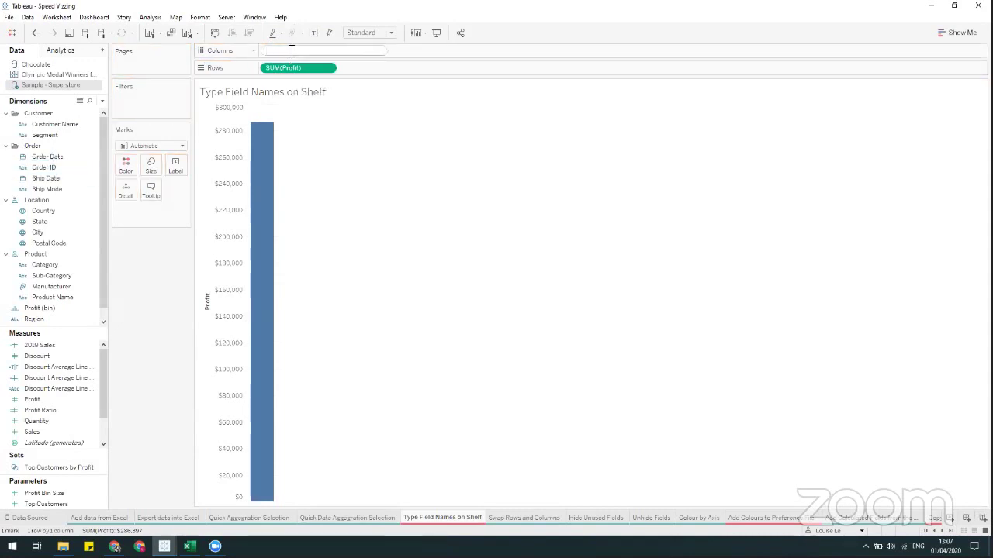
type("state")
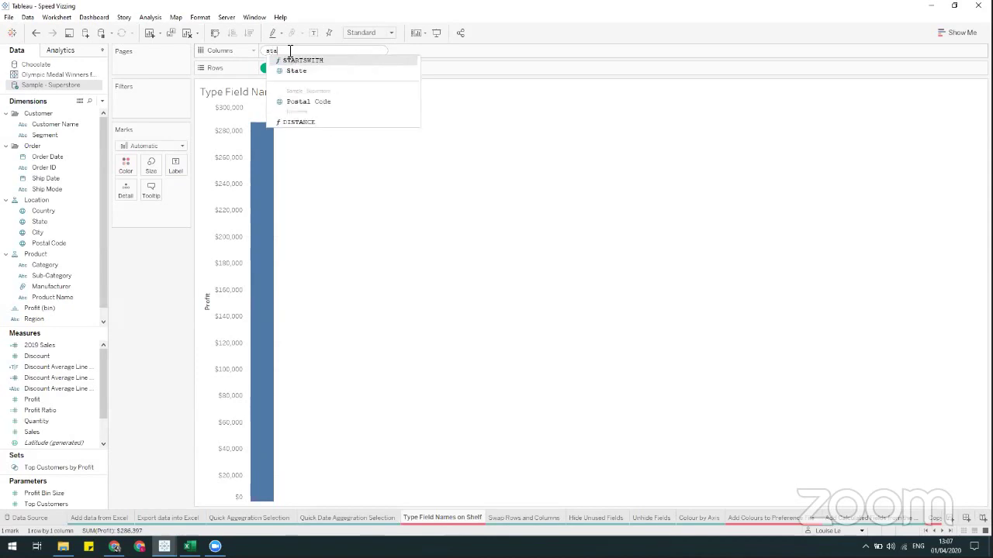
key("Return")
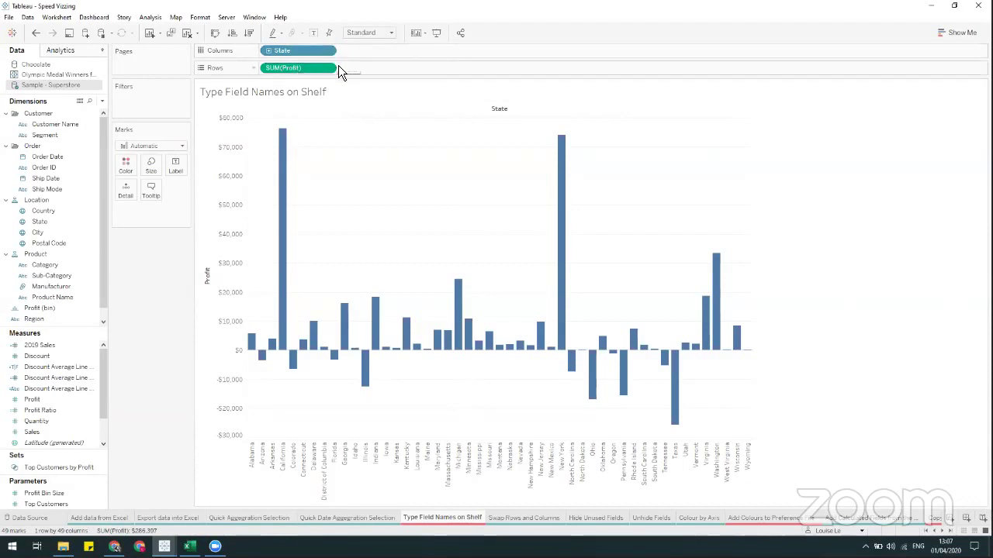
double_click(139, 217)
double_click(379, 67)
key("Escape")
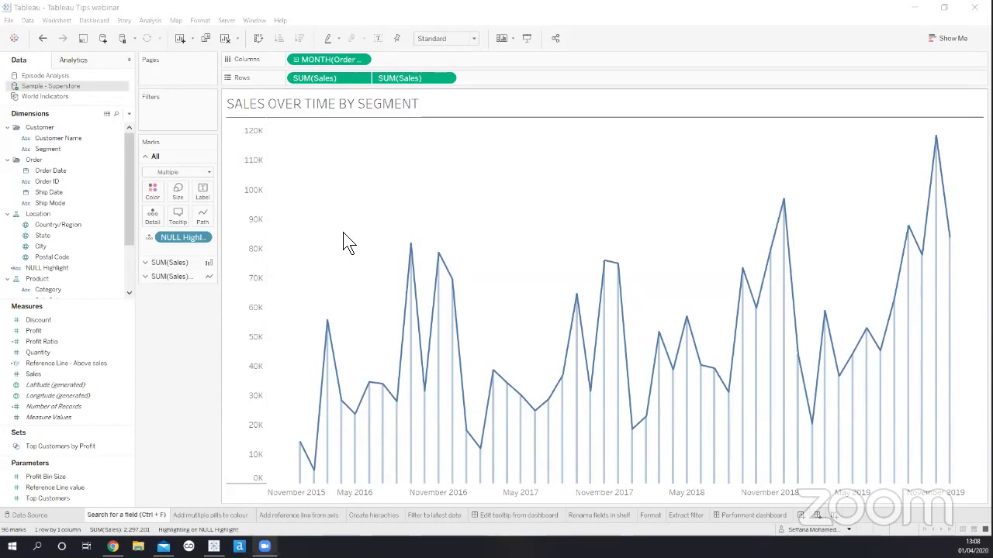
Search the Sample - Superstore fields for "segme" and place Segment on the rows ahead of the two Sales measures
left_click(112, 86)
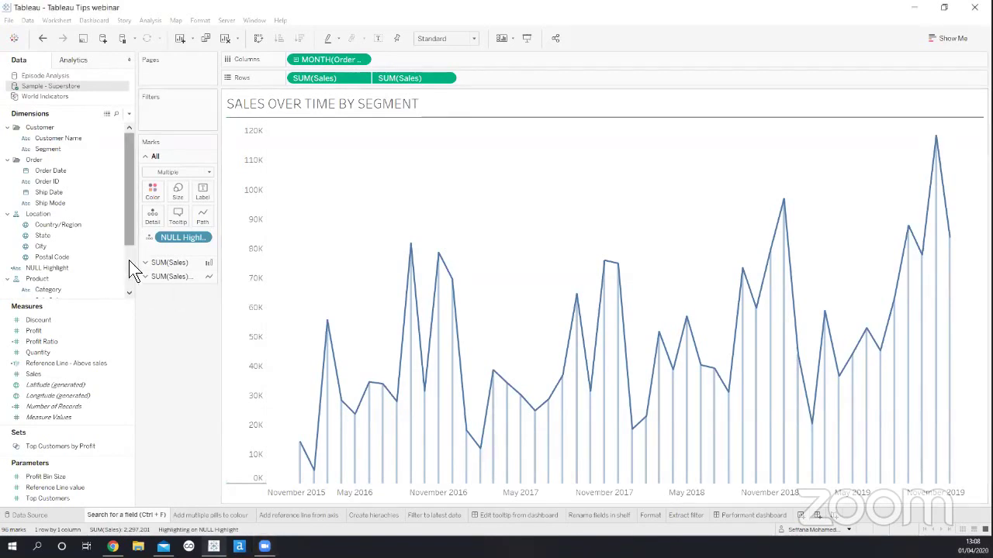
scroll(129, 268, "down", 2)
scroll(130, 266, "up", 1)
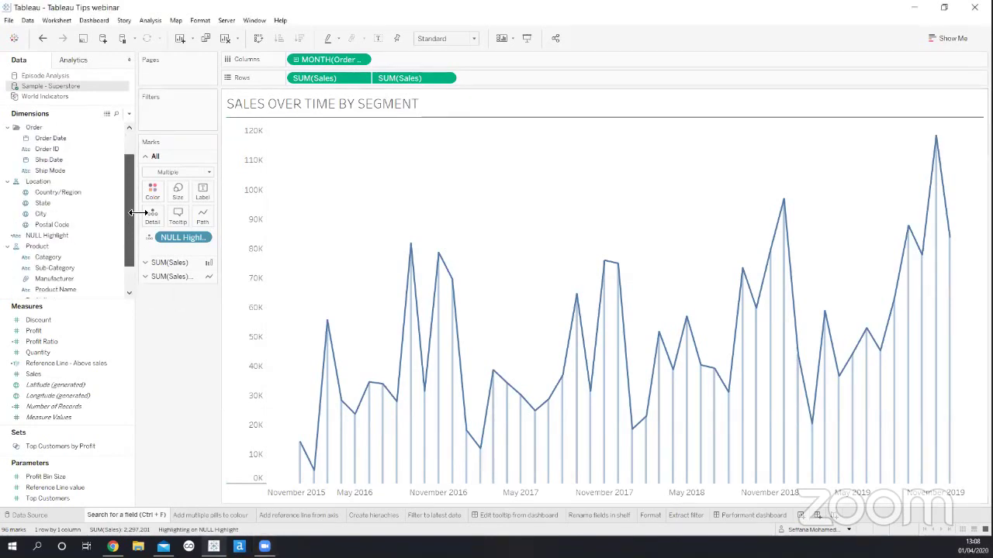
scroll(137, 212, "up", 1)
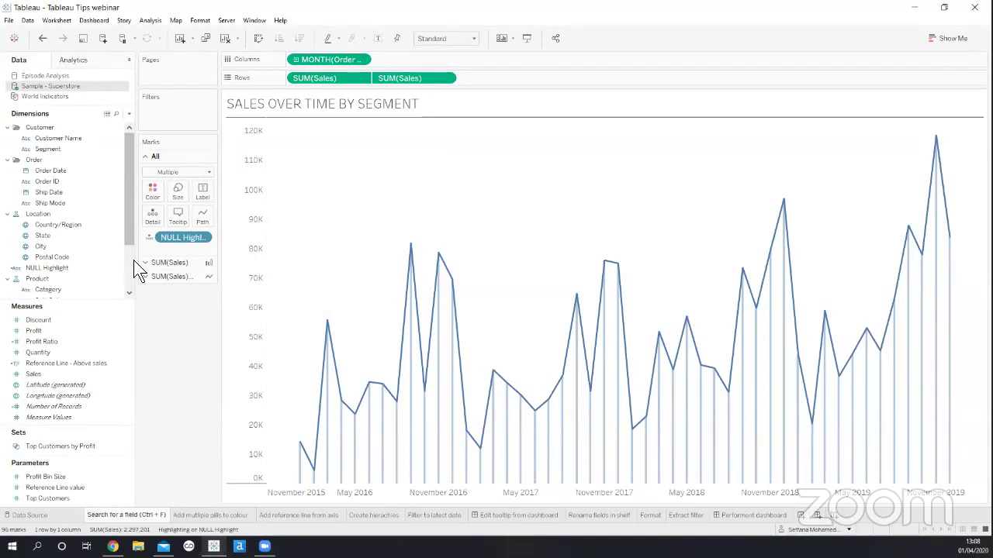
left_click(116, 115)
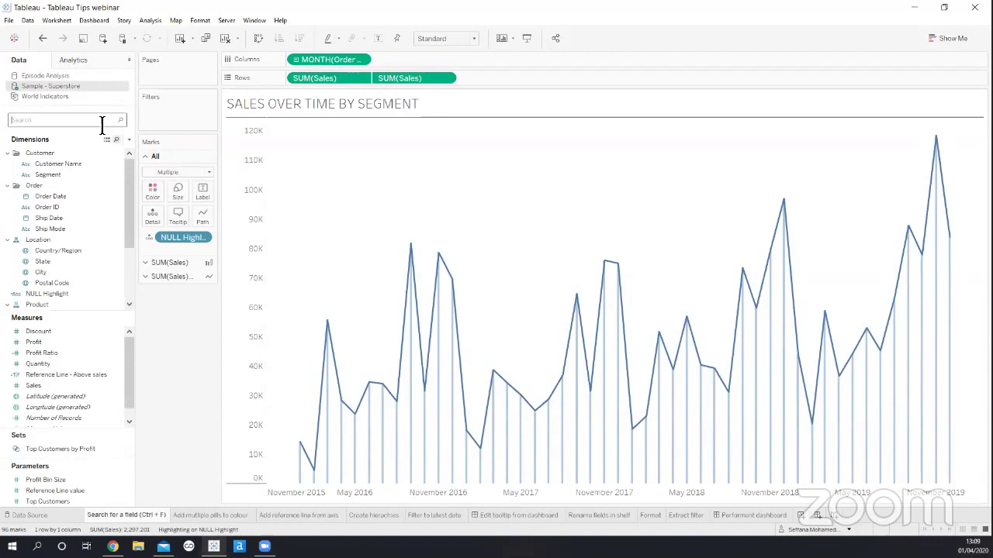
type("segme")
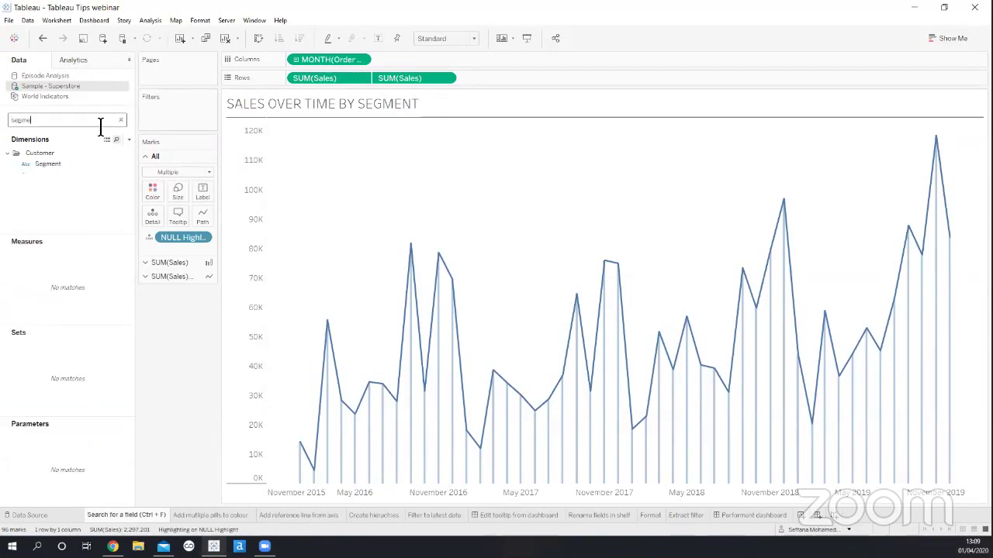
left_click(92, 164)
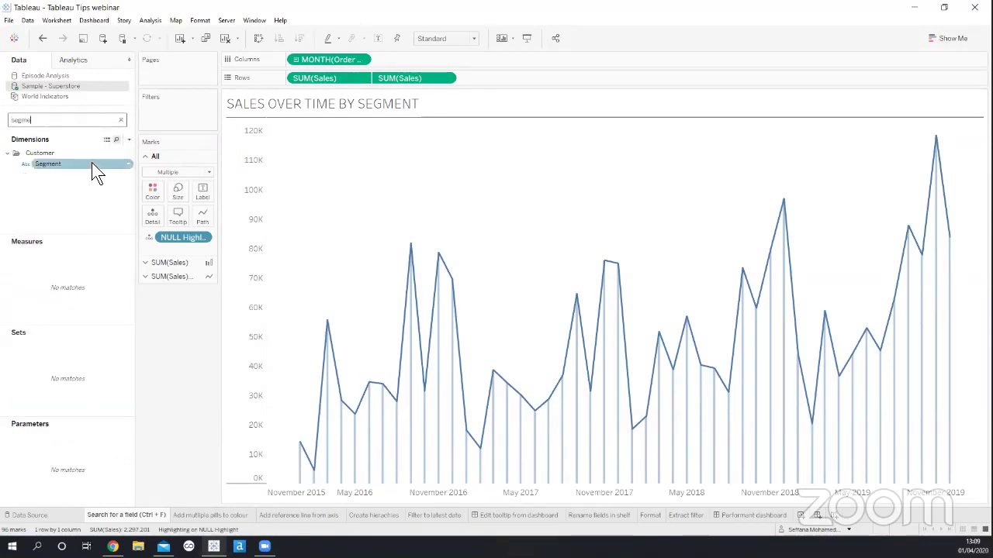
left_click_drag(92, 162, 291, 83)
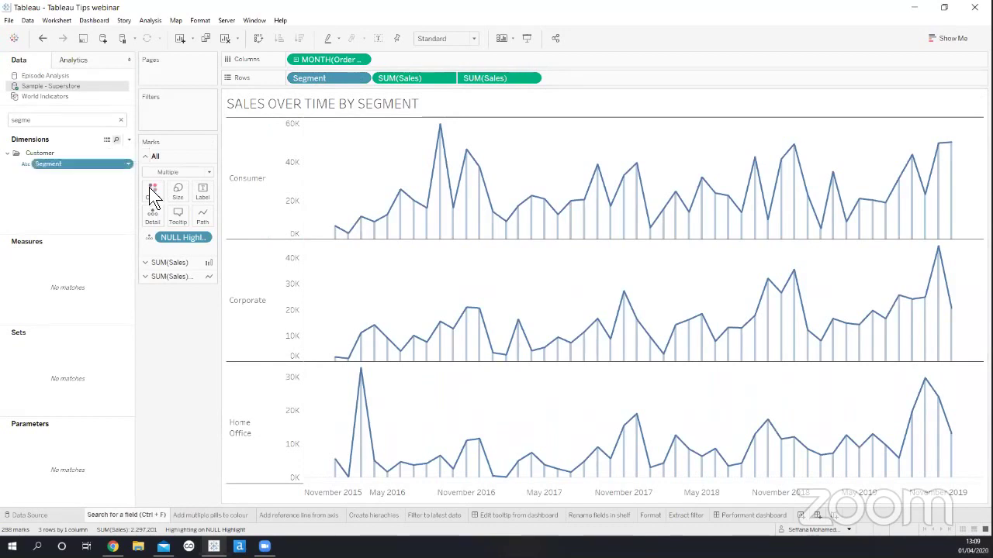
Color all marks by Segment and reset the field search to an empty state
left_click_drag(149, 187, 151, 190)
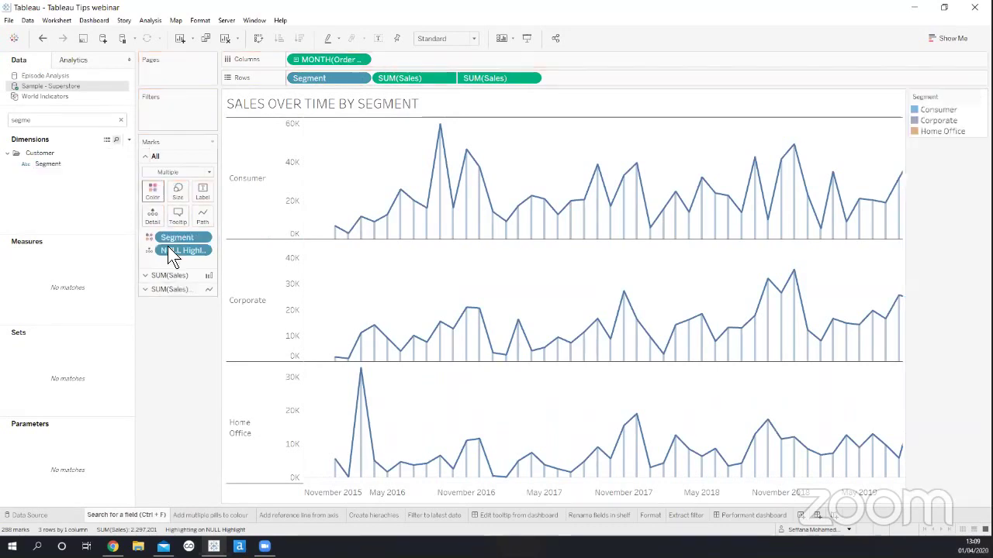
left_click(121, 121)
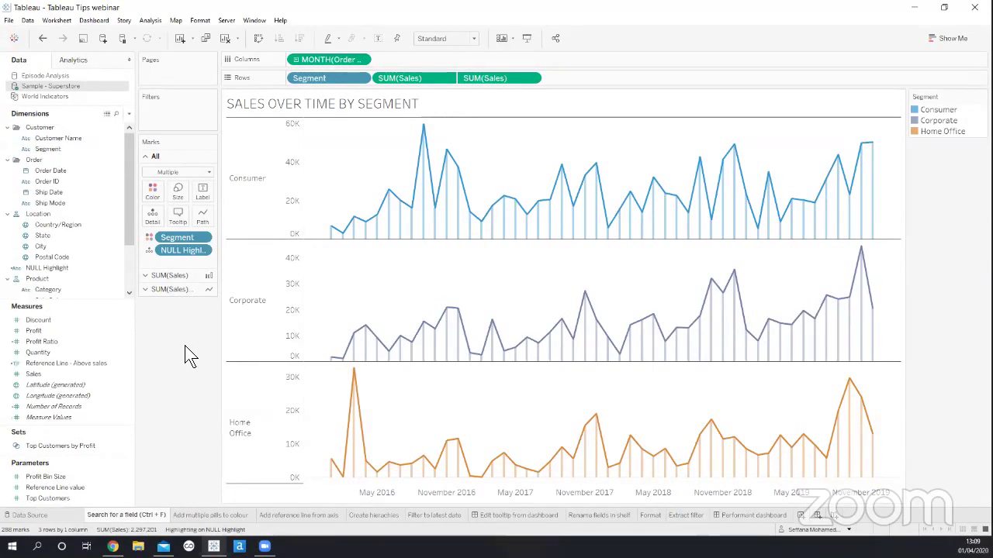
key("ctrl+f")
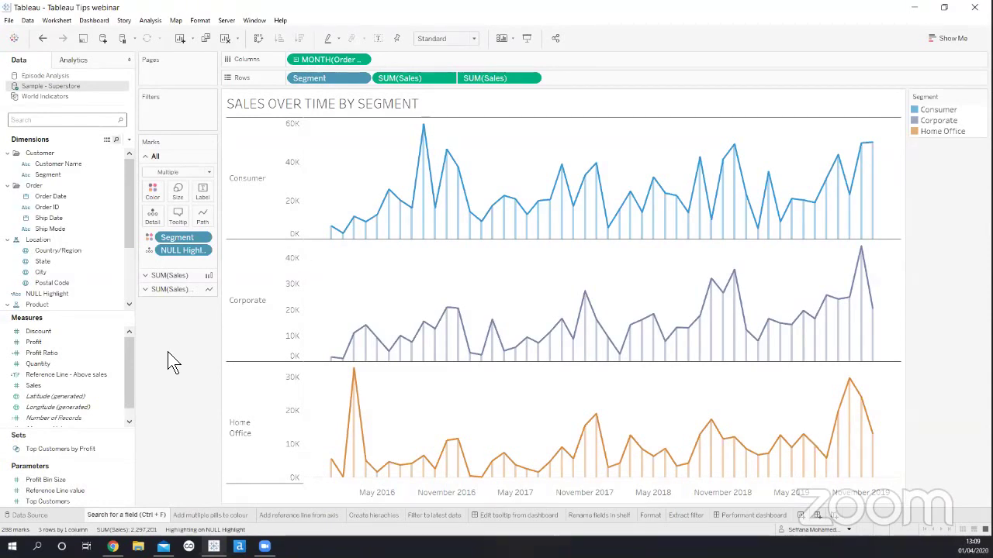
On the "Add multiple pills to colour" sheet, find Segment by searching "segme" and color the bars by it
left_click(190, 515)
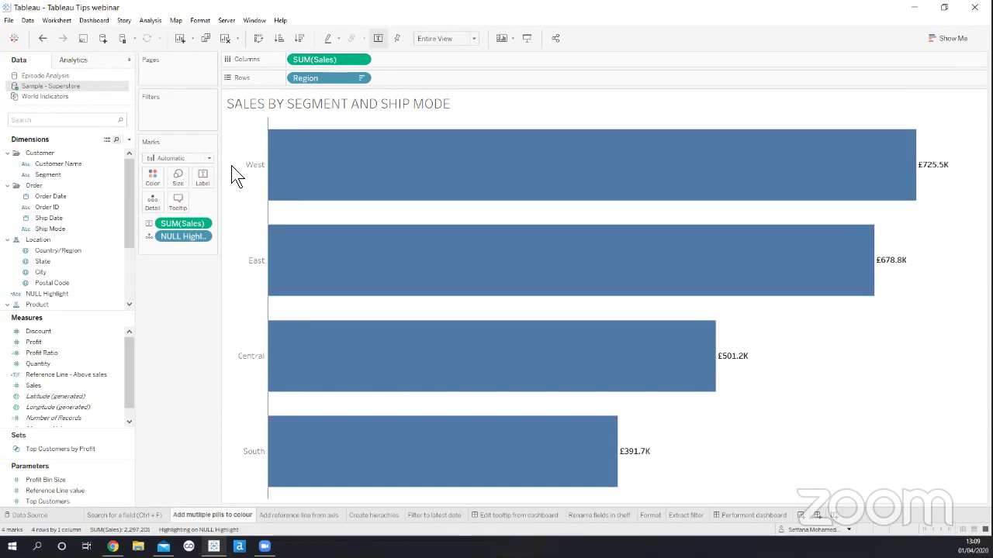
mouse_move(281, 179)
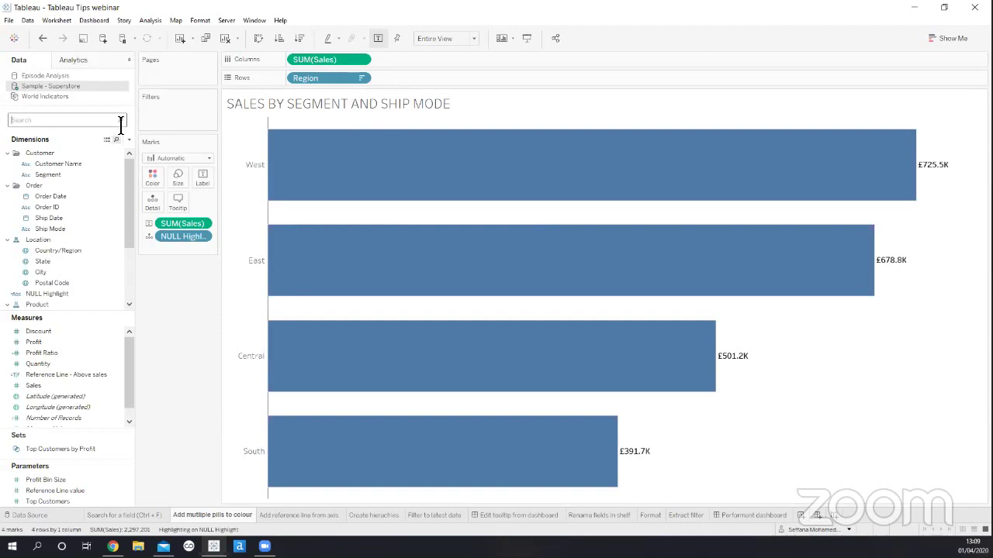
type("segme")
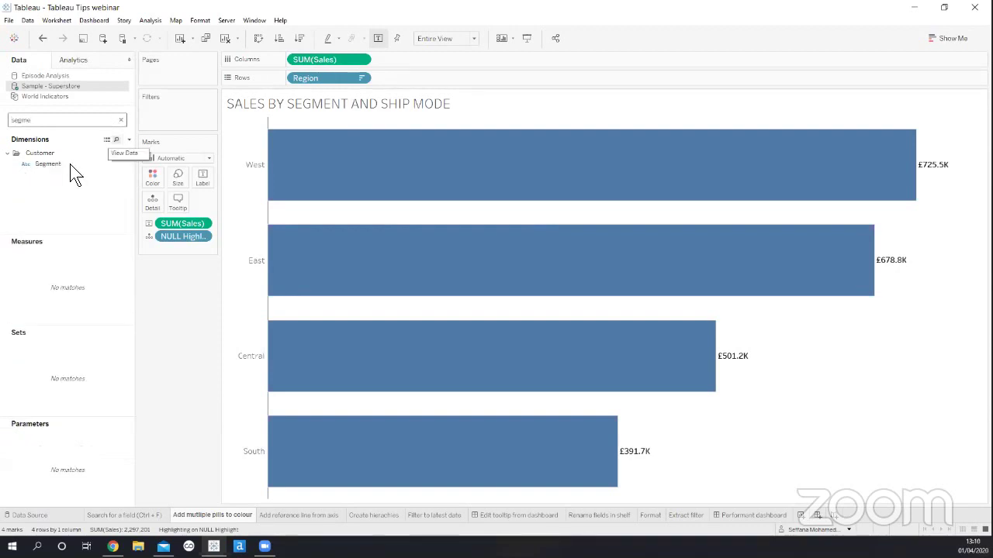
left_click_drag(47, 164, 152, 177)
left_click(120, 120)
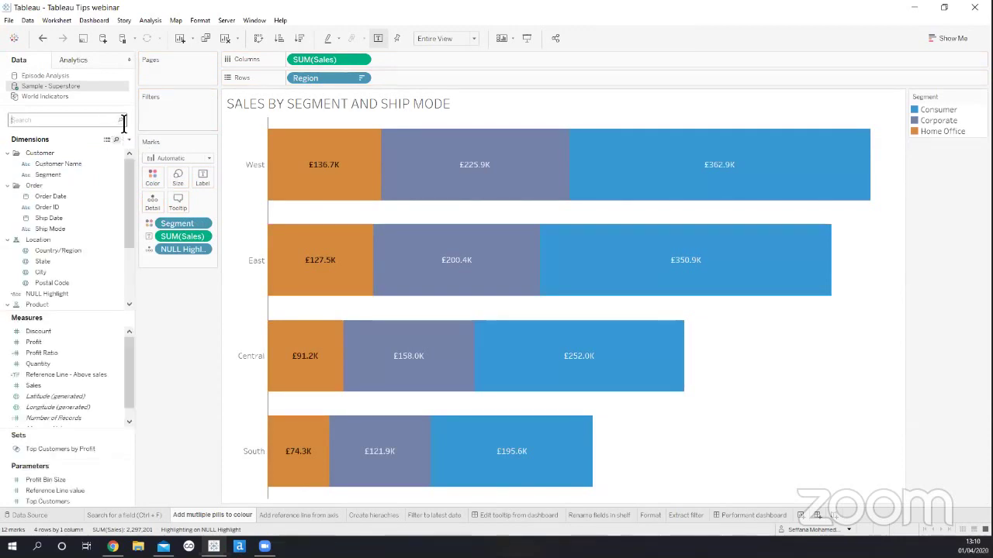
Find Ship Mode by searching "ship", add it to Color alongside Segment, and widen the color legend
type("ship")
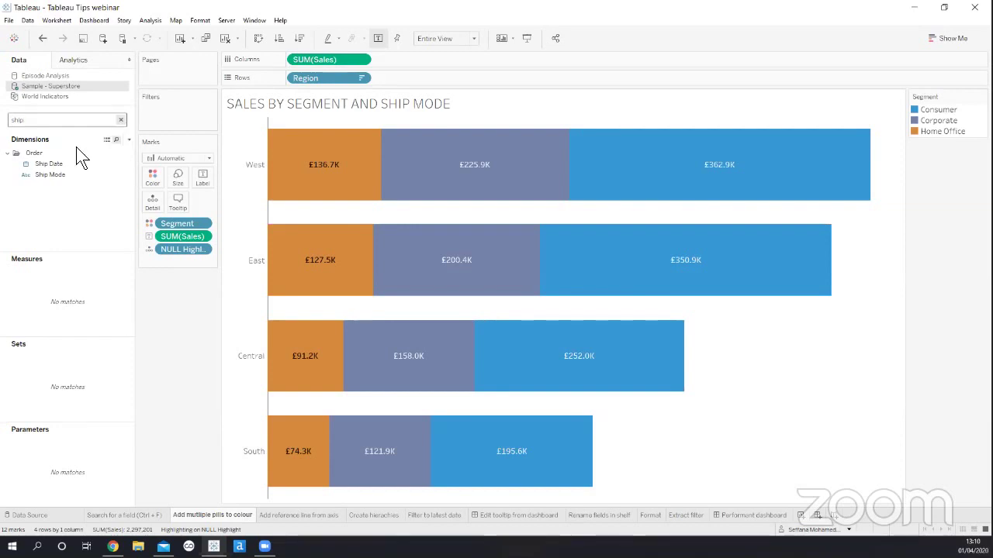
left_click(67, 176)
left_click_drag(66, 176, 164, 264)
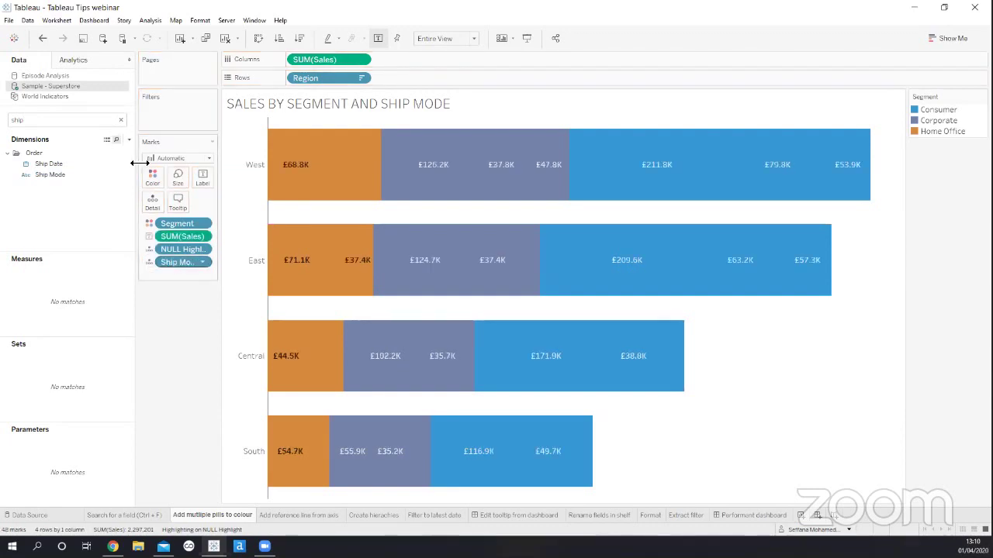
left_click(121, 120)
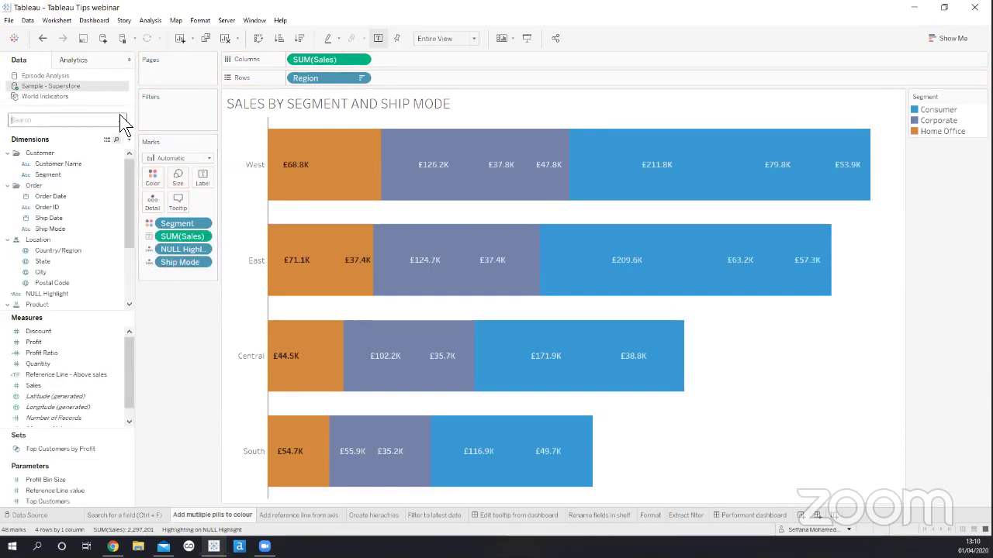
left_click(148, 263)
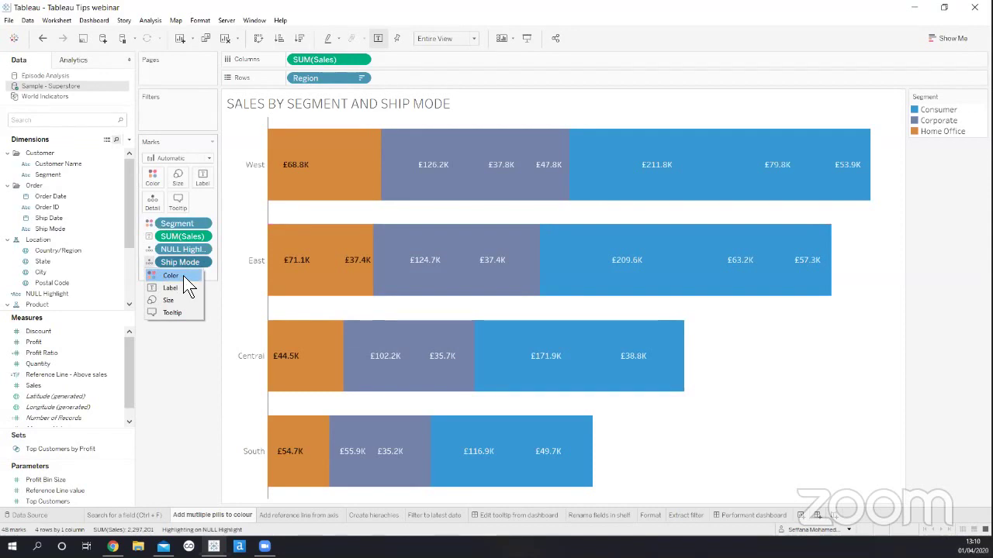
left_click(183, 275)
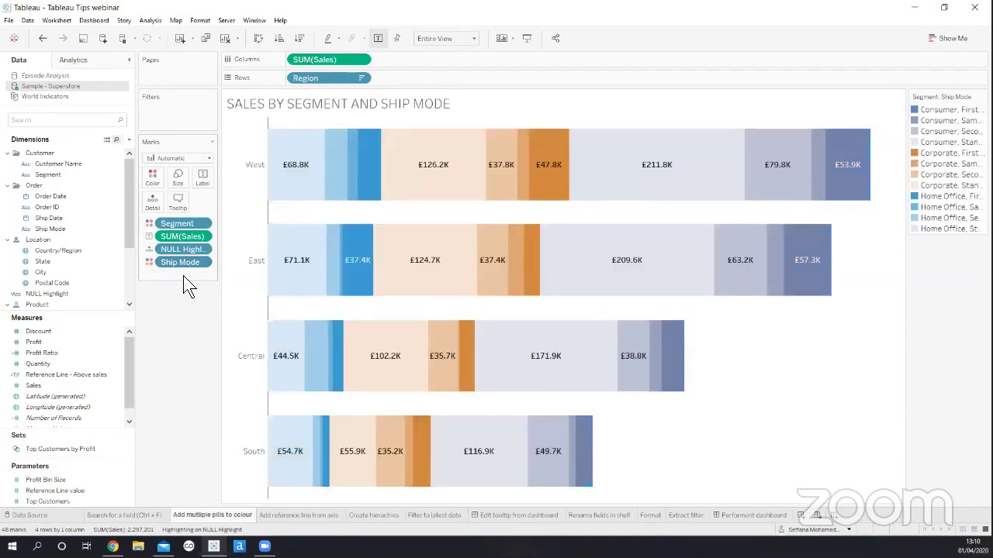
mouse_move(330, 192)
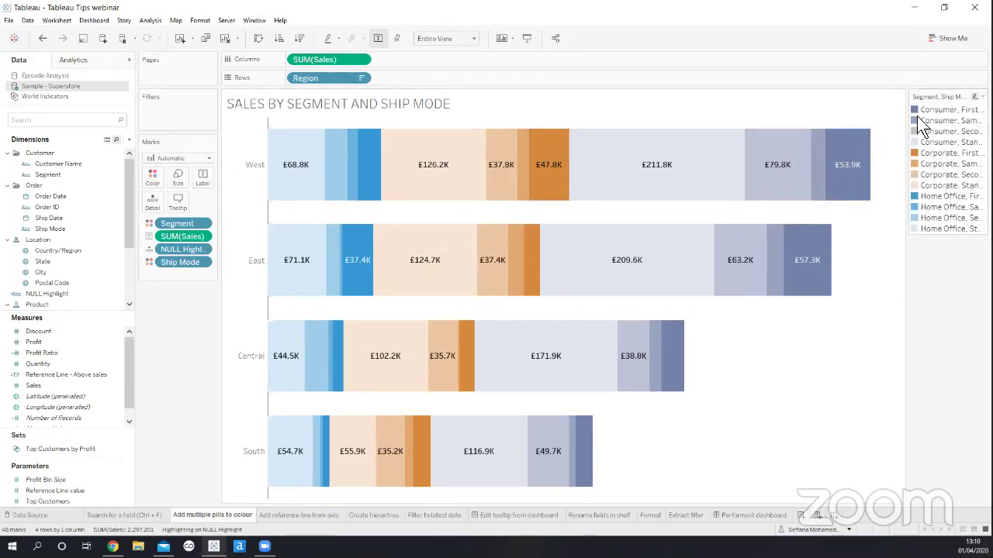
left_click_drag(906, 119, 887, 120)
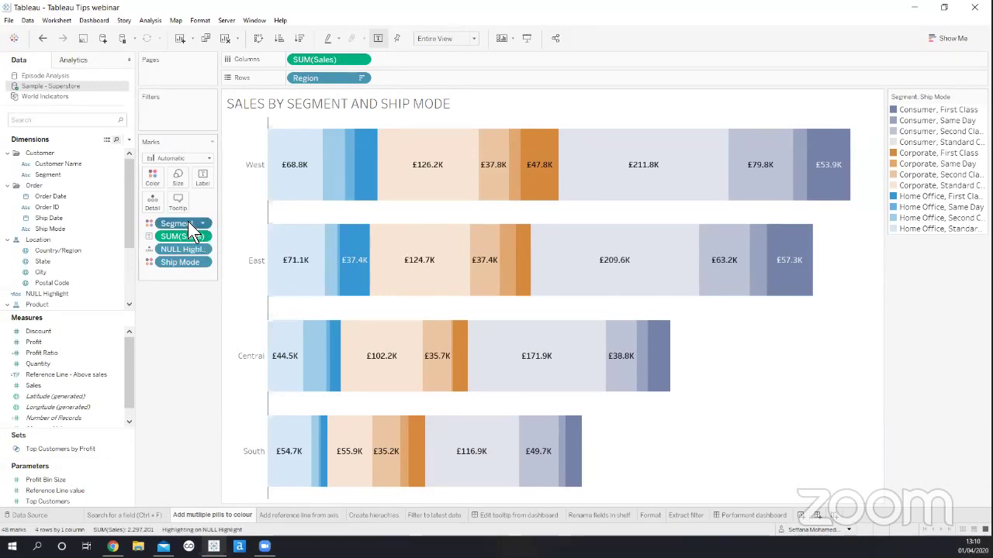
Move Segment below Ship Mode on the Marks card, and restore the order by moving Ship Mode below Segment
left_click_drag(188, 221, 201, 265)
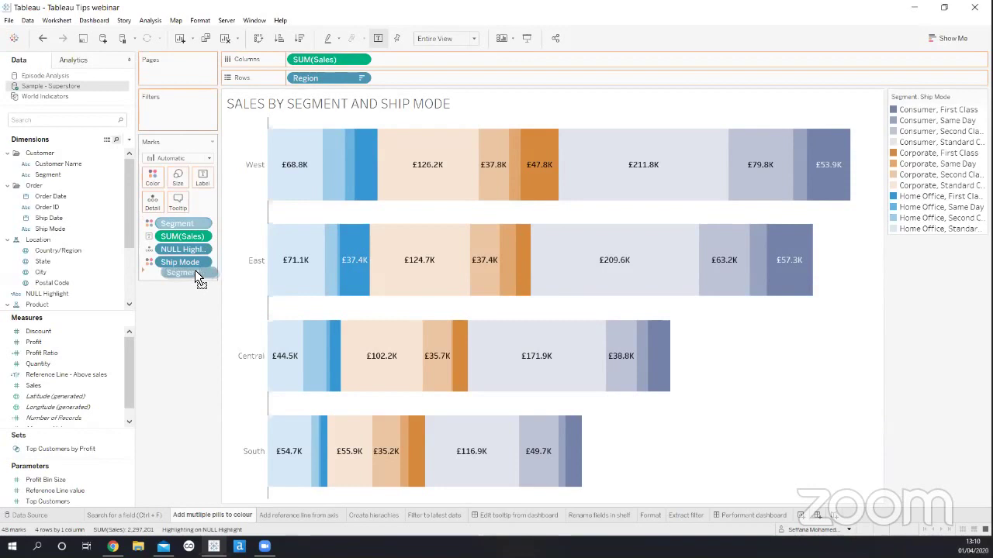
left_click_drag(195, 273, 195, 273)
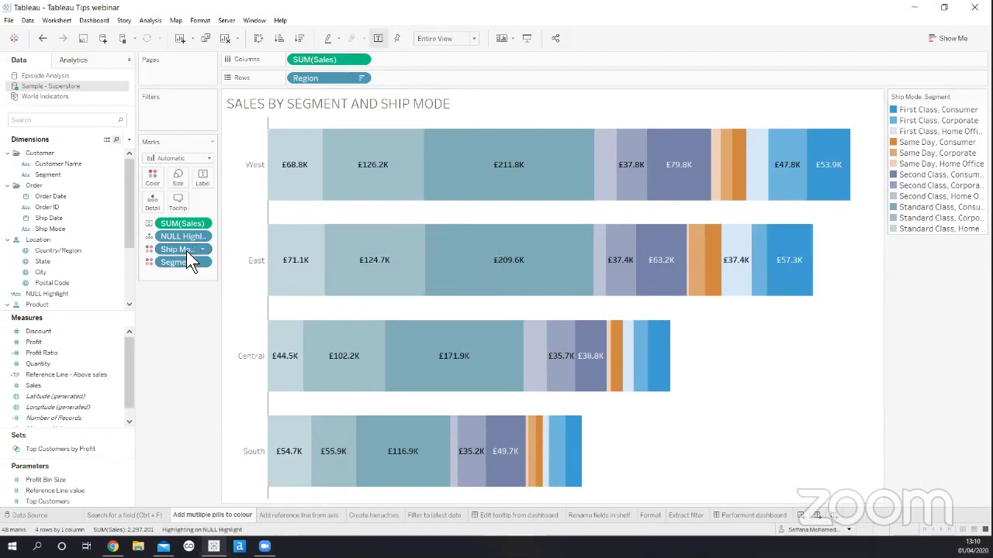
left_click_drag(186, 250, 197, 277)
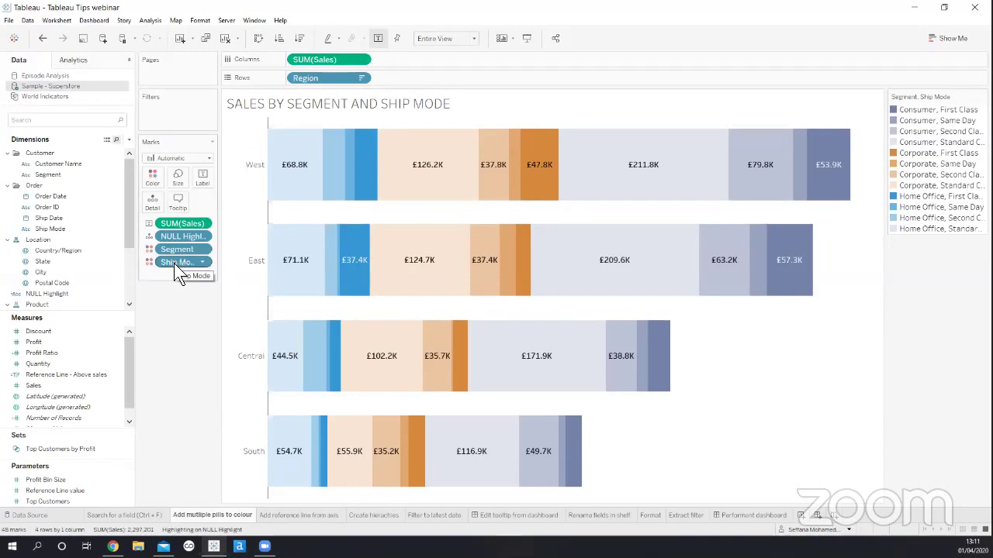
Remove Ship Mode from the marks, find it again by searching "ship", and replace Segment with it on Color
left_click_drag(177, 263, 74, 129)
left_click(64, 122)
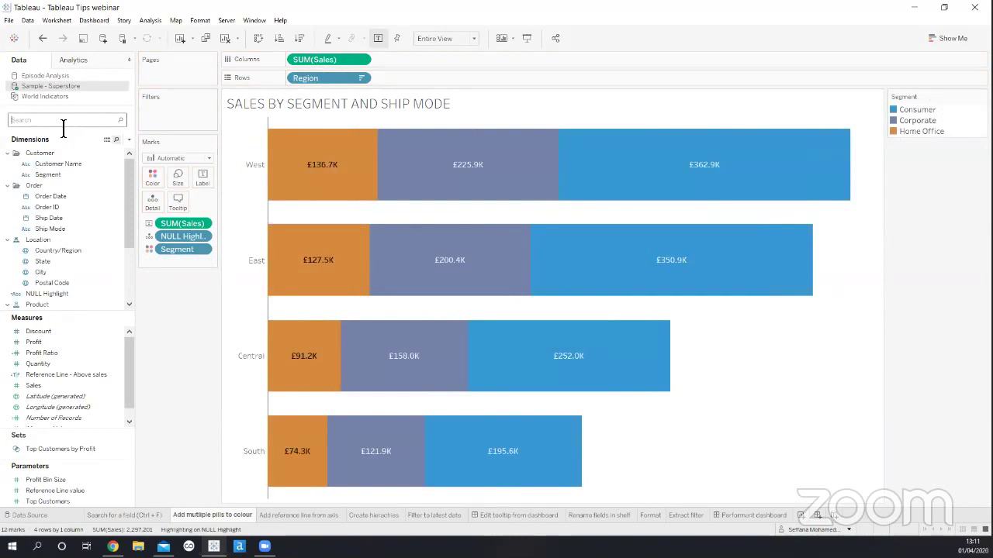
type("ship")
left_click_drag(52, 175, 175, 255)
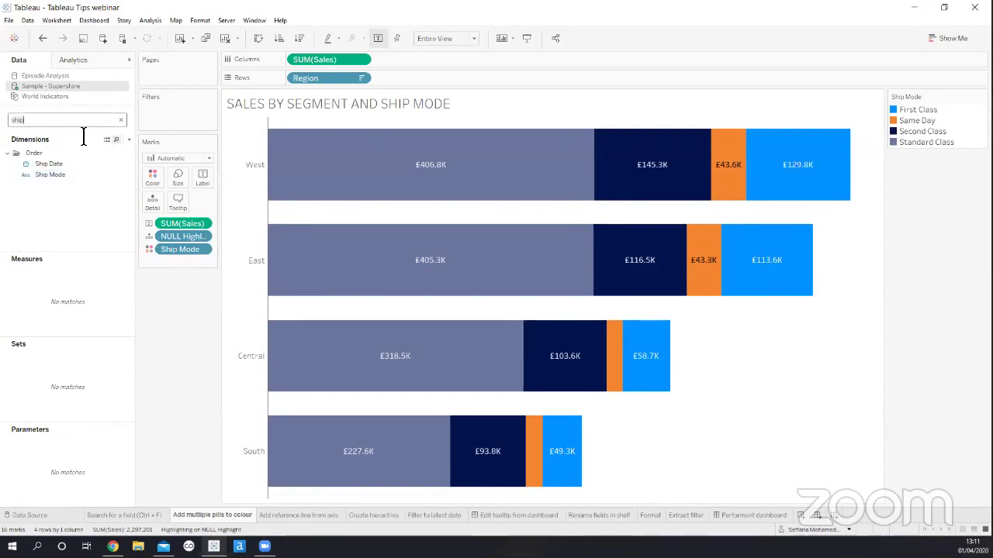
Find Segment by searching "segm", add it to Color as a second field below Ship Mode, and clear the search
key("BackSpace")
key("BackSpace")
key("BackSpace")
key("BackSpace")
type("segm")
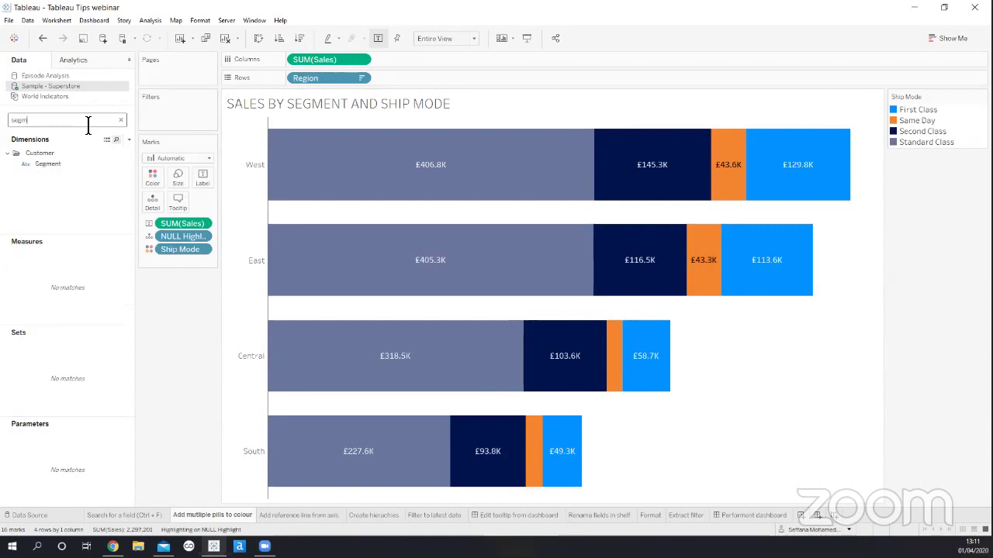
left_click(62, 164)
left_click_drag(61, 167, 167, 268)
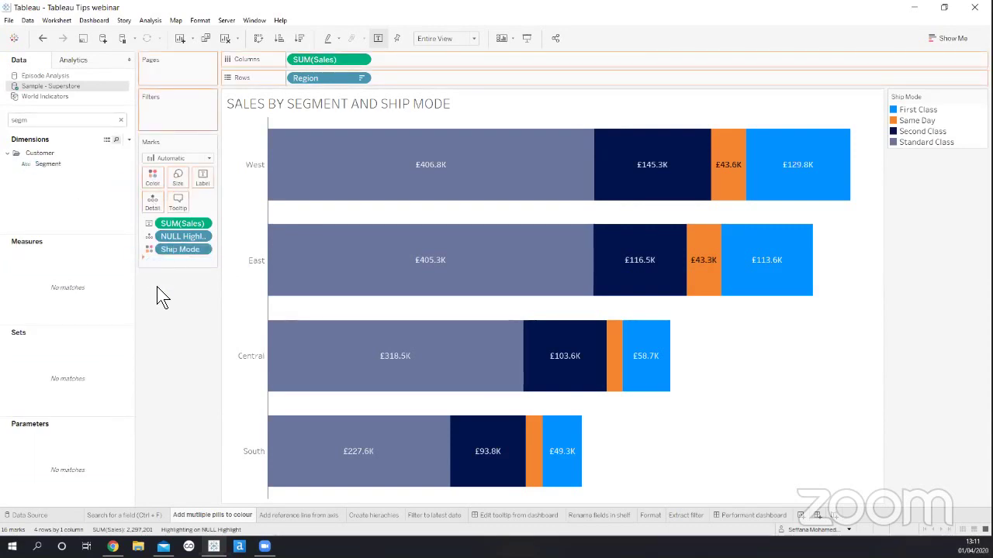
left_click(150, 262)
left_click(169, 278)
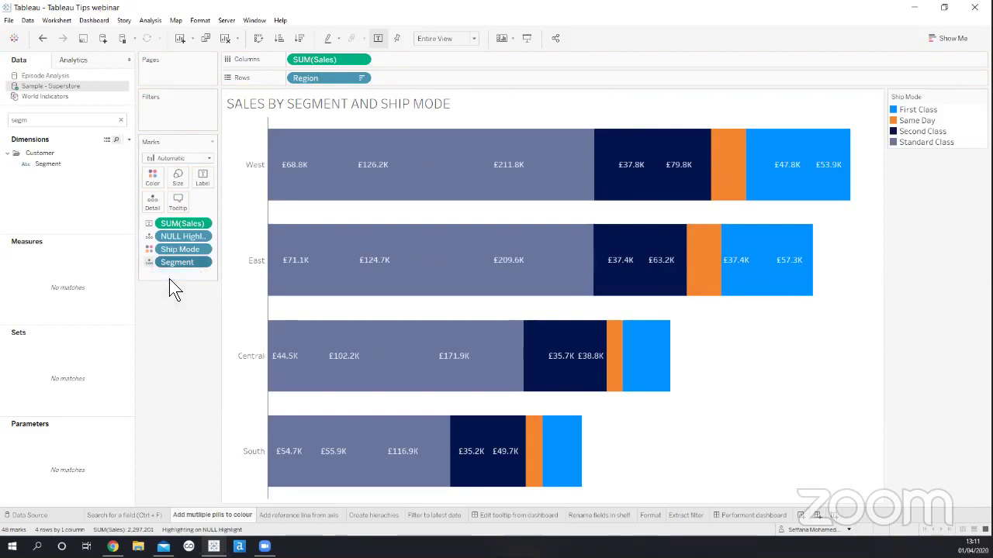
left_click(121, 121)
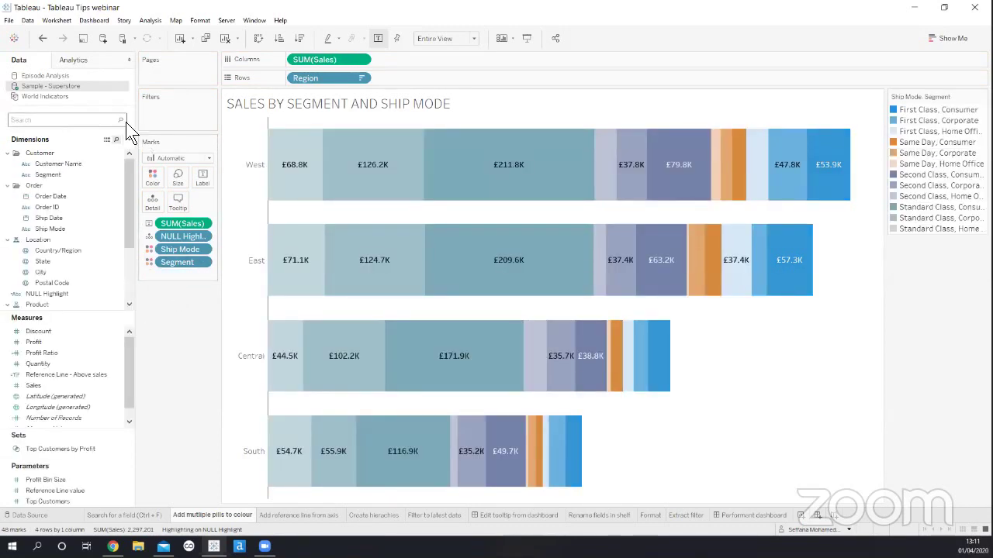
On the "Add reference line from axis" sheet, set the Reference Line value parameter to 150,000
left_click(276, 514)
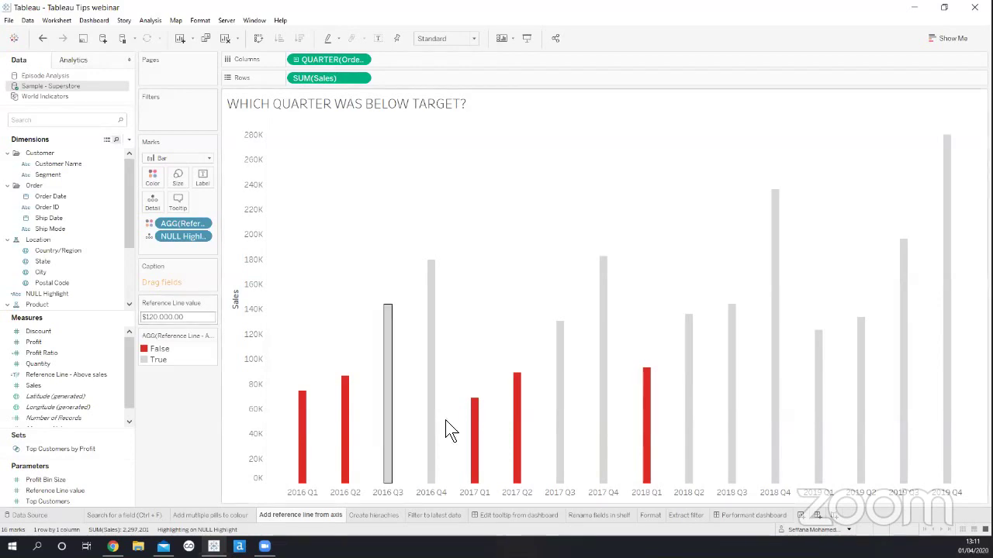
left_click(179, 318)
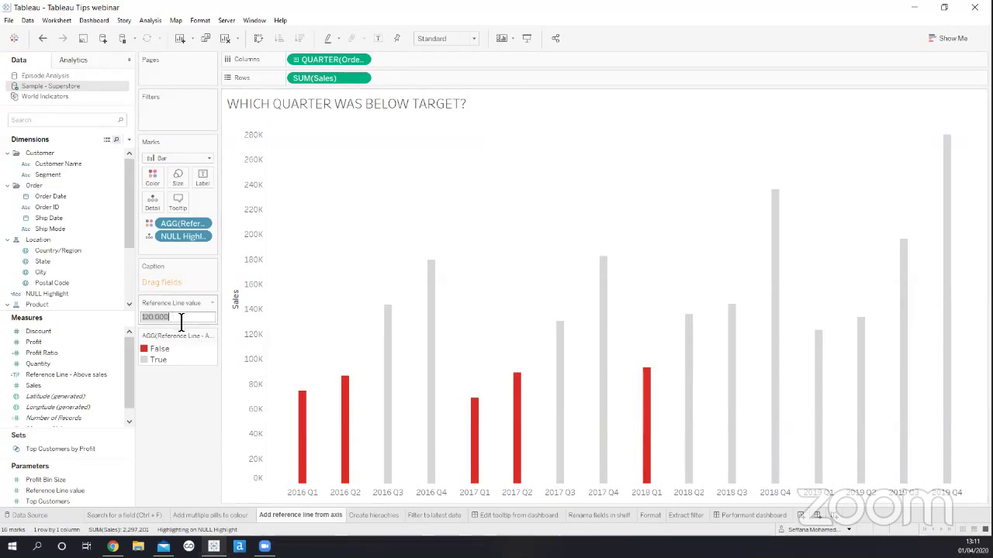
type("15")
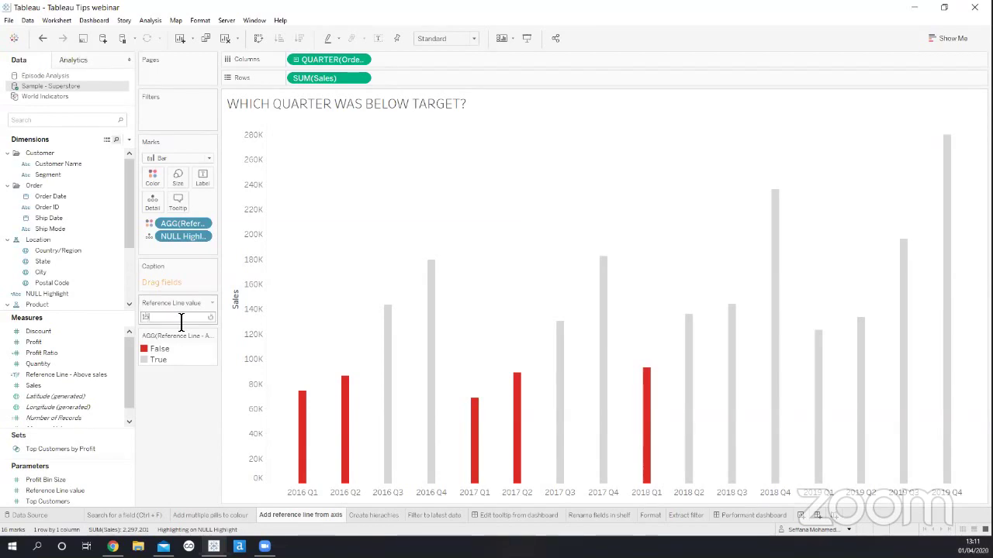
type("0,000")
key("Return")
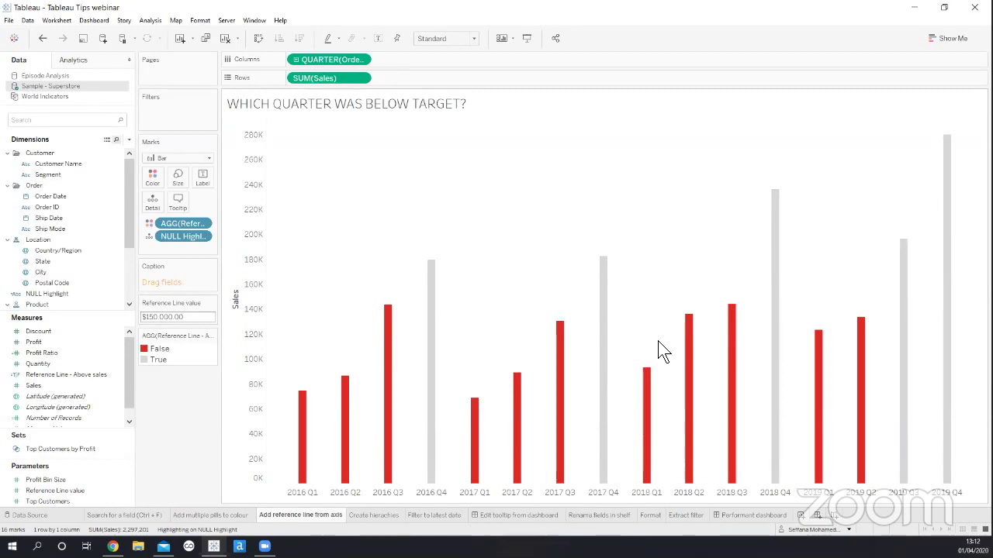
left_click(108, 64)
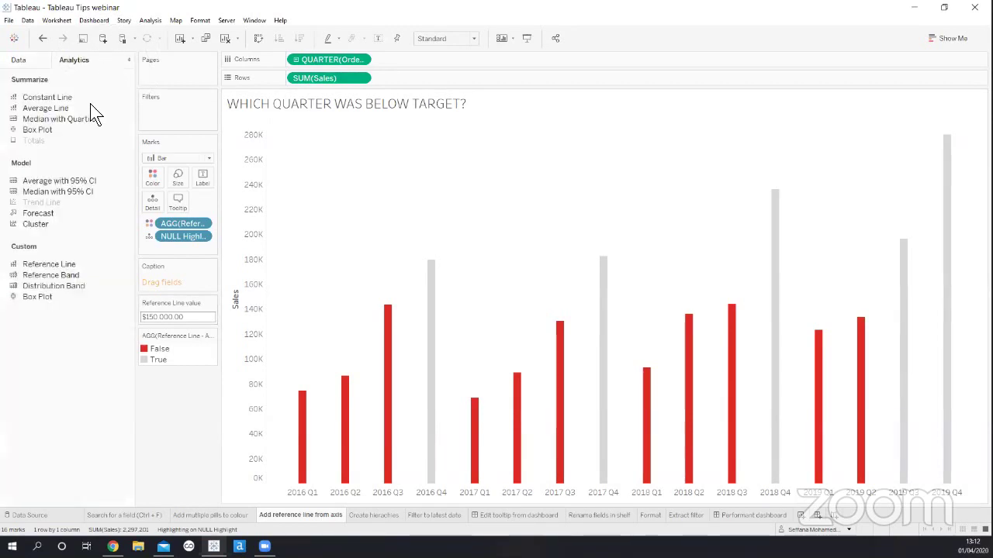
left_click_drag(64, 264, 152, 264)
left_click(17, 60)
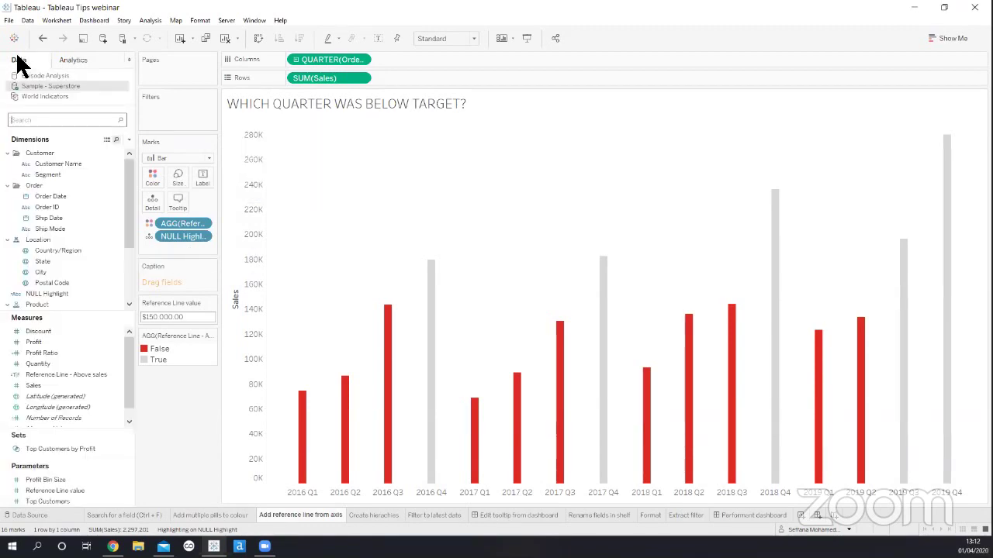
Add a reference line to the Sales axis based on the Reference Line value parameter, with label Value and tooltip None
right_click(247, 254)
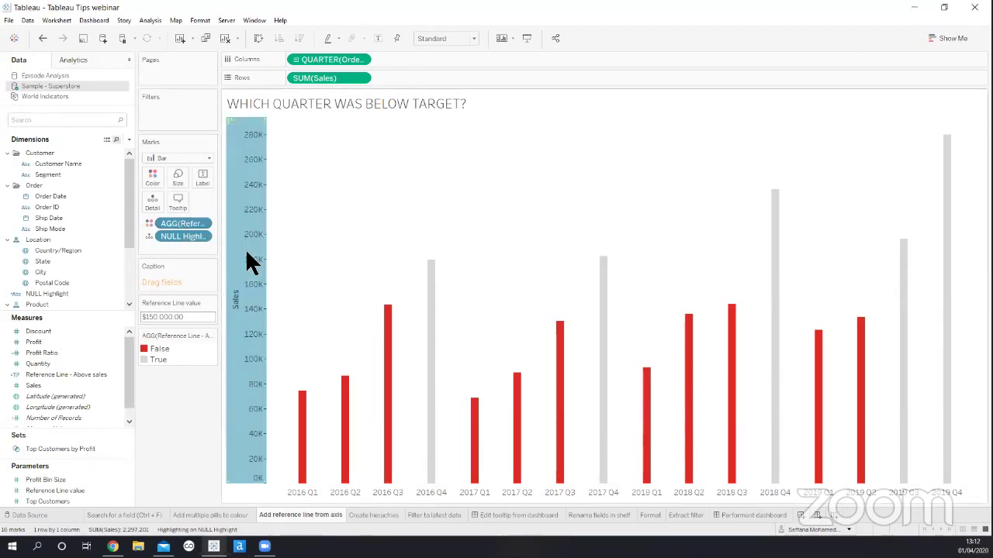
left_click(311, 336)
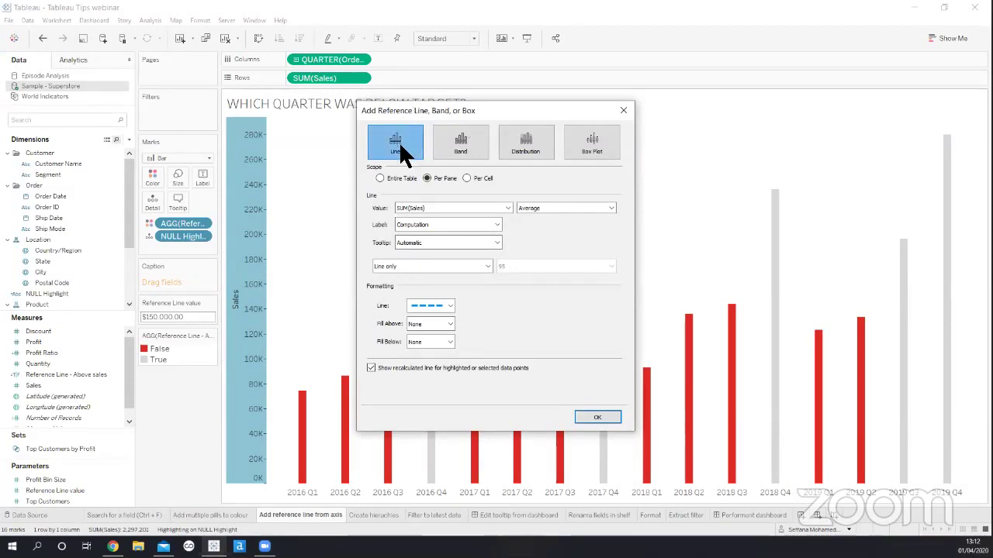
left_click(409, 206)
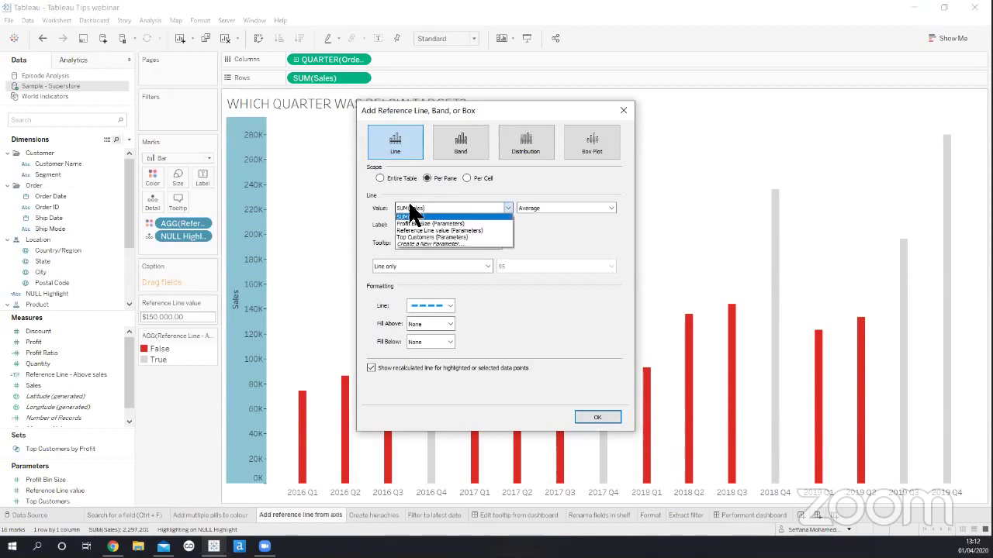
left_click(499, 229)
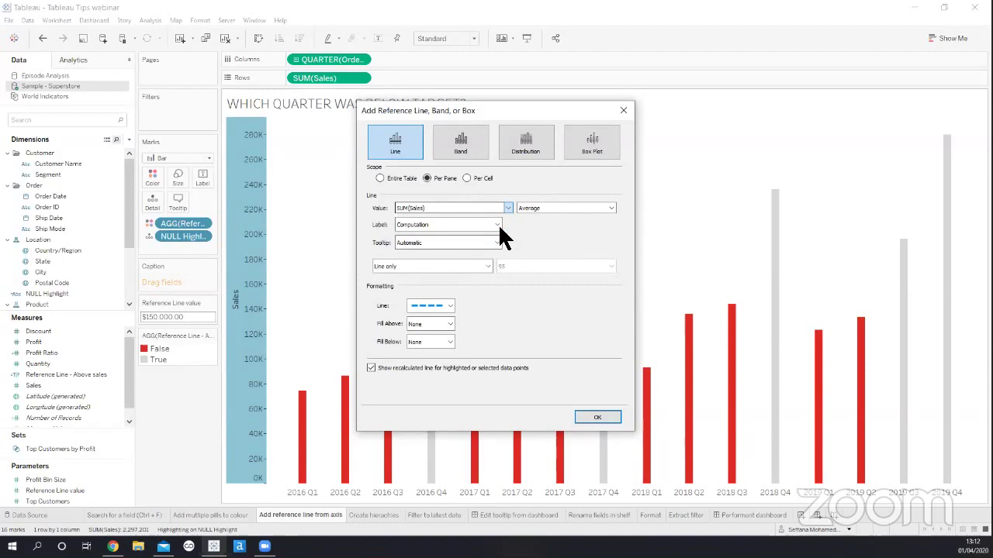
left_click(438, 223)
left_click(433, 241)
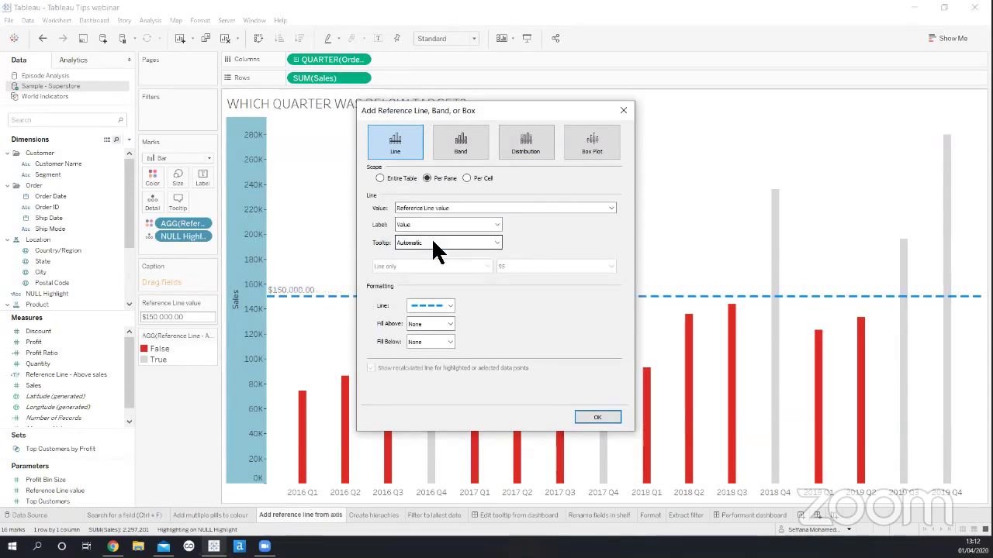
left_click(433, 242)
left_click(426, 249)
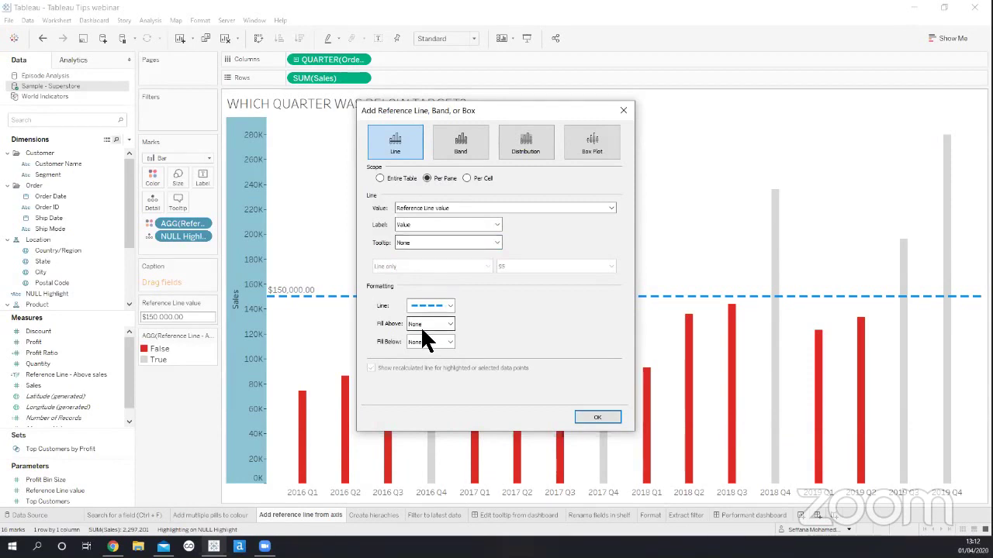
left_click(590, 417)
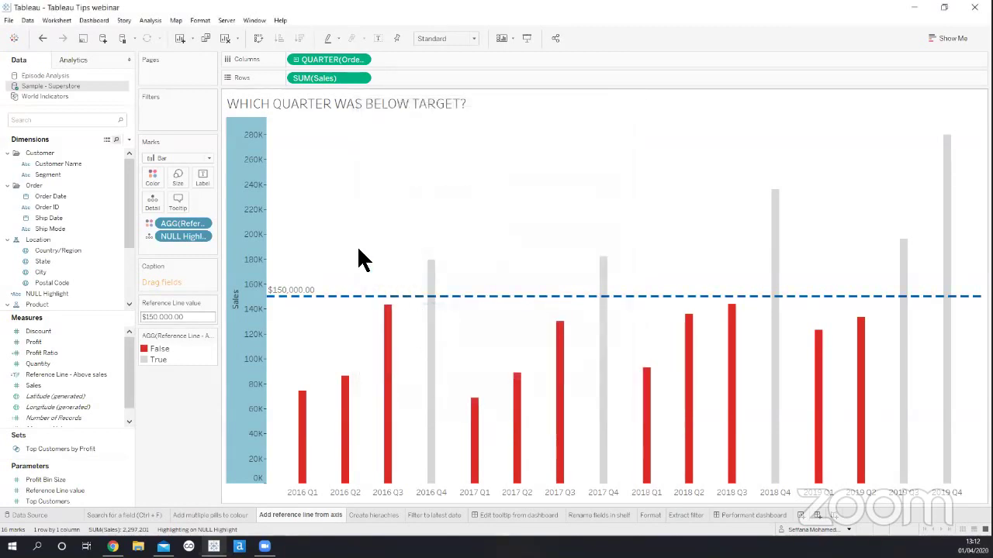
Remove the reference line from the Sales axis, and undo the removal
right_click(243, 256)
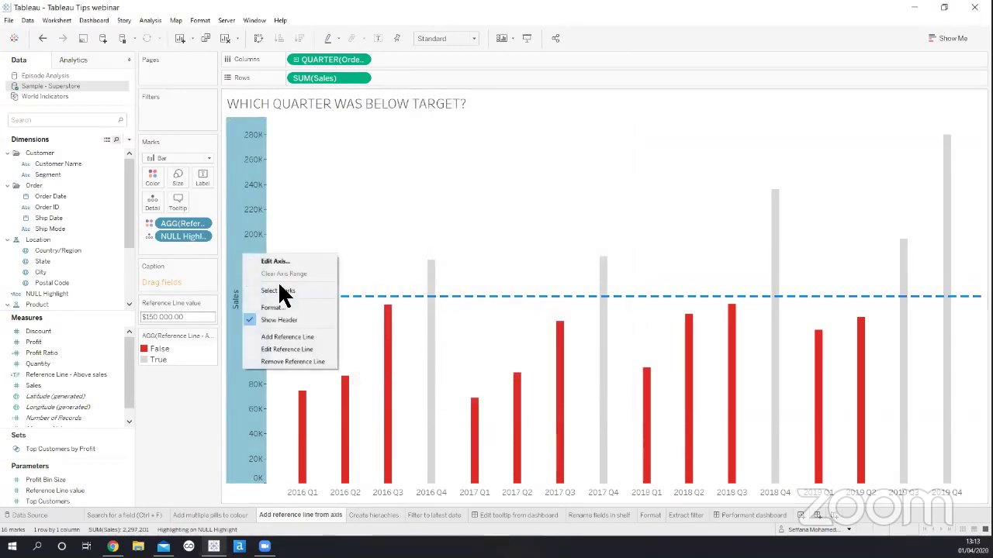
left_click(302, 362)
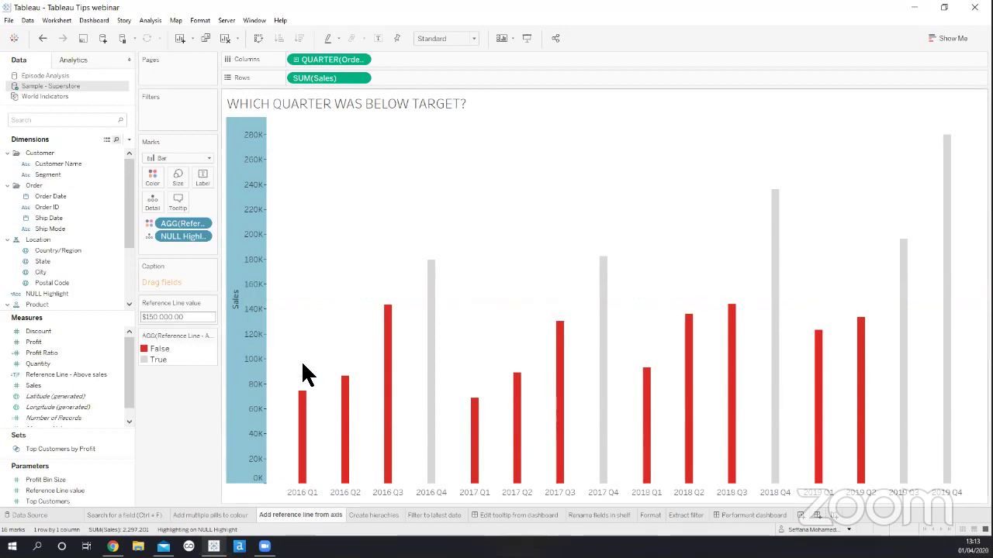
left_click(42, 38)
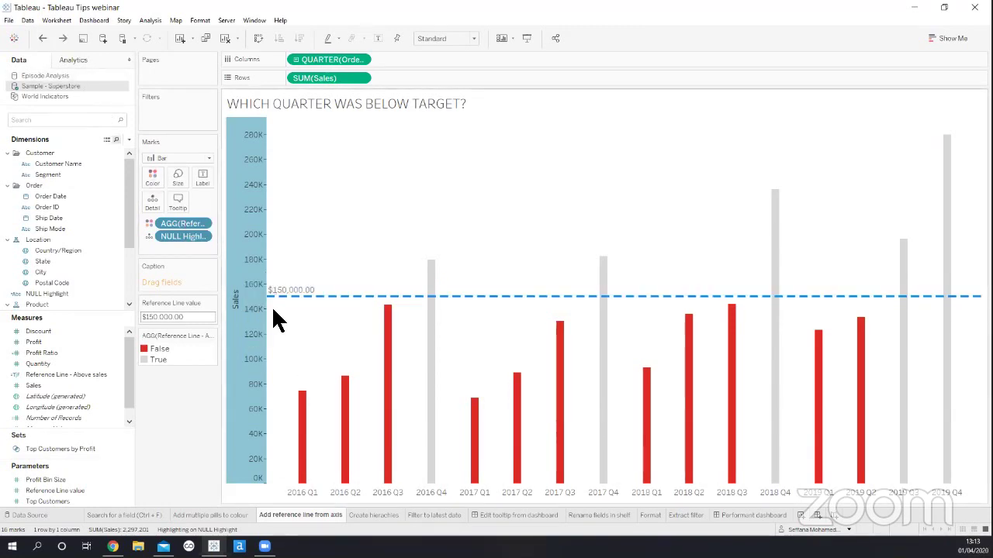
On the "Add multiple pills to colour" sheet, show the header of the SUM(Sales) axis
left_click(230, 516)
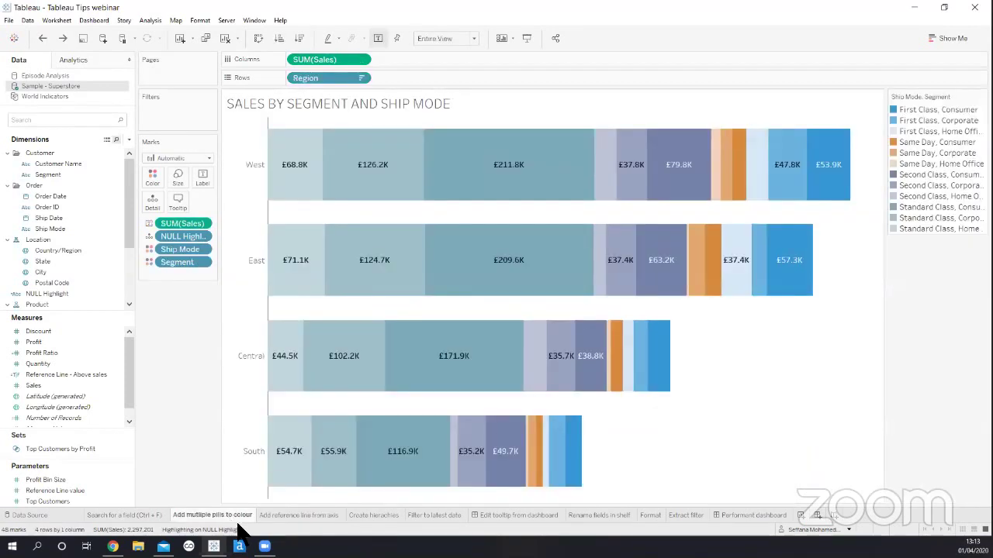
right_click(323, 61)
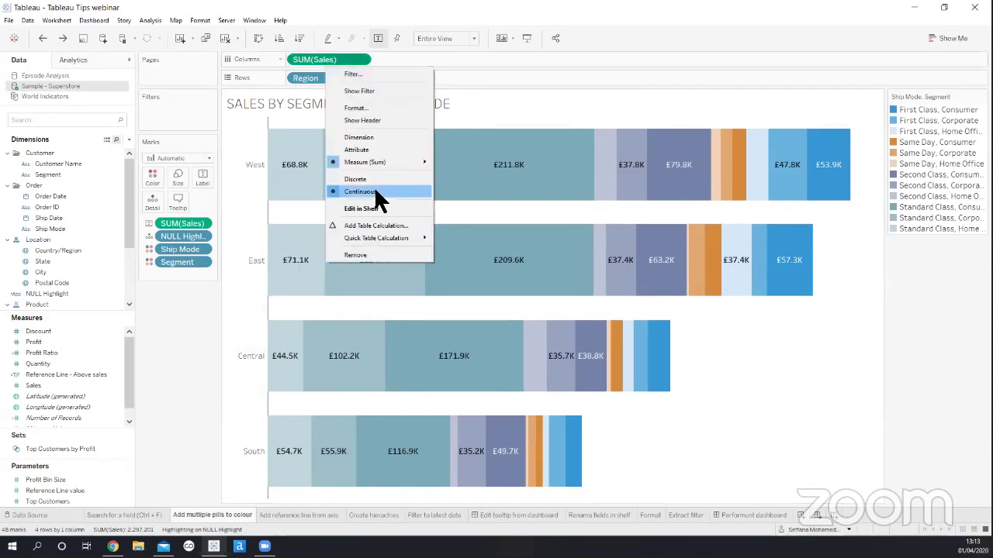
left_click(362, 121)
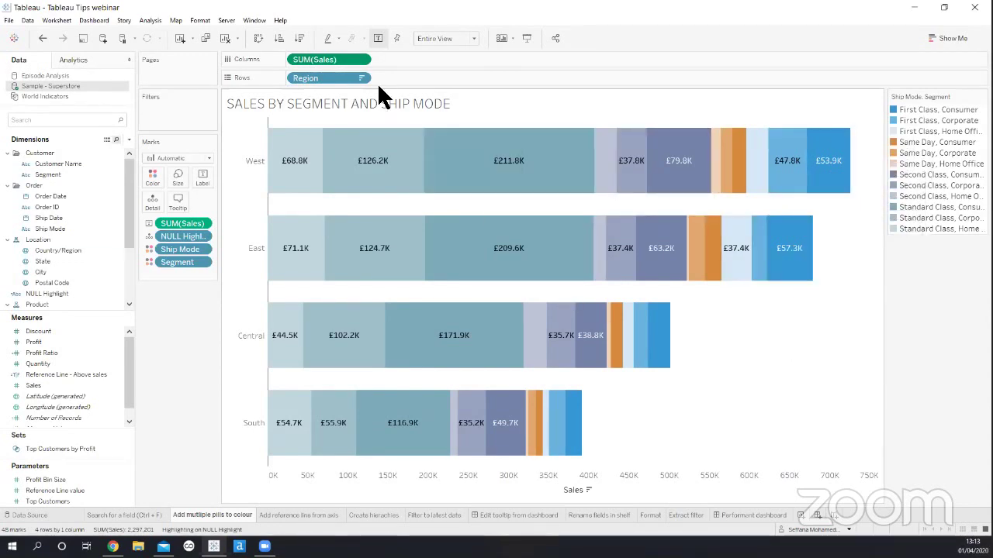
left_click(363, 60)
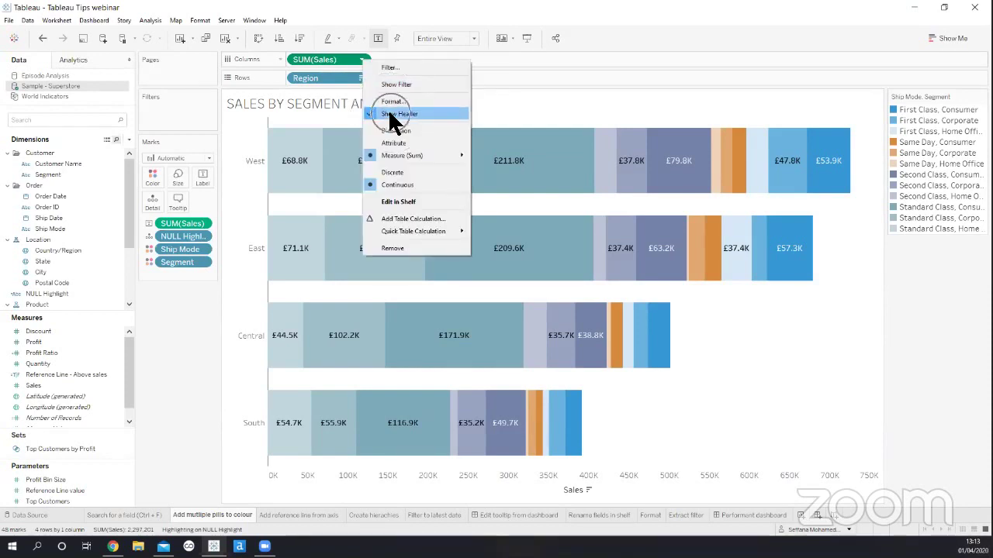
left_click(686, 456)
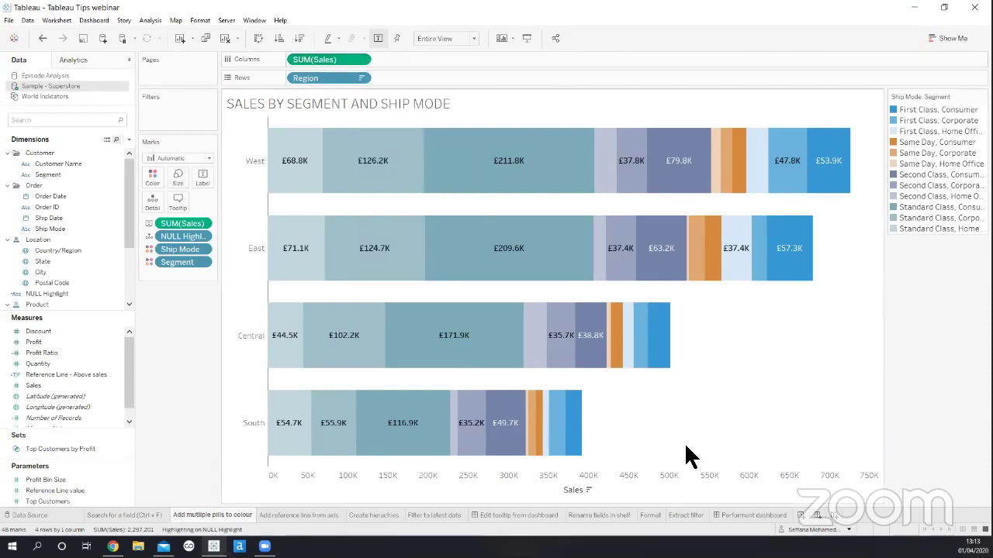
Add a per-cell reference line for average SUM(Sales) to the Sales axis, labelled with its value
right_click(641, 479)
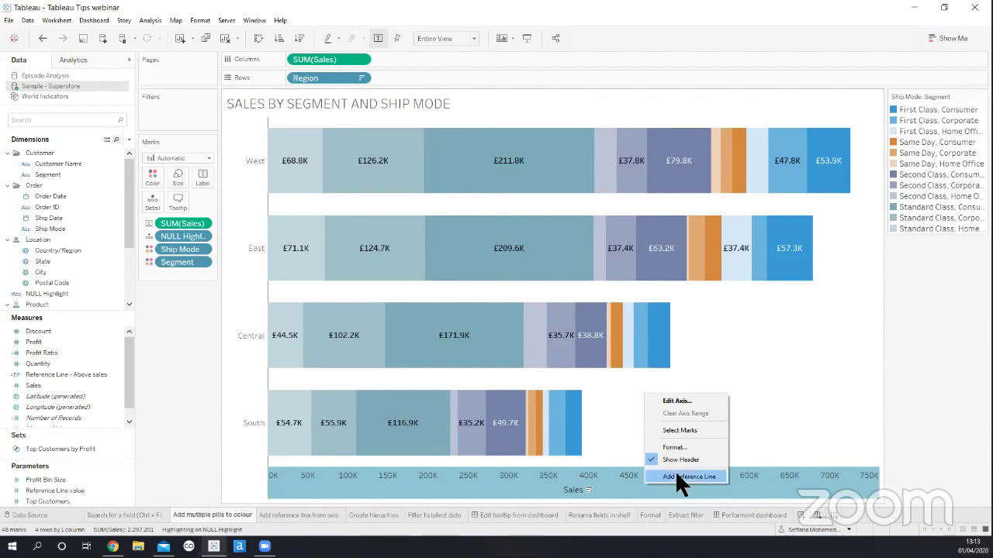
left_click(676, 476)
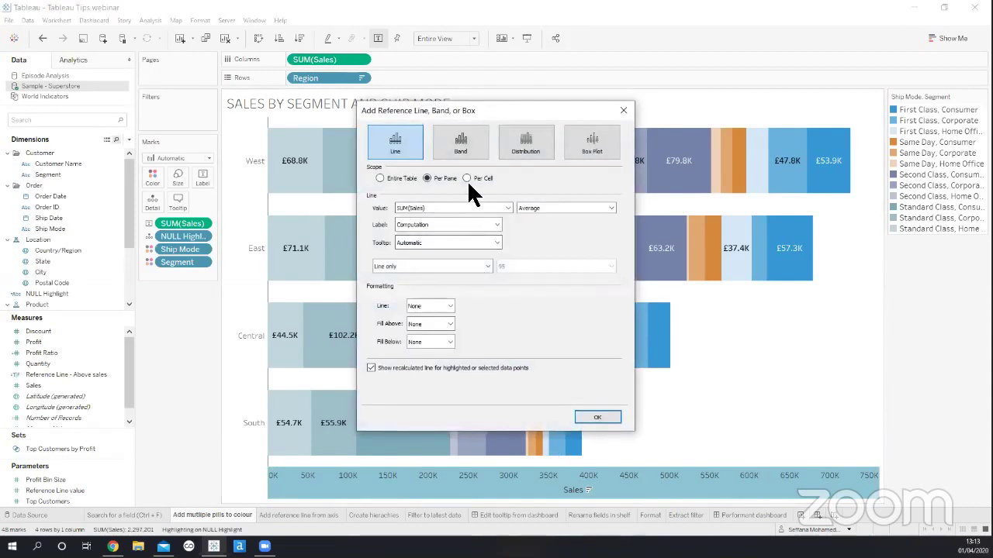
left_click(466, 178)
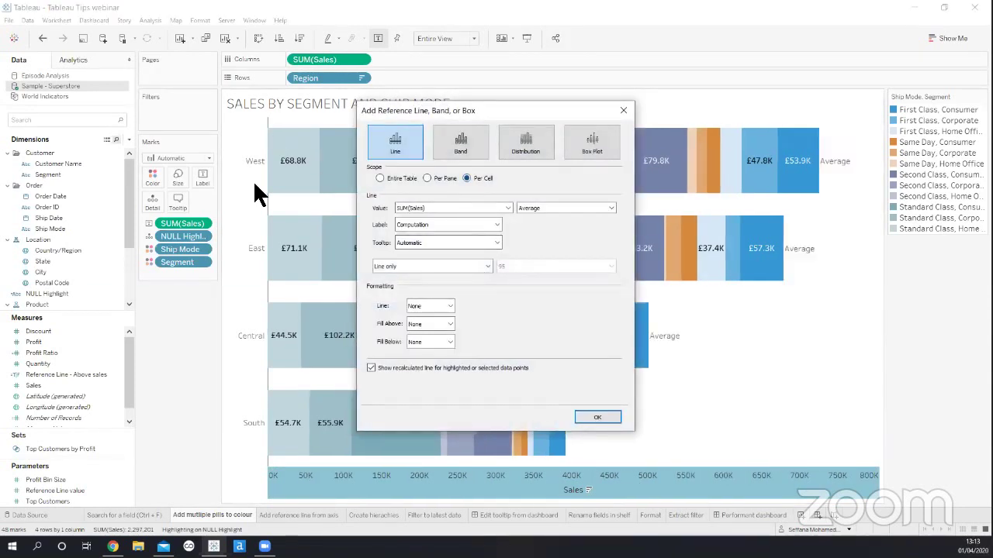
left_click(416, 222)
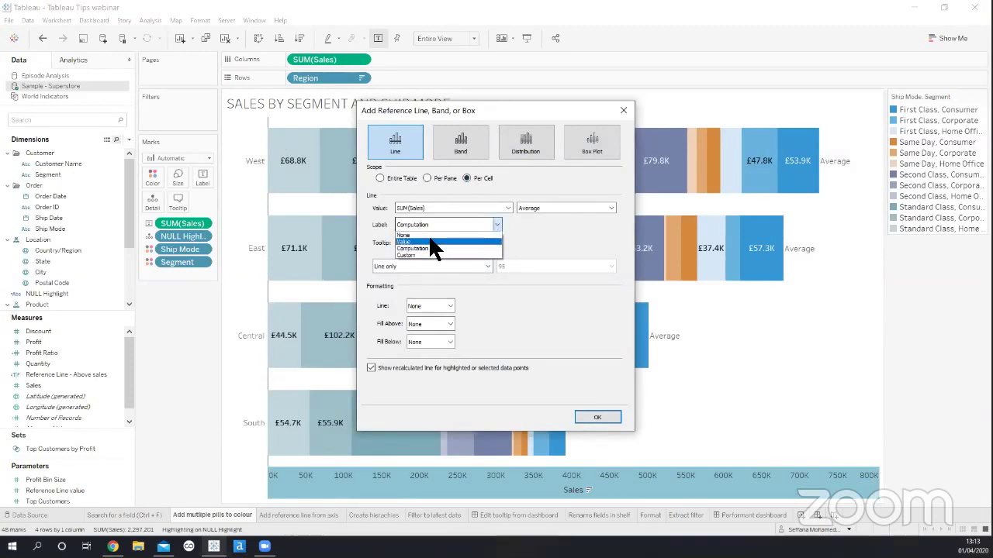
left_click(431, 241)
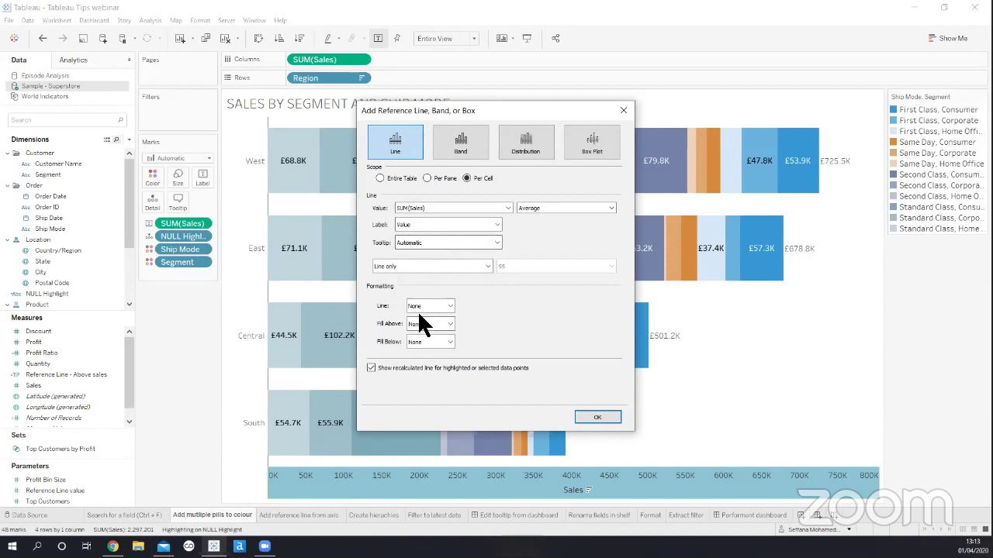
left_click(419, 242)
left_click(416, 255)
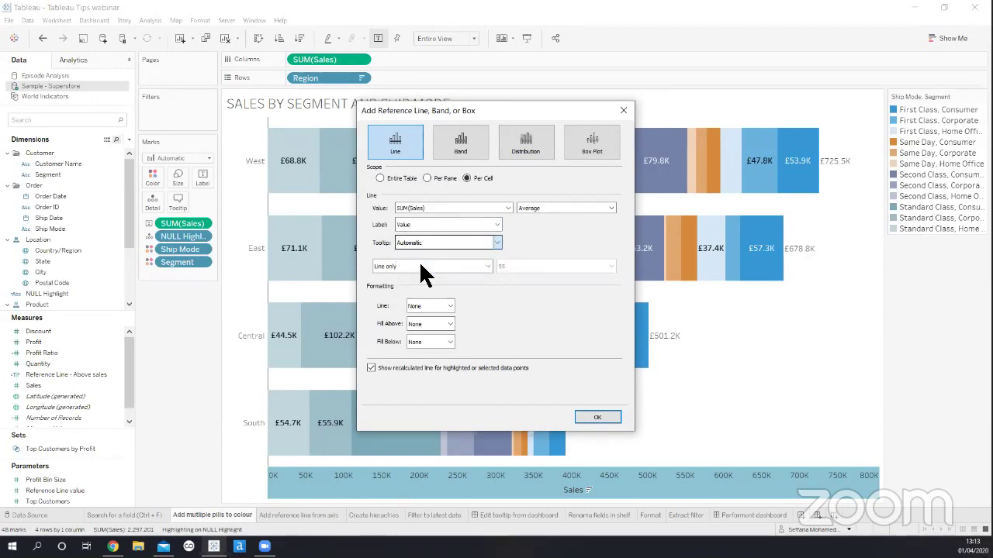
left_click(597, 417)
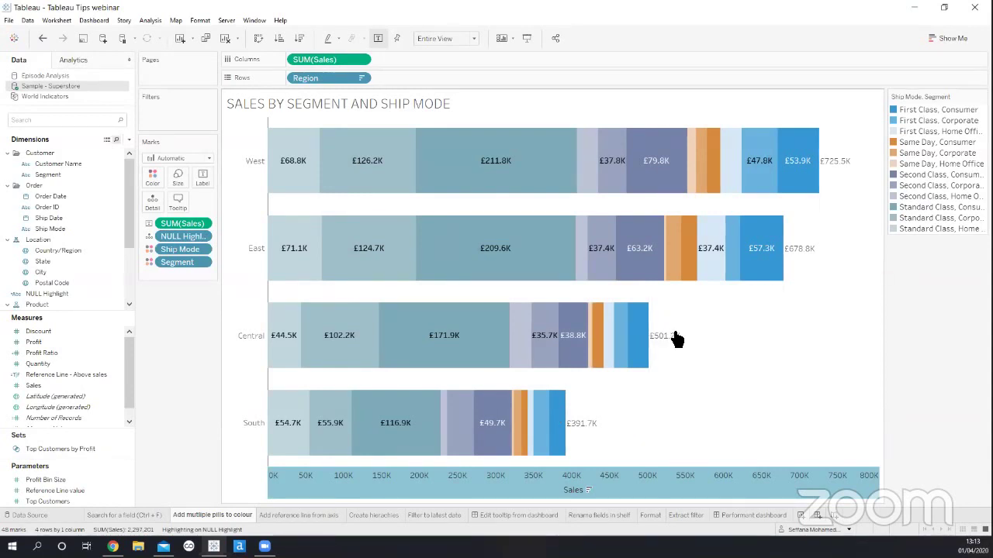
Remove the per-cell reference line from the Sales axis, and hide the axis header
right_click(652, 481)
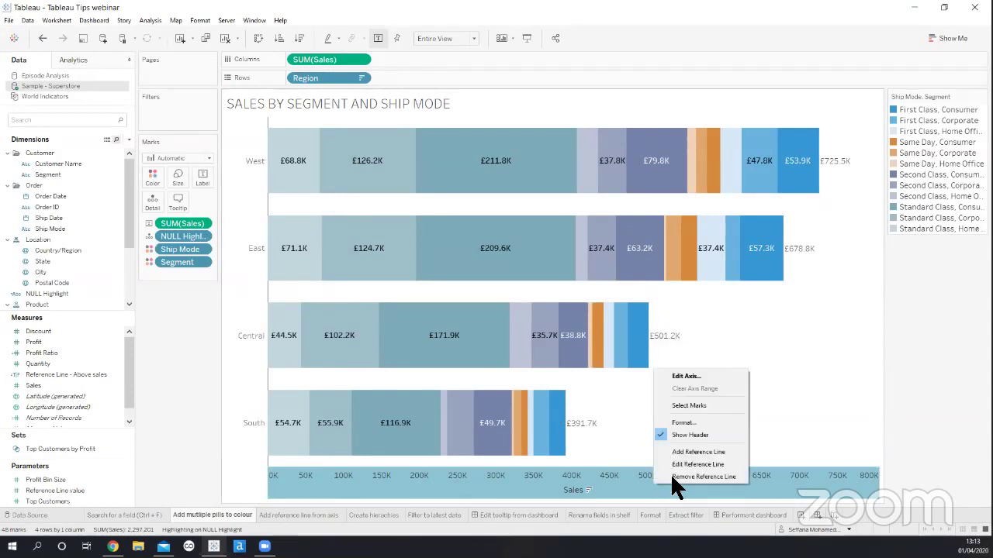
left_click(684, 476)
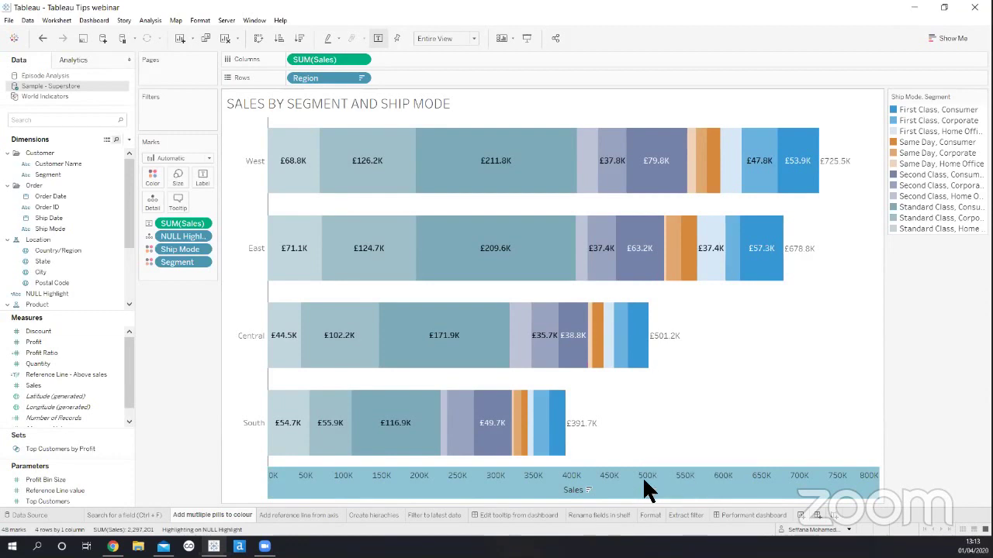
right_click(554, 483)
left_click(497, 460)
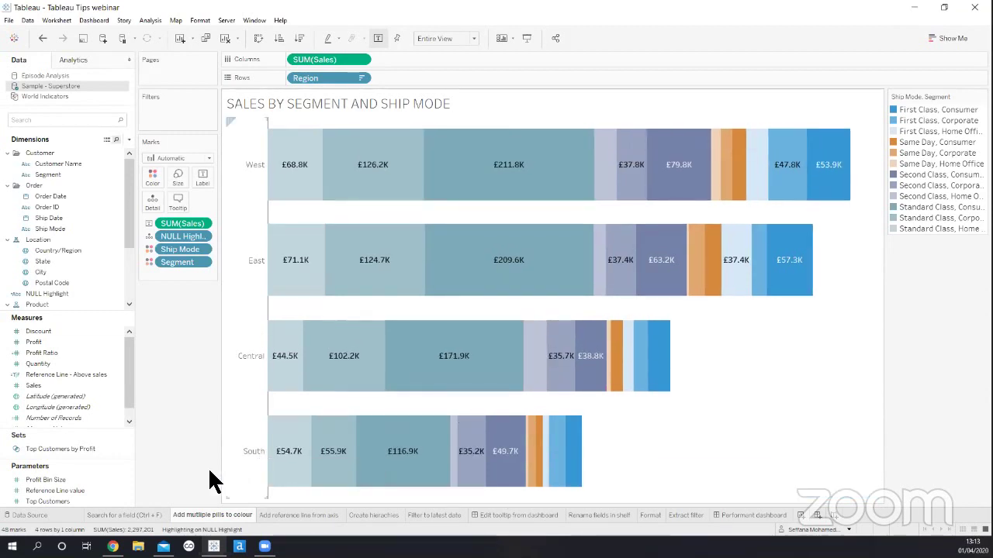
On the "Add reference line from axis" sheet, place the Sales measure on Label, and remove it from the marks
left_click(263, 515)
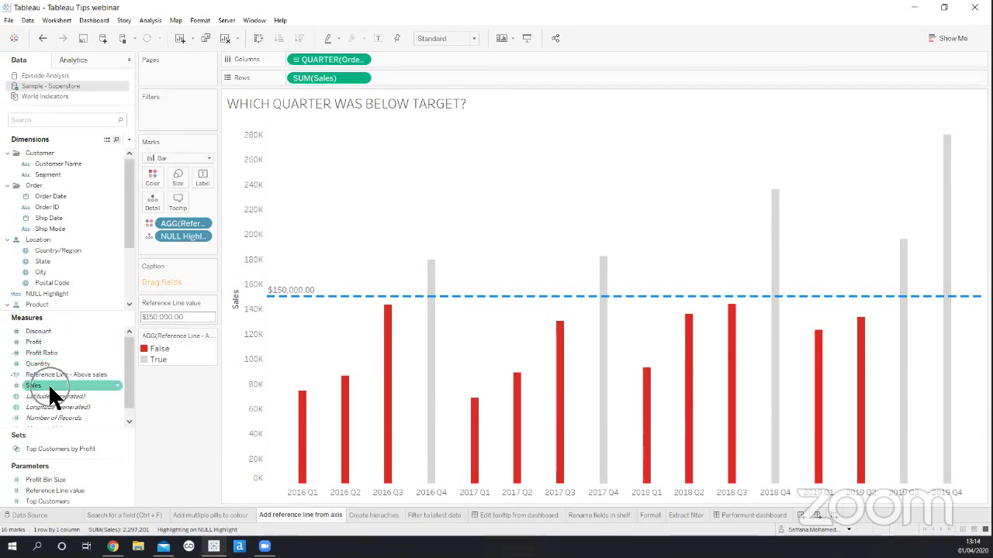
left_click_drag(50, 388, 204, 183)
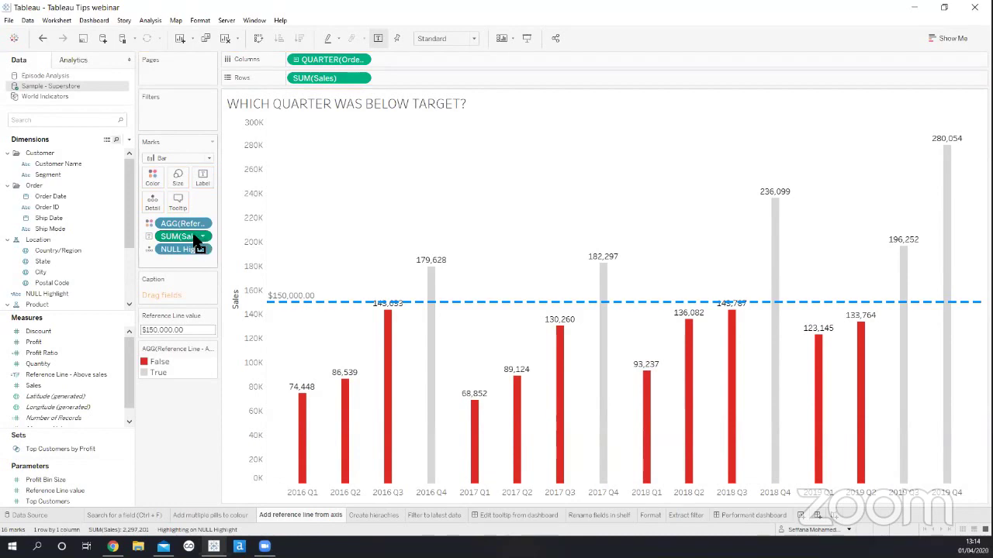
left_click_drag(192, 238, 204, 451)
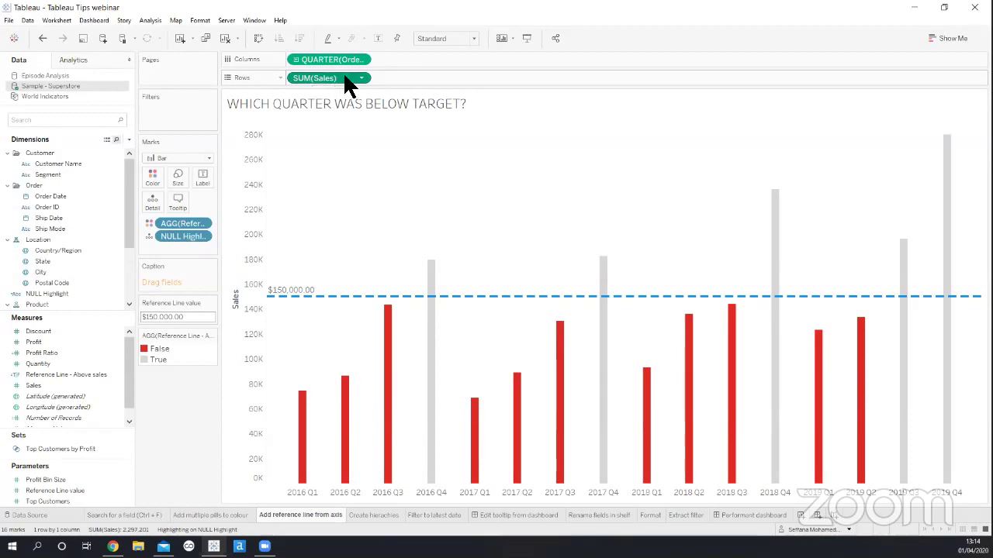
Copy the SUM(Sales) field from Rows onto Label, keeping the original in Rows
left_click_drag(338, 76, 204, 180)
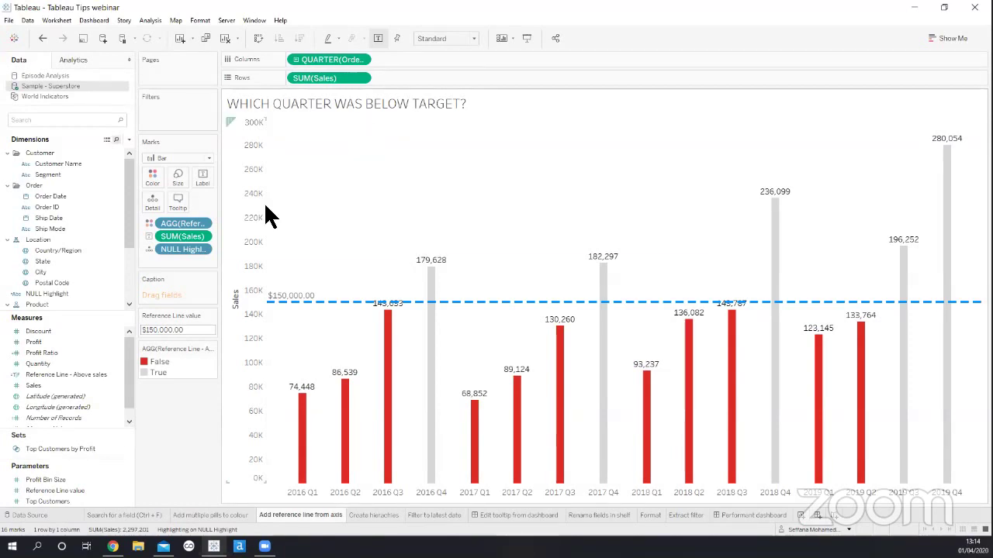
Remove SUM(Sales) from Label, and duplicate the SUM(Sales) field within Rows, taking the copy off again
left_click_drag(186, 236, 194, 433)
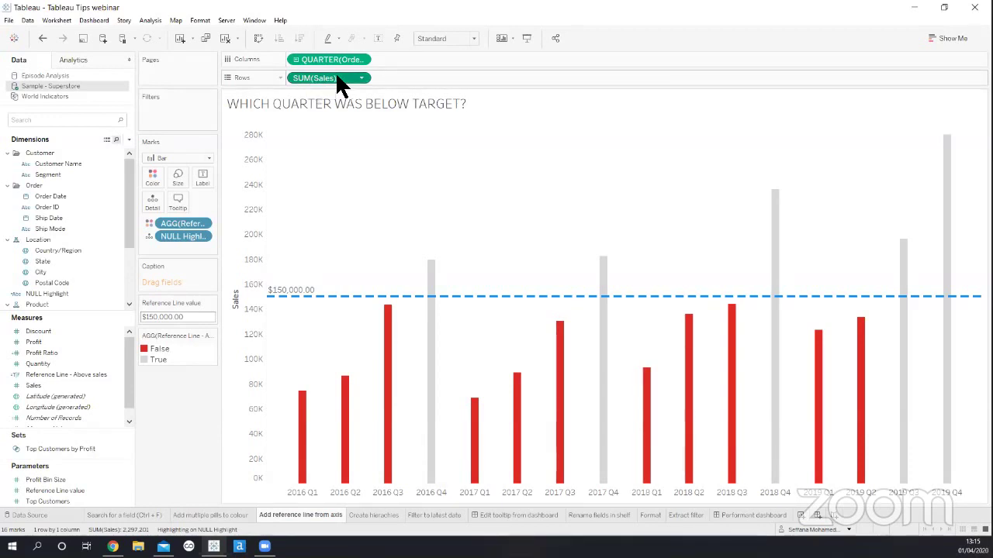
left_click_drag(335, 78, 436, 81)
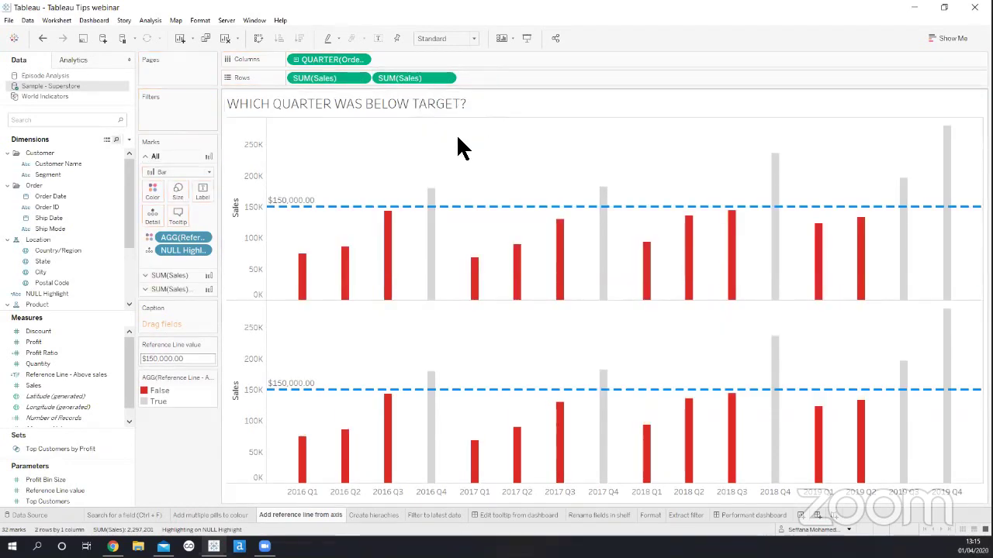
left_click_drag(392, 78, 405, 23)
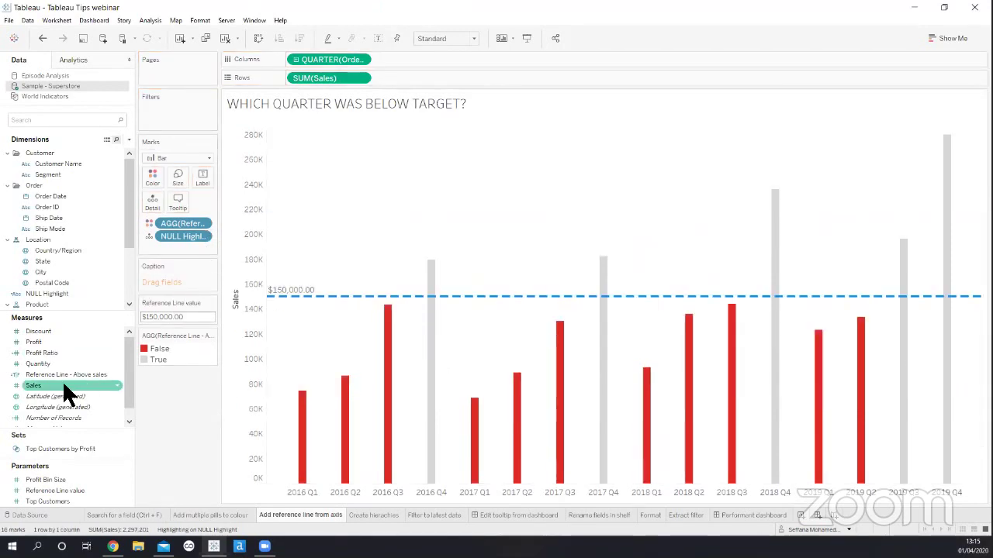
Add a second Sales measure to Rows as a dual axis, and remove it again
left_click_drag(36, 394, 394, 81)
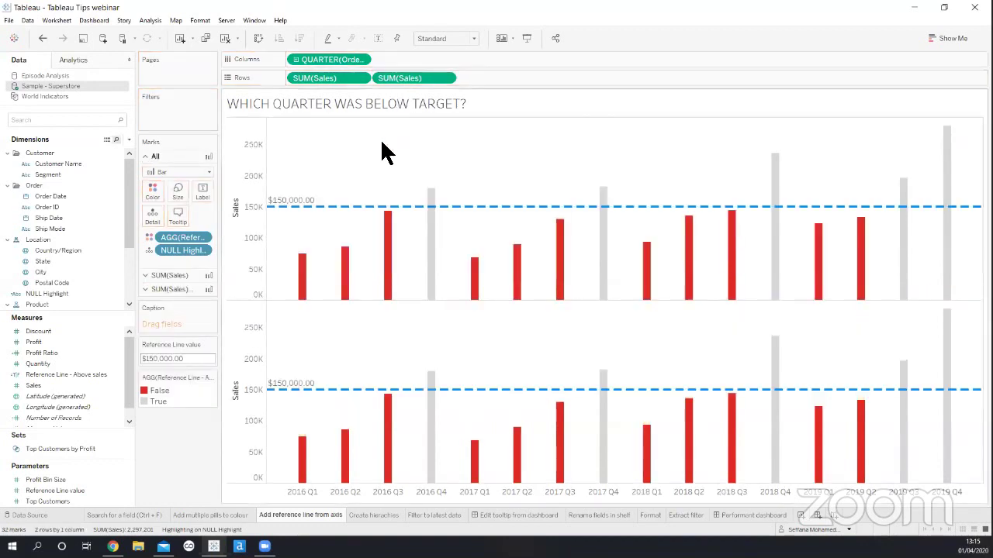
right_click(402, 81)
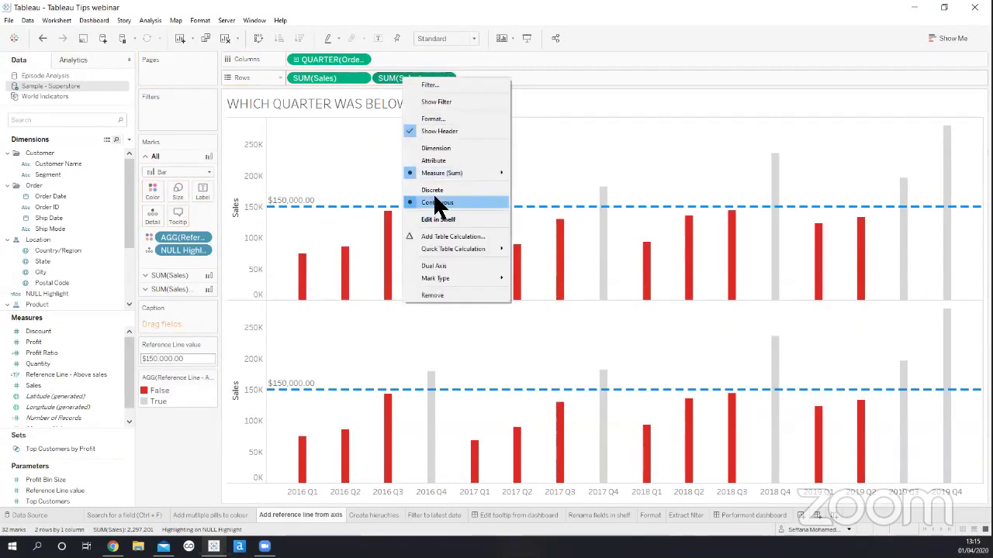
left_click(437, 271)
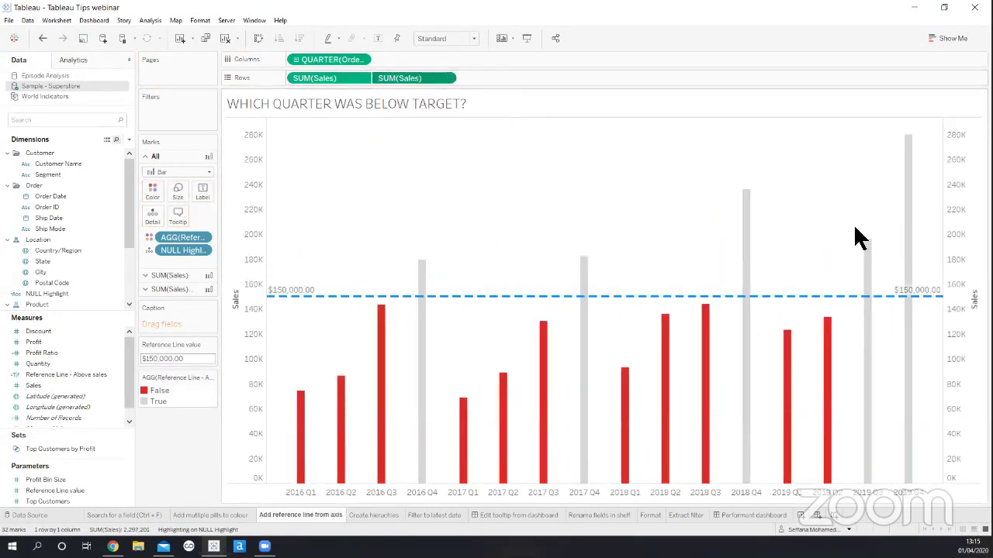
left_click_drag(431, 79, 427, 8)
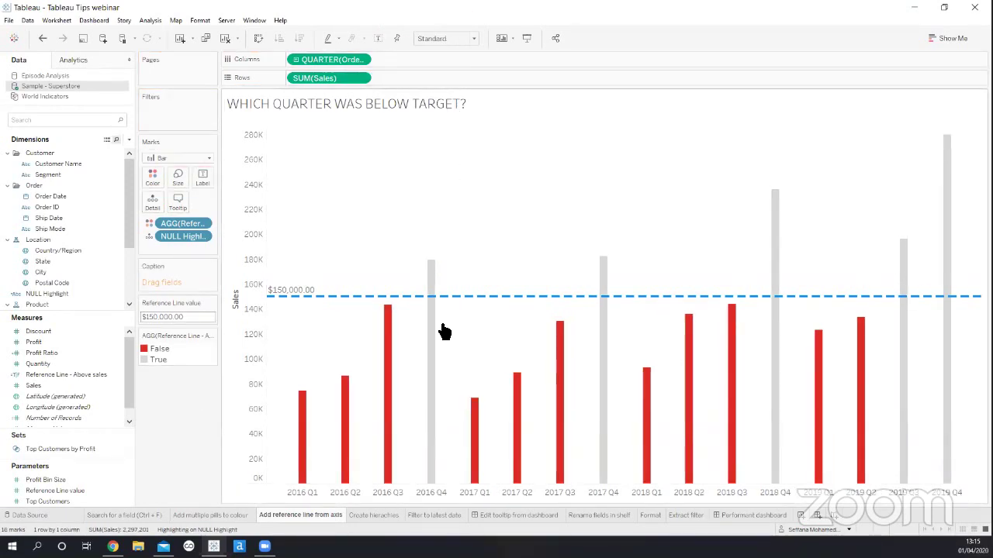
On the "Create hierarchies" sheet, add Episode No. and Emotion to Rows after Season no
left_click(372, 515)
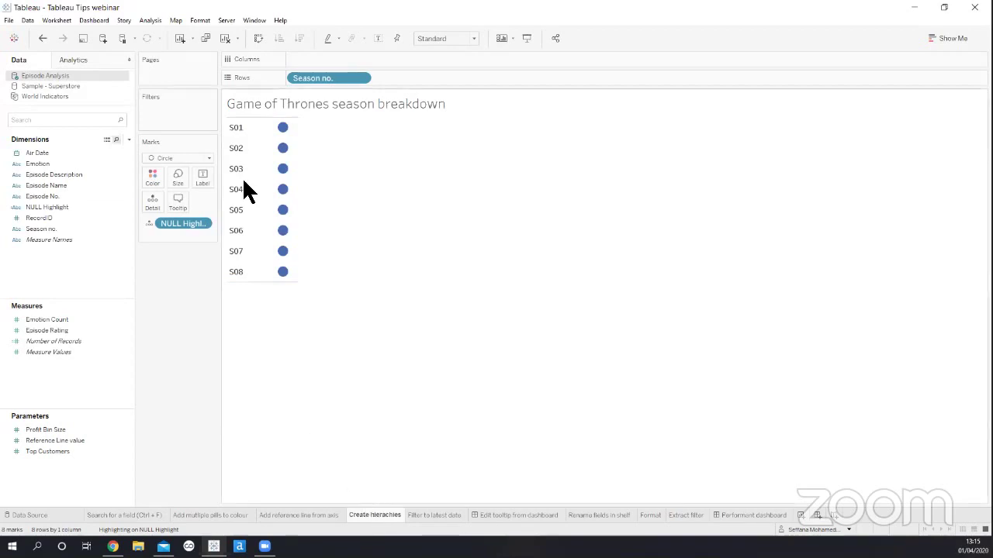
left_click(74, 165)
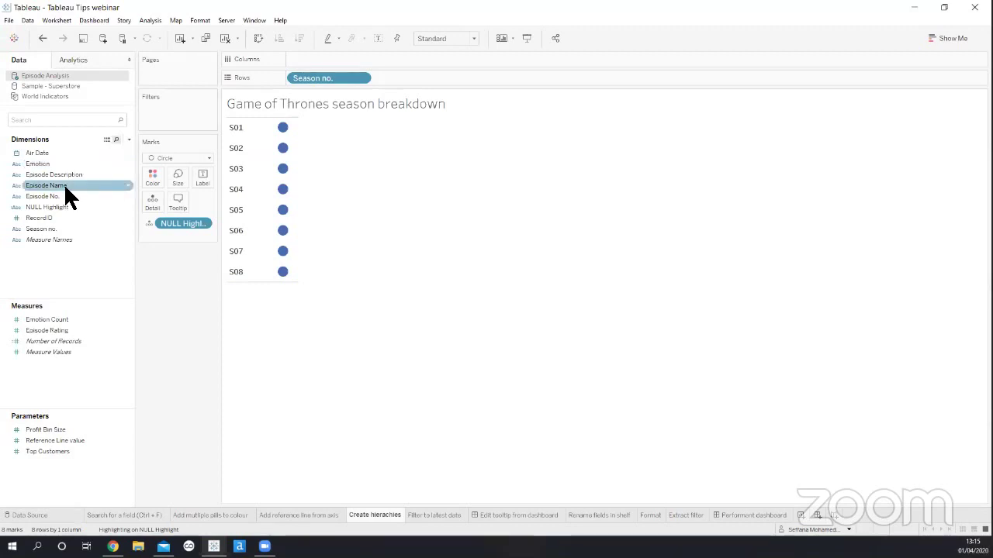
left_click_drag(109, 197, 397, 86)
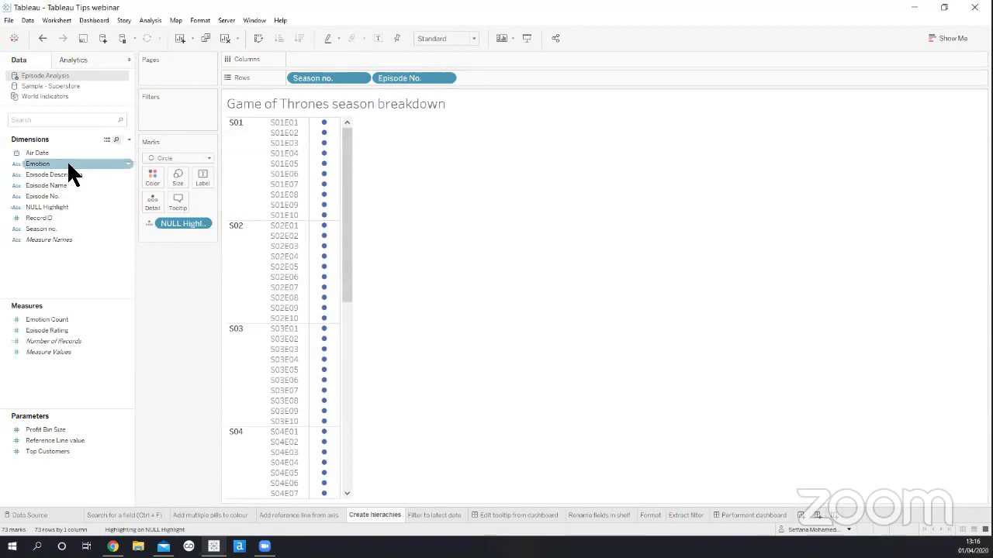
left_click_drag(67, 160, 470, 104)
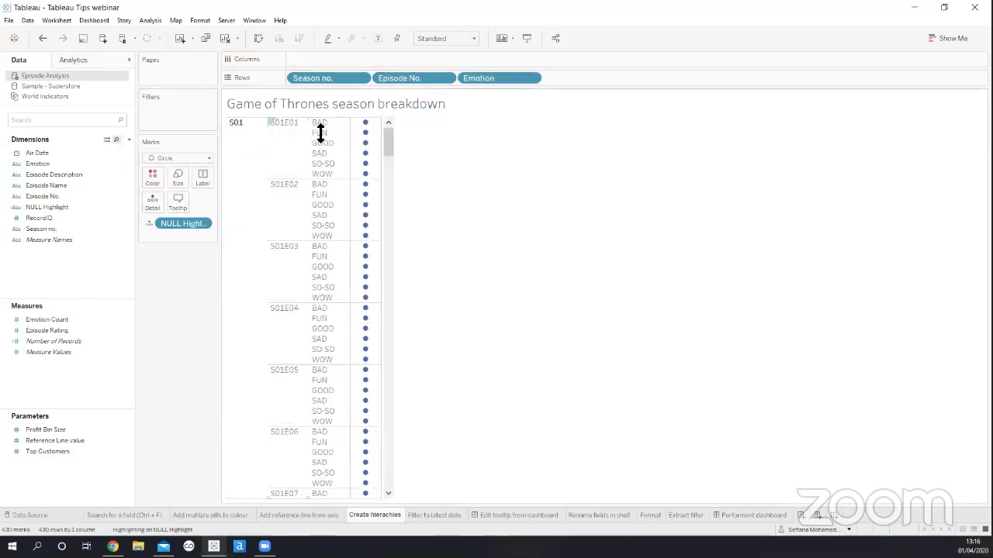
Add Emotion Count to Columns, and set the mark type to Bar
left_click_drag(106, 318, 399, 59)
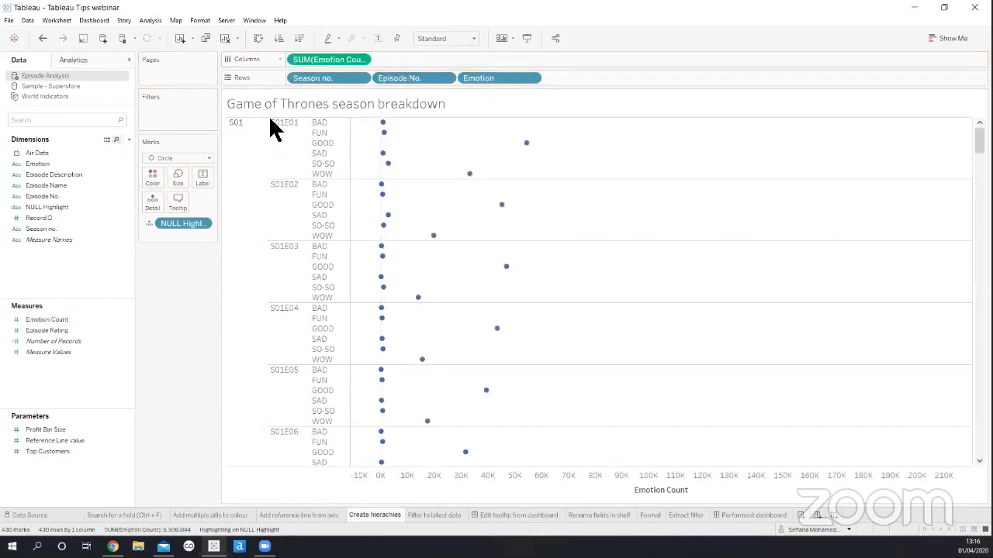
left_click(188, 158)
left_click(178, 182)
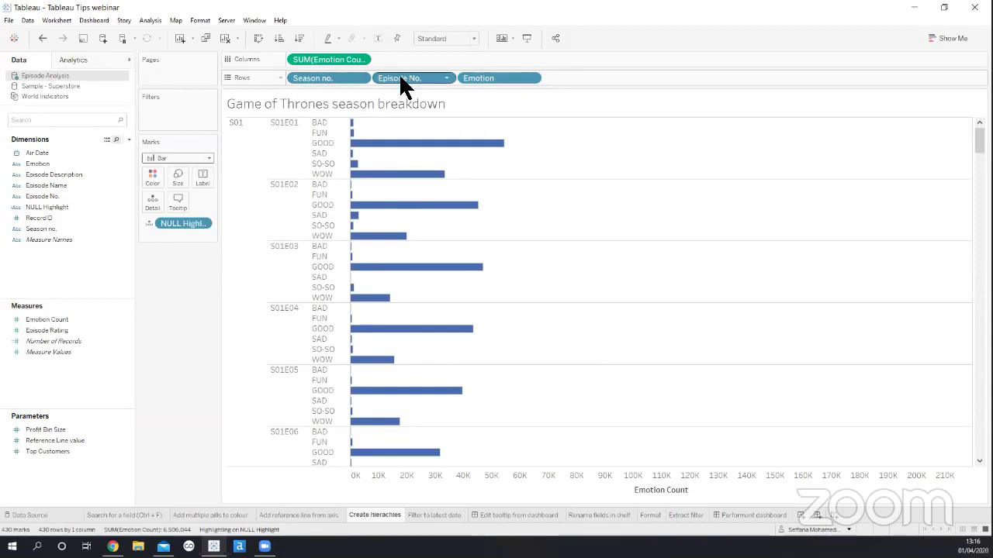
Clear the added fields so only Season no. stays on Rows, and set the mark type to Circle
left_click_drag(340, 60, 318, 120)
left_click(198, 157)
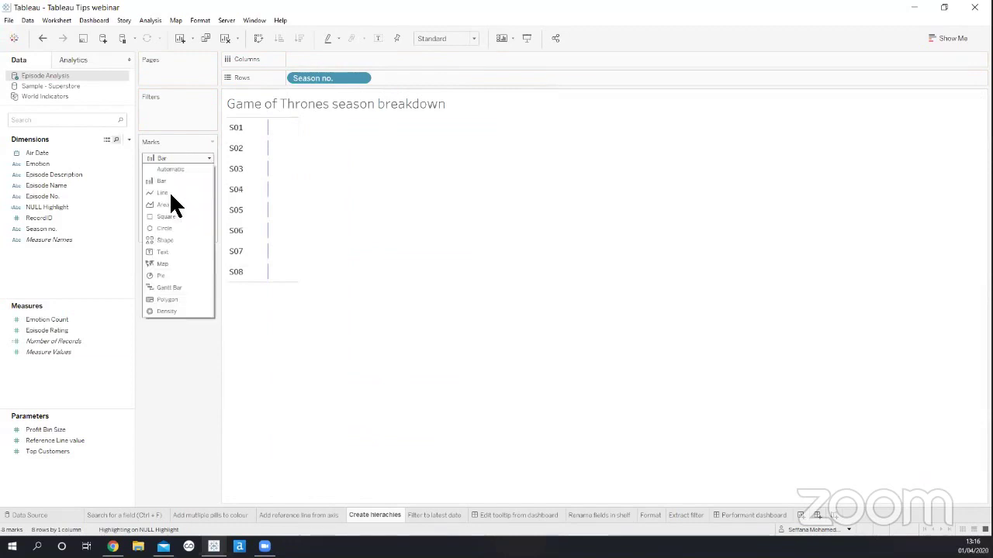
left_click(158, 221)
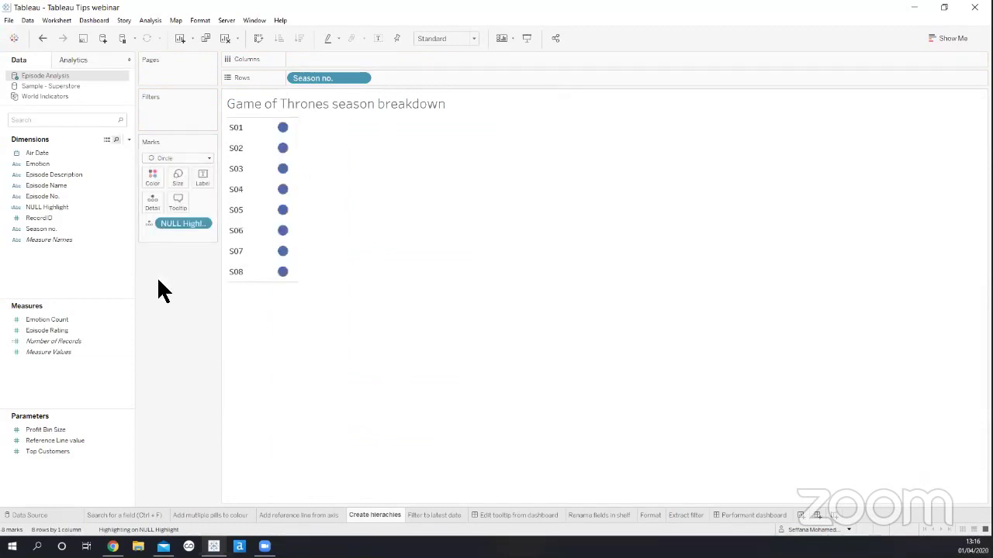
Create a hierarchy named "Season breakdown" from the selected fields, ordered Season no., Episode No., Emotion
left_click(103, 231)
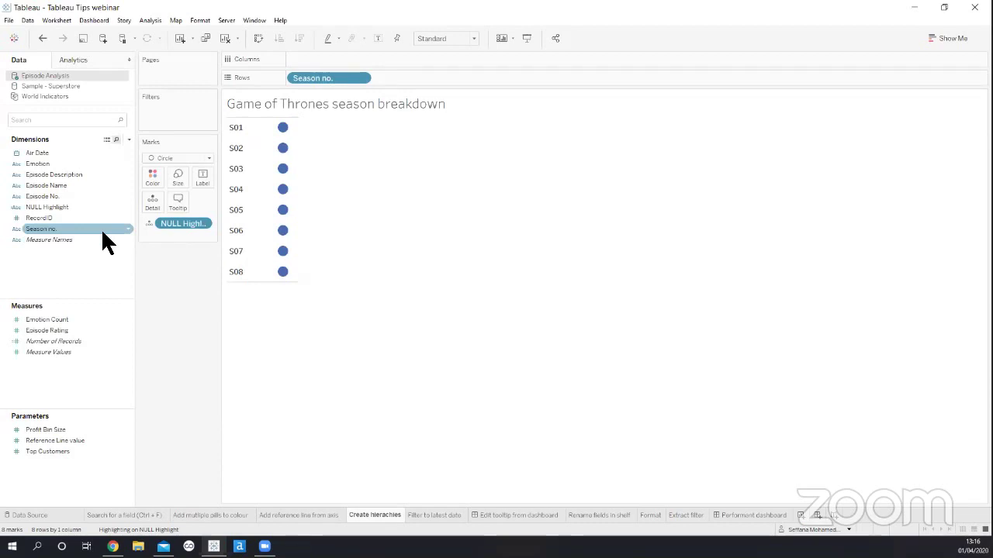
left_click(74, 163, "ctrl")
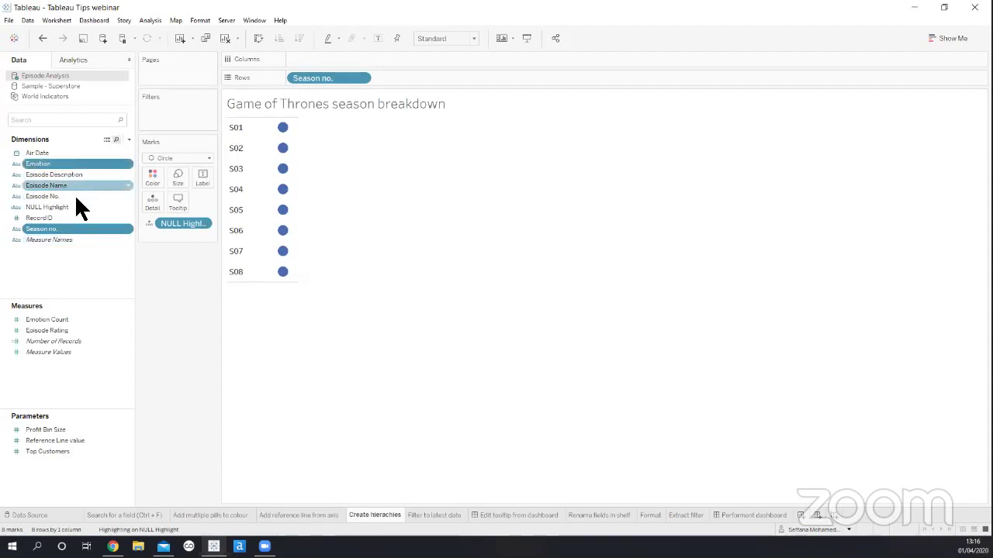
left_click(75, 196, "ctrl")
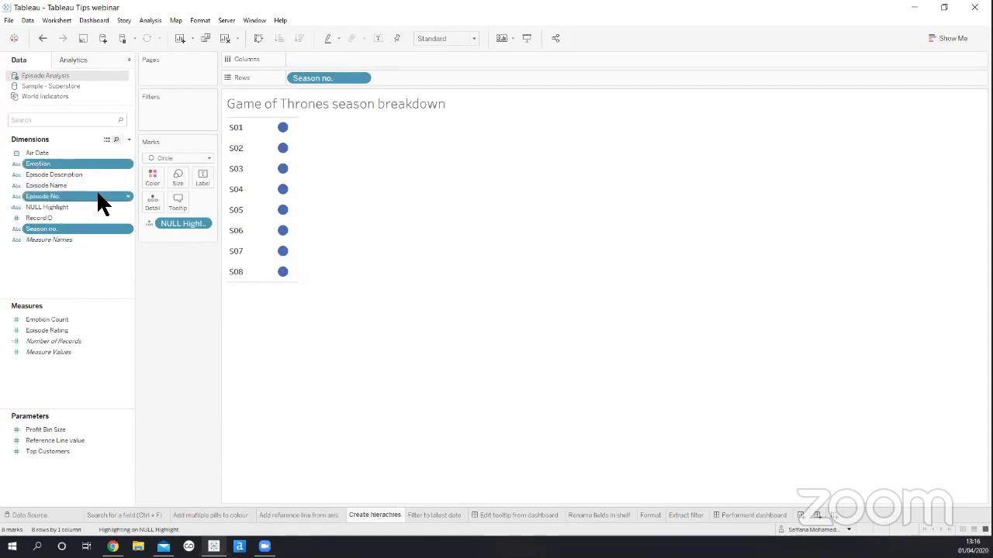
right_click(101, 203)
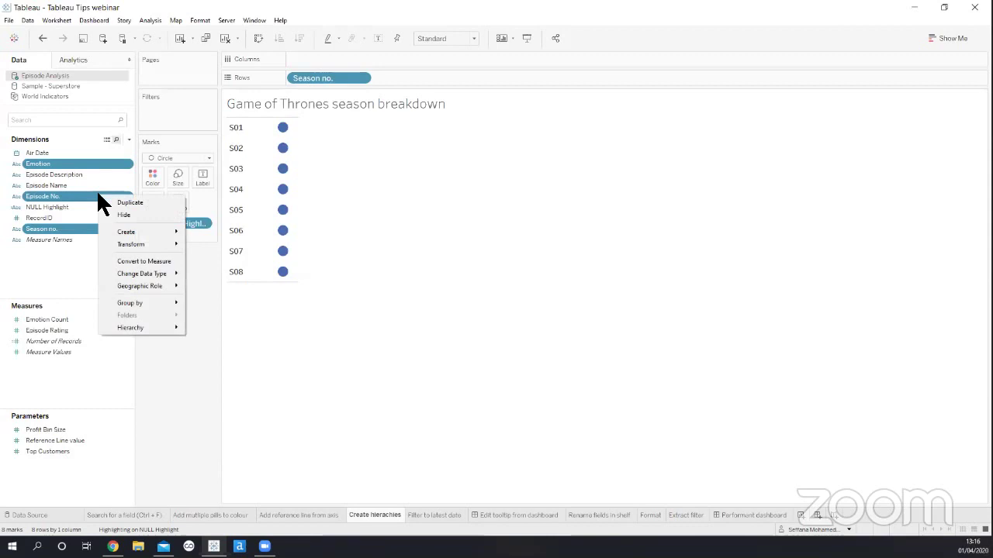
left_click(158, 327)
left_click(195, 329)
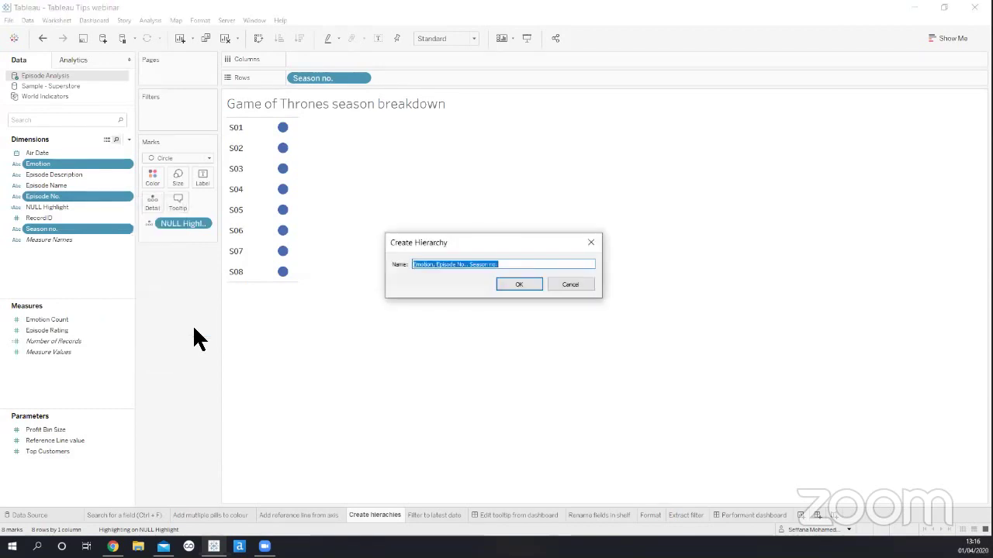
type("Season breakd")
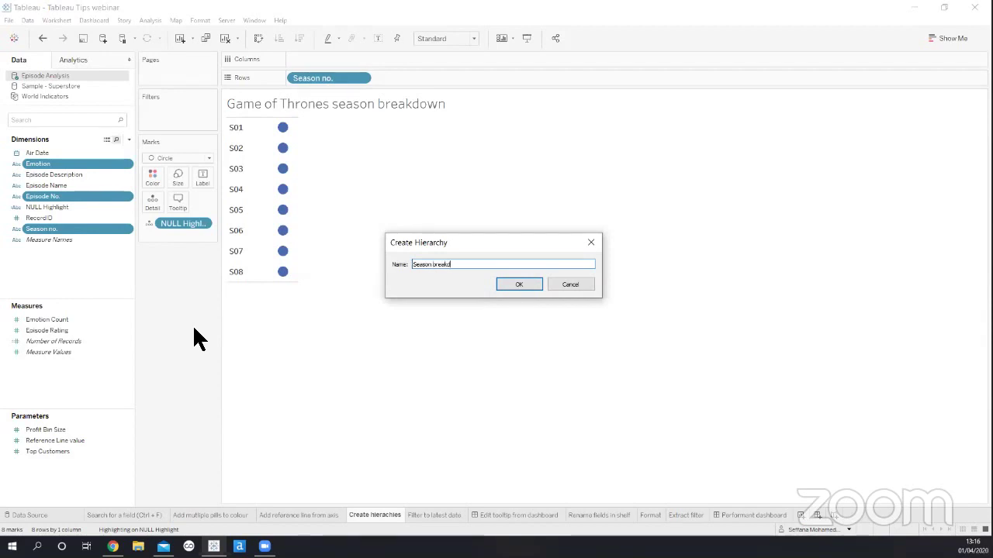
type("own")
key("Return")
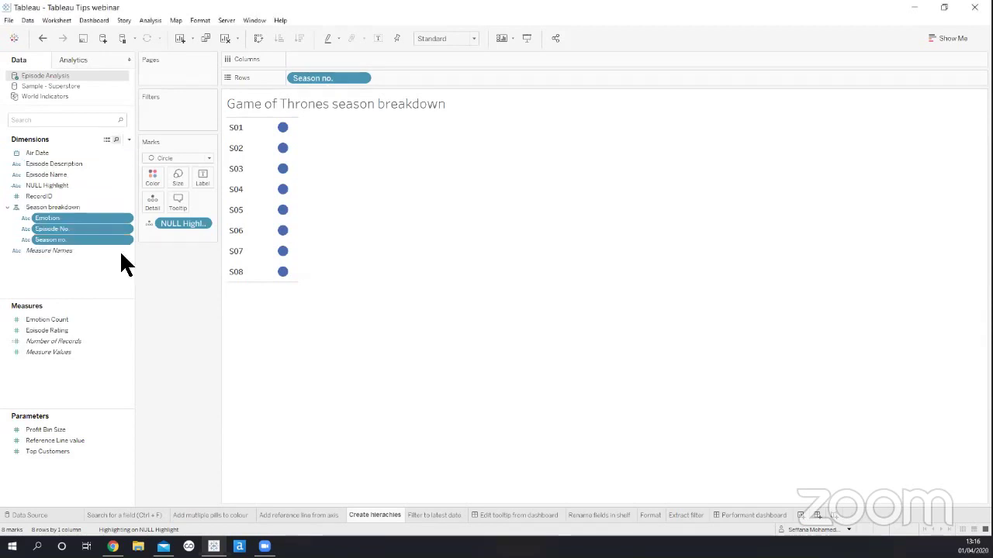
left_click(114, 285)
mouse_move(87, 237)
left_mouse_down()
mouse_move(90, 218)
mouse_move(80, 241)
mouse_move(79, 231)
left_mouse_up()
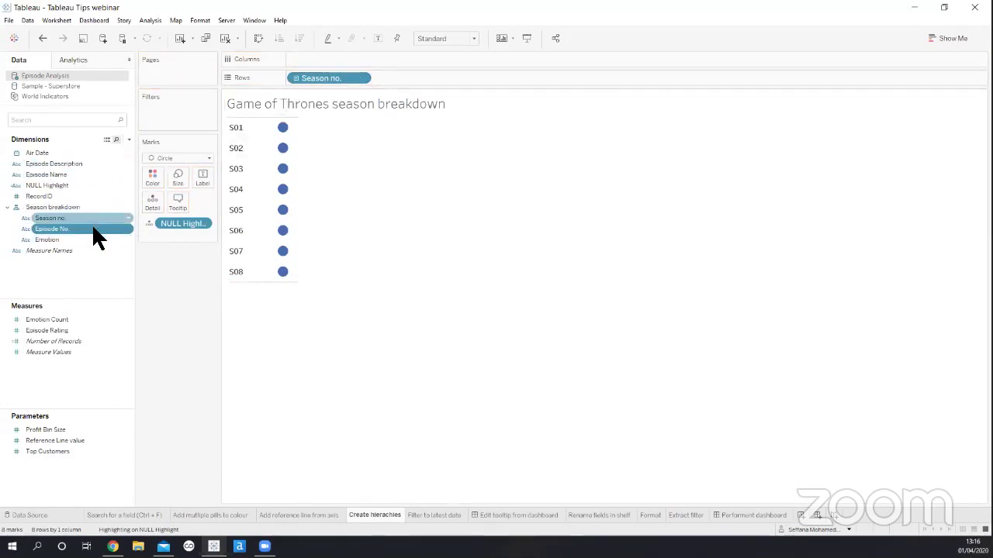
Expand the Season no. hierarchy on Rows down to Emotion, and collapse it back to Season no
left_click(295, 79)
left_click(380, 79)
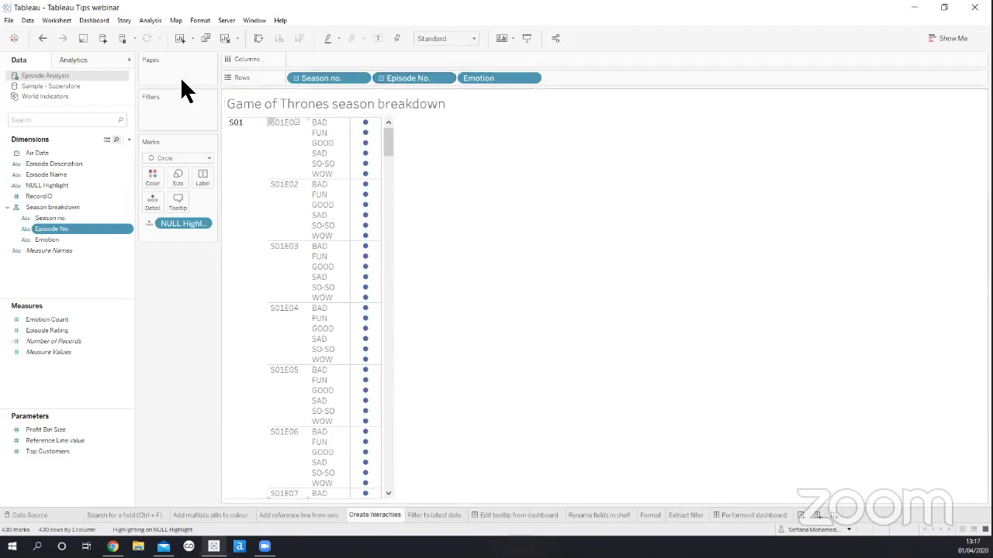
left_click(380, 78)
left_click(295, 78)
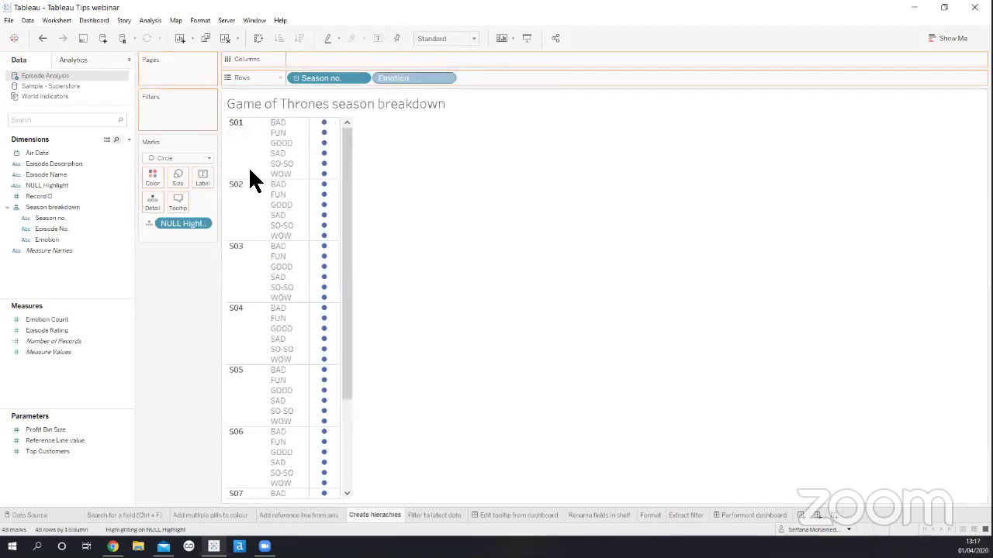
Remove the "Season breakdown" hierarchy from the dimensions
right_click(79, 211)
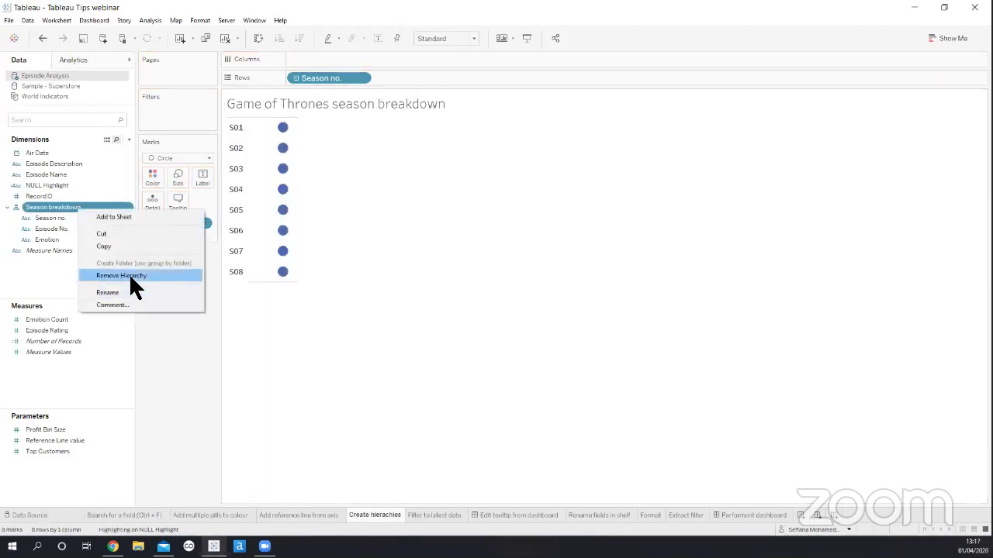
left_click(130, 277)
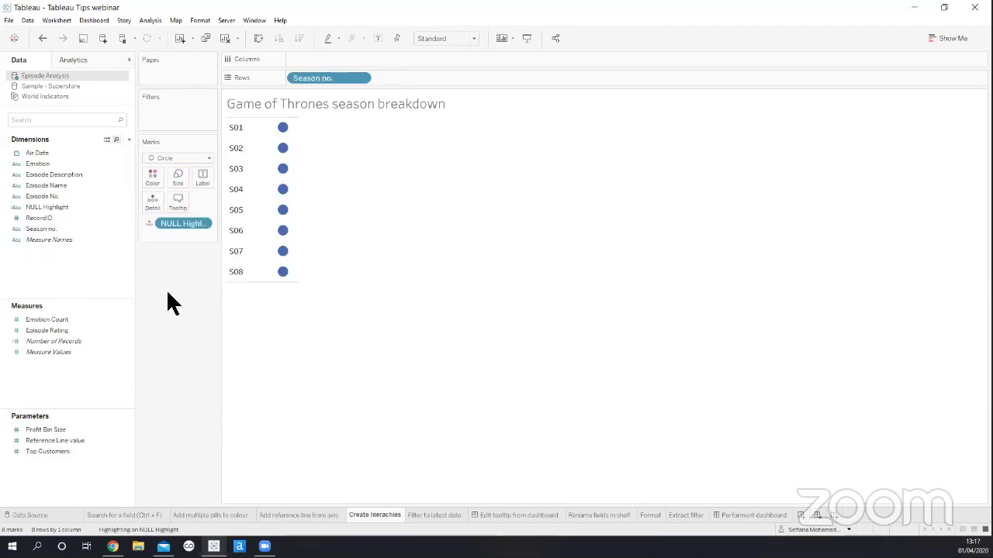
Create a "Breakdown" hierarchy by combining Season no. with Episode Name, and order it Season no., Episode Name, Emotion
left_click(65, 230)
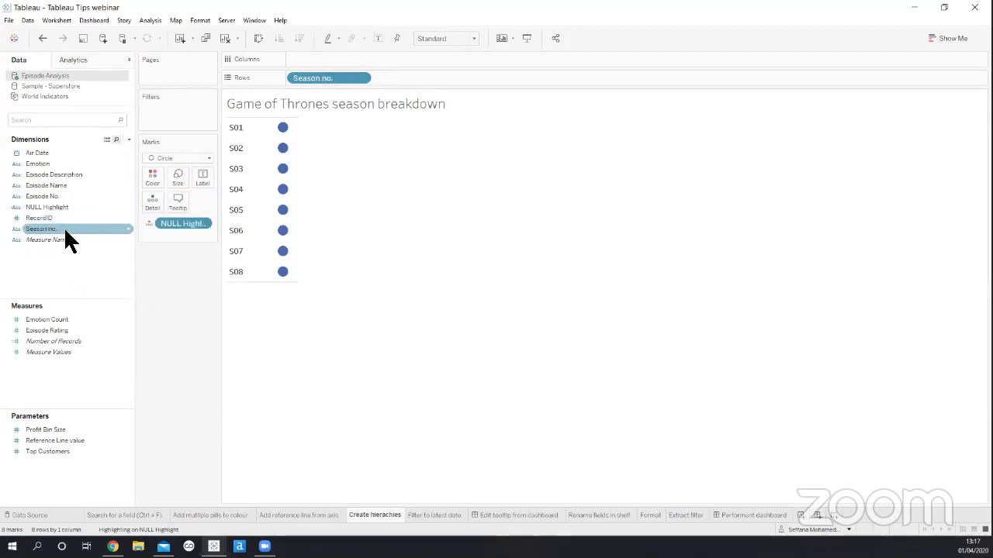
left_click_drag(59, 231, 90, 190)
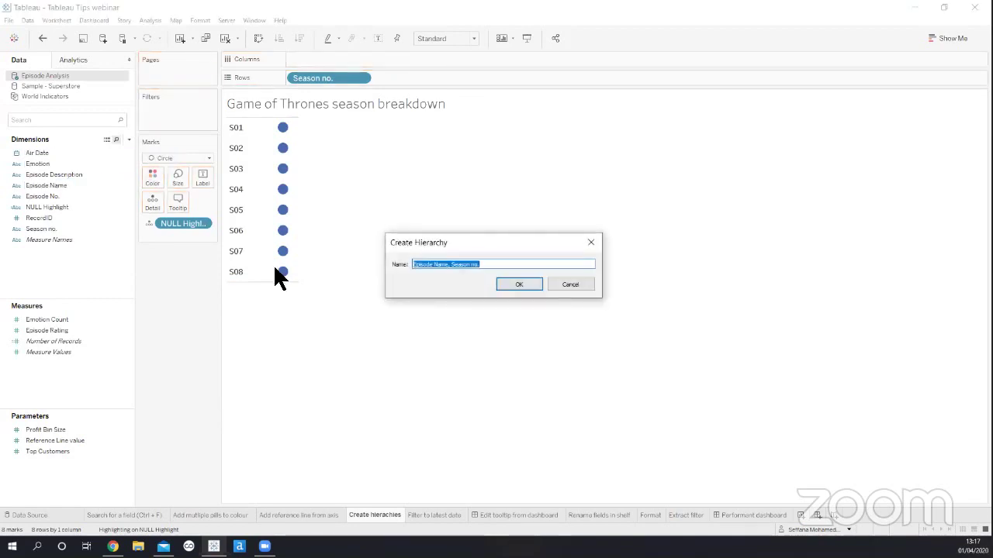
type("B")
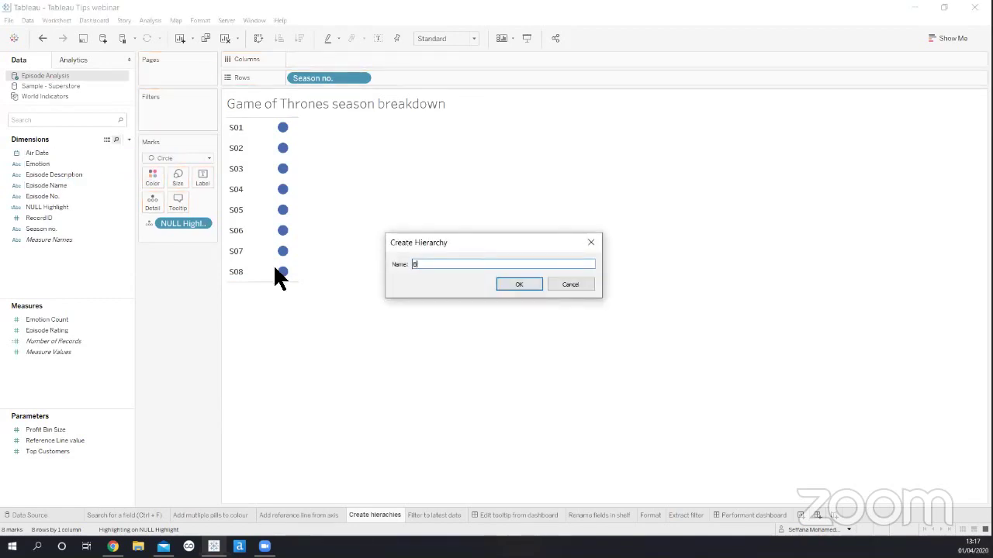
type("reakdown")
key("Return")
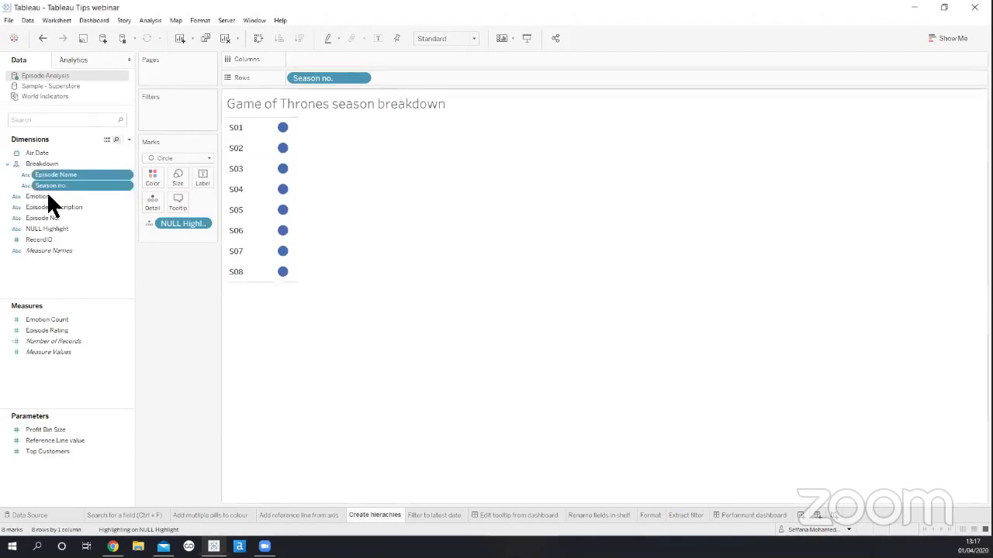
left_click_drag(76, 176, 103, 213)
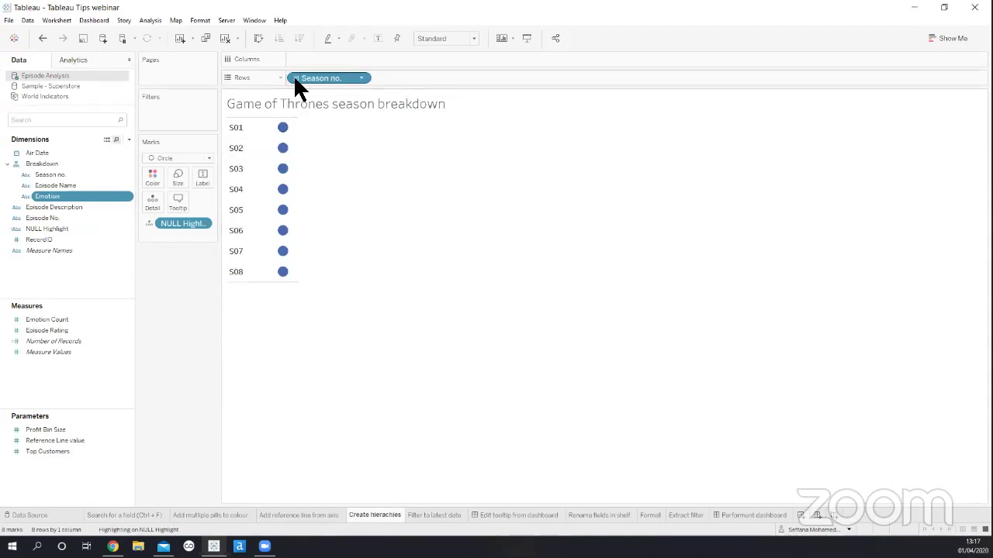
Expand the Breakdown hierarchy on Rows down to Emotion, and remove the Episode Name and Emotion levels from Rows
left_click(380, 76)
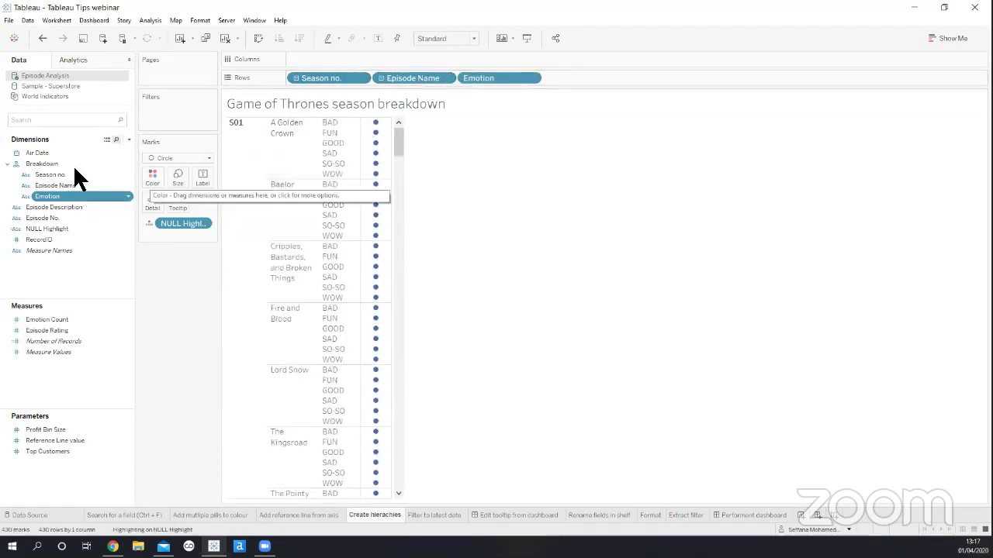
left_click_drag(65, 218, 324, 116)
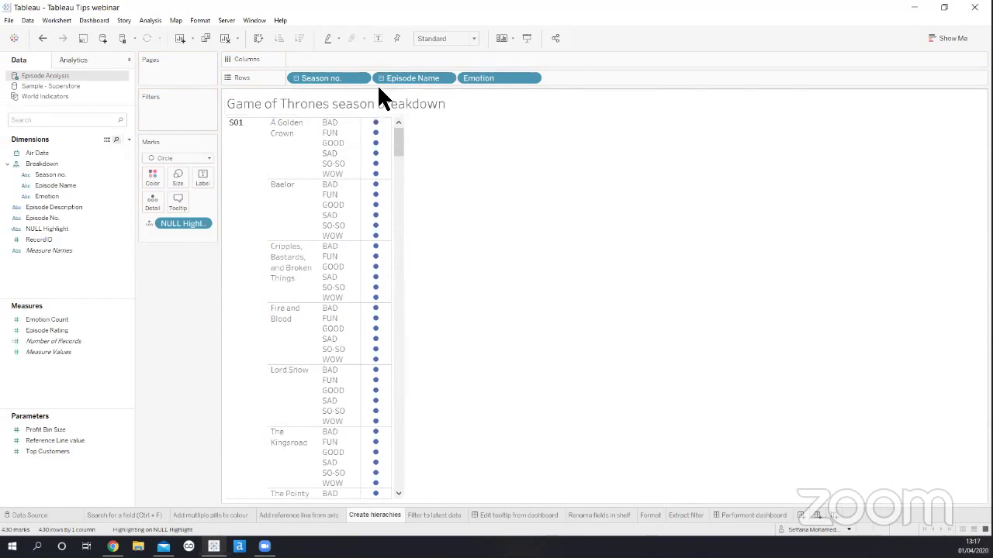
left_click_drag(377, 83, 411, 23)
left_click_drag(423, 81, 452, 309)
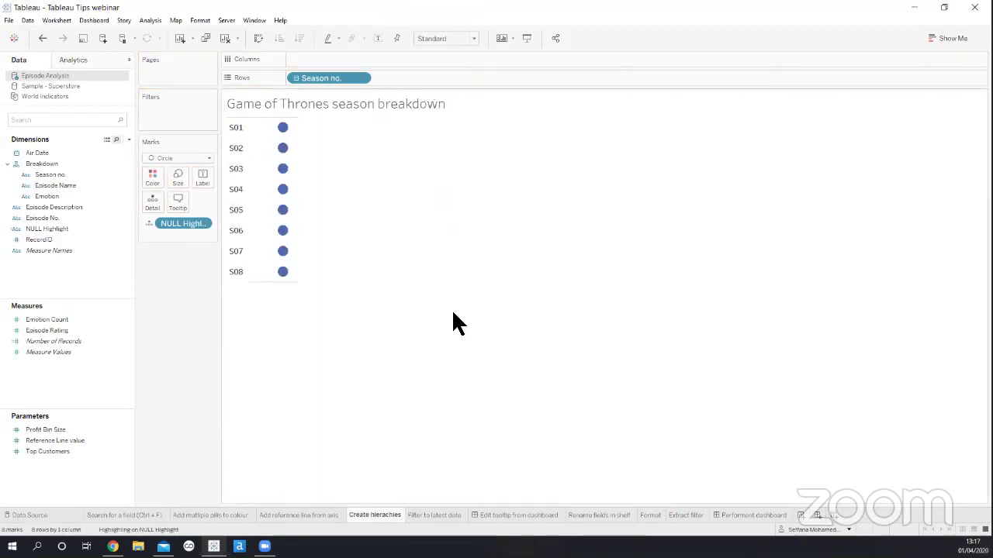
On the "Filter to latest date" sheet, show the week of Order Date filter with its range starting at 30 April, and remove it
left_click(425, 516)
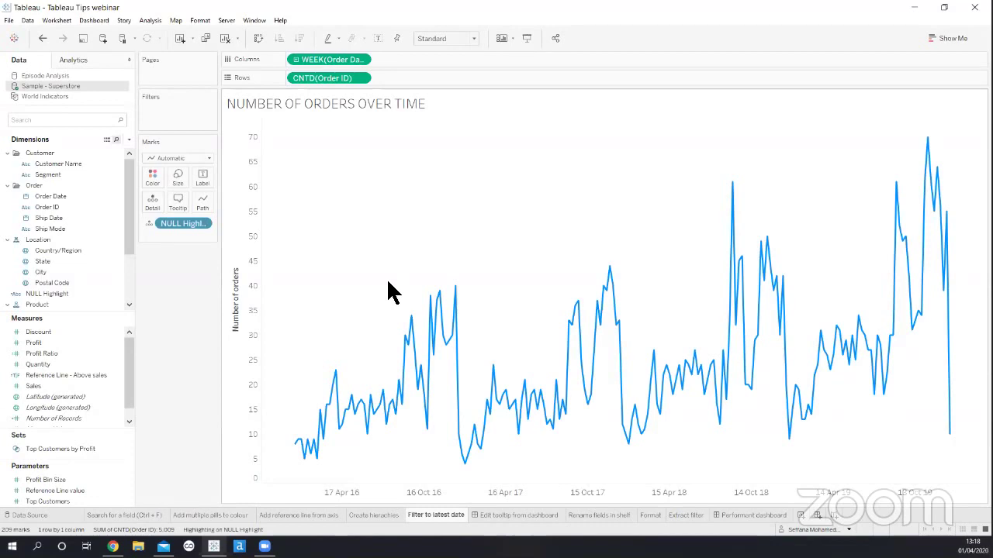
left_click(359, 58)
left_click(392, 85)
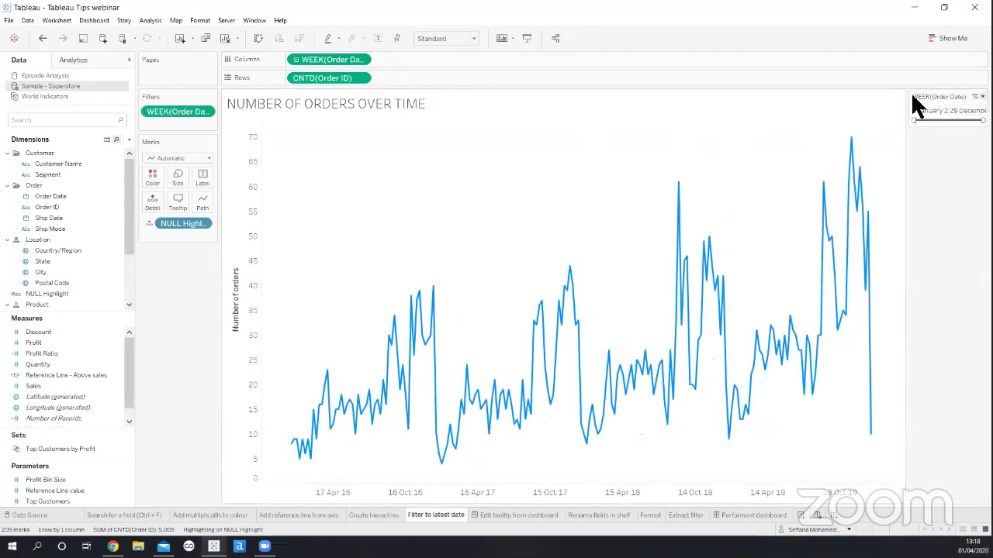
left_click(208, 112)
left_click(240, 120)
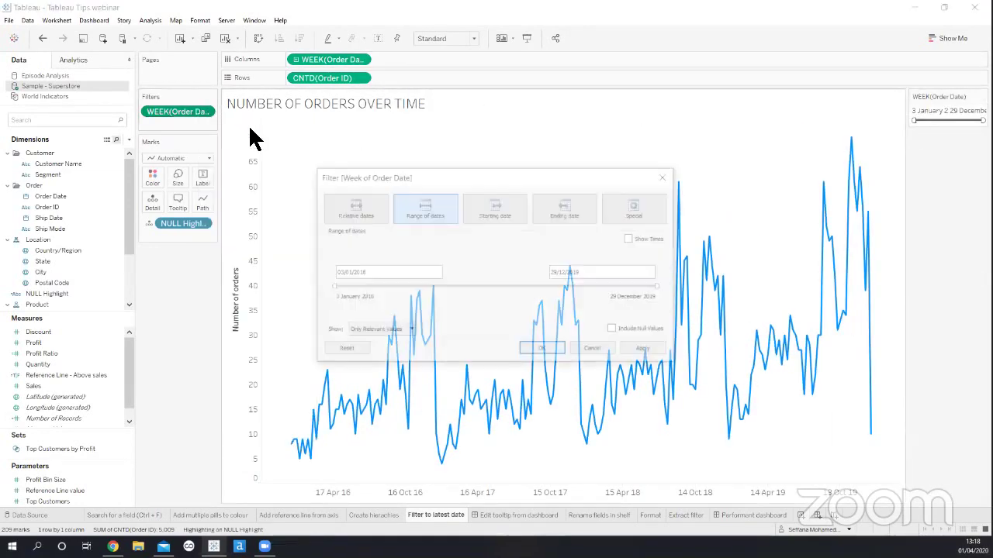
left_click(667, 170)
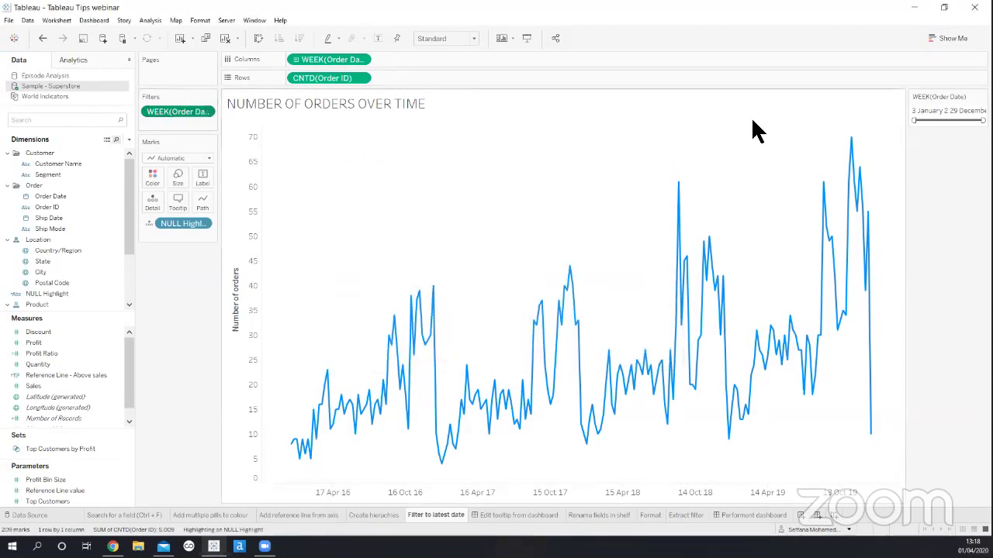
left_click_drag(915, 121, 969, 125)
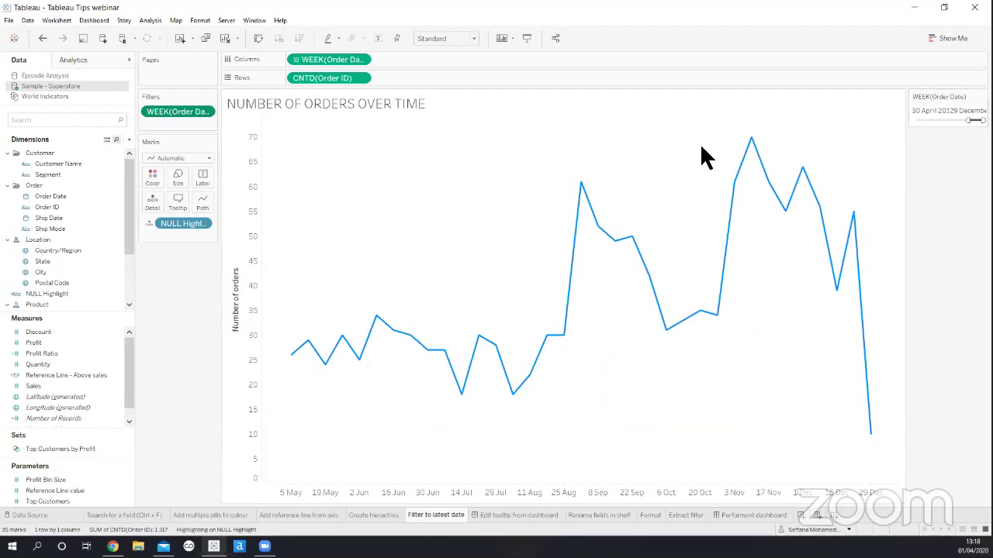
left_click_drag(194, 117, 203, 276)
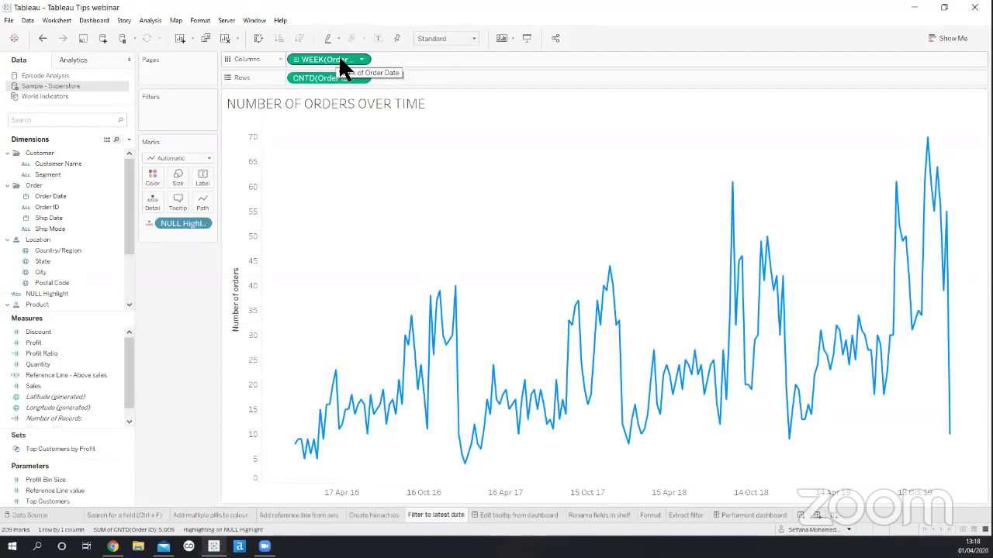
Filter Order Date by Month / Year to the latest date value when the workbook is opened, and remove that filter
left_click_drag(349, 69, 195, 120)
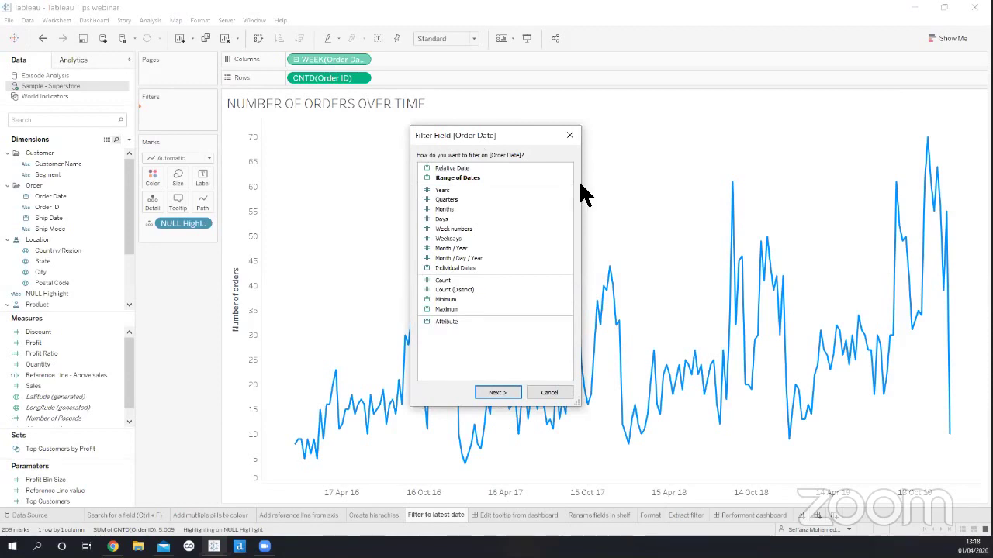
double_click(483, 249)
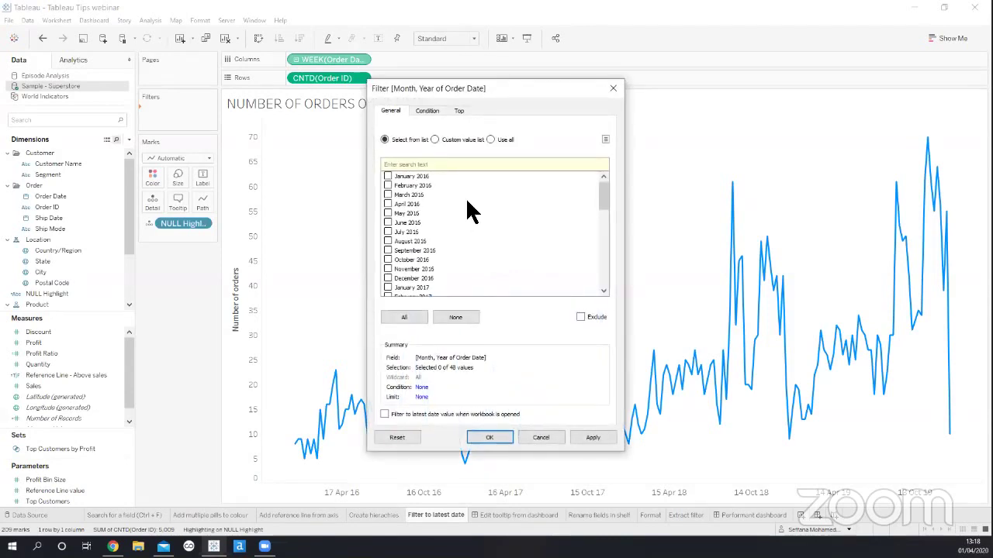
left_click_drag(603, 198, 603, 288)
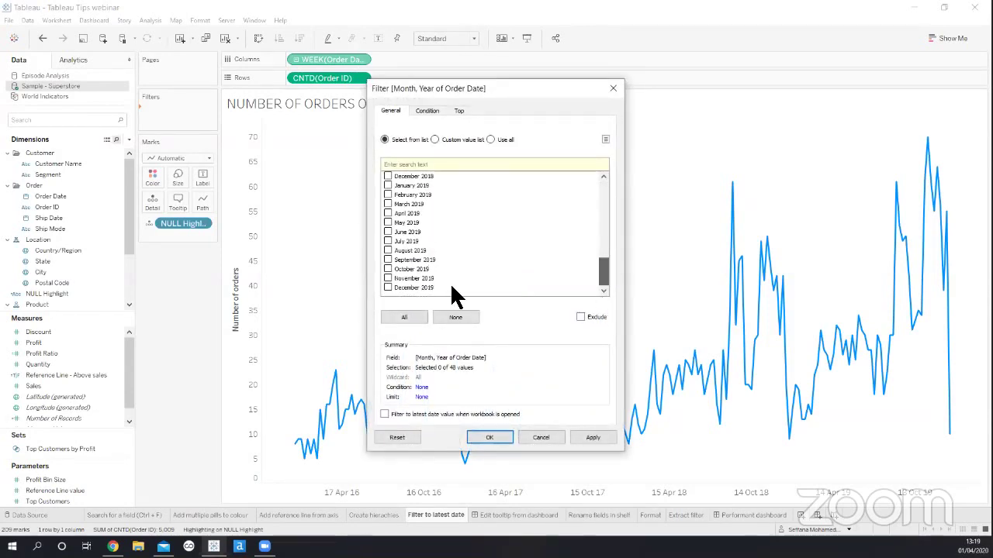
left_click(388, 285)
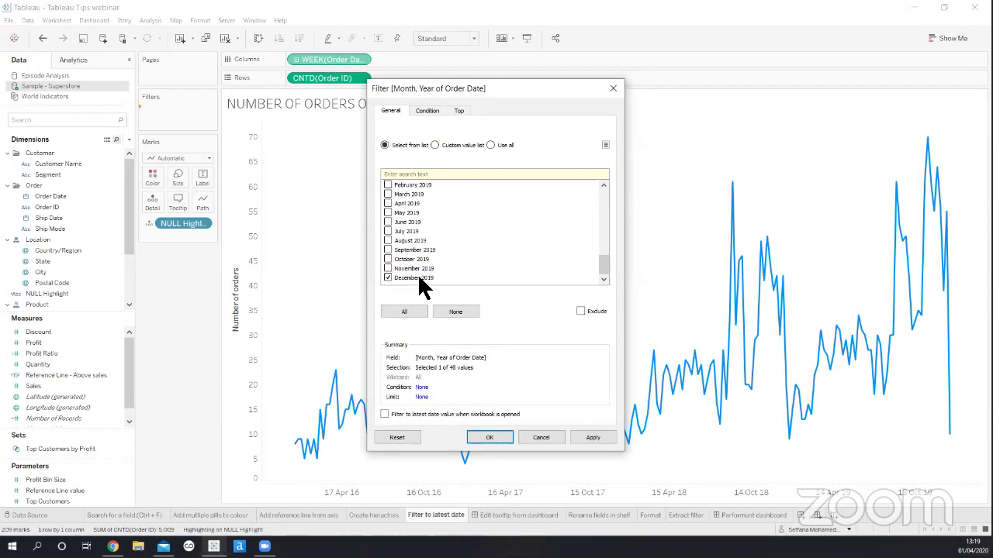
left_click(388, 278)
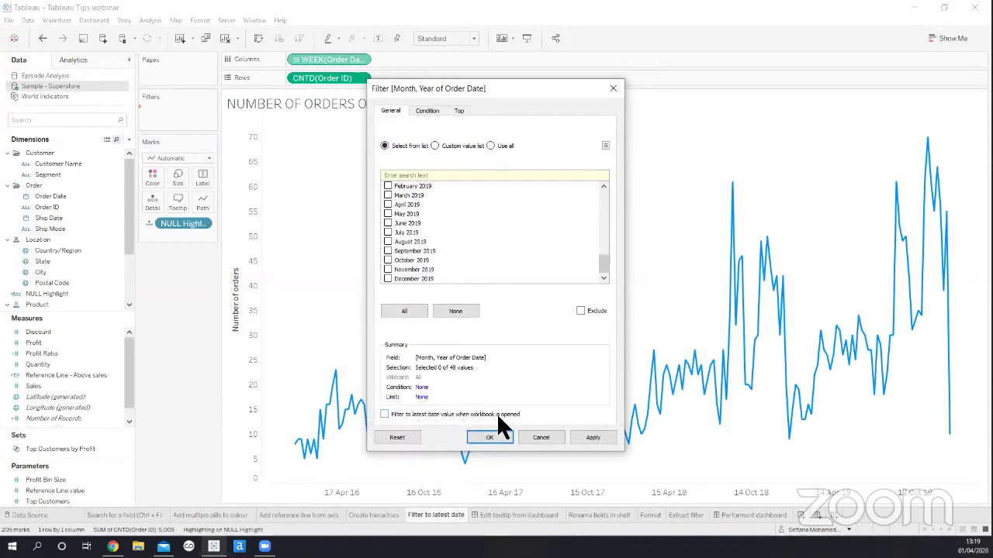
left_click(384, 414)
left_click(480, 439)
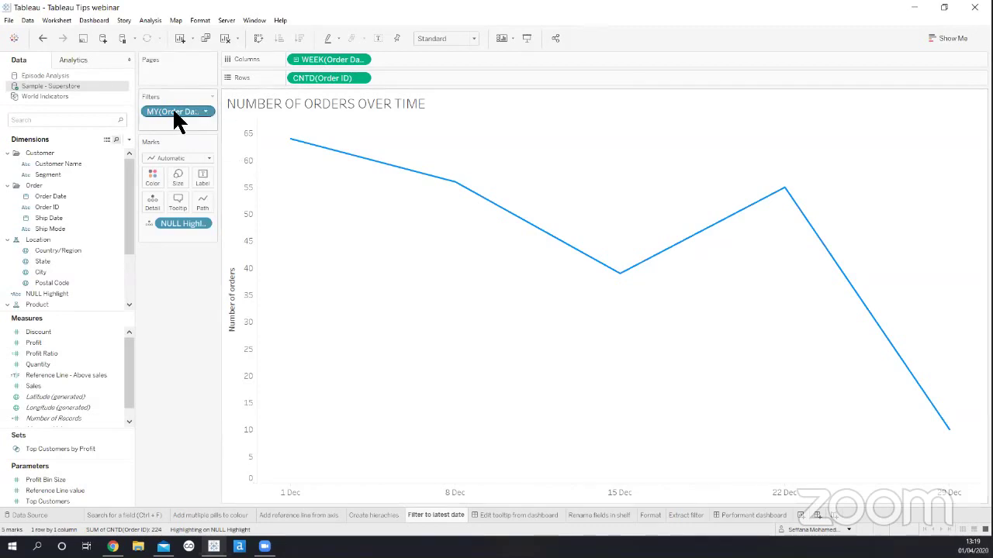
left_click_drag(203, 111, 228, 283)
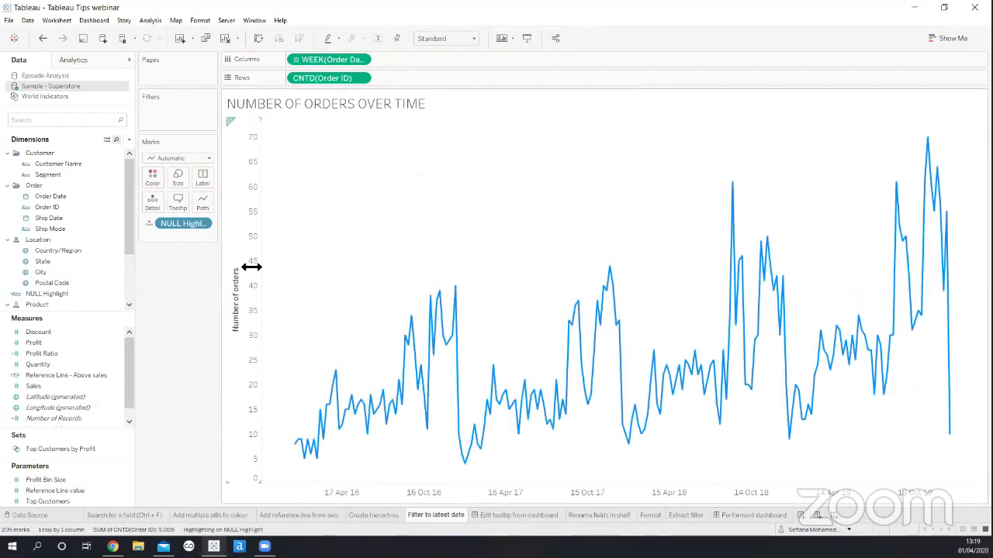
On the "Edit tooltip from dashboard" dashboard, view the Profit vs Sales tooltip editor through its worksheet, and return to the dashboard
left_click(500, 522)
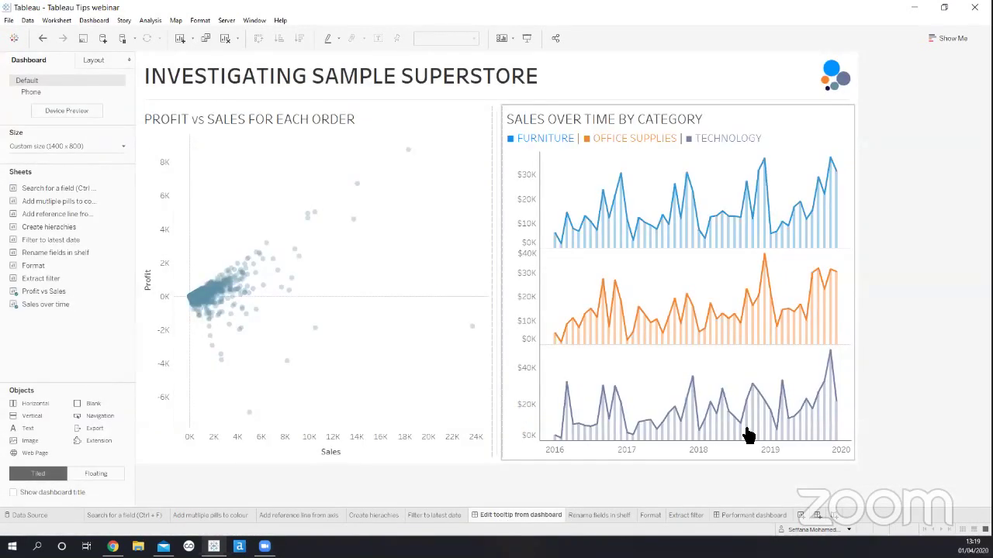
mouse_move(747, 437)
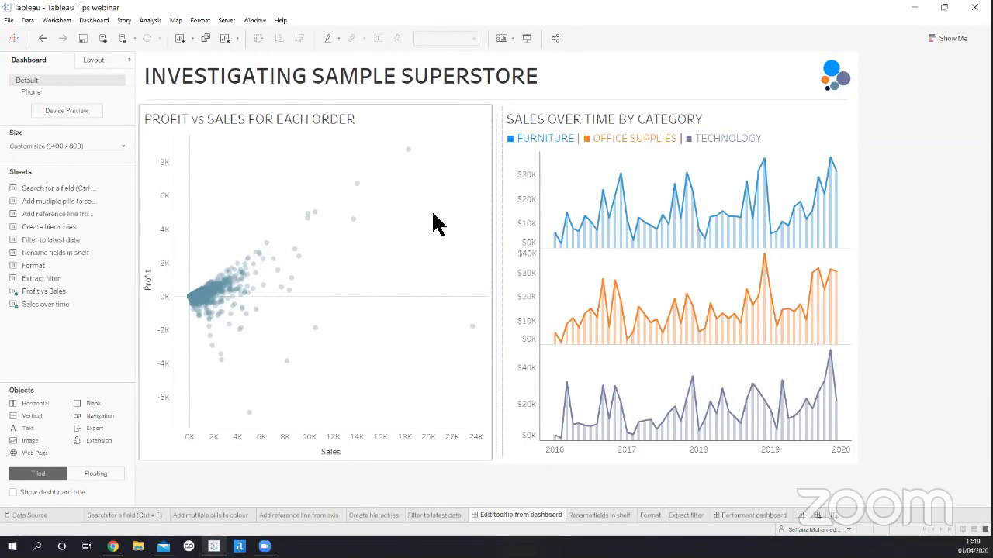
mouse_move(557, 240)
left_click(380, 245)
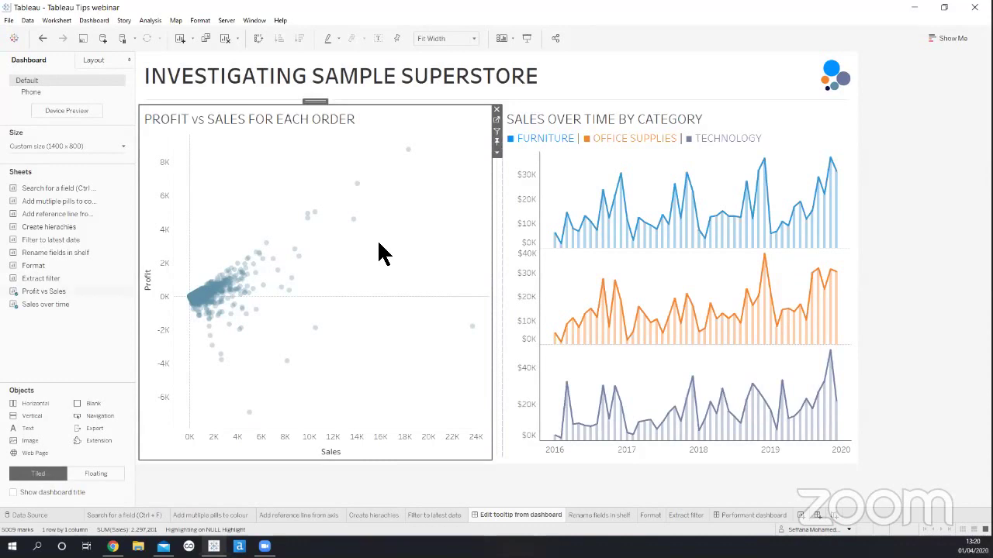
left_click(497, 119)
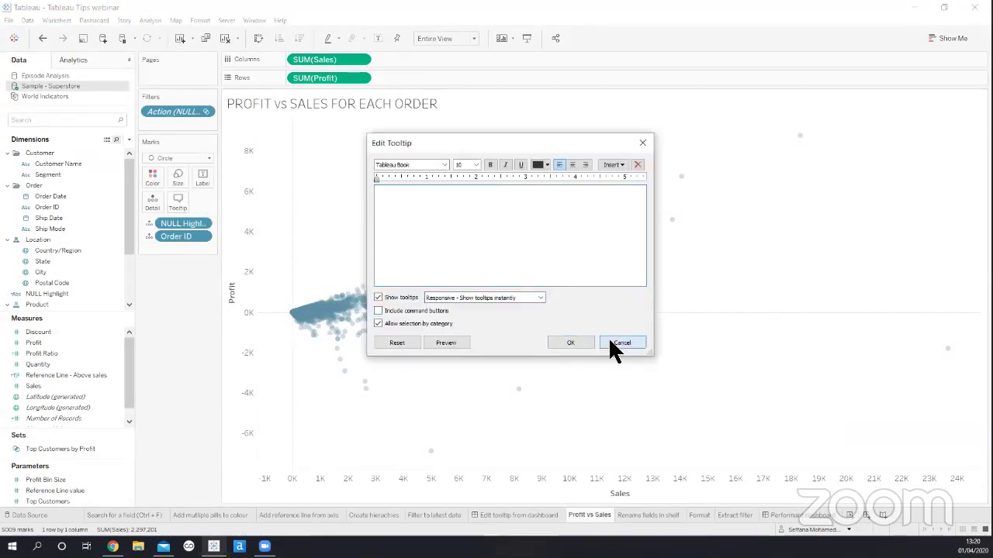
left_click(610, 341)
left_click(543, 515)
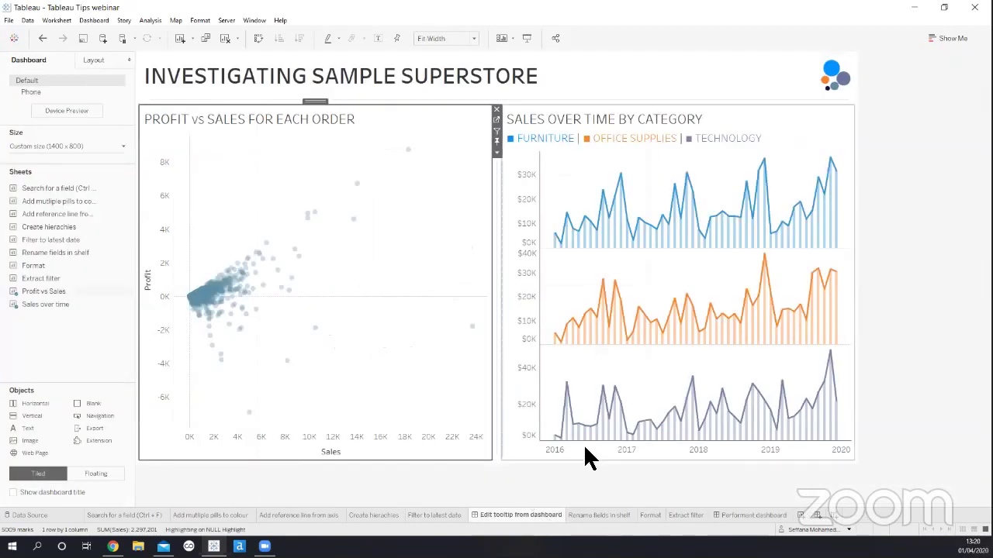
Edit the Profit vs Sales chart's tooltip directly from the dashboard to contain "Sales:" followed by the SUM(Sales) field
left_click(883, 368)
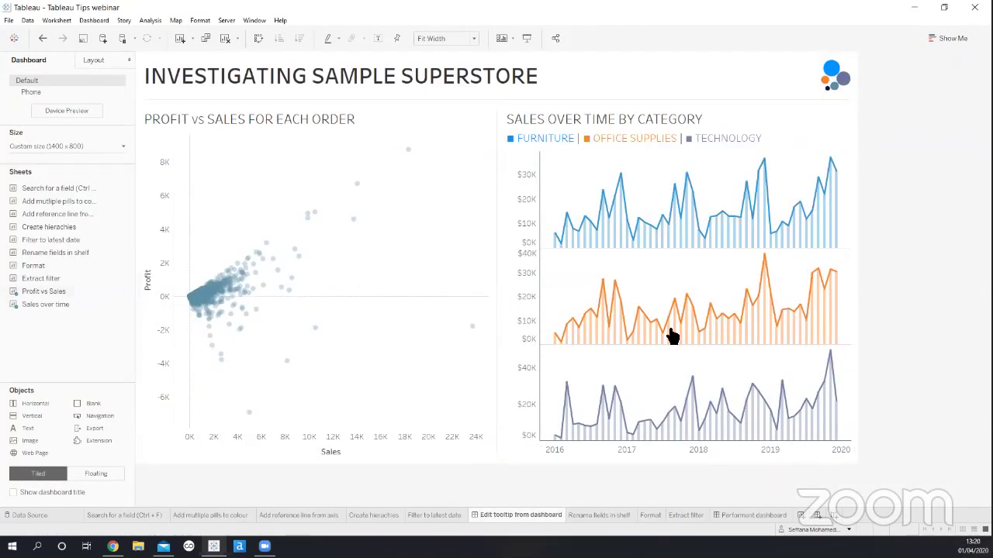
left_click(447, 229)
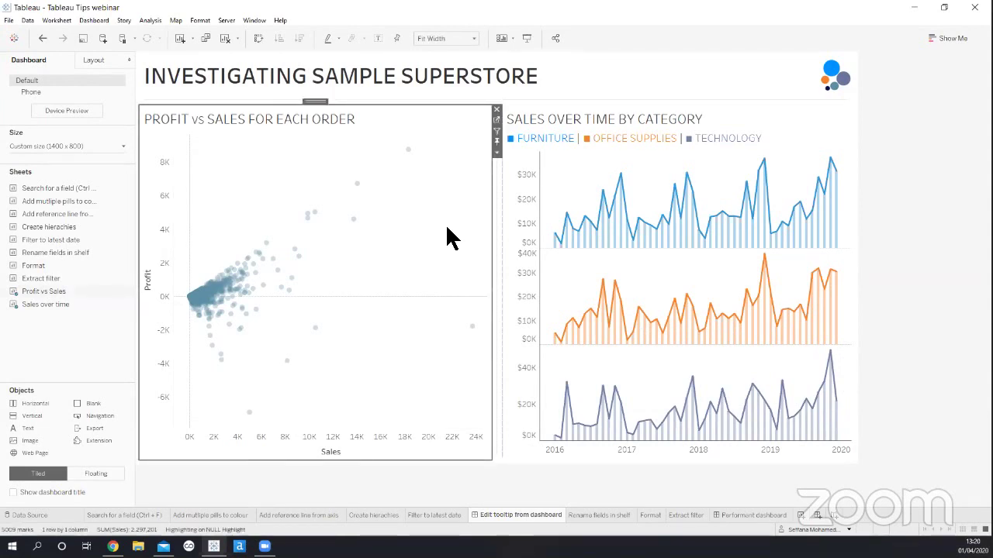
left_click(73, 21)
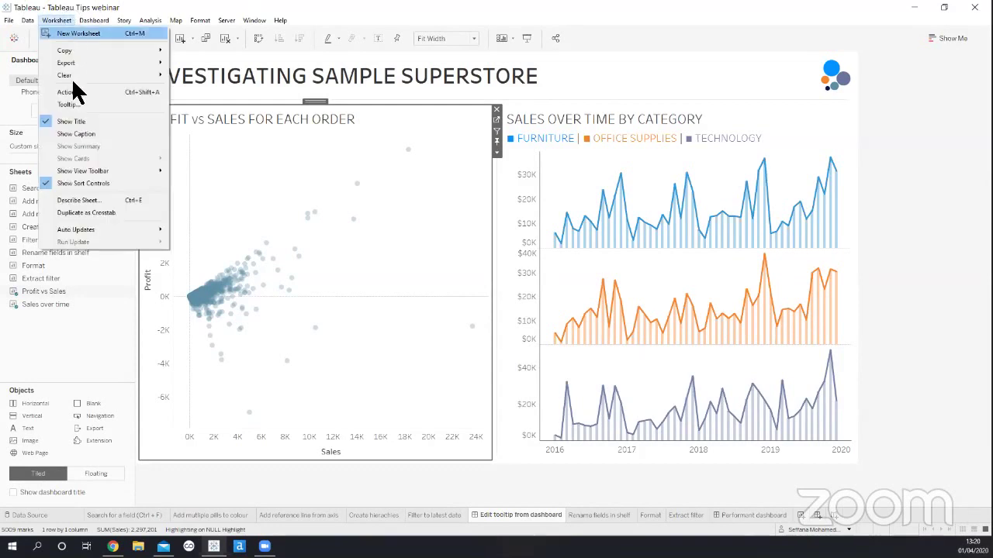
left_click(97, 105)
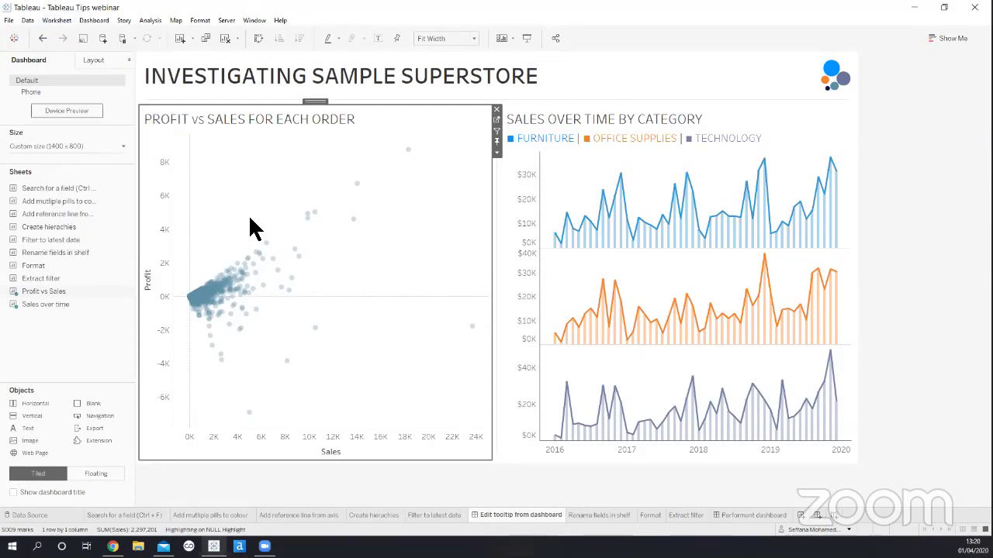
left_click(611, 164)
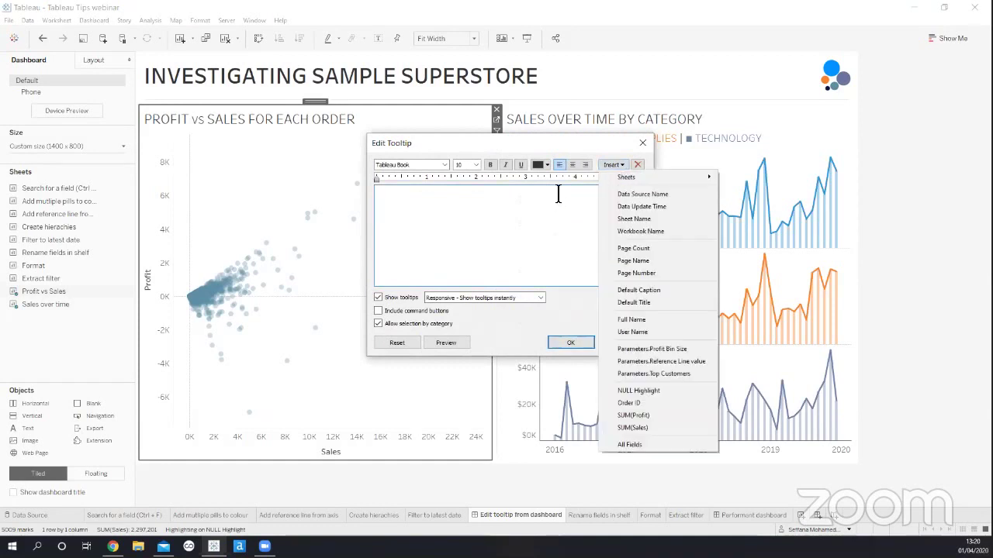
left_click(548, 198)
type("Sales")
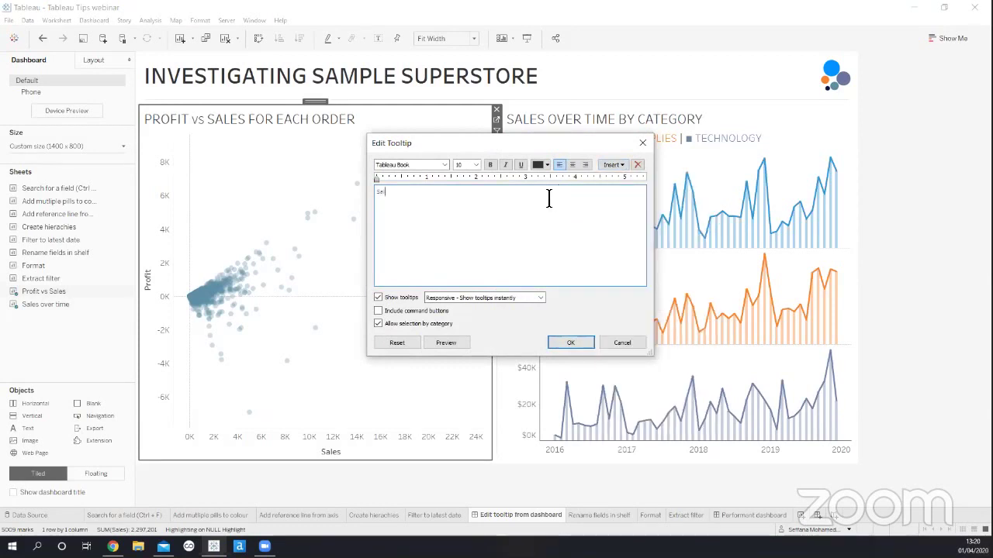
left_click(611, 163)
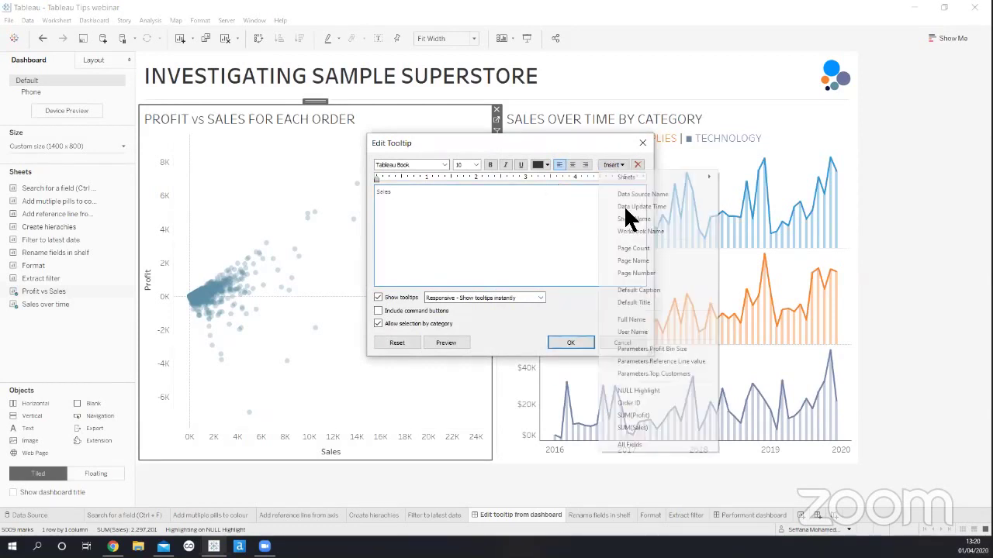
left_click(631, 425)
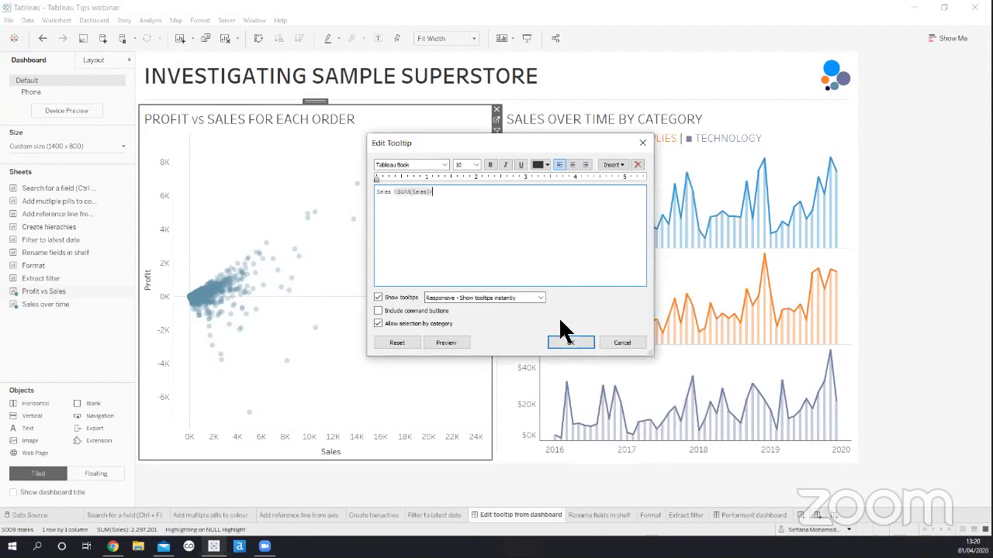
Make the SUM(Sales) field bold in the tooltip, and check the tooltip on a scatter plot mark
double_click(427, 193)
left_click(490, 165)
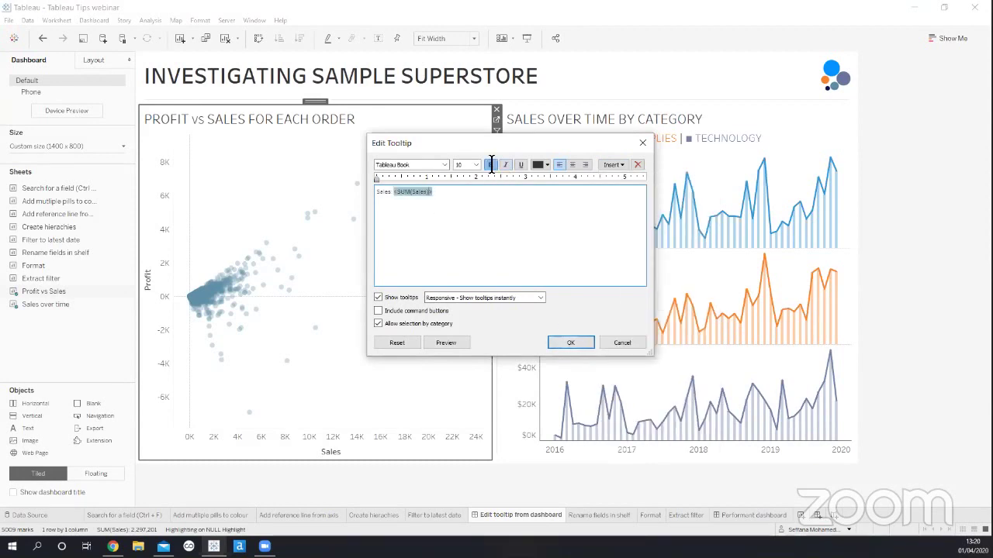
left_click(560, 345)
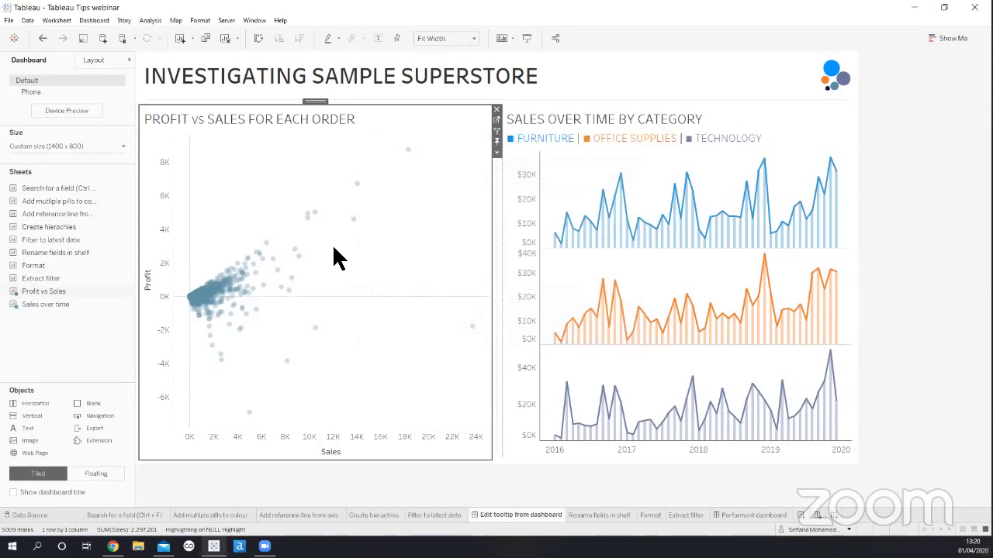
mouse_move(255, 269)
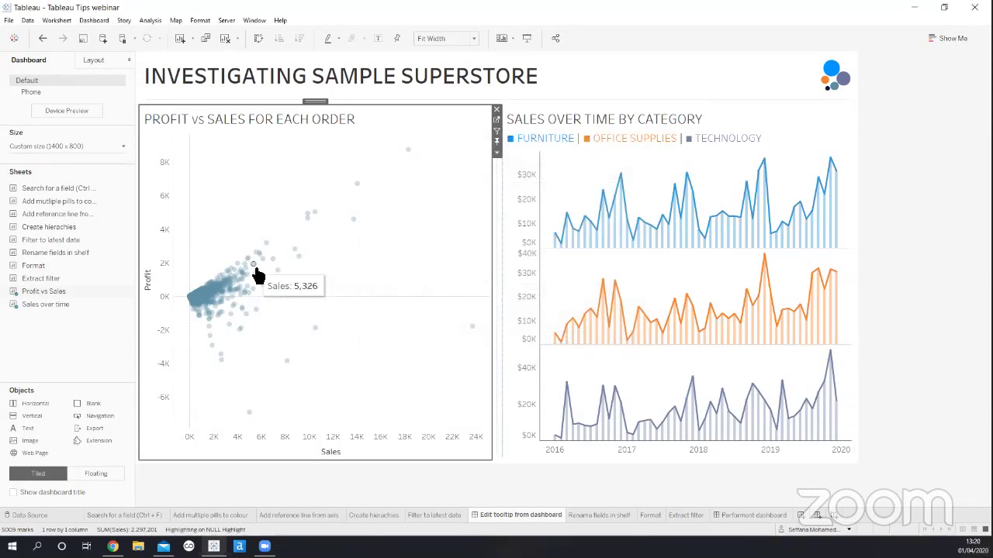
Go from the dashboard to the Profit vs Sales worksheet, and return to the dashboard
left_click(870, 309)
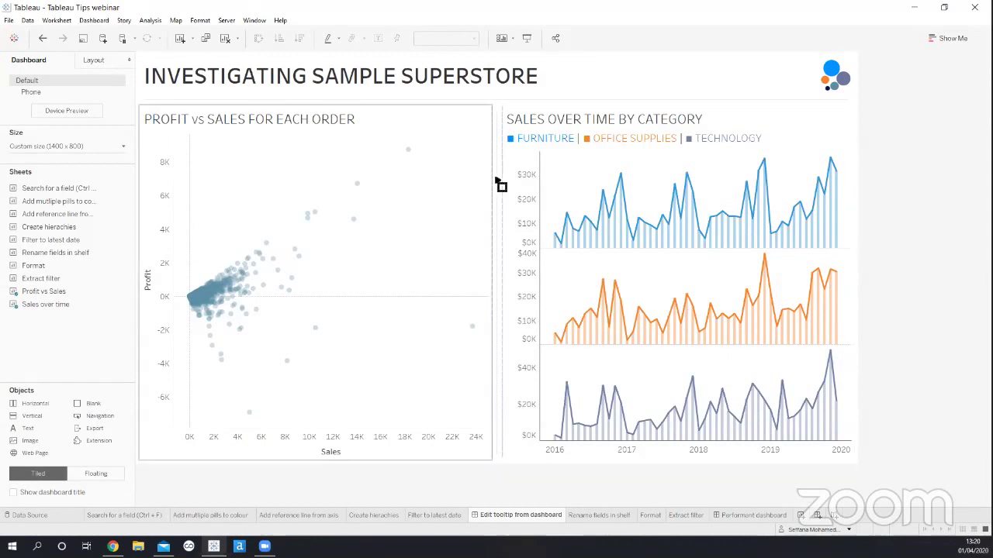
left_click(478, 120)
left_click(491, 118)
left_click(501, 130)
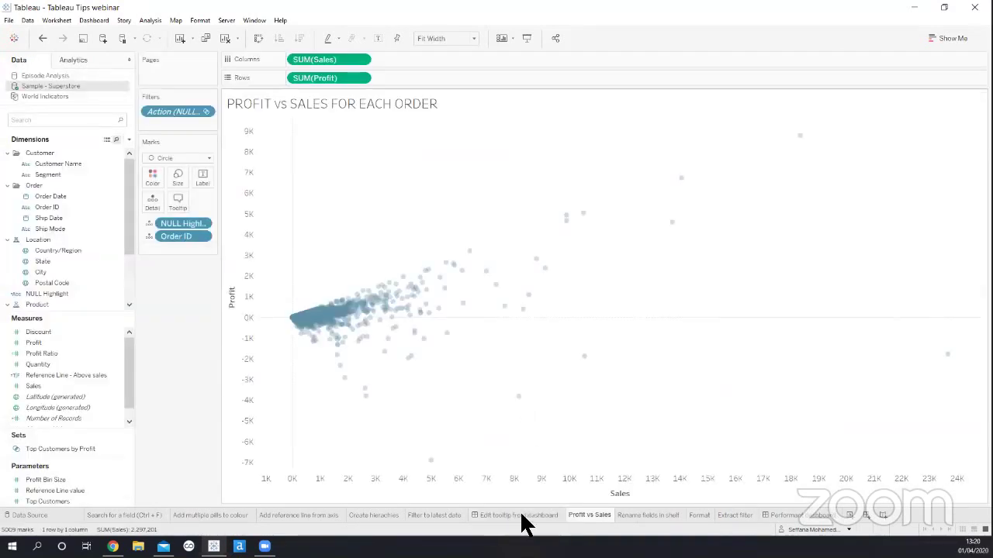
left_click(521, 517)
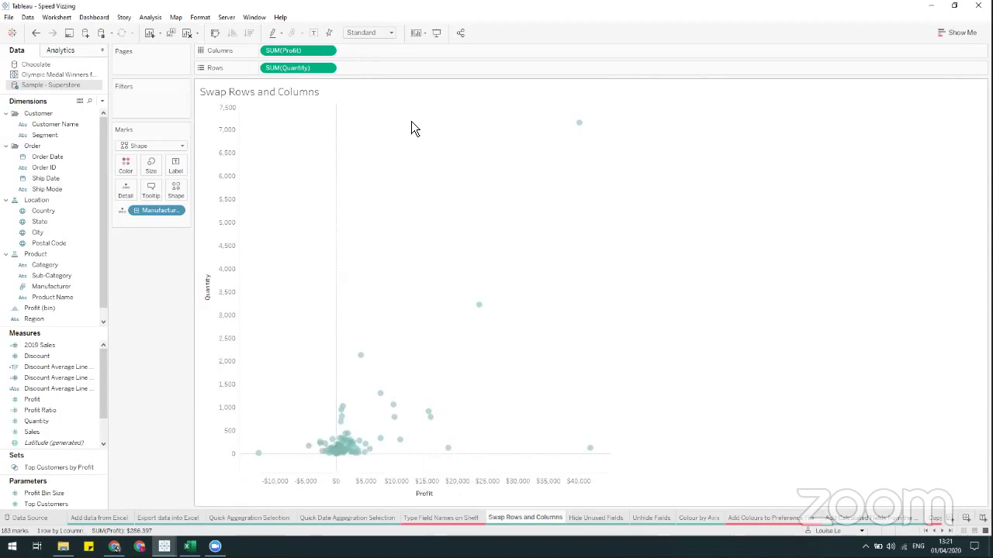
Move Quantity to Columns and Profit to Rows, and exchange the two shelves again with Swap Rows and Columns
left_click_drag(296, 70, 387, 51)
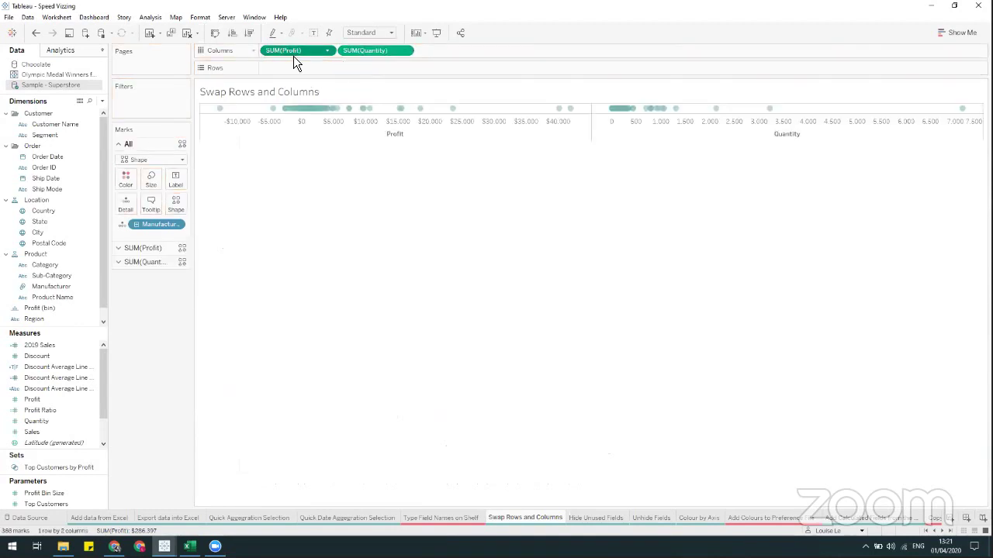
left_click_drag(293, 55, 296, 71)
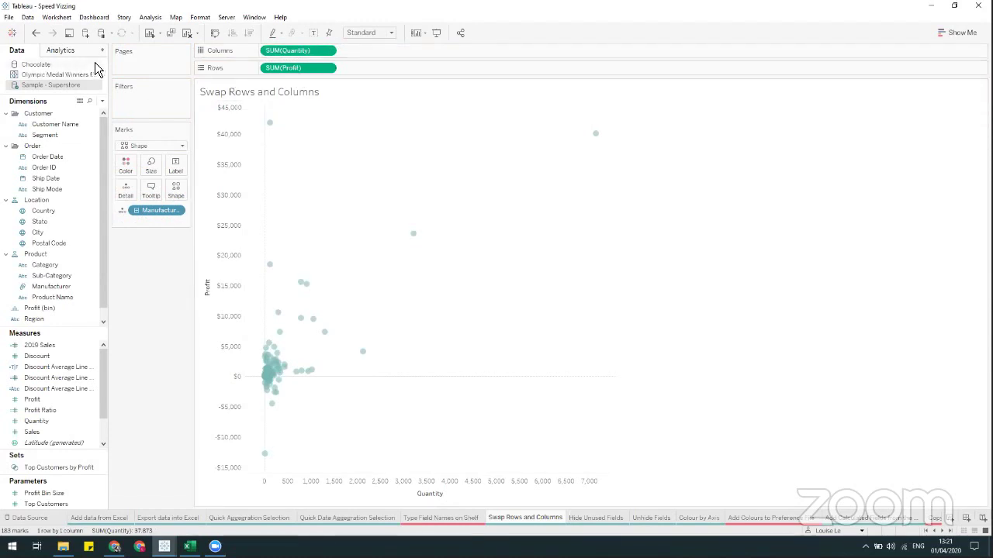
left_click(214, 38)
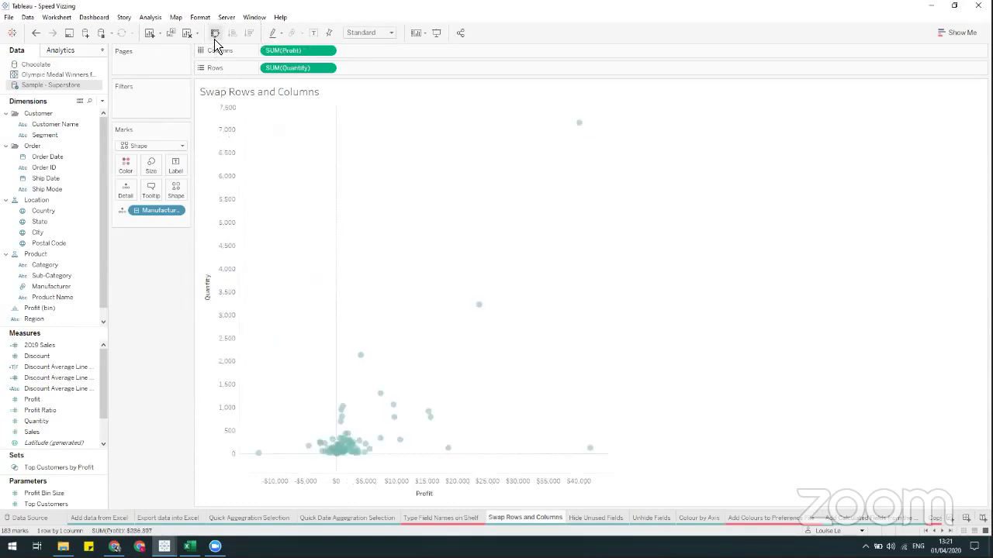
Swap the rows and columns of the Profit and Quantity scatter plot, and swap them back
left_click(214, 38)
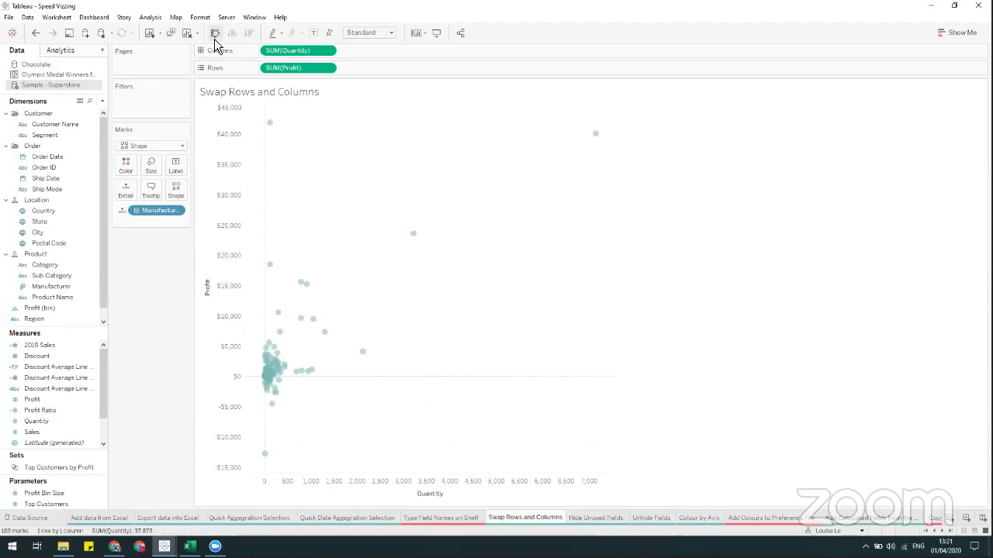
left_click(214, 39)
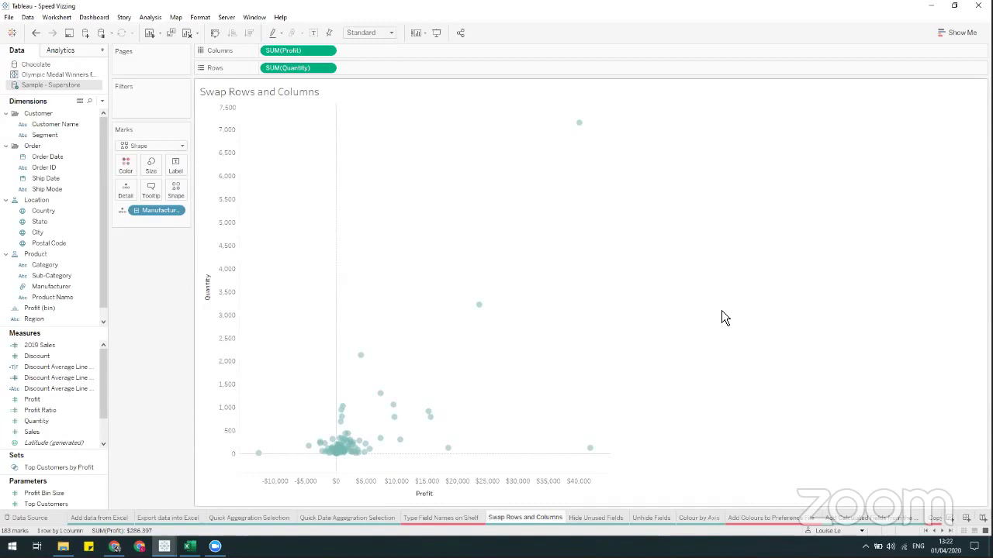
On the Hide Unused Fields sheet, hide all unused fields of the Sample - Superstore data source
left_click(580, 523)
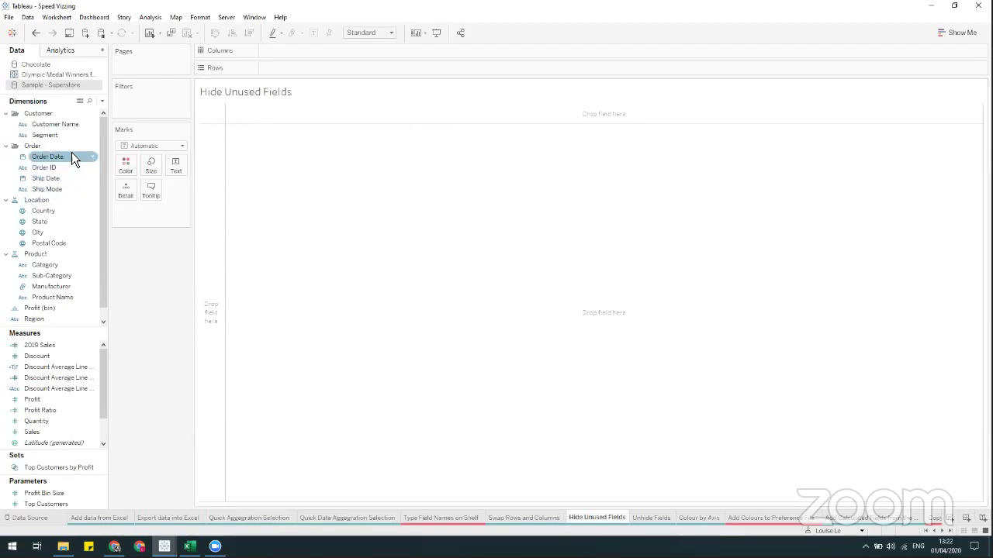
left_click(102, 102)
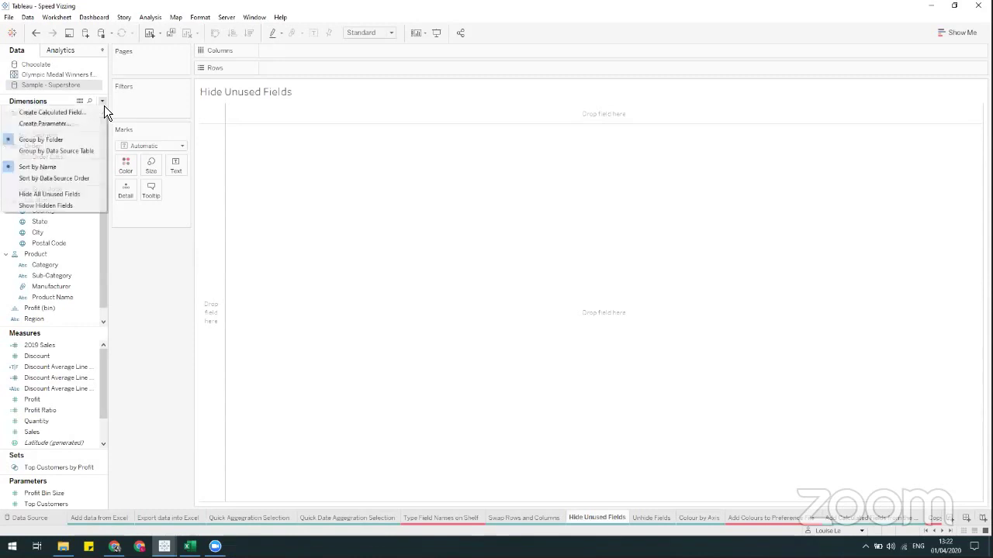
left_click(95, 194)
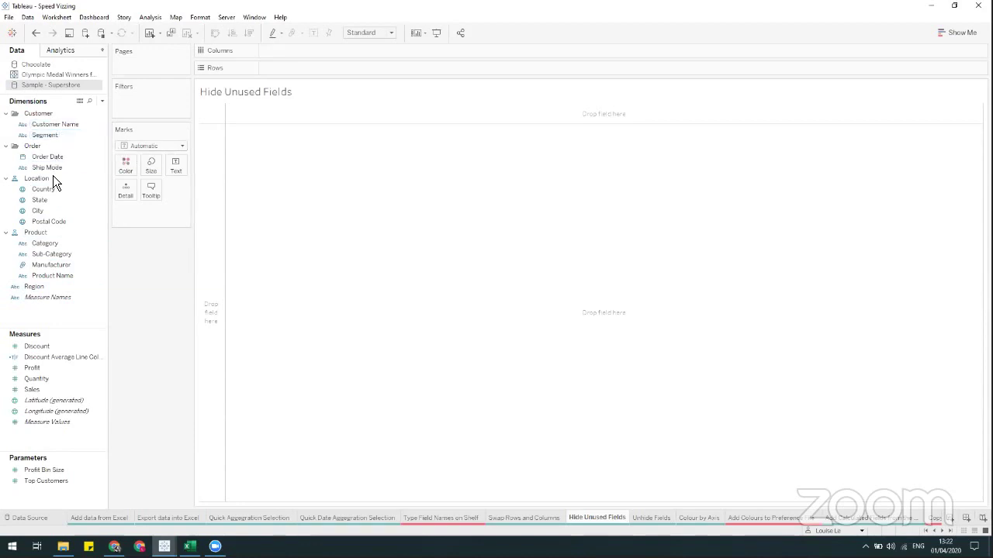
On the Unhide Fields sheet, show the hidden fields in the data list and unhide Order ID
left_click(650, 518)
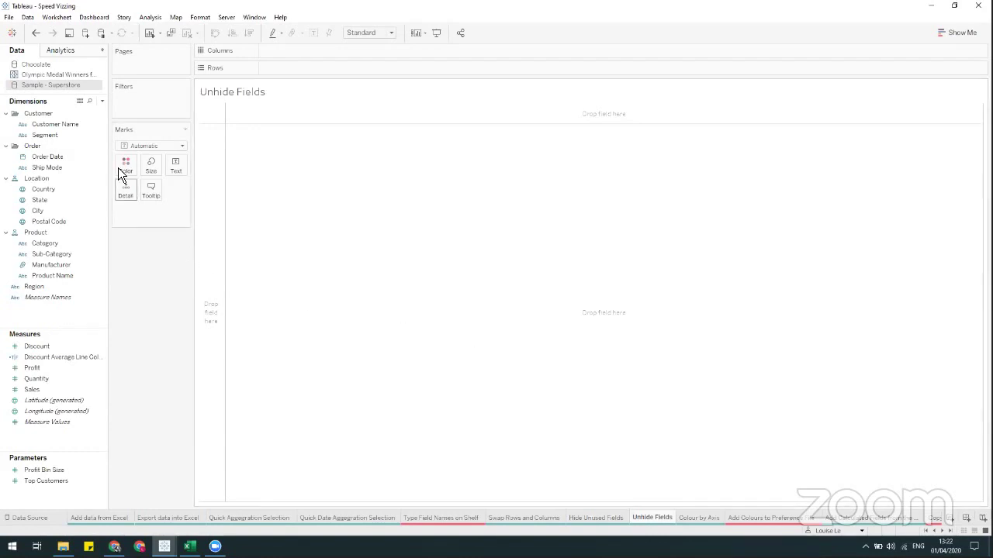
left_click(102, 102)
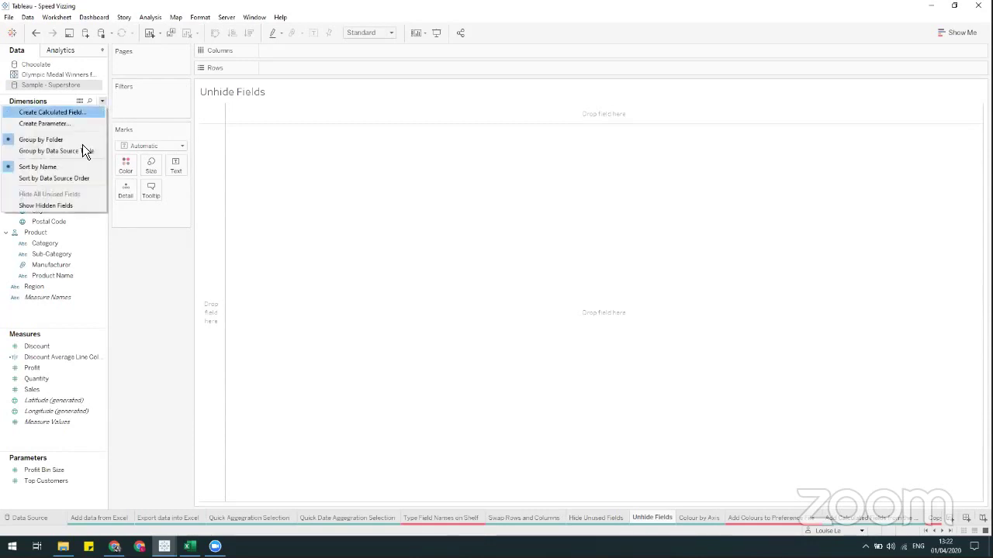
left_click(64, 206)
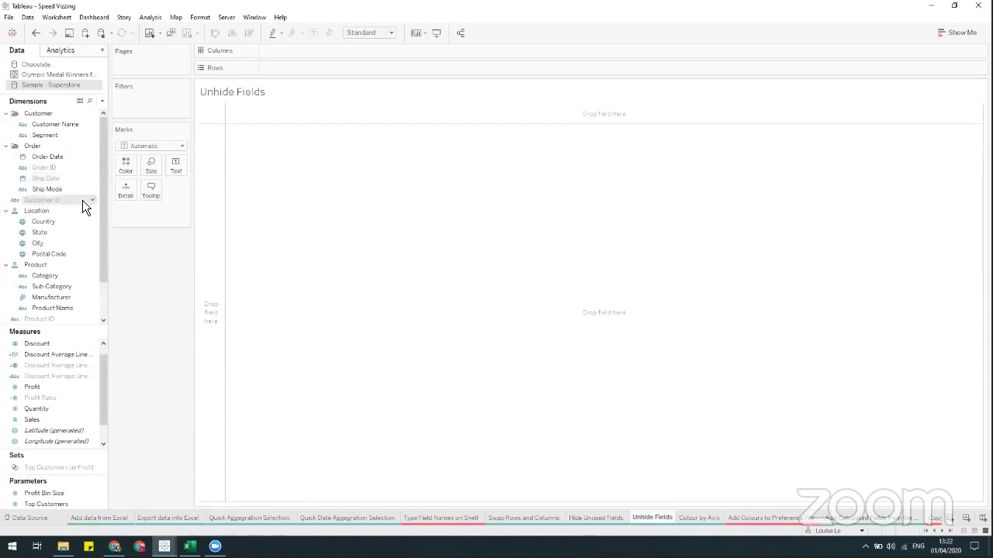
left_click(51, 169)
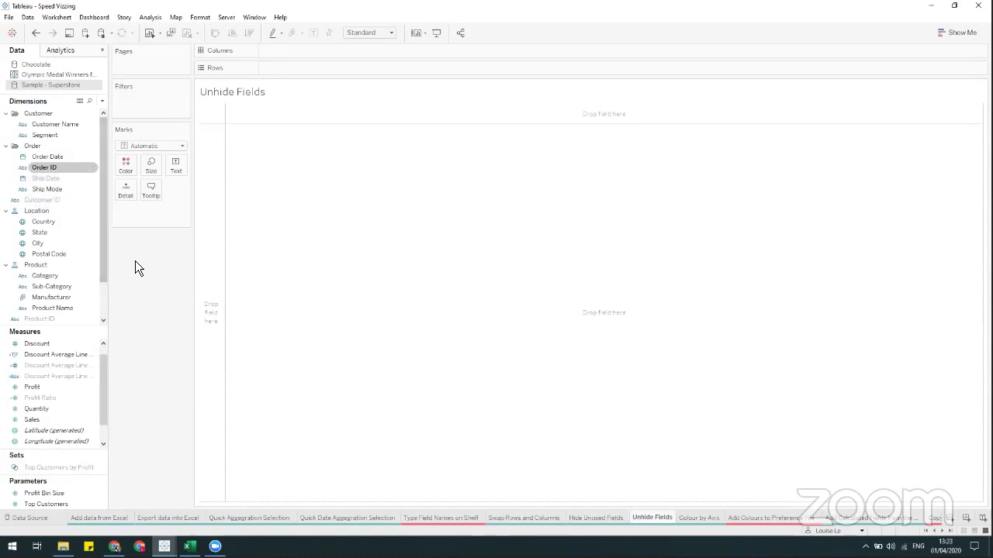
right_click(67, 172)
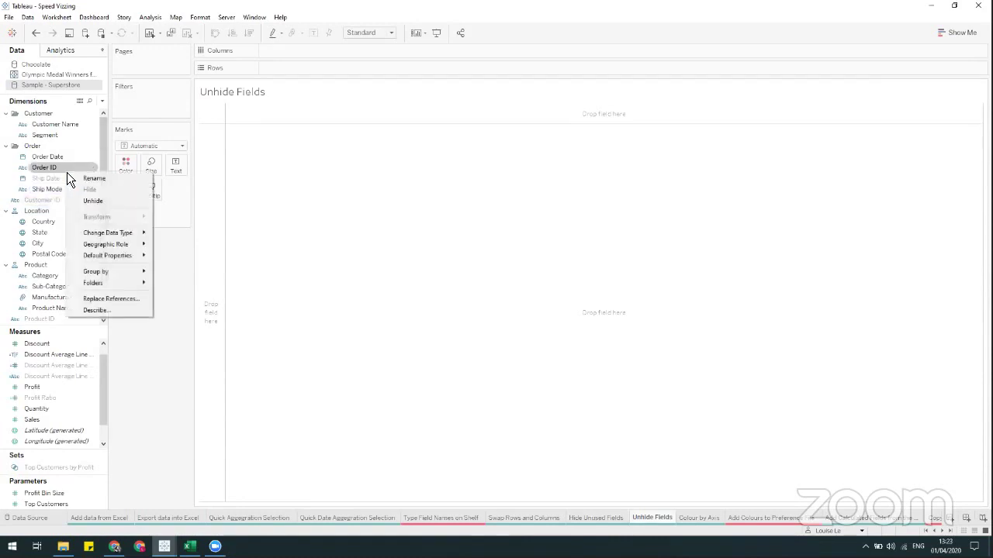
left_click(99, 201)
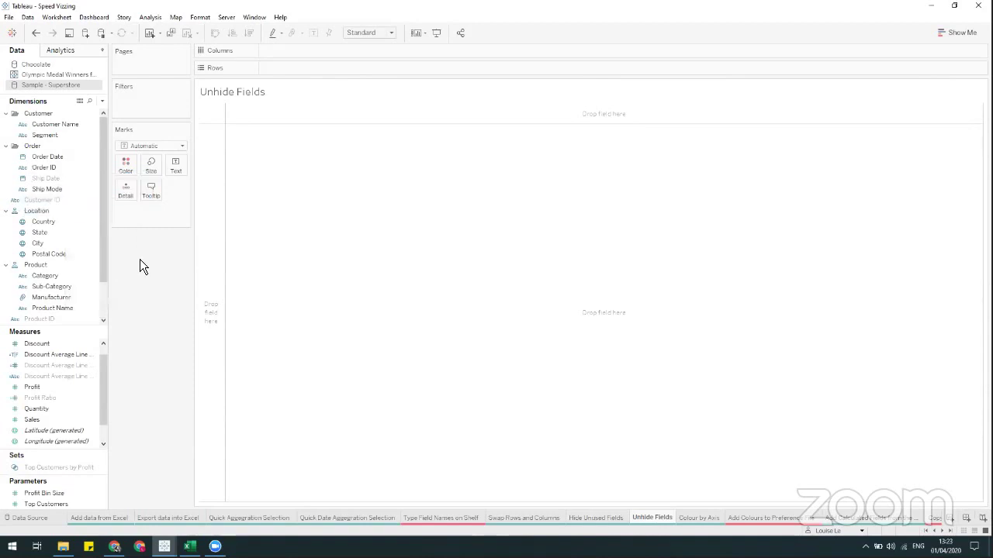
Select the range of dimensions from Ship Date through Row ID and unhide its hidden fields all at once
left_click_drag(56, 169, 27, 167)
scroll(85, 185, "down", 2)
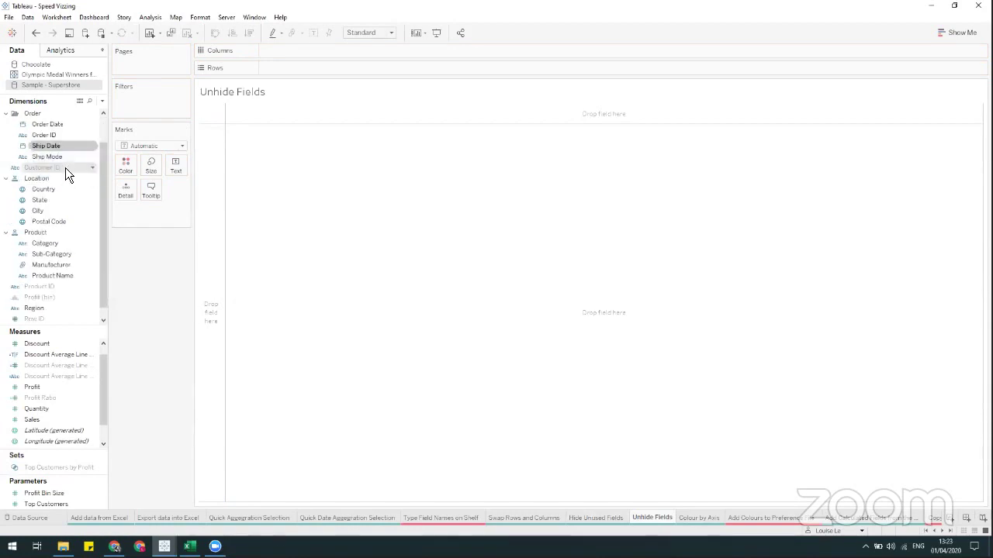
mouse_move(65, 167)
left_mouse_down()
mouse_move(61, 279)
mouse_move(65, 183)
left_mouse_up()
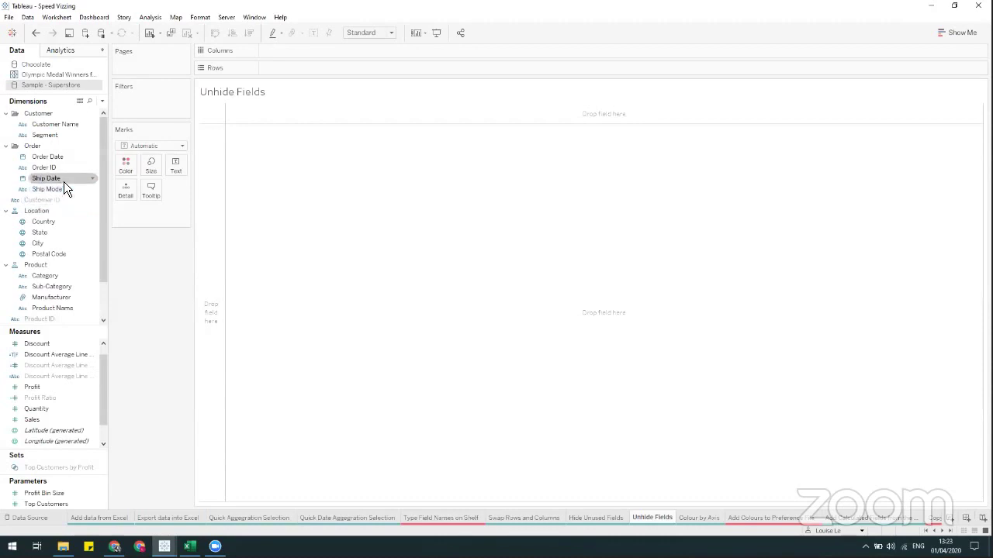
scroll(64, 222, "down", 2)
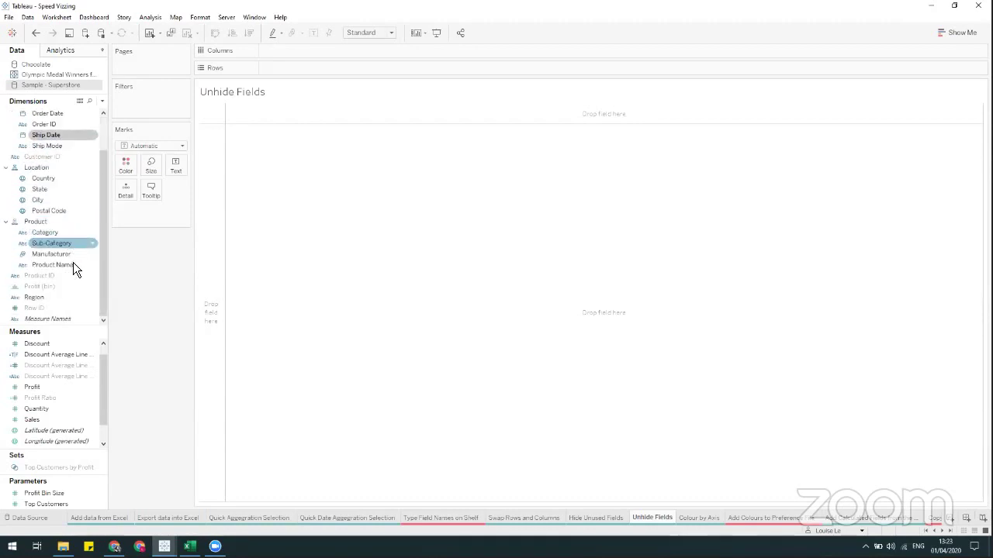
left_click(76, 307, "shift")
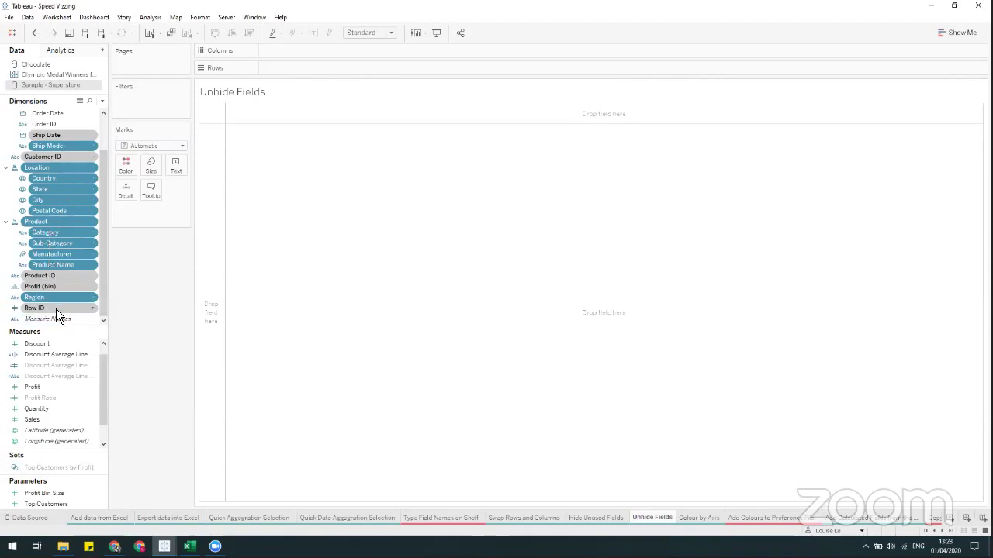
right_click(55, 309)
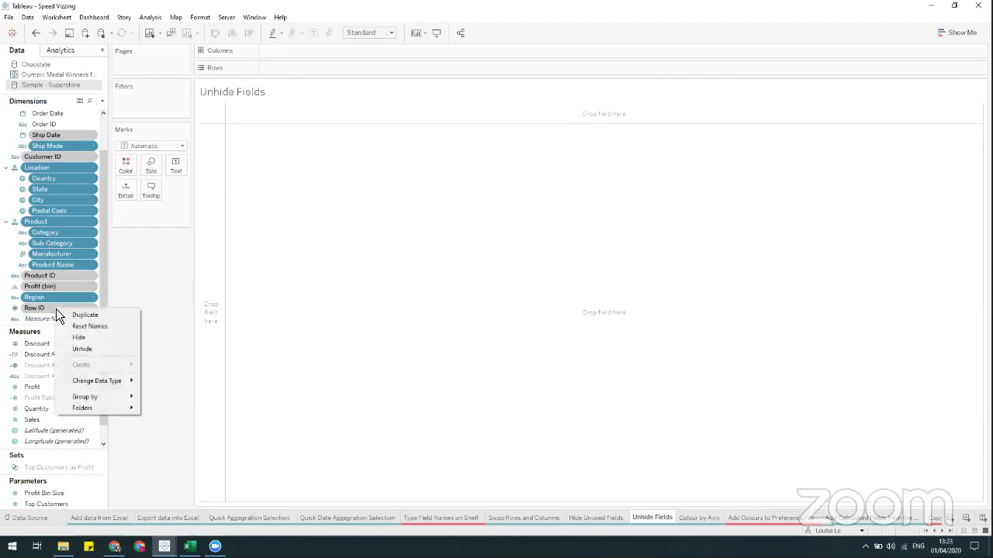
left_click(95, 351)
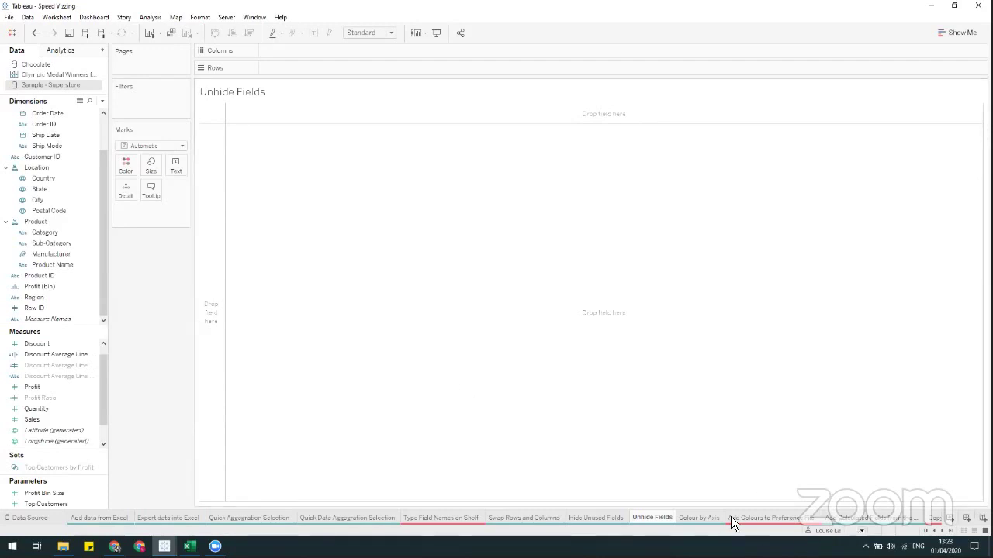
On the Colour by Axis sheet, colour the manufacturer bars by SUM(Quantity) directly from the Quantity axis
mouse_move(698, 526)
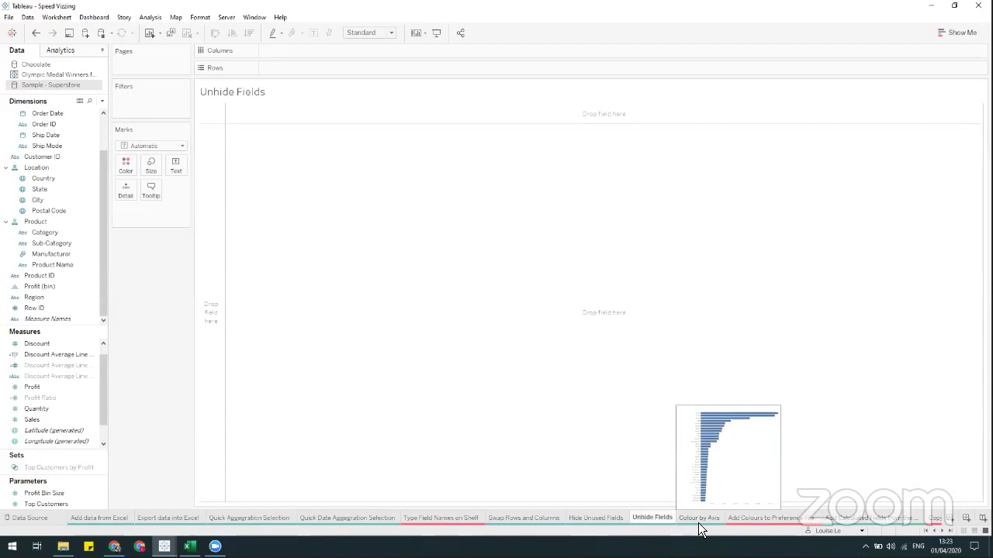
left_click(698, 518)
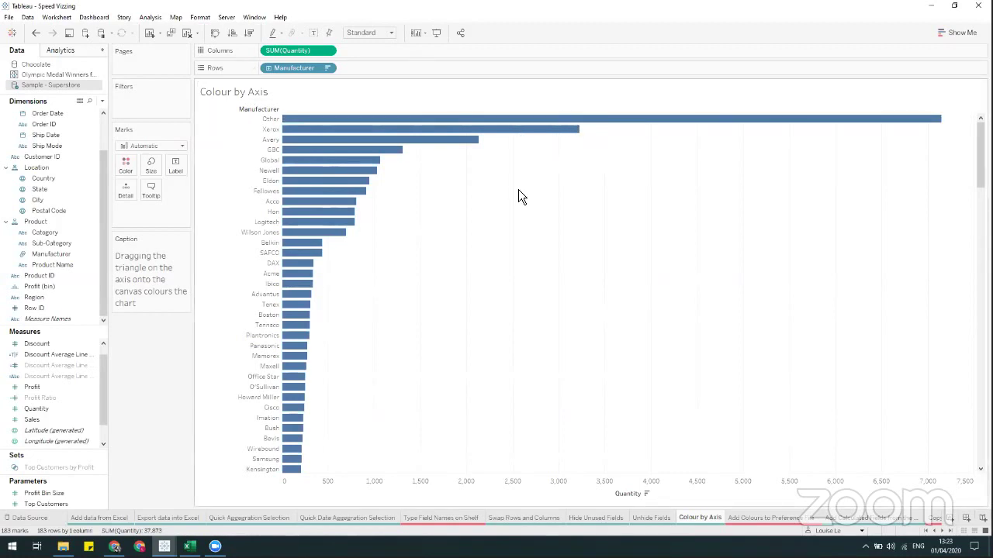
left_click(37, 409)
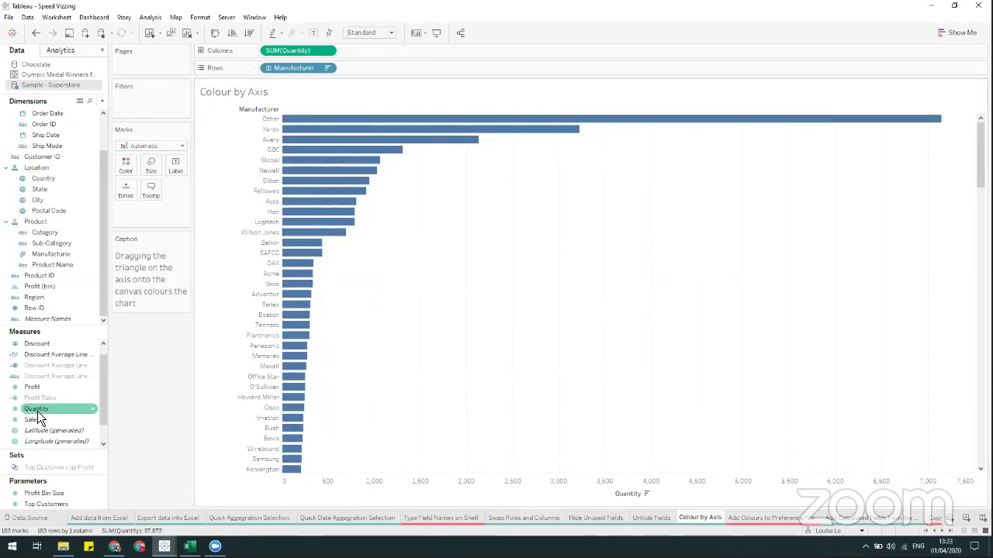
left_click_drag(37, 411, 288, 53)
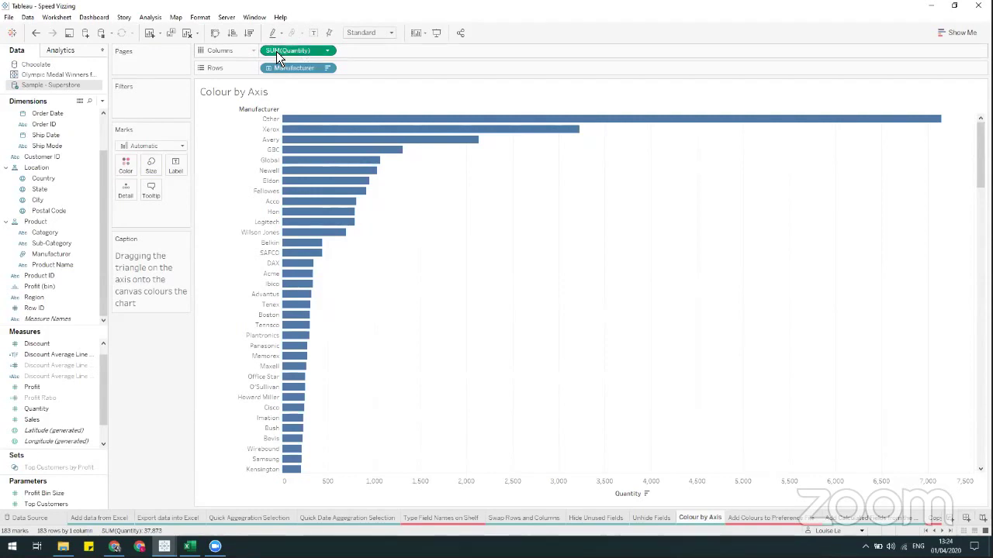
left_click_drag(277, 51, 318, 48)
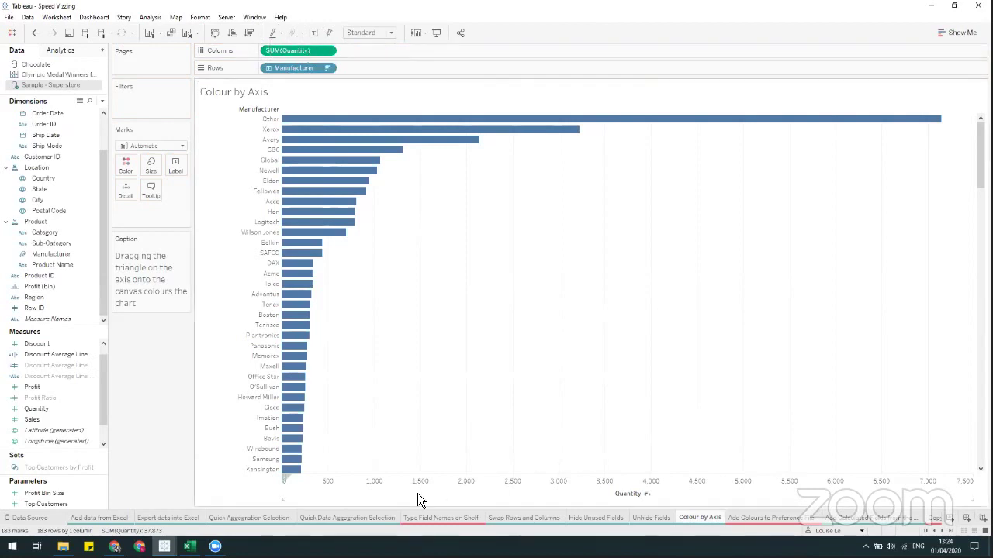
mouse_move(320, 480)
left_click_drag(285, 480, 307, 455)
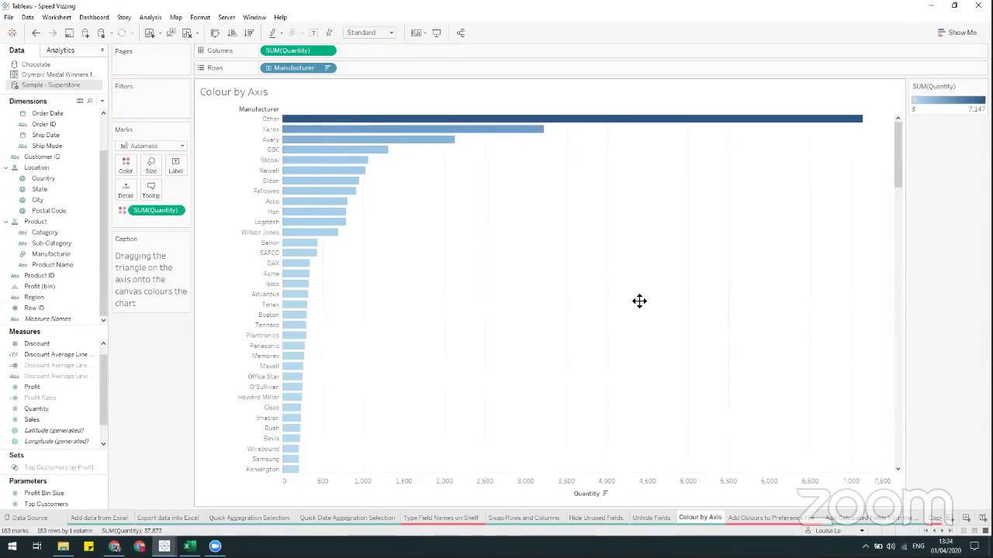
mouse_move(287, 497)
On the Add Colours to Preference File sheet, open the colour settings and check the HTML colour code of the False item
left_click(795, 520)
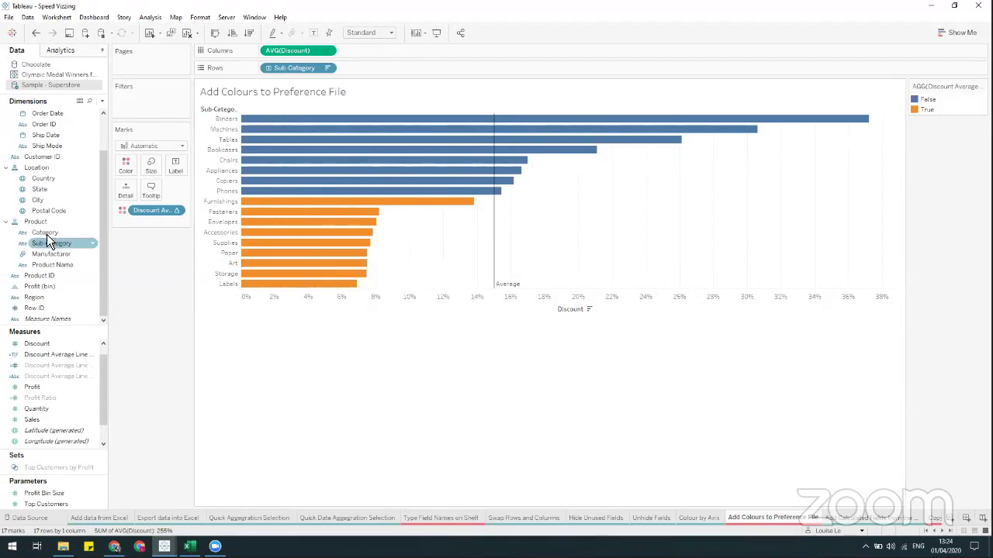
left_click(126, 166)
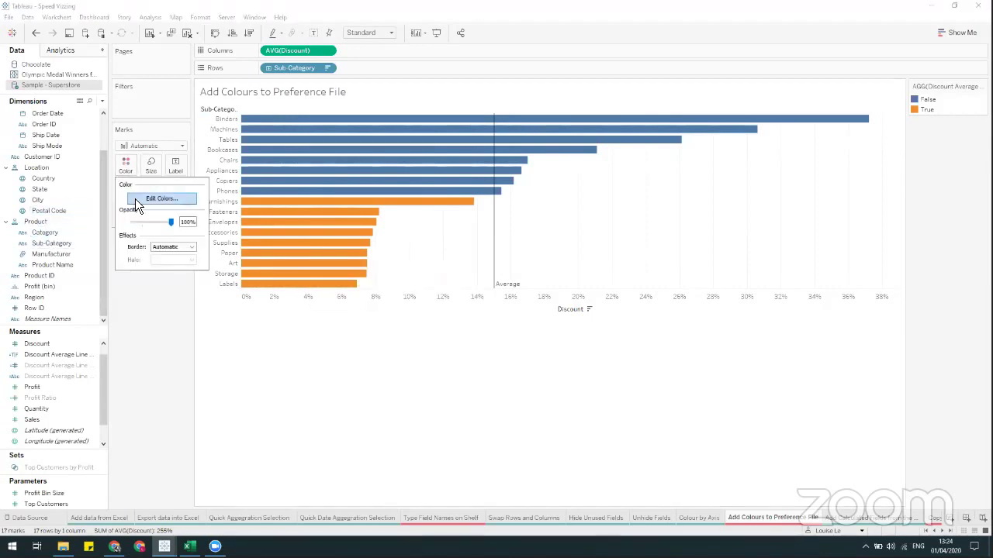
left_click(135, 198)
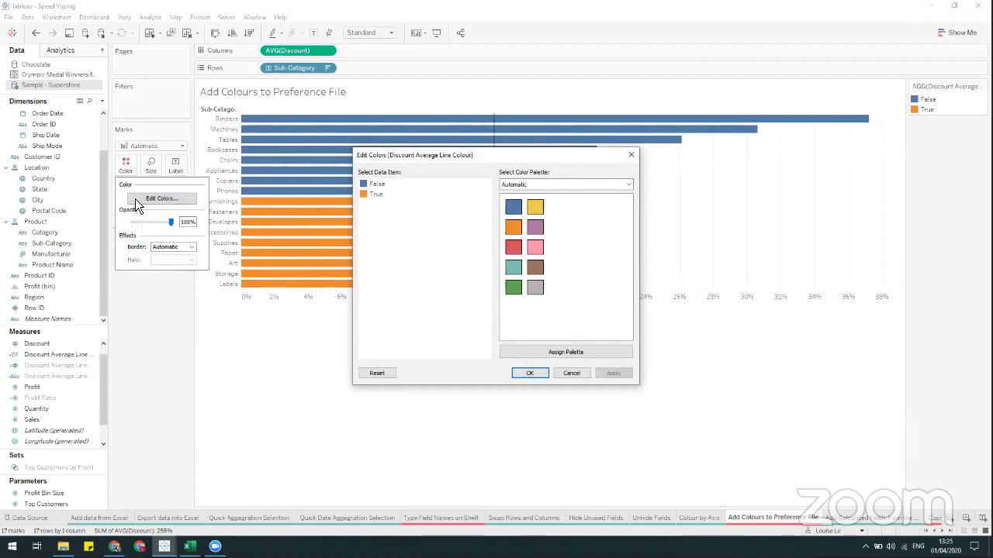
double_click(375, 188)
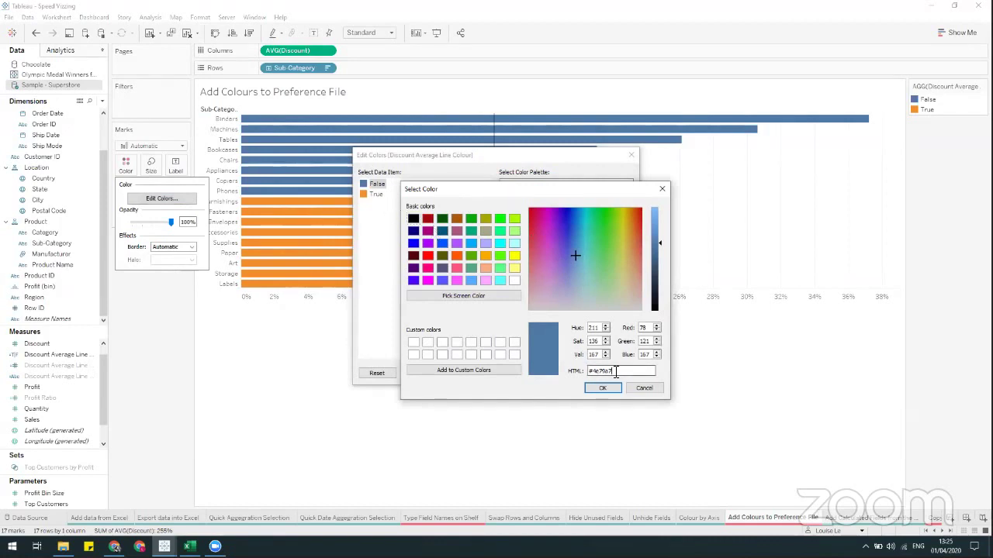
double_click(614, 372)
left_click(605, 390)
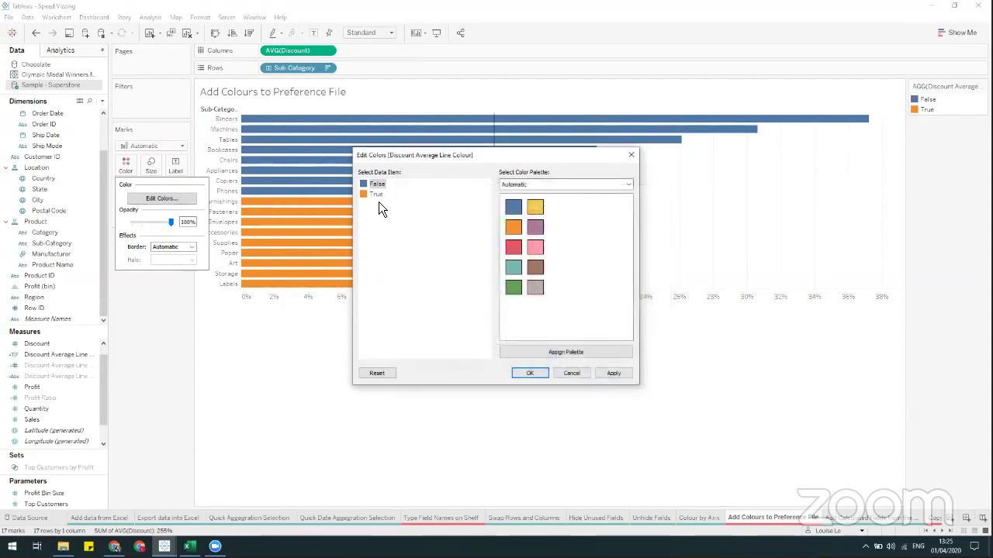
Choose the TIL colour palette and recolour the False bars with its teal and the True bars with its orange
left_click(542, 187)
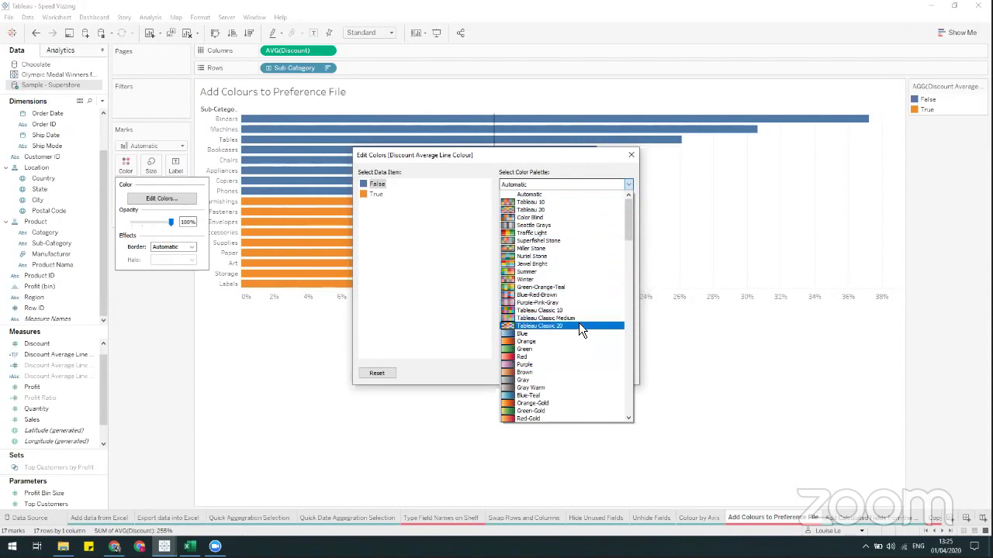
scroll(578, 323, "down", 5)
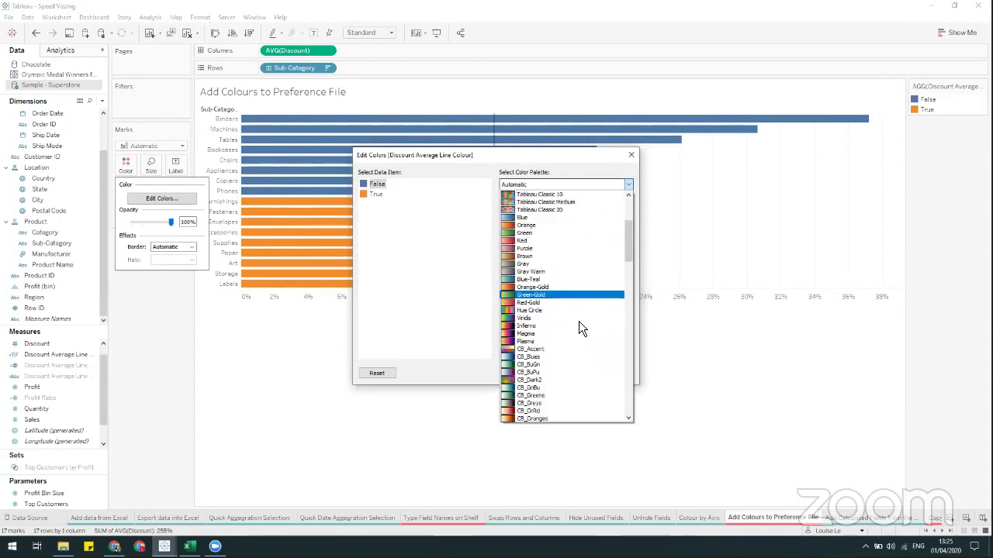
scroll(579, 321, "down", 4)
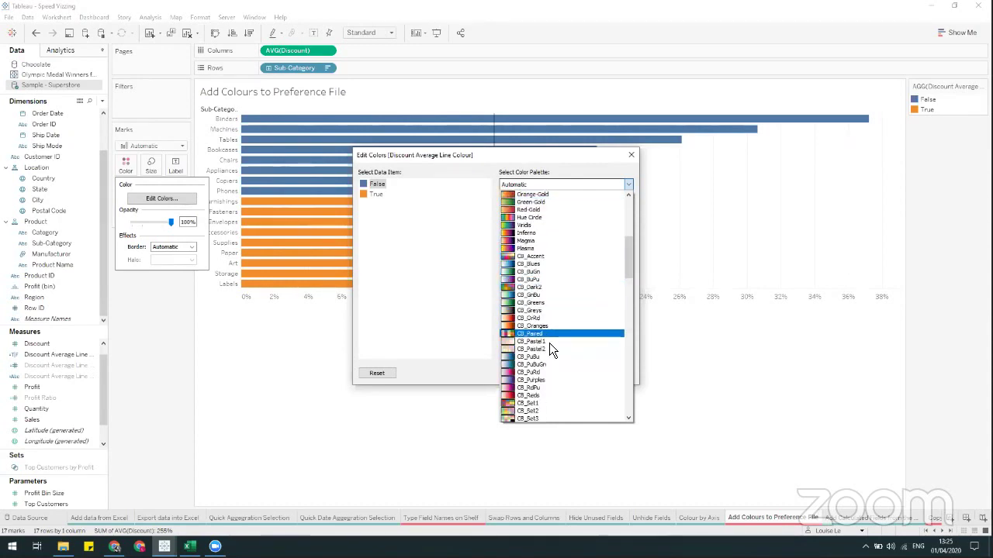
scroll(549, 349, "down", 9)
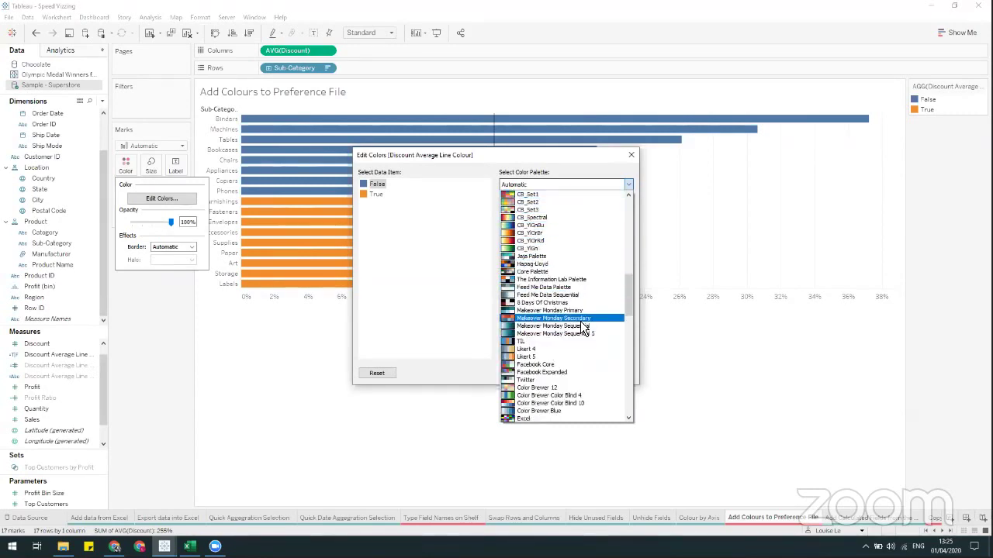
left_click(572, 341)
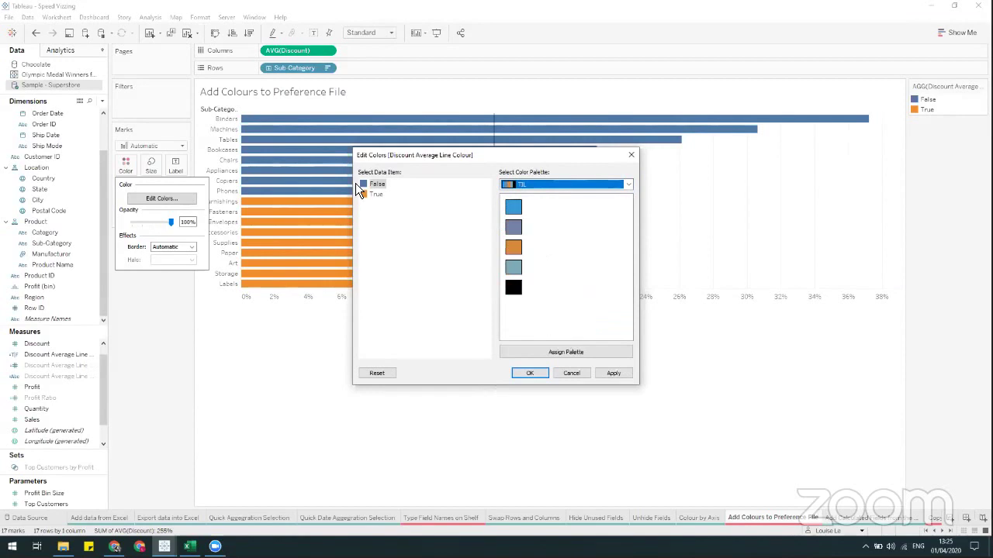
left_click(377, 185)
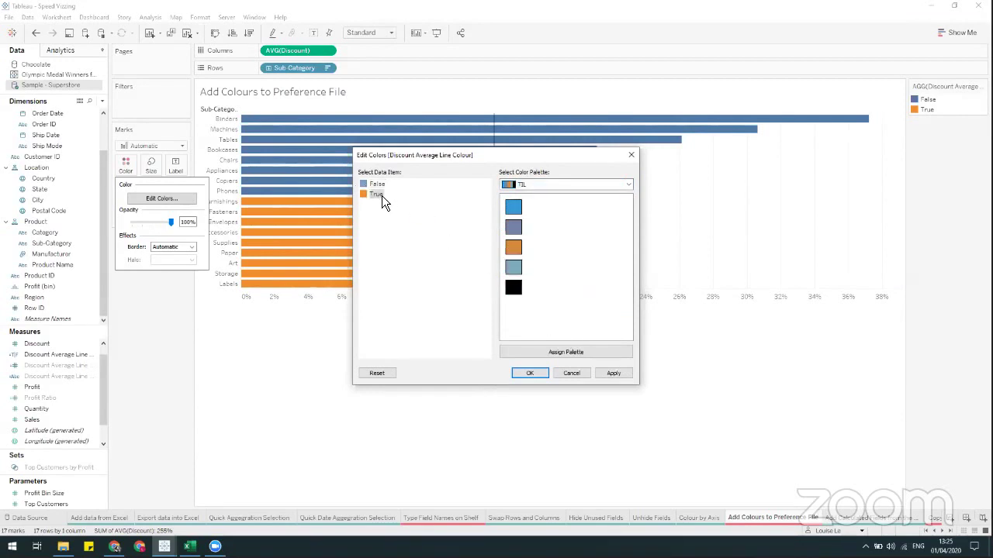
left_click(517, 376)
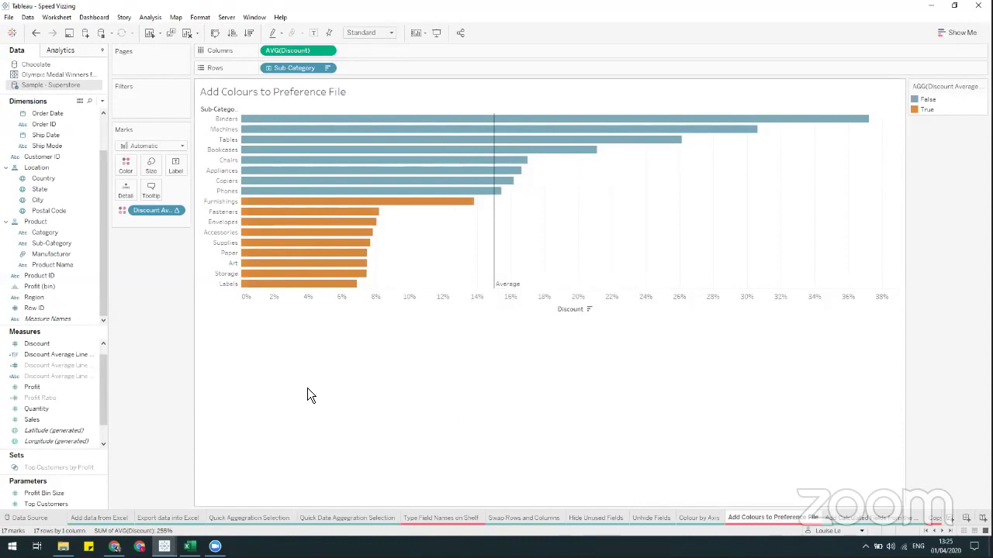
Switch to File Explorer and open the Preferences file from the My Tableau Repository folder in Notepad
left_click(63, 547)
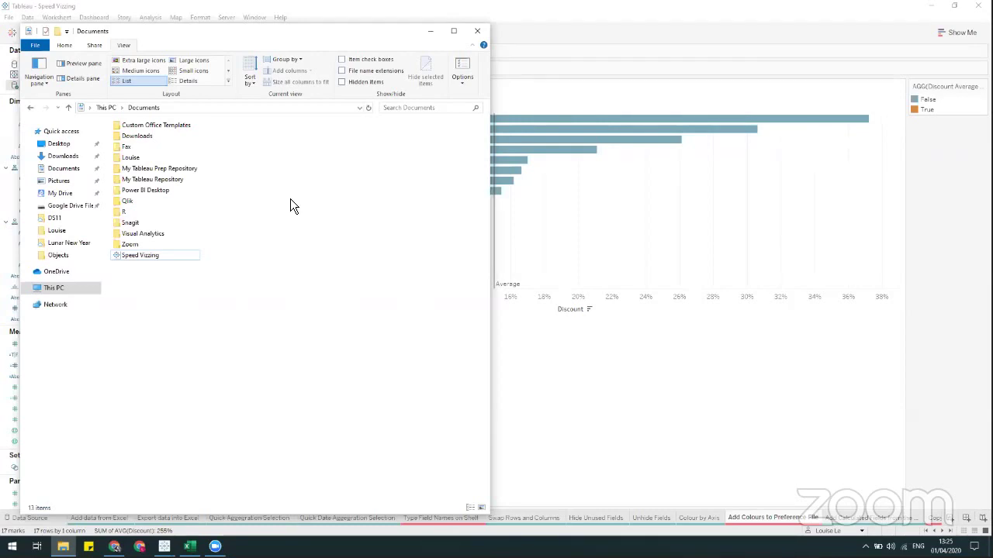
double_click(146, 182)
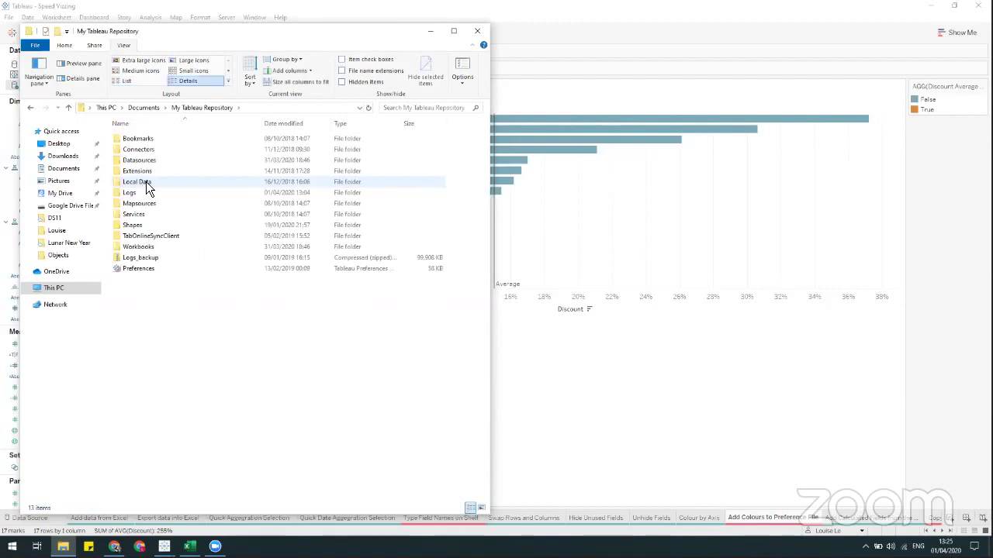
right_click(149, 272)
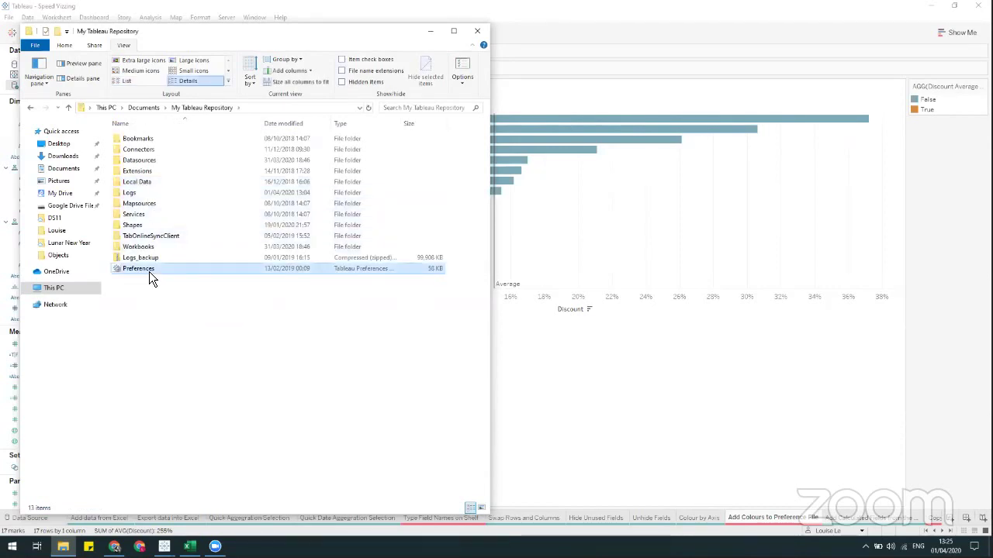
mouse_move(214, 327)
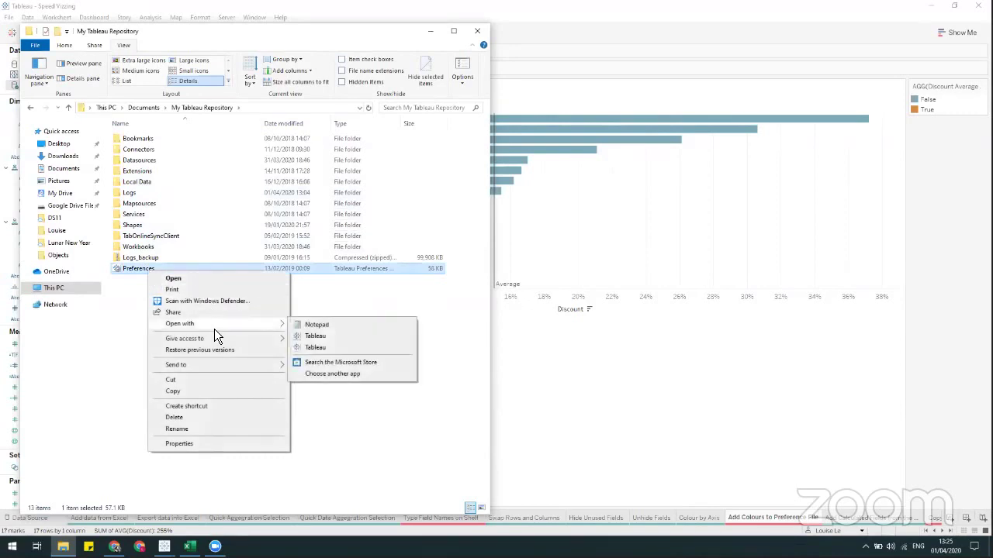
left_click(314, 324)
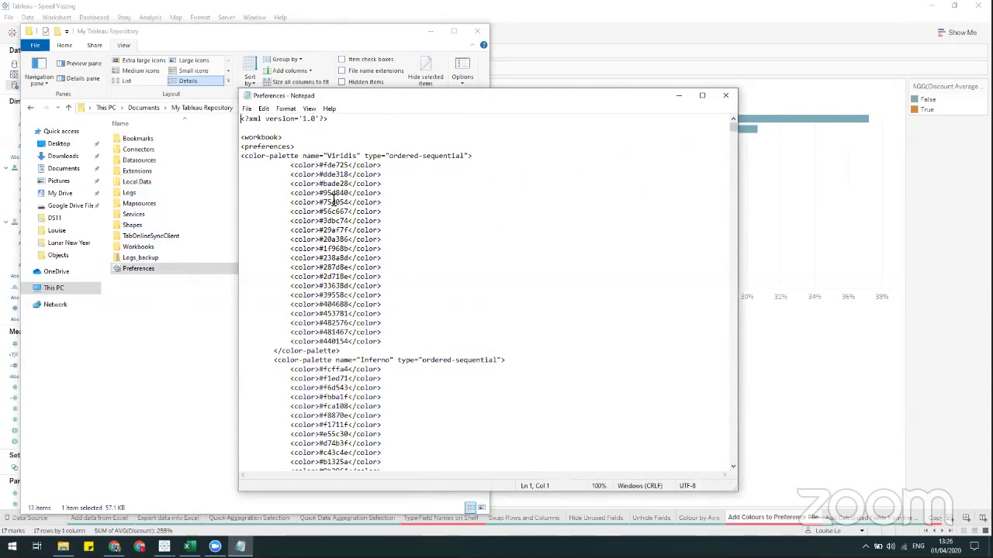
Examine the colour-palette names, types and hex codes in the Preferences file, close Notepad and return to Tableau
scroll(332, 200, "down", 8)
scroll(332, 203, "down", 20)
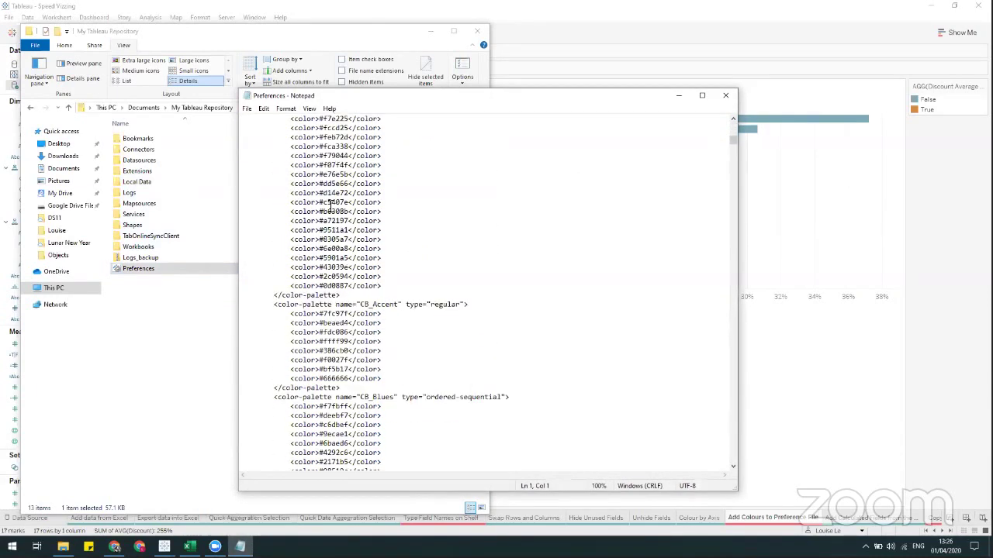
scroll(326, 216, "up", 15)
scroll(326, 215, "up", 12)
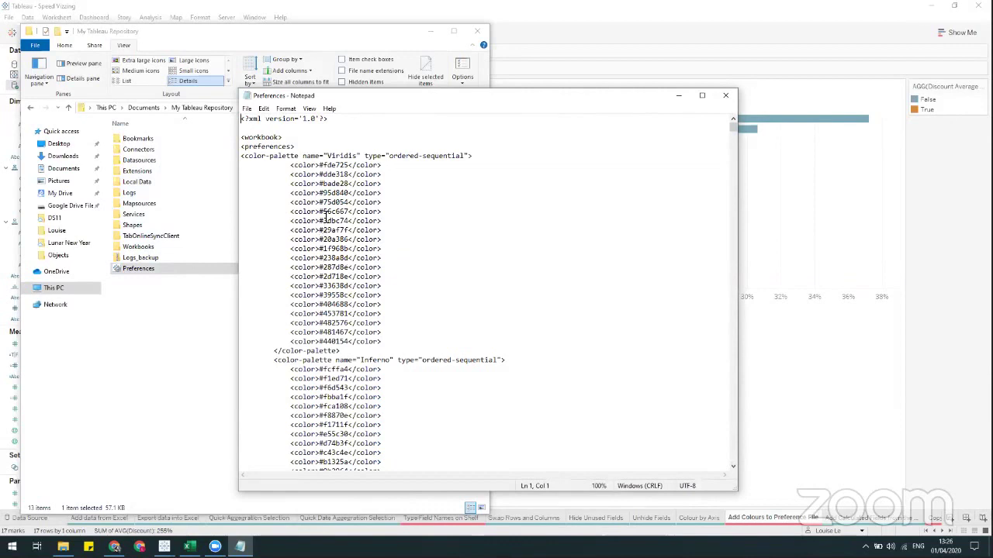
double_click(334, 156)
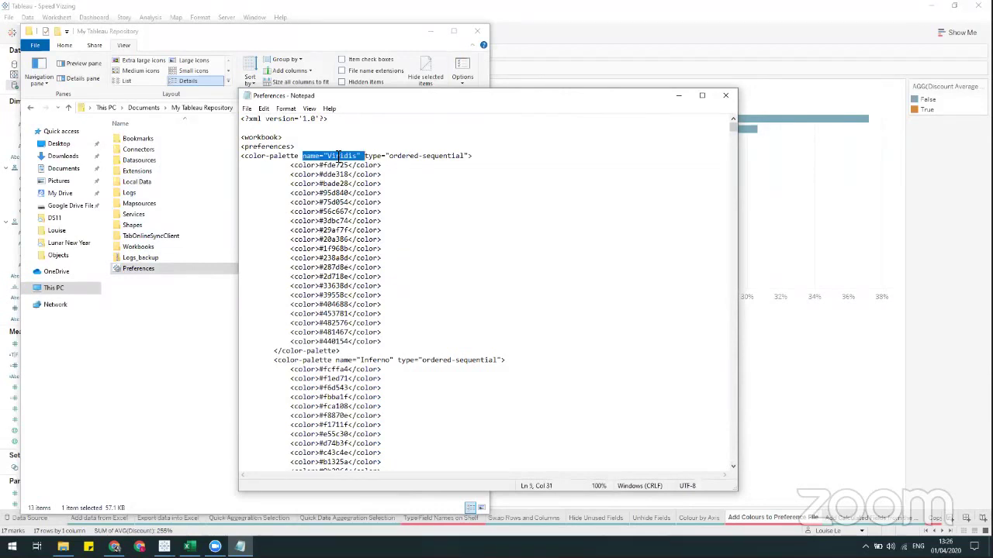
left_click_drag(326, 184, 342, 230)
left_click(348, 257)
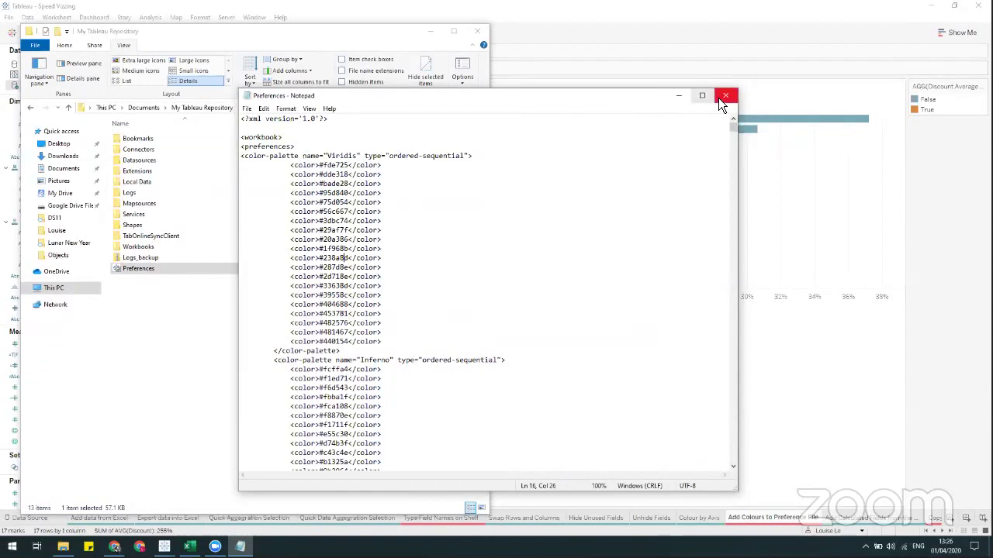
left_click(736, 357)
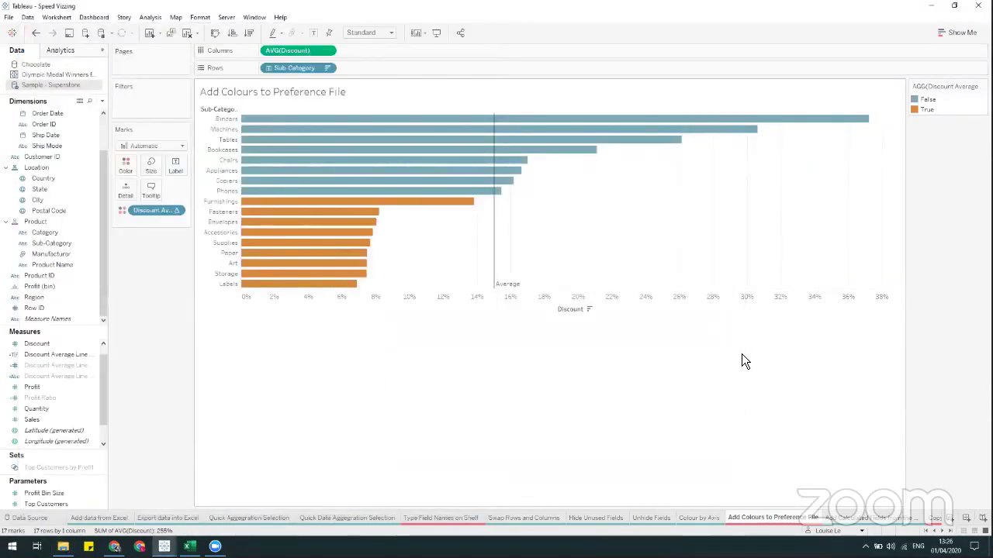
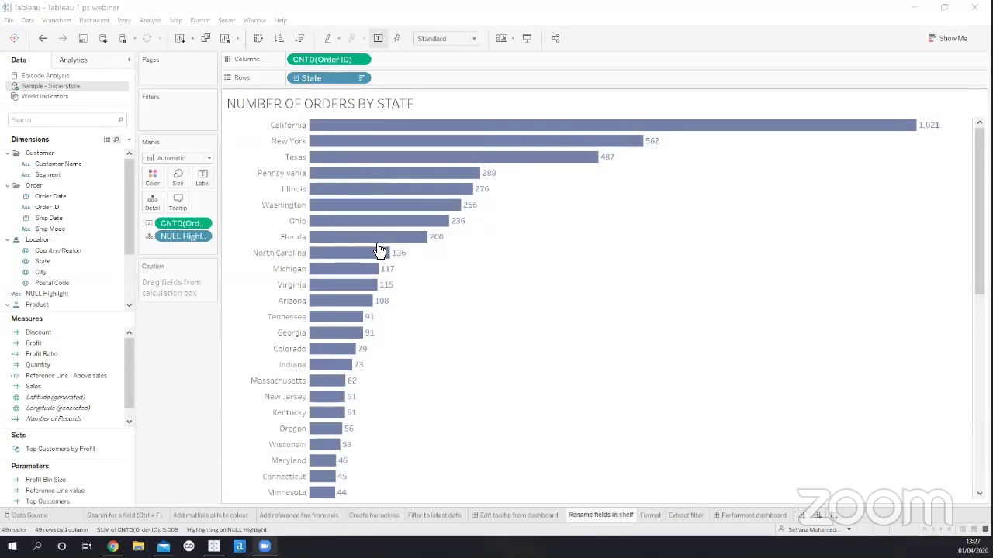
Create a calculated field named UPPER with the formula UPPER([State])
left_click(127, 142)
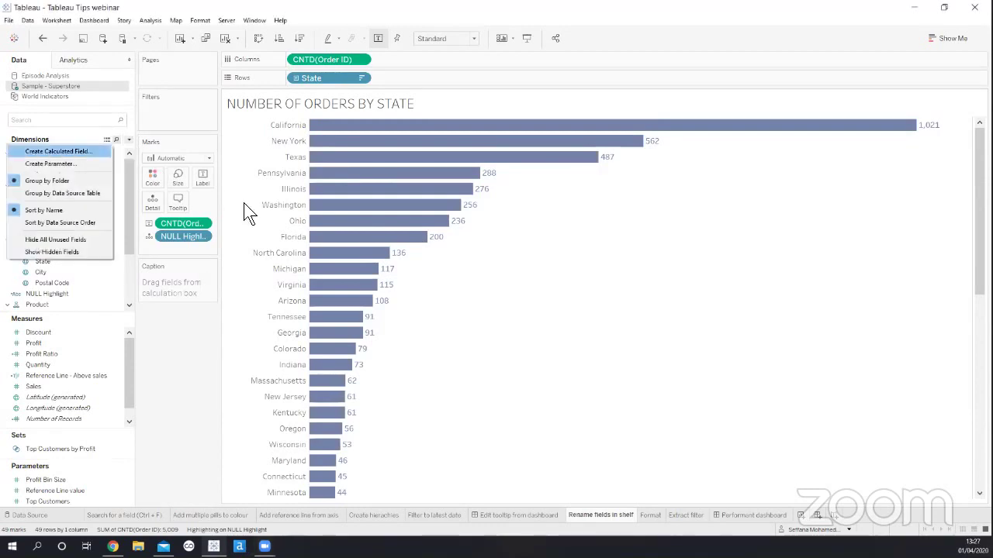
key("Escape")
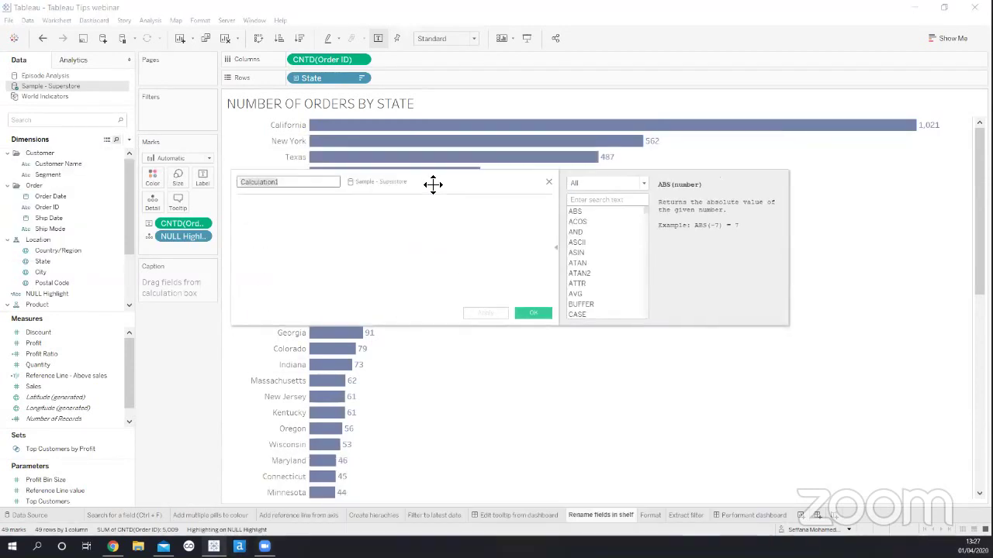
type("UPPER")
key("Tab")
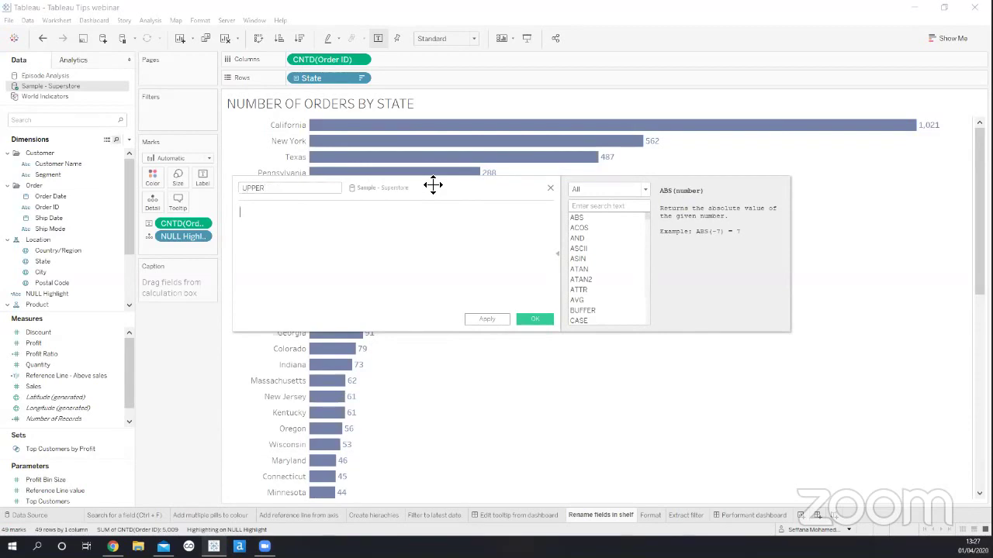
type("UPPER")
key("Return")
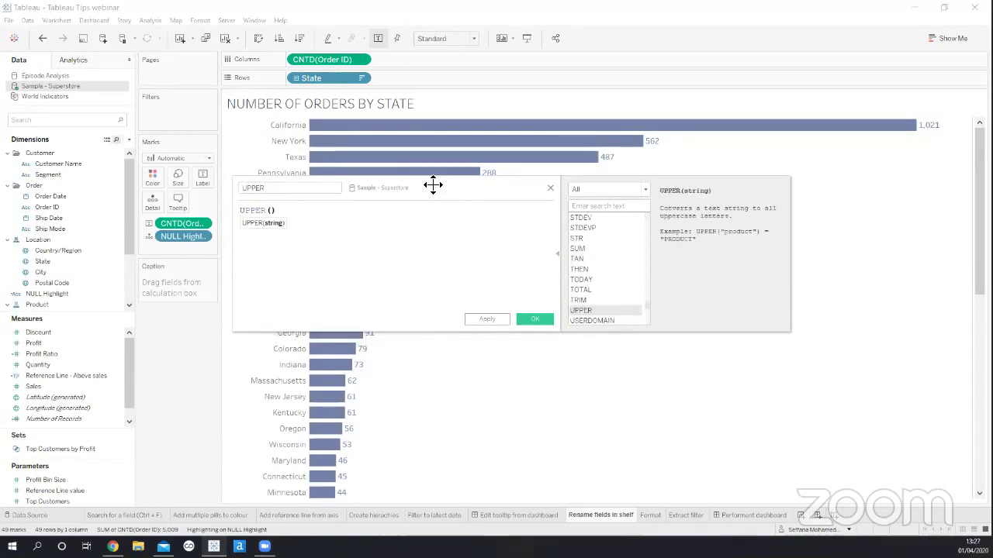
type("[State")
key("Return")
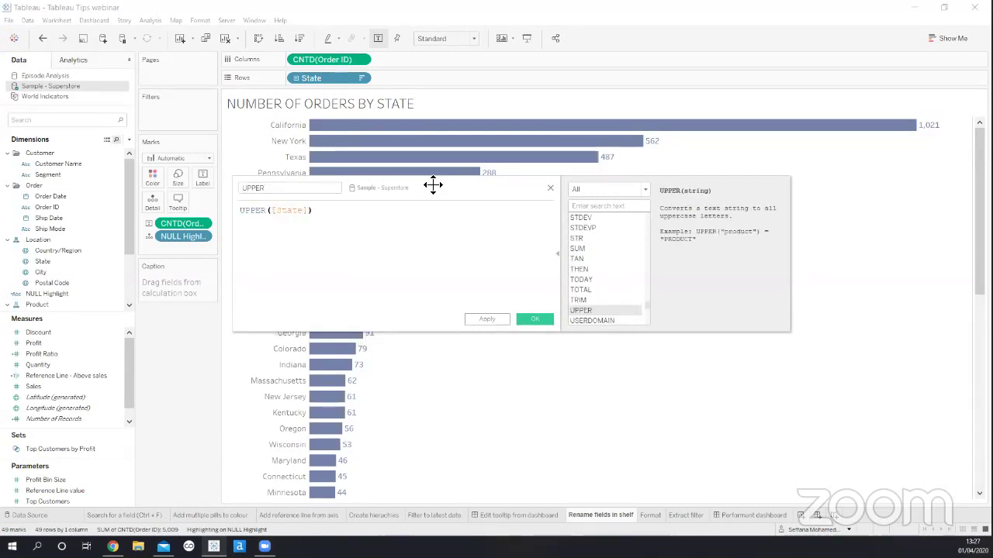
left_click(534, 319)
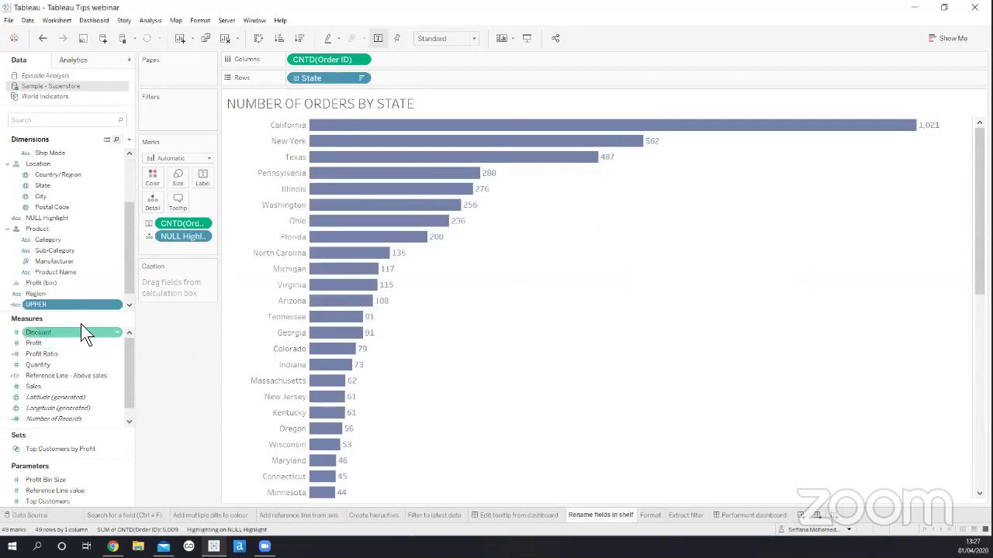
left_click_drag(78, 305, 393, 90)
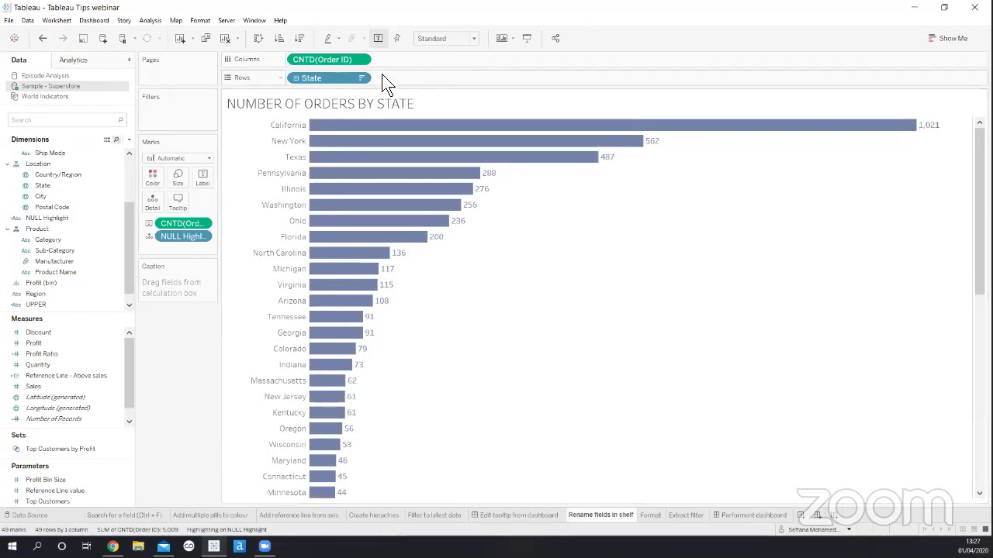
double_click(381, 77)
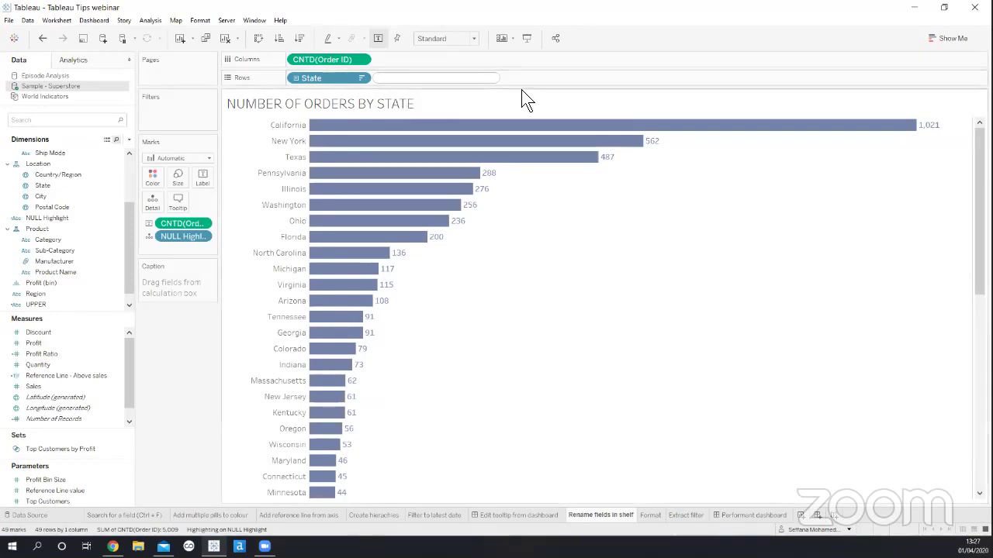
type("//")
key("Return")
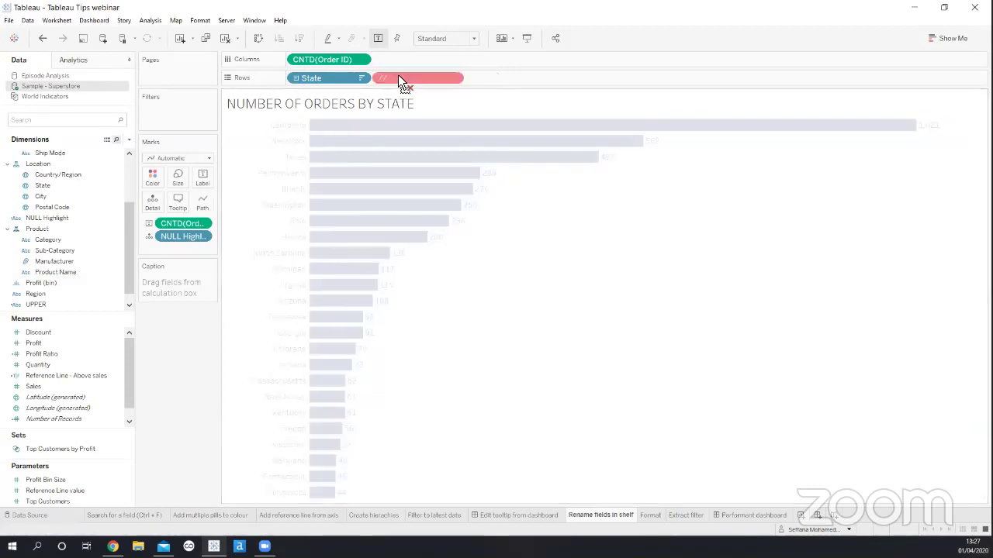
key("ctrl+z")
Start an inline calculation after State on Rows with the comment line //State, and begin a second line
double_click(415, 80)
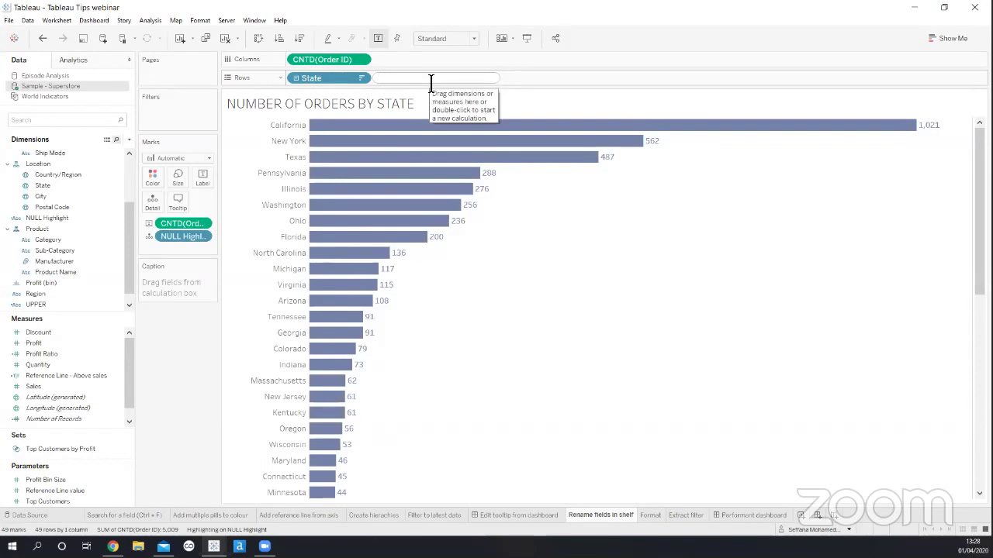
type("//")
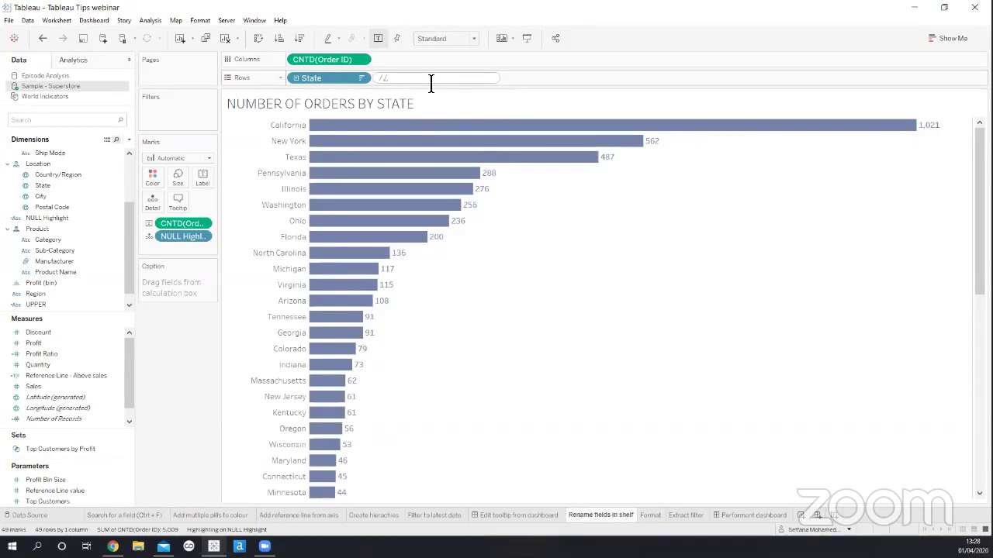
type("sTATEst")
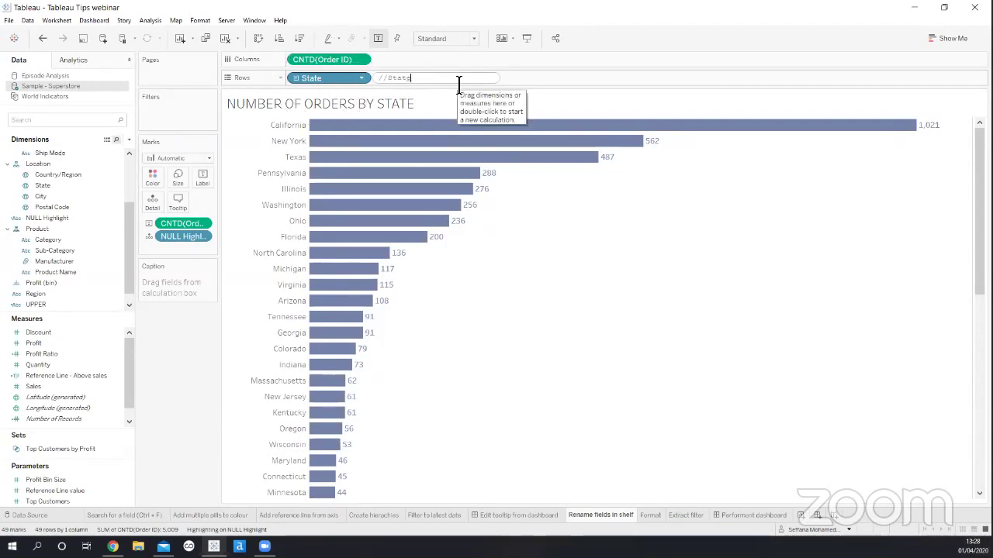
key("Escape")
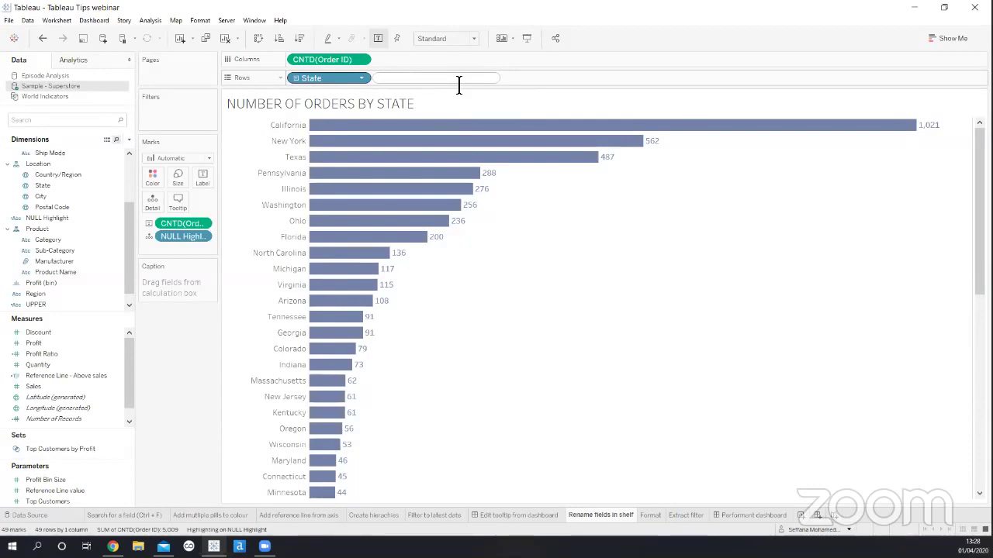
Enter UPPER([State]) as the second line of the inline Rows calculation and commit it
type("UPPER")
key("ctrl+a")
type("[UP")
key("BackSpace")
key("BackSpace")
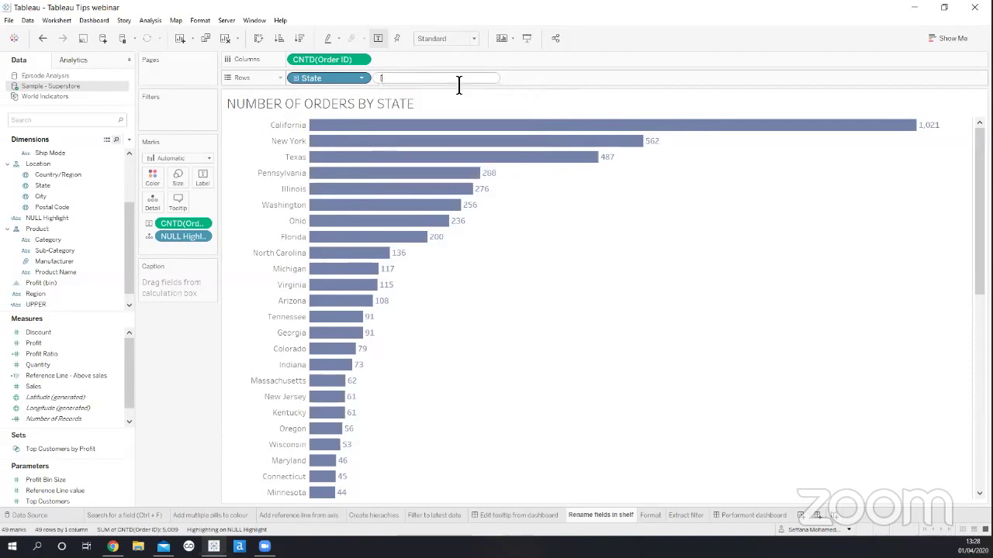
type("UPPER")
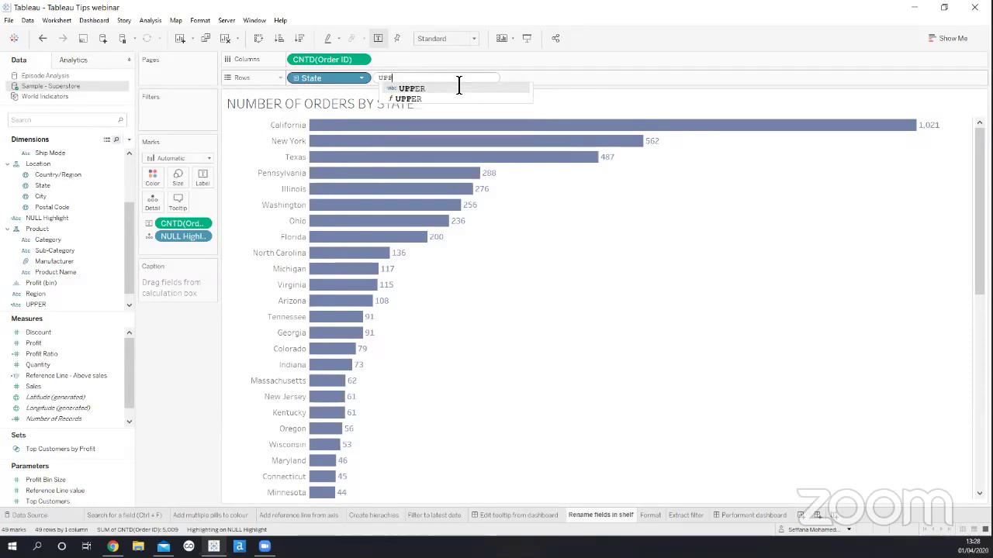
type("([St")
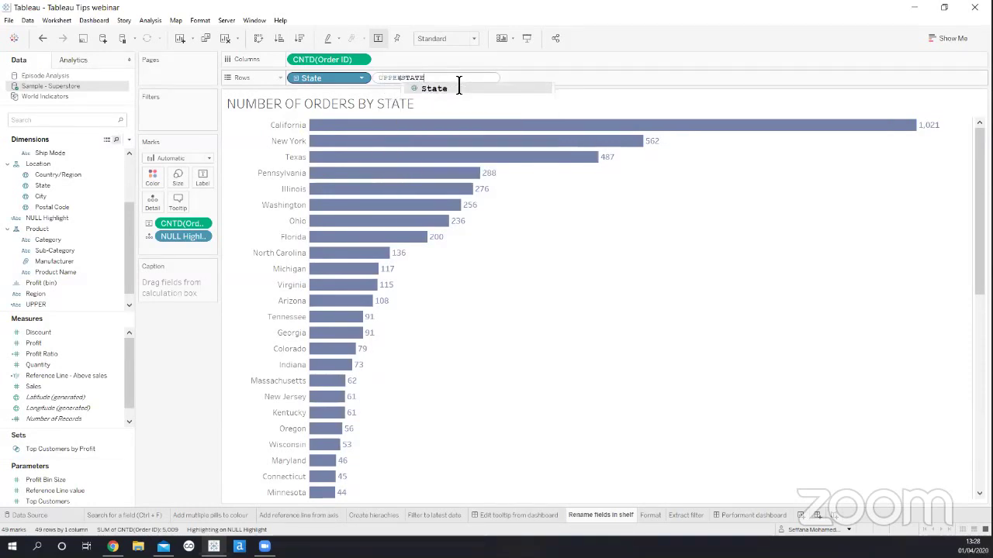
key("Return")
type(")")
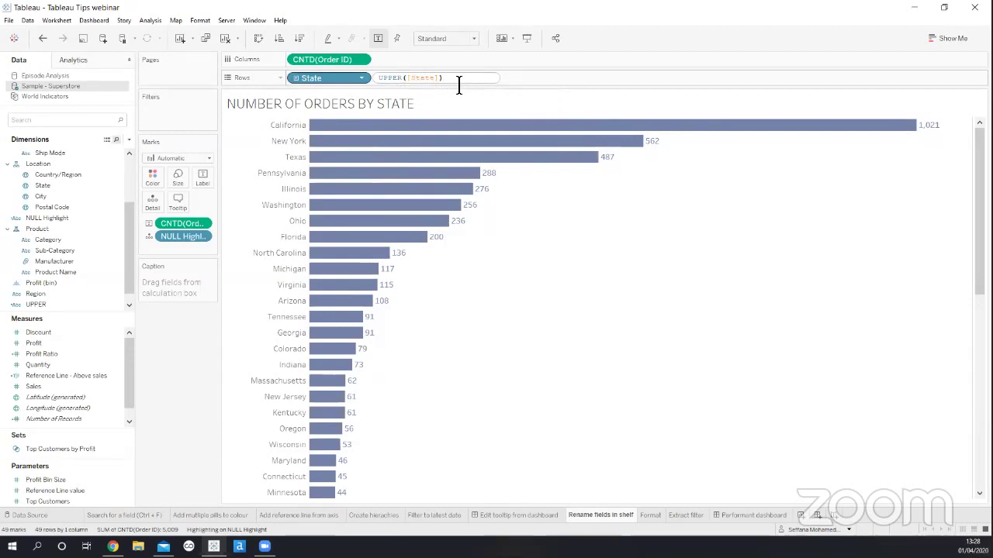
key("Return")
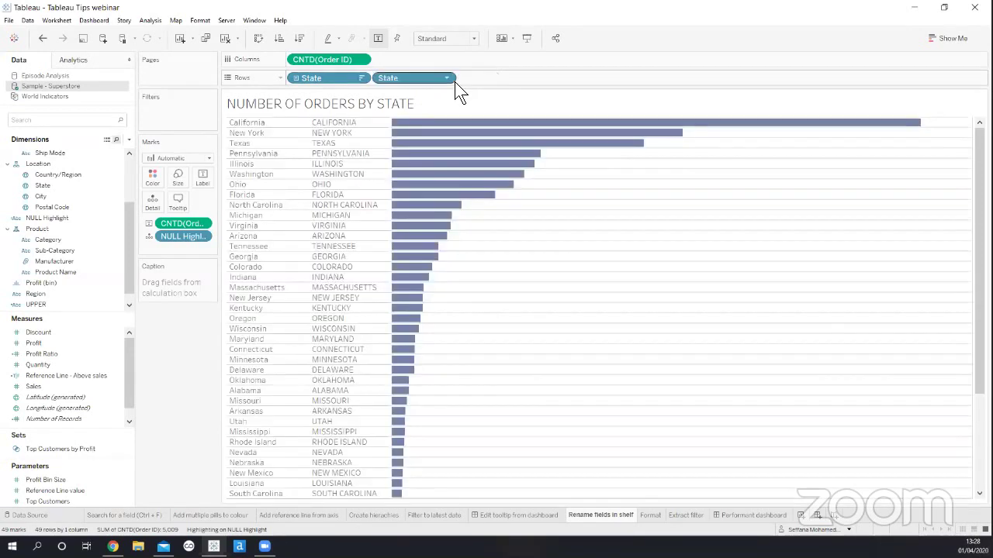
Try removing the original State field from Rows and sorting the bars in descending order, and undo both changes
left_click_drag(340, 77, 353, 24)
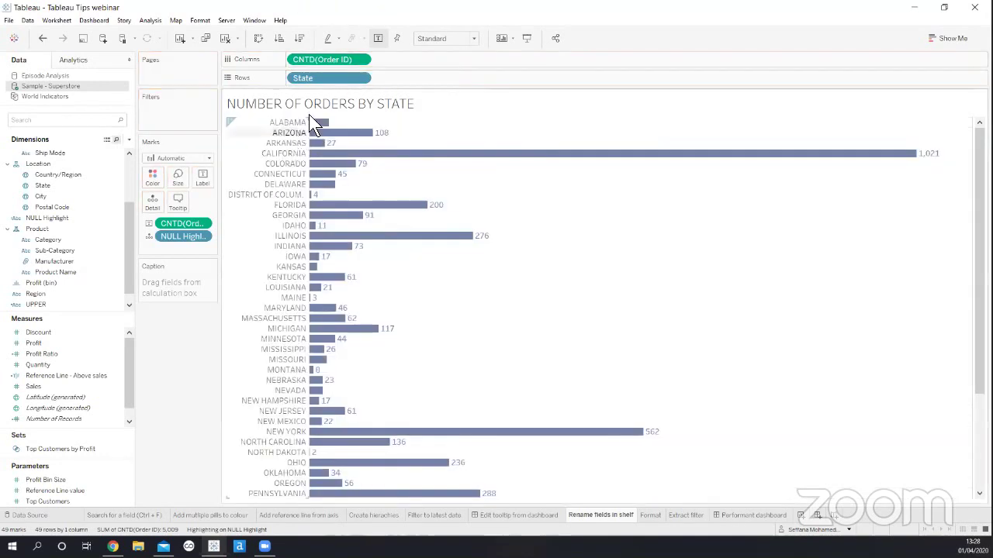
left_click(300, 38)
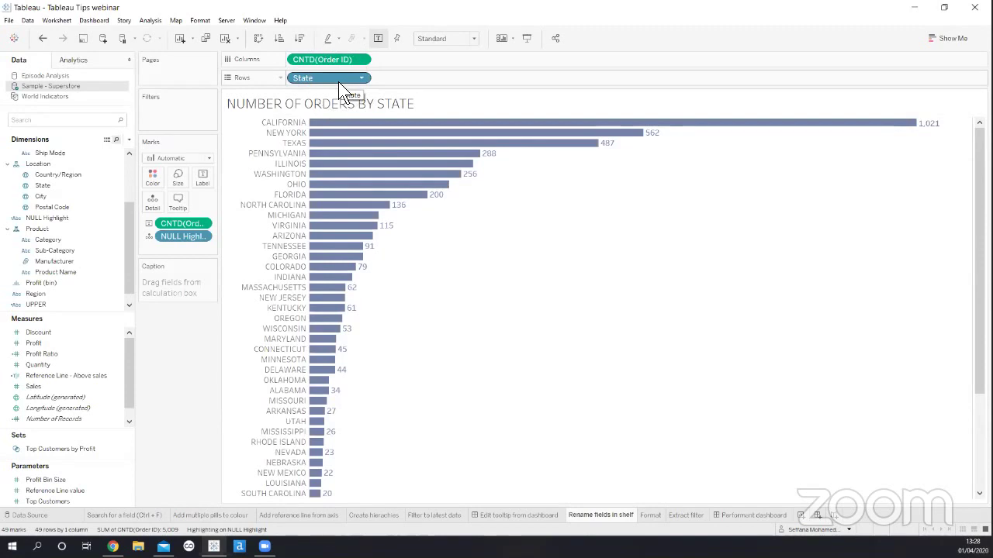
left_click(38, 41)
left_click(39, 41)
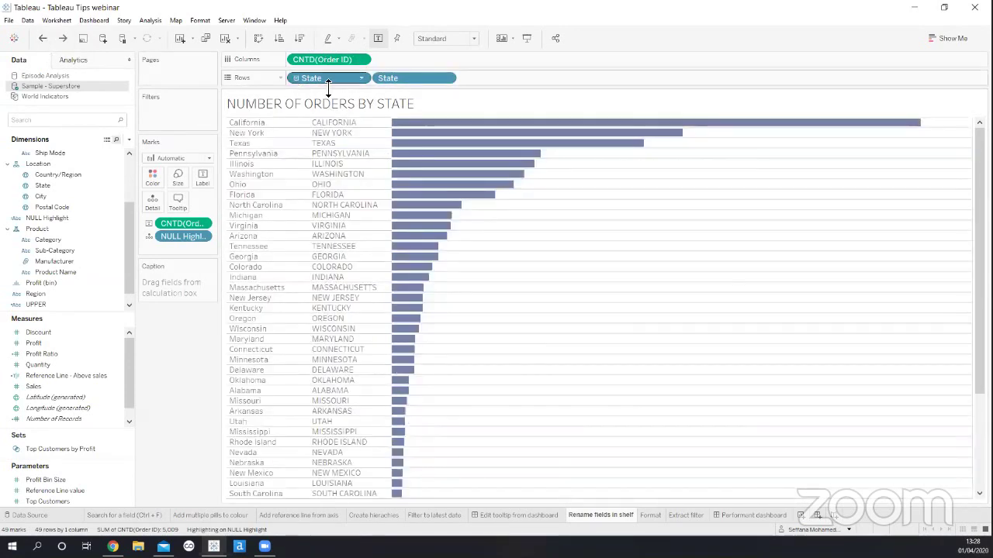
Start a new calculated field in the editor with the comment line //State and begin a second line
left_click(129, 140)
left_click(96, 152)
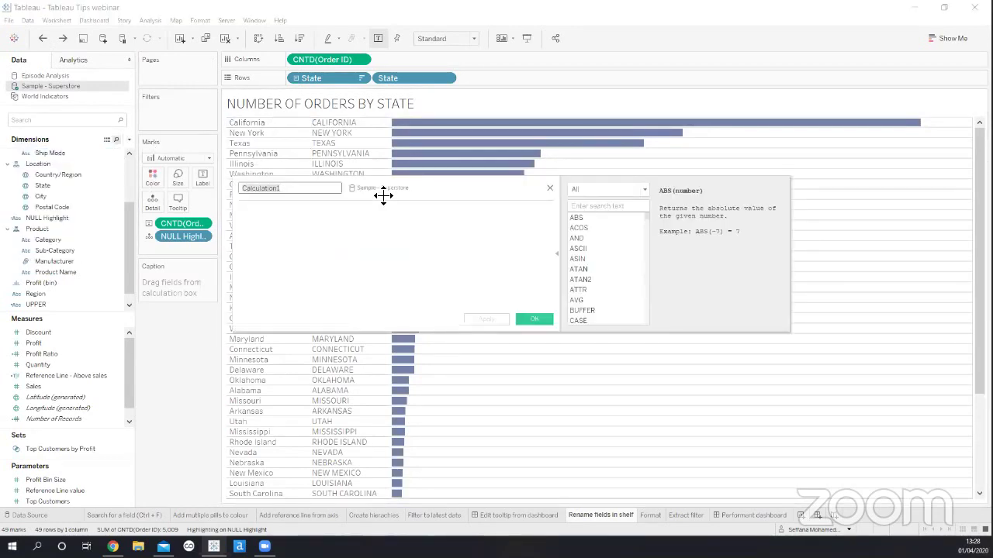
left_click_drag(383, 196, 443, 201)
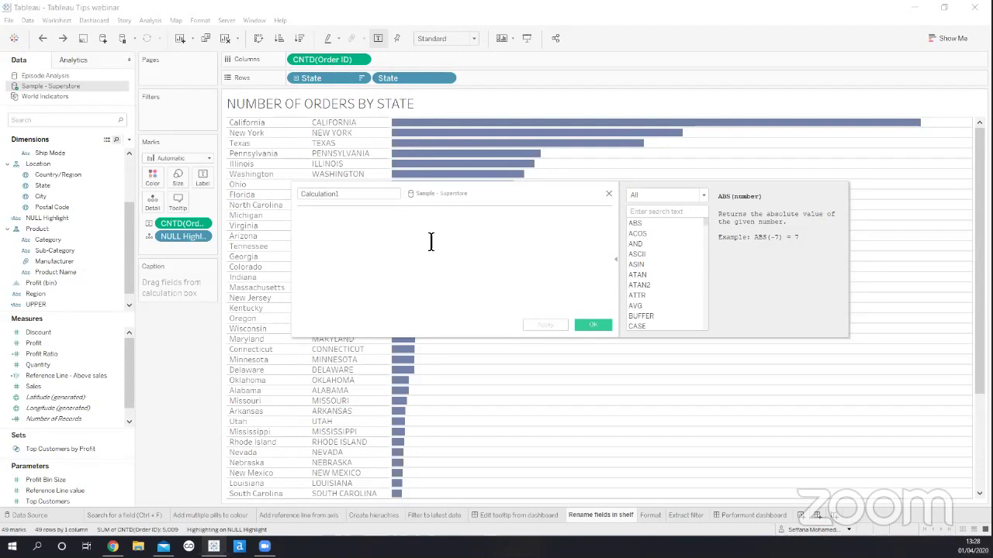
type("//")
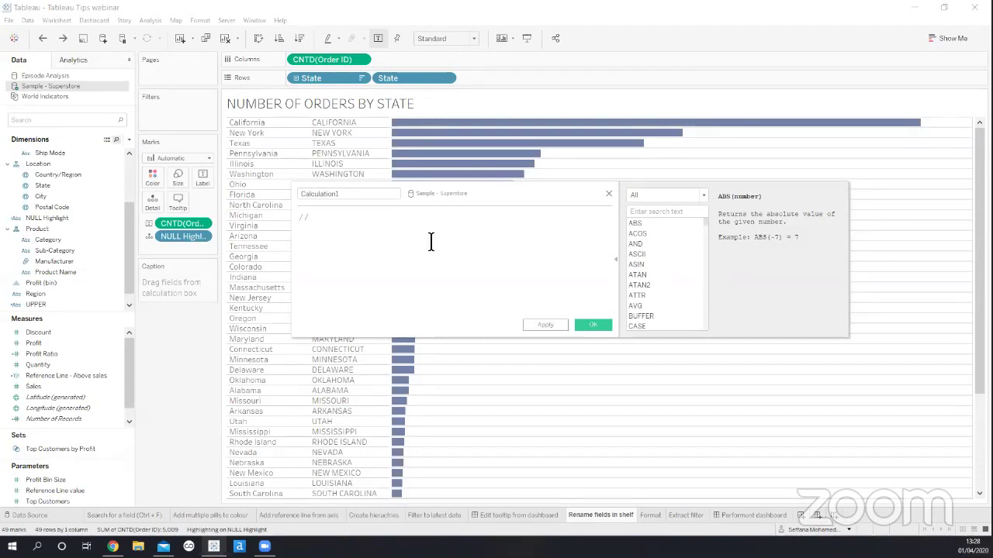
type("S")
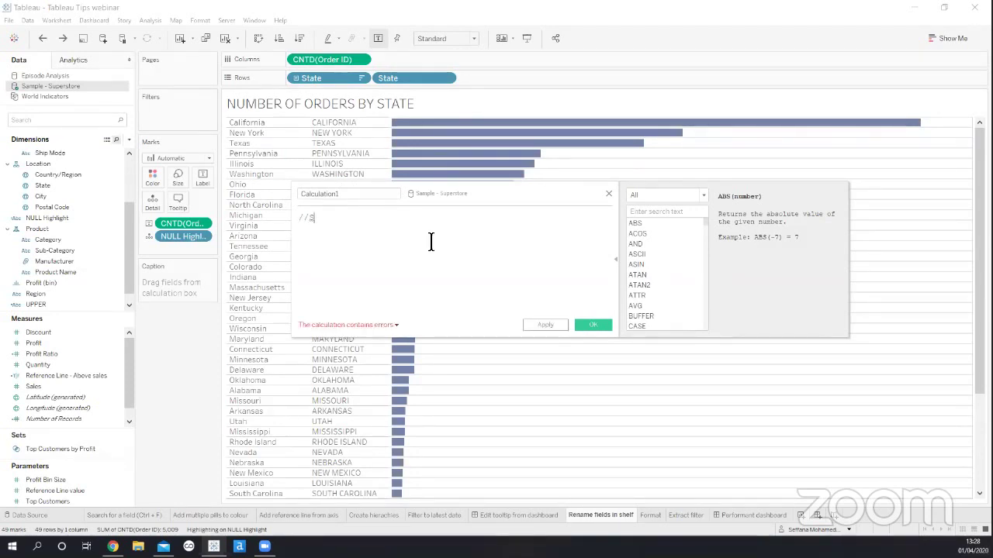
type("tate")
key("Return")
Enter UPPER([State]) as the second line of the calculation, below the //State comment
type("UPP")
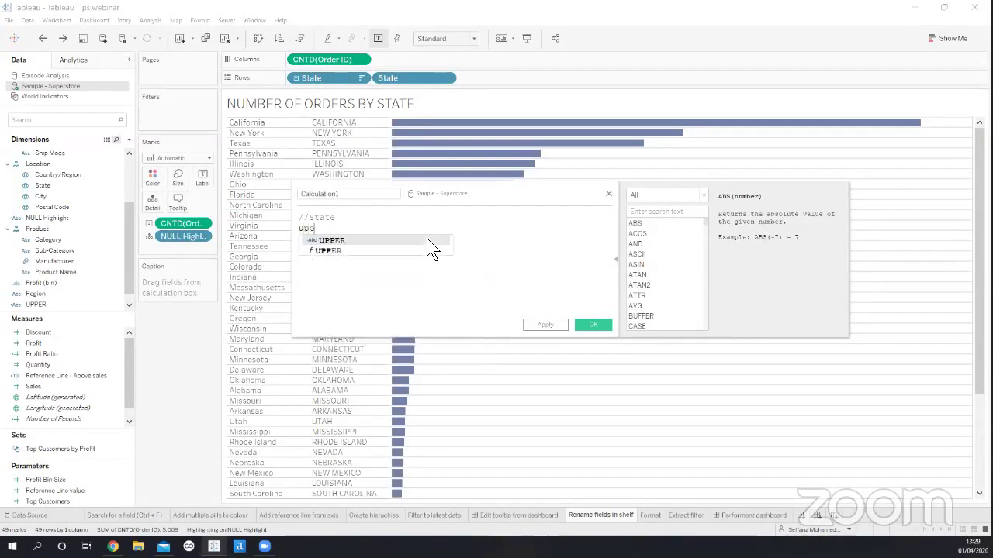
key("Return")
key("BackSpace")
key("BackSpace")
key("BackSpace")
key("BackSpace")
key("BackSpace")
key("BackSpace")
key("BackSpace")
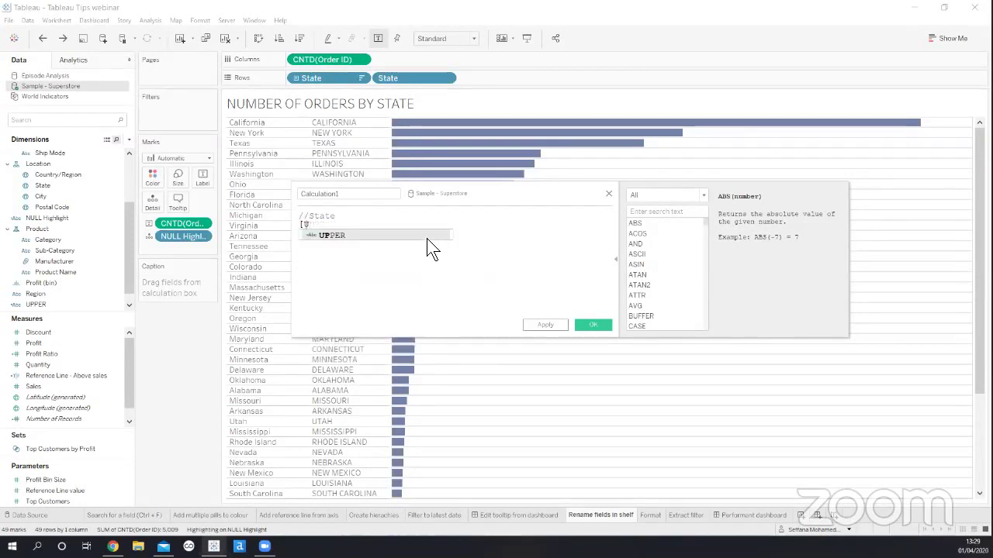
type("U")
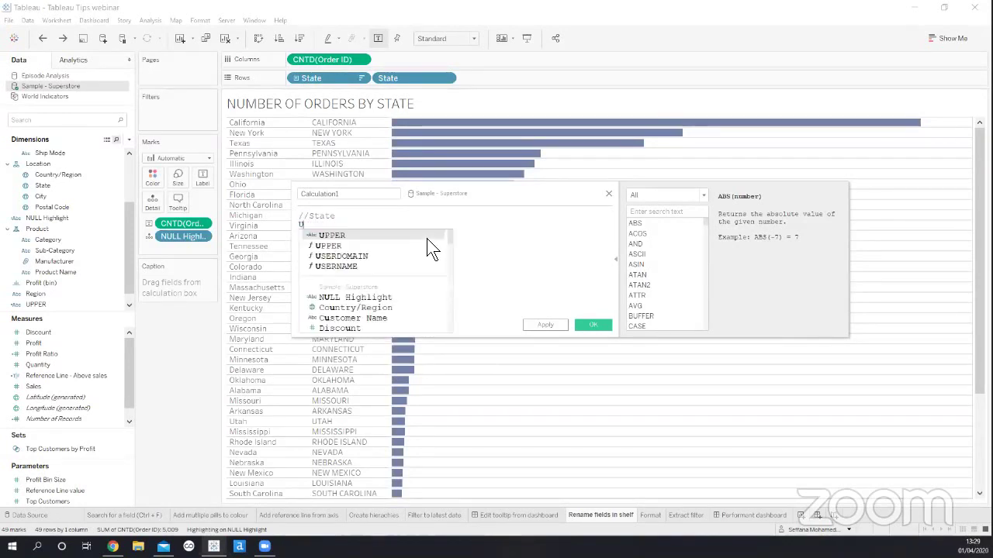
type("PPER(STATE")
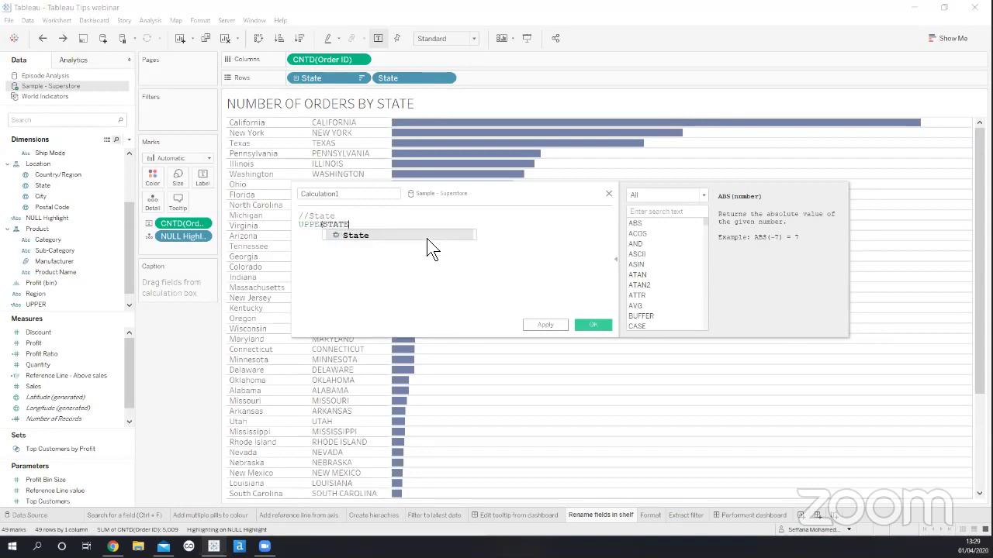
key("Return")
type("))")
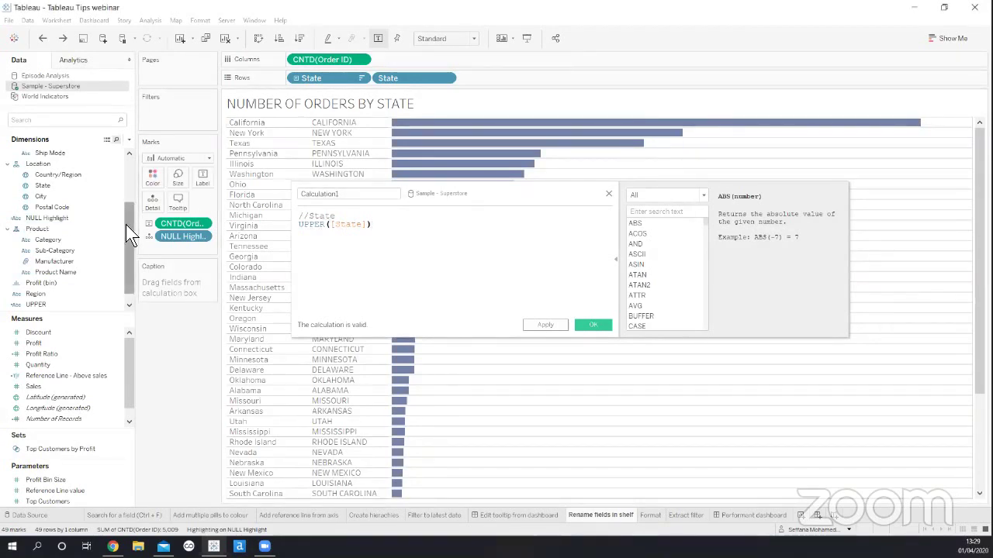
Look through the dimensions list, and close the calculation editor without saving the //State draft
mouse_move(126, 224)
left_mouse_down()
mouse_move(126, 165)
mouse_move(124, 222)
left_mouse_up()
scroll(121, 359, "down", 2)
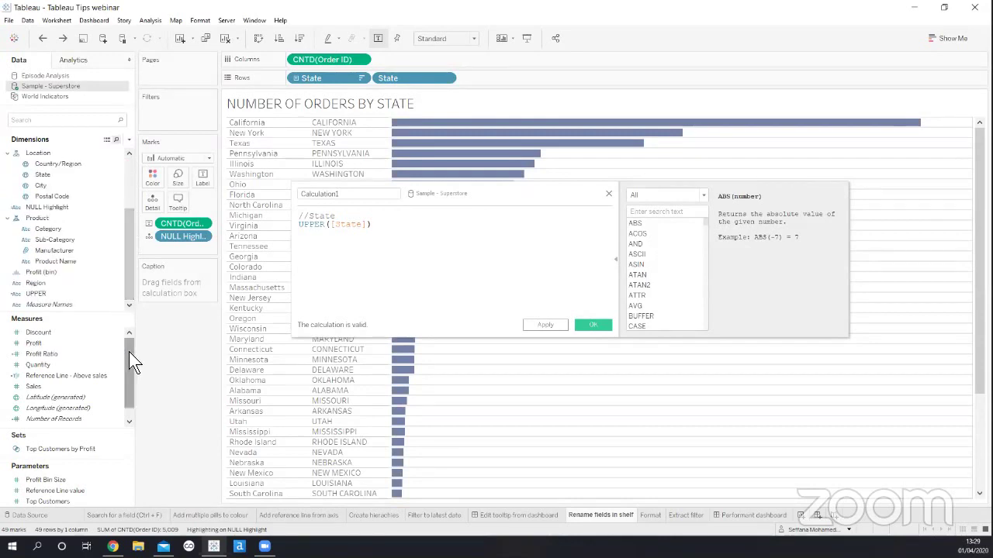
scroll(124, 393, "up", 1)
scroll(126, 256, "up", 3)
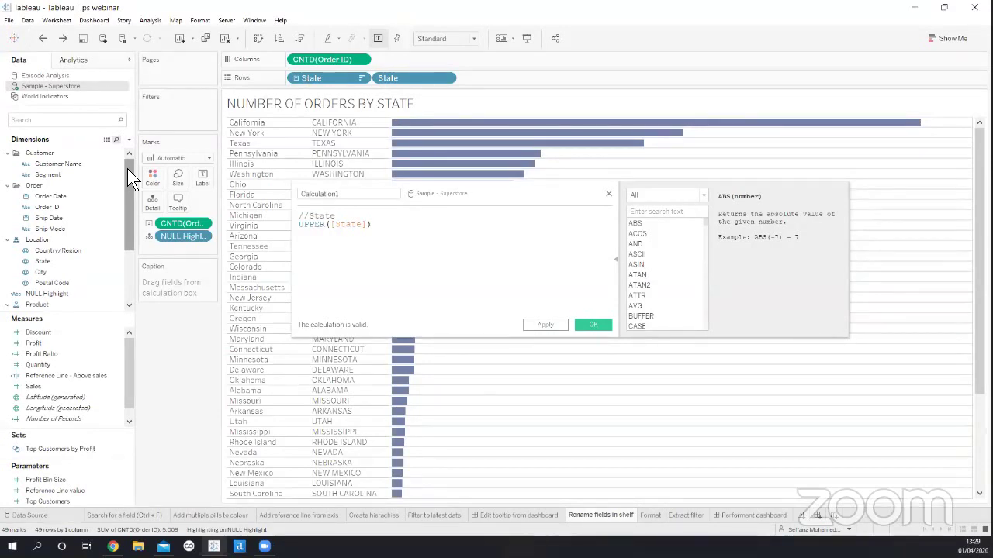
left_click(381, 242)
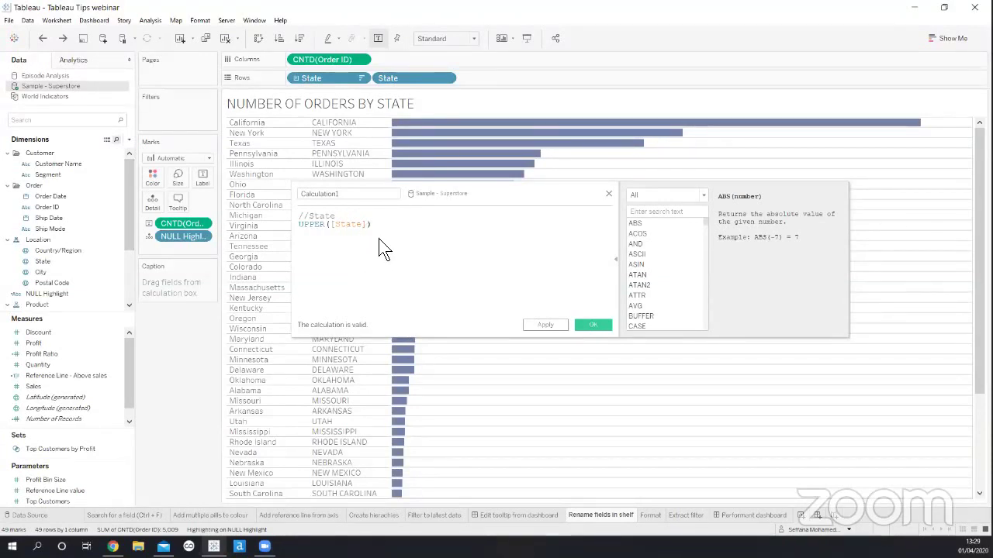
left_click(472, 223)
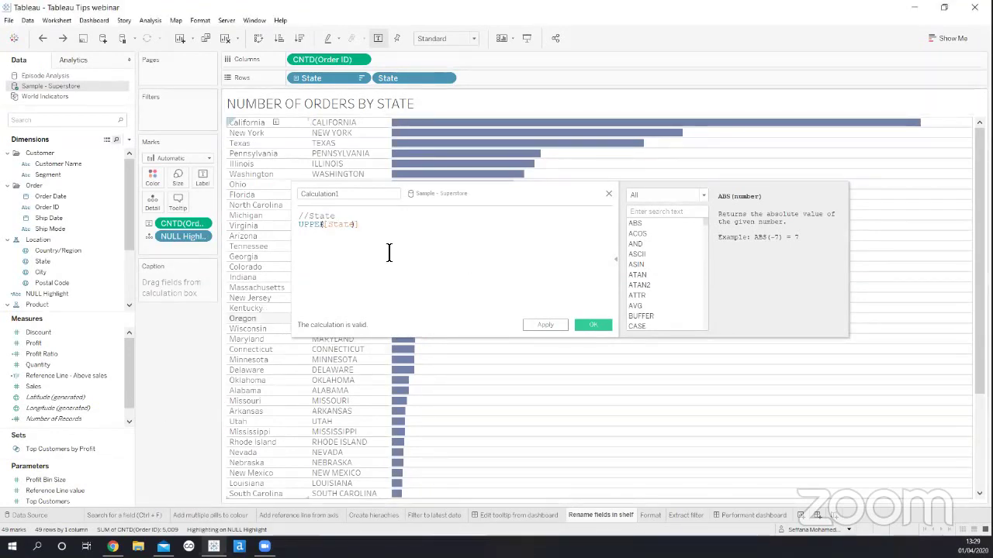
left_click(608, 194)
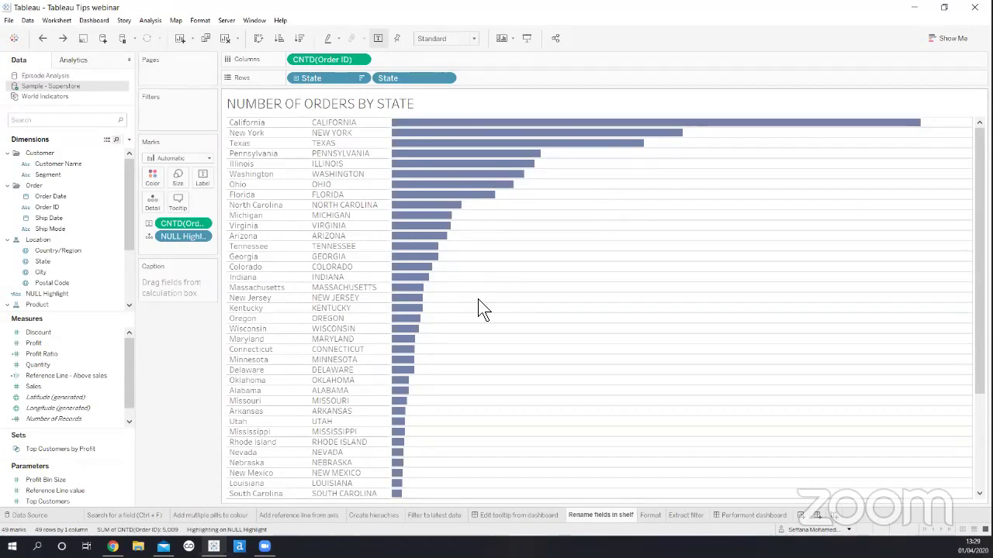
Check the formula behind the inline State calculation on Rows, and remove that calculation from the shelf
left_click(190, 287)
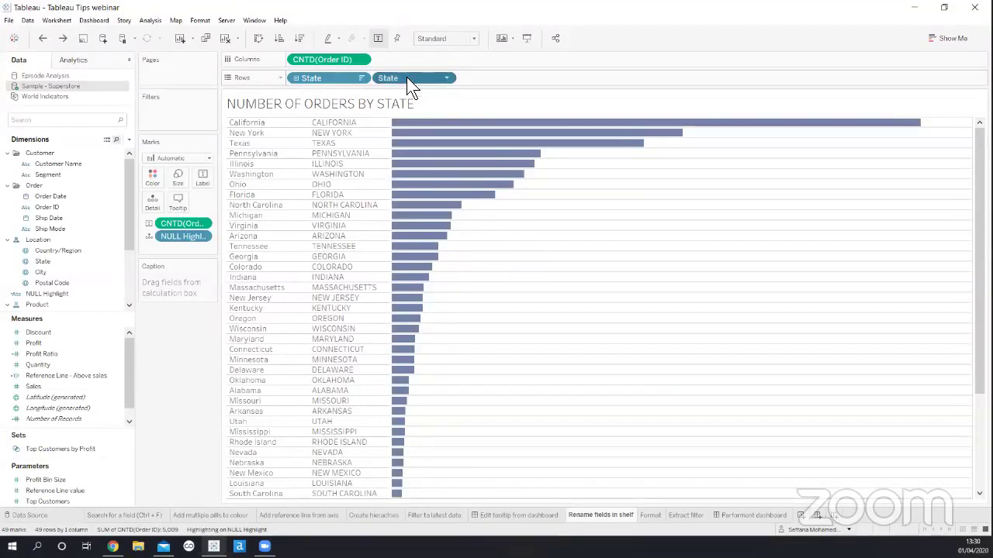
left_click_drag(127, 176, 126, 241)
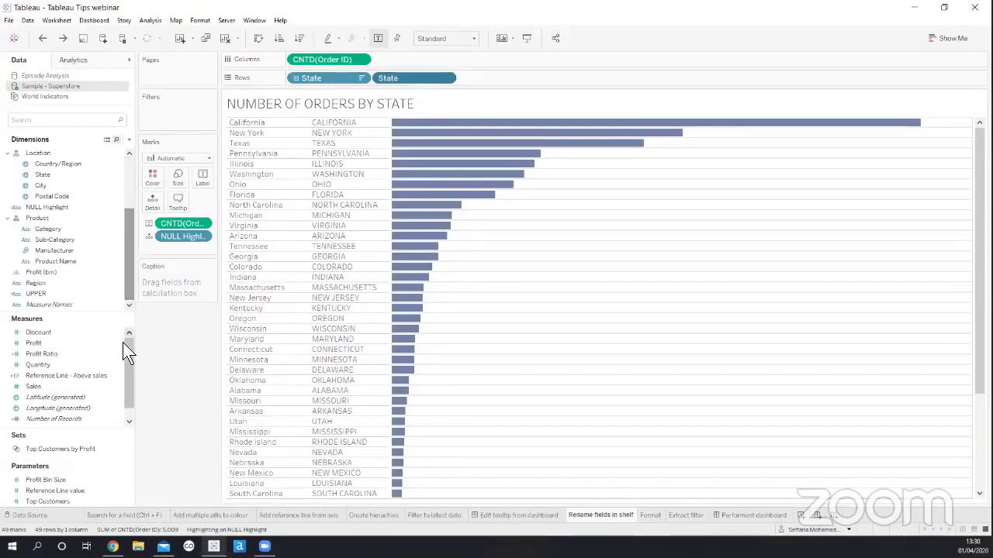
left_click_drag(126, 284, 146, 187)
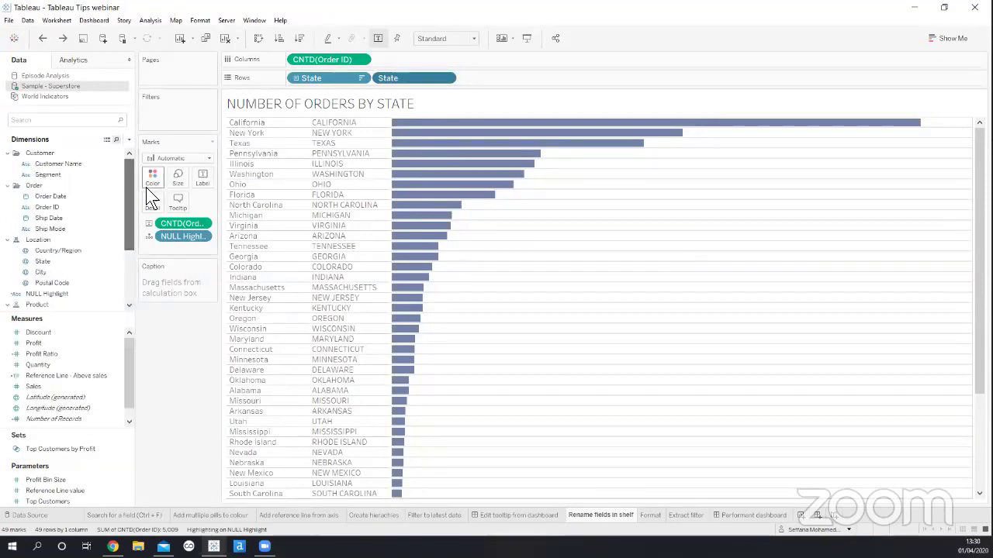
double_click(398, 77)
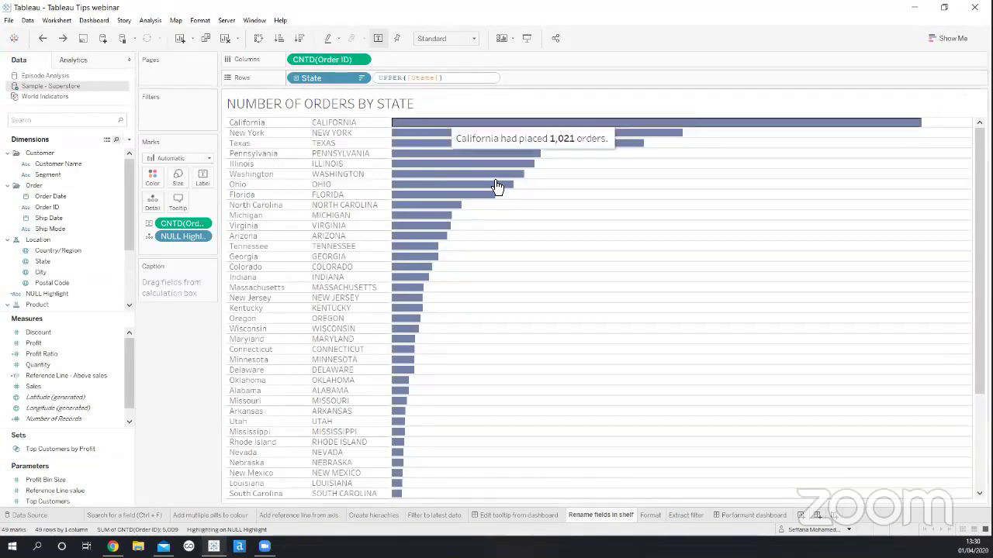
left_click(534, 222)
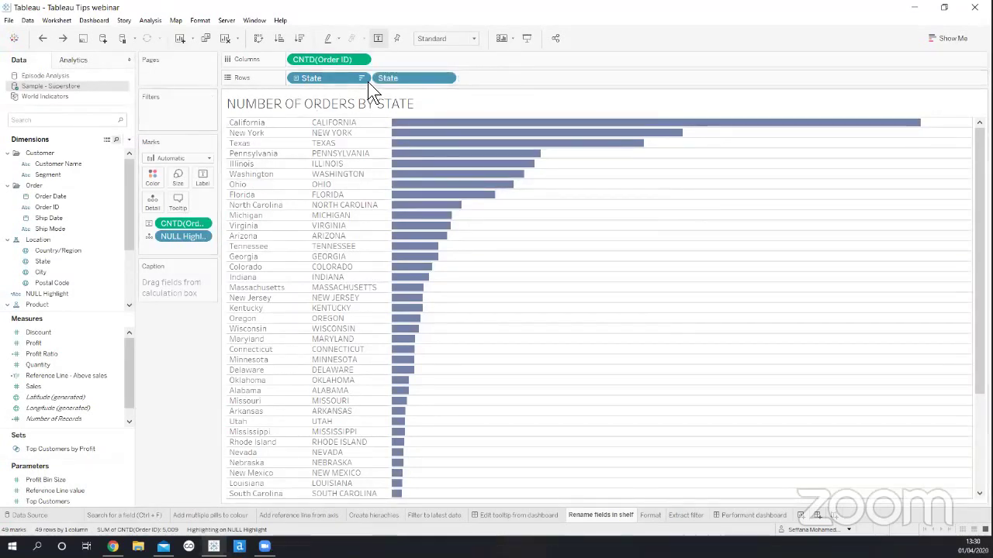
left_click_drag(403, 76, 395, 15)
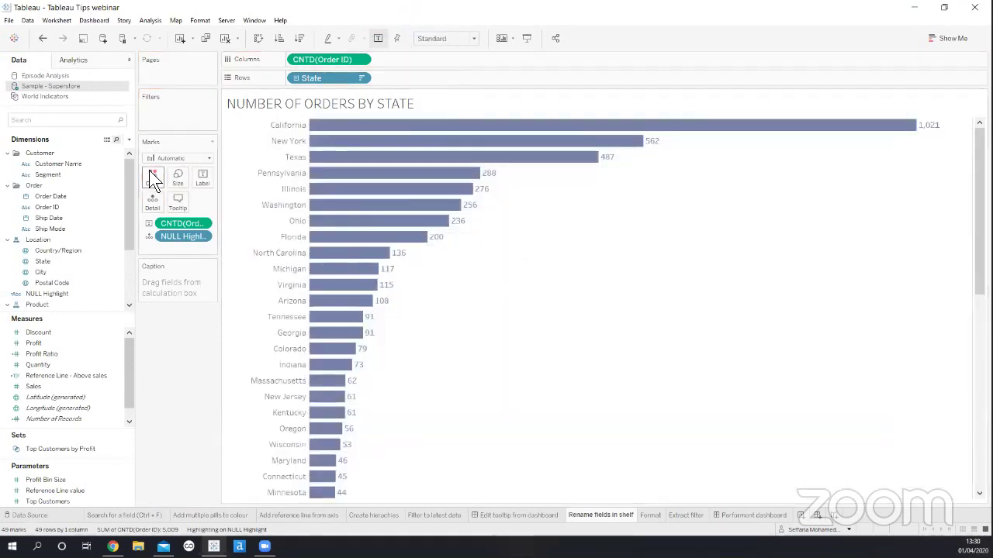
Open the editor for a new calculated field, hide the function reference and widen the editor
left_click(129, 140)
left_click(98, 147)
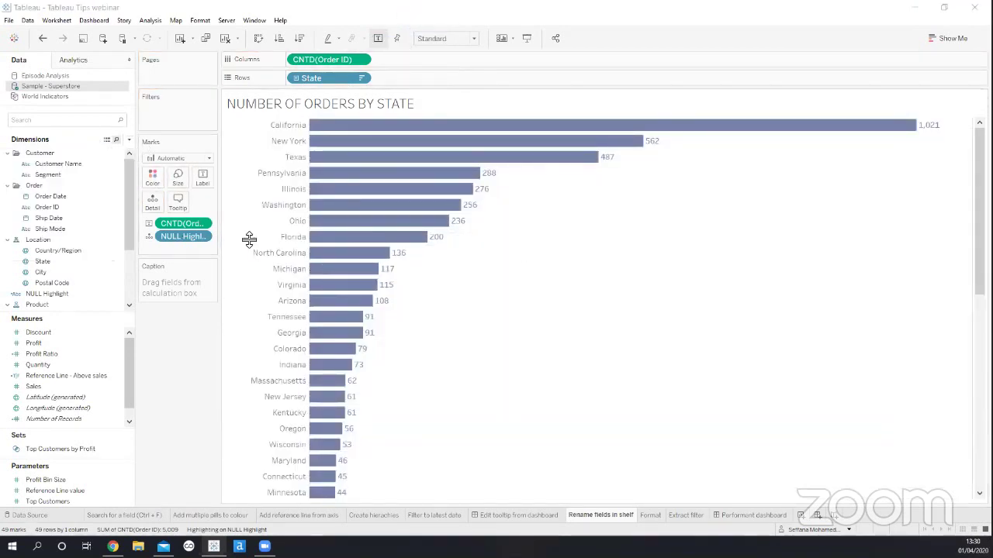
left_click(447, 241)
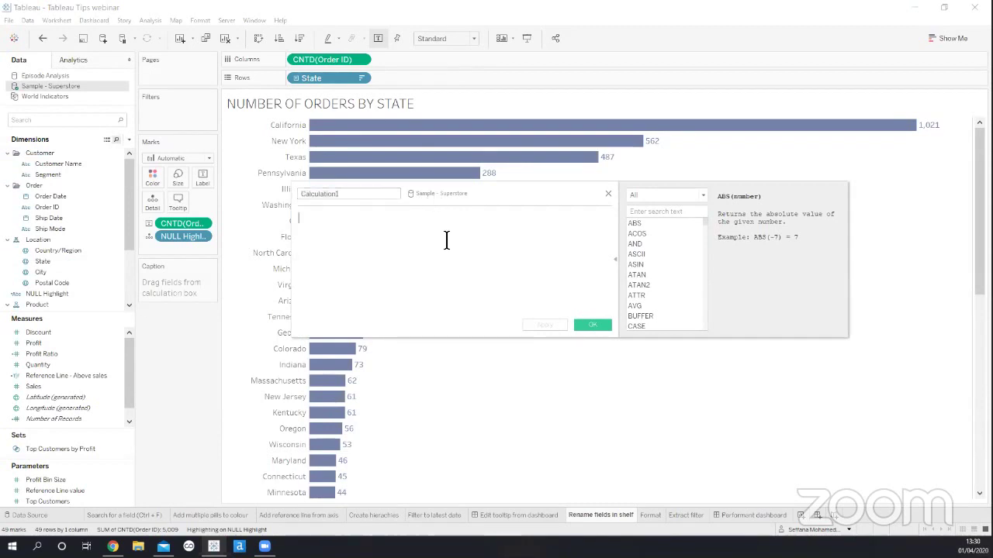
left_click(616, 260)
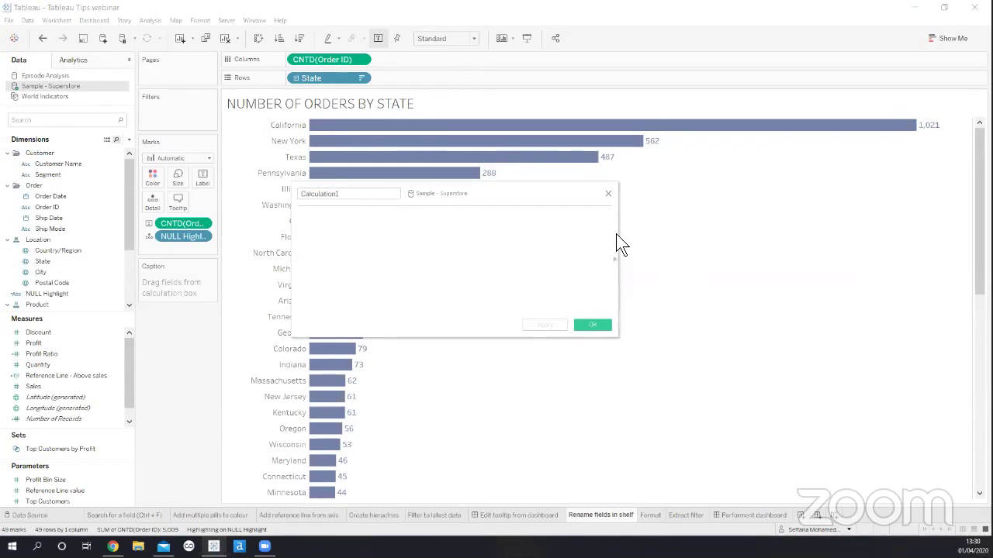
left_click_drag(620, 243, 771, 255)
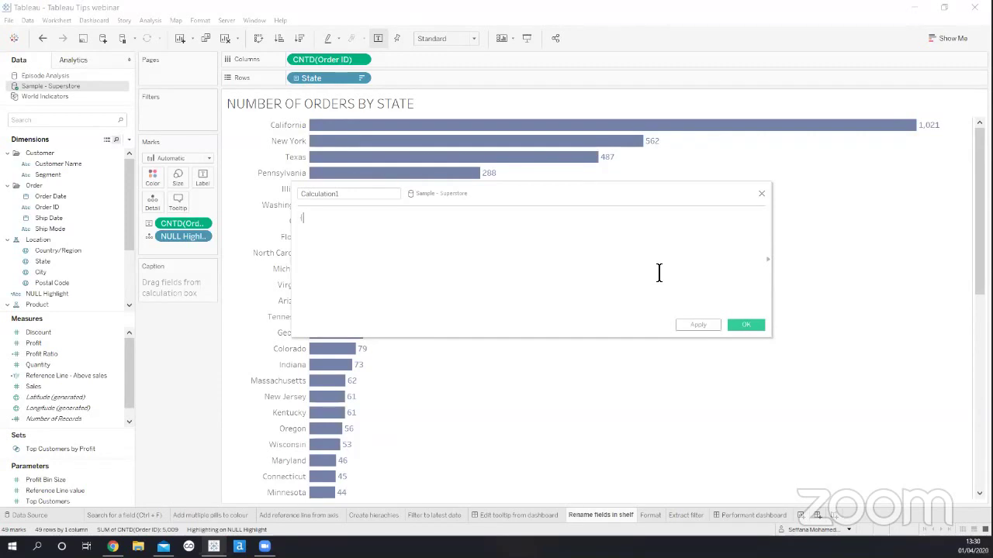
Enter the calculation formula {FIXED [Region] : SUM([Sales])}
type("{FIXED ")
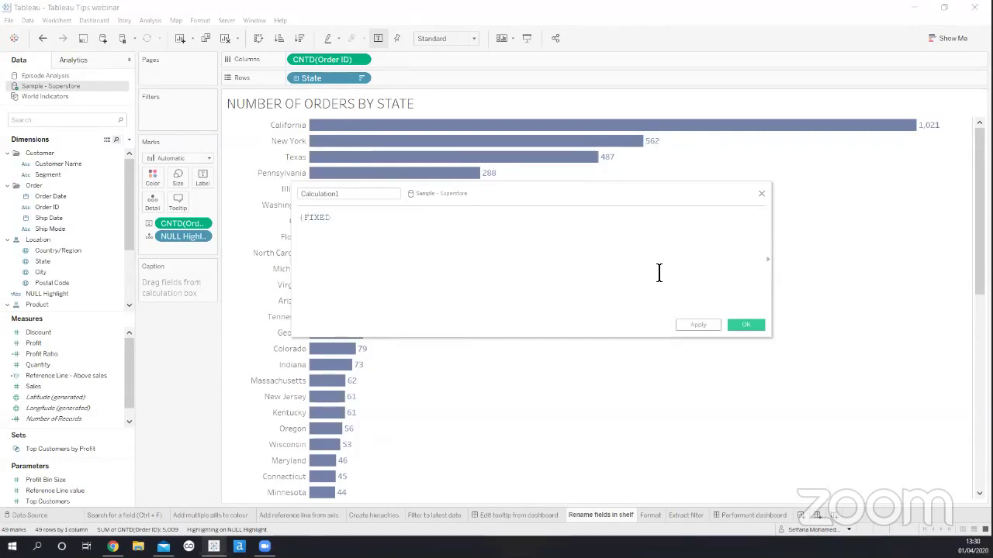
type("[Region] : ")
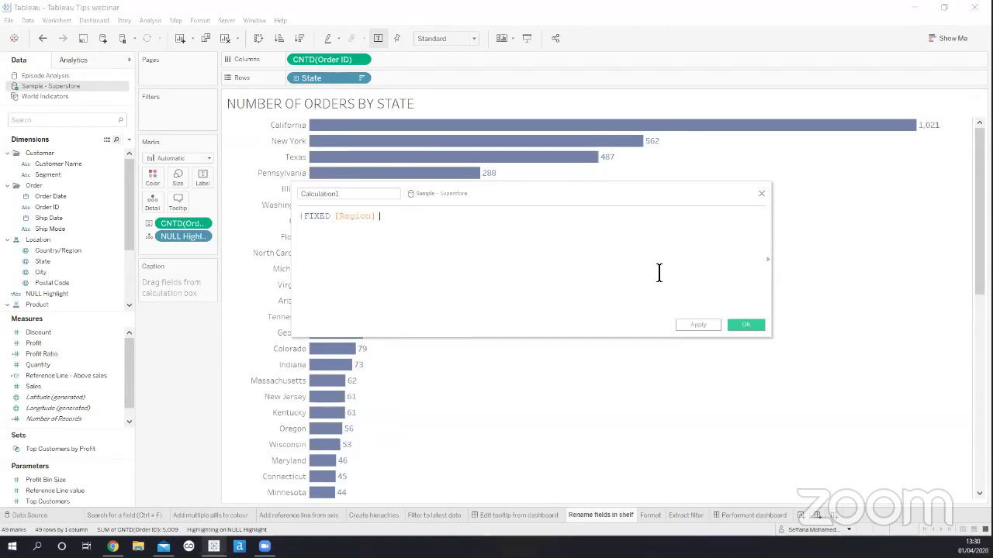
type("SUM([Sales])")
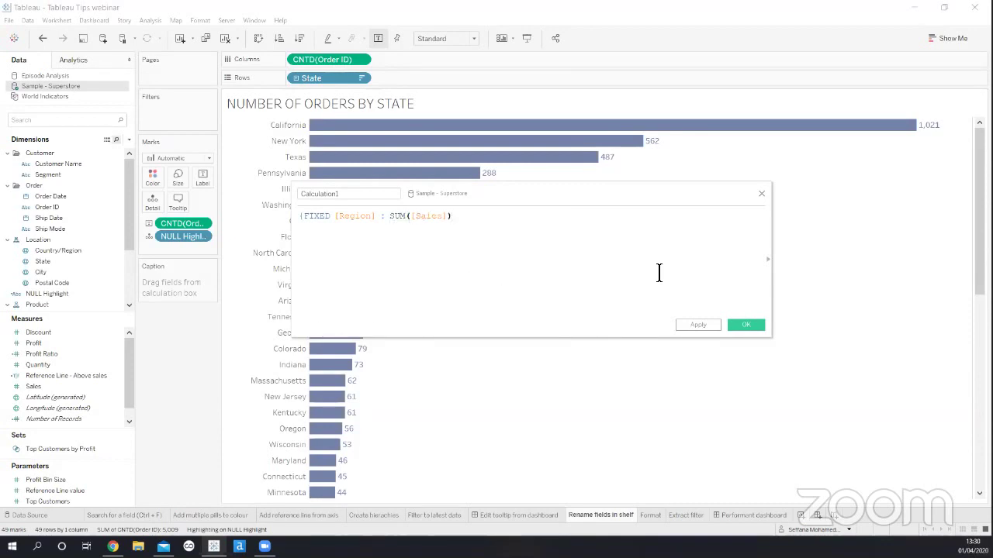
type("}")
On a new worksheet, place [Region] from the open formula on Rows and SUM([Sales]) from it on Columns
left_click(801, 517)
left_click_drag(544, 197, 543, 218)
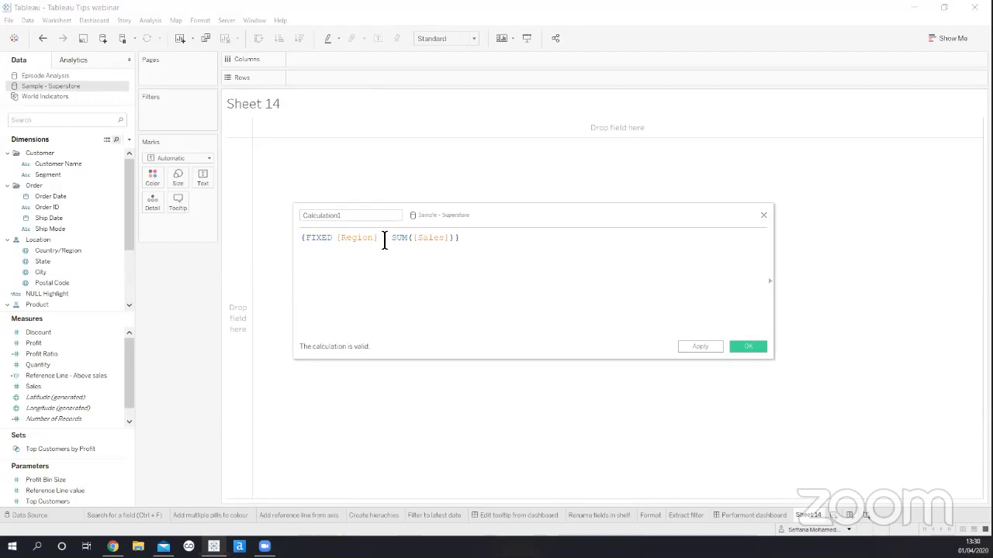
left_click_drag(383, 241, 338, 238)
left_click_drag(371, 236, 359, 85)
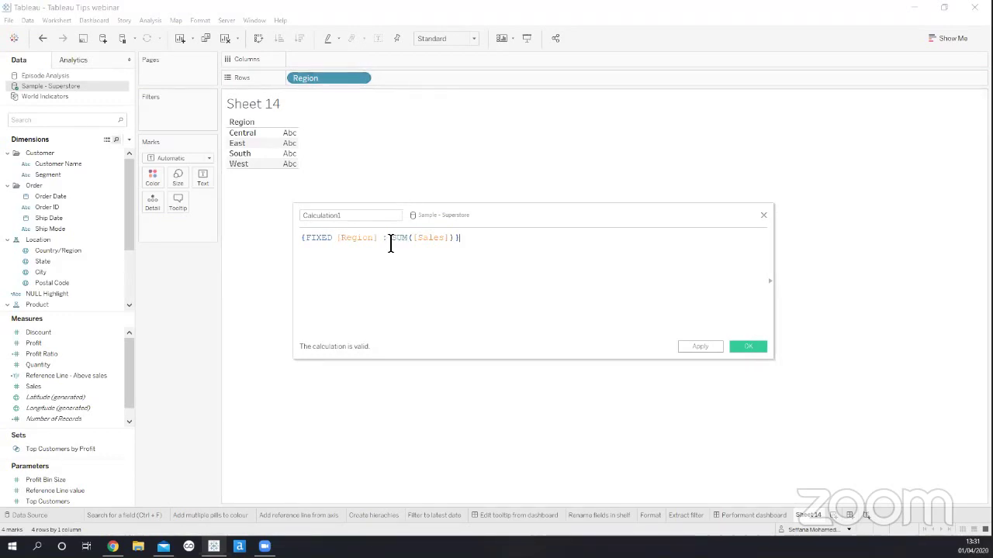
left_click_drag(393, 239, 457, 240)
left_click_drag(419, 246, 357, 59)
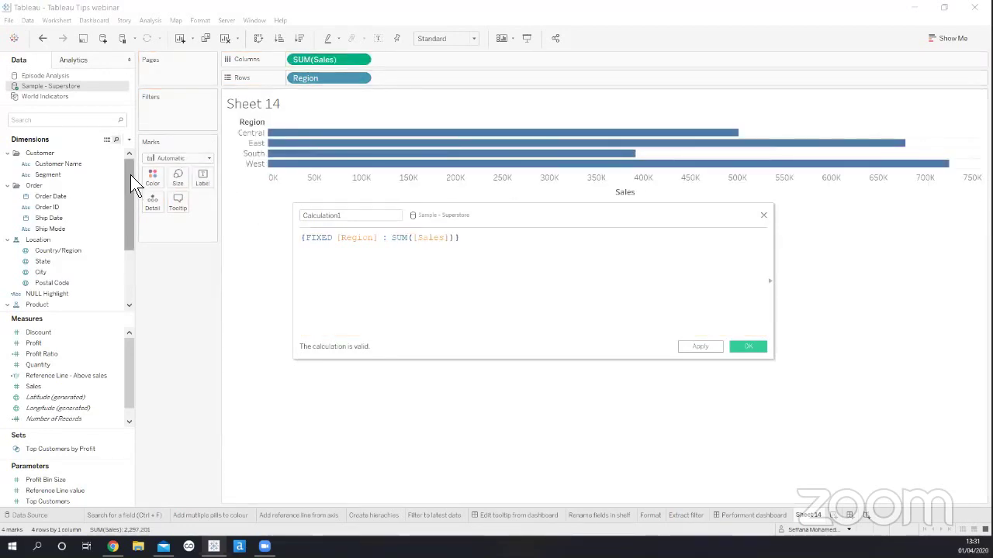
left_click_drag(130, 175, 132, 346)
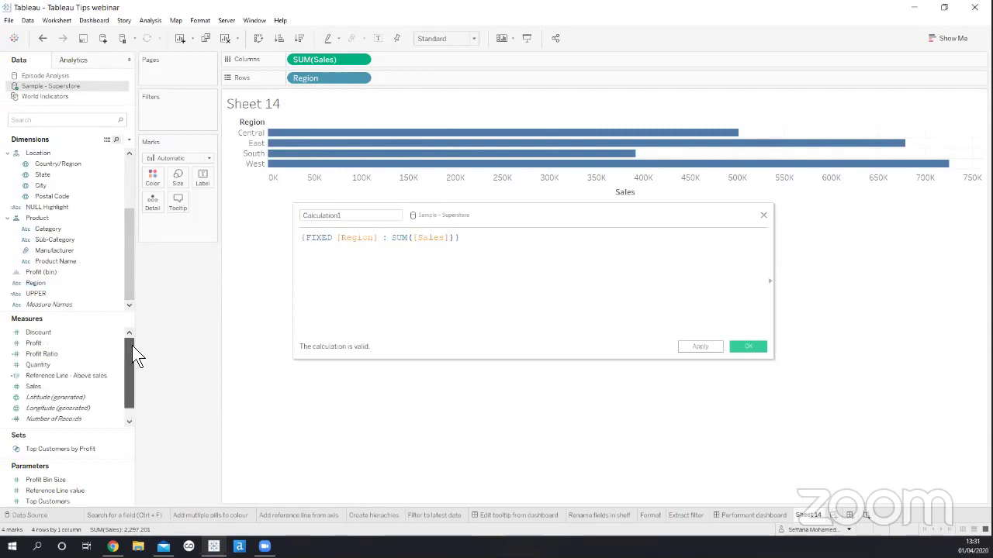
left_click_drag(132, 246, 132, 176)
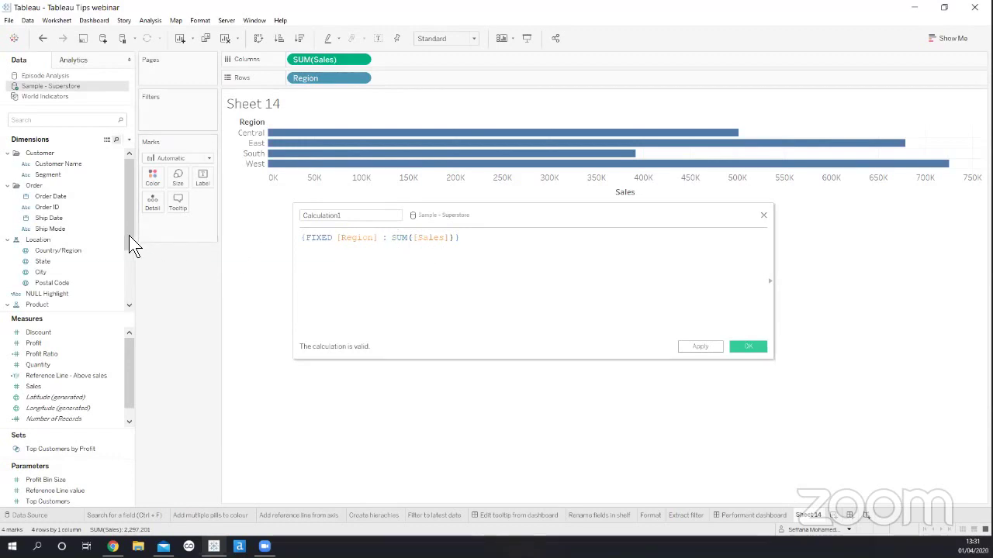
mouse_move(129, 235)
left_mouse_down()
mouse_move(122, 291)
mouse_move(127, 227)
left_mouse_up()
left_click(340, 245)
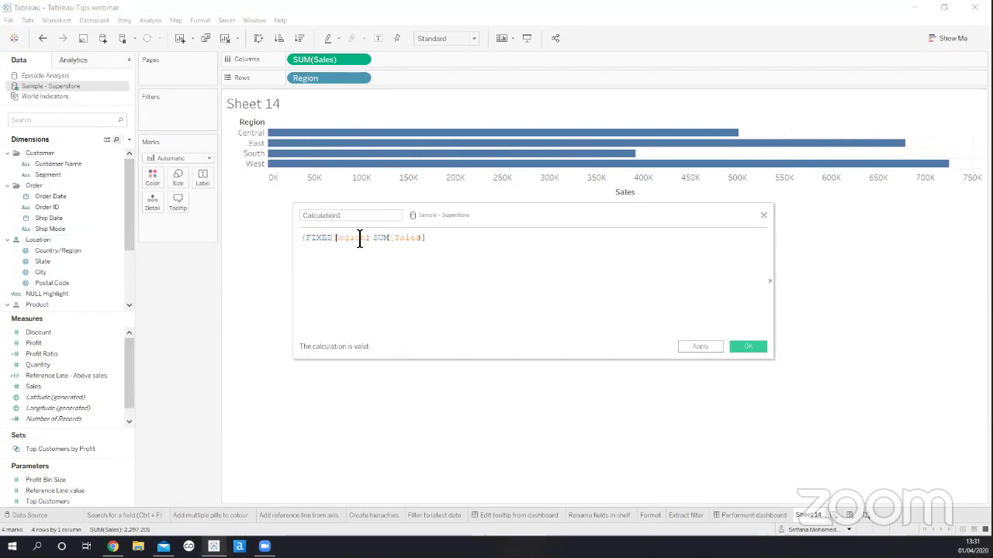
left_click(467, 252)
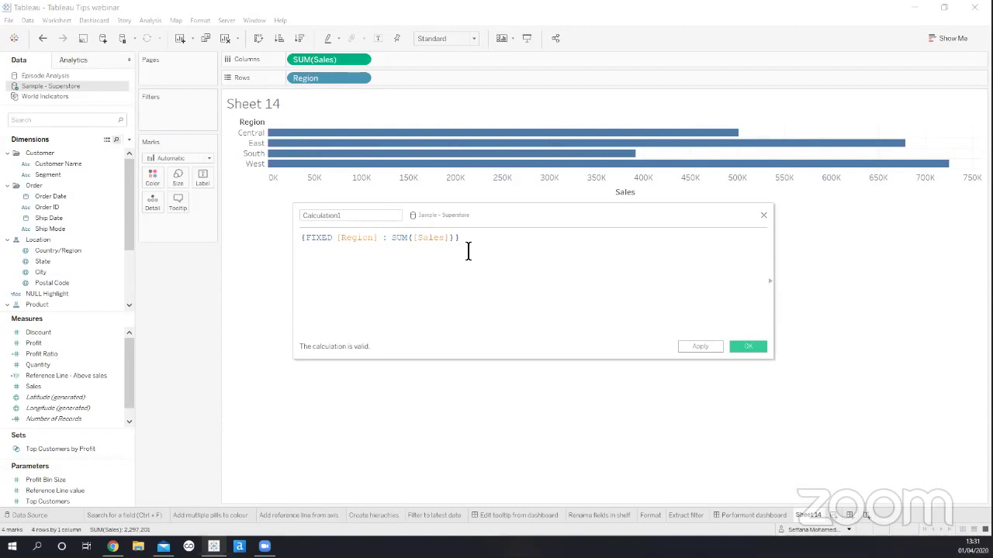
Replace the entire formula in the open calculation editor with [Sales]
double_click(416, 237)
left_click_drag(456, 244, 305, 237)
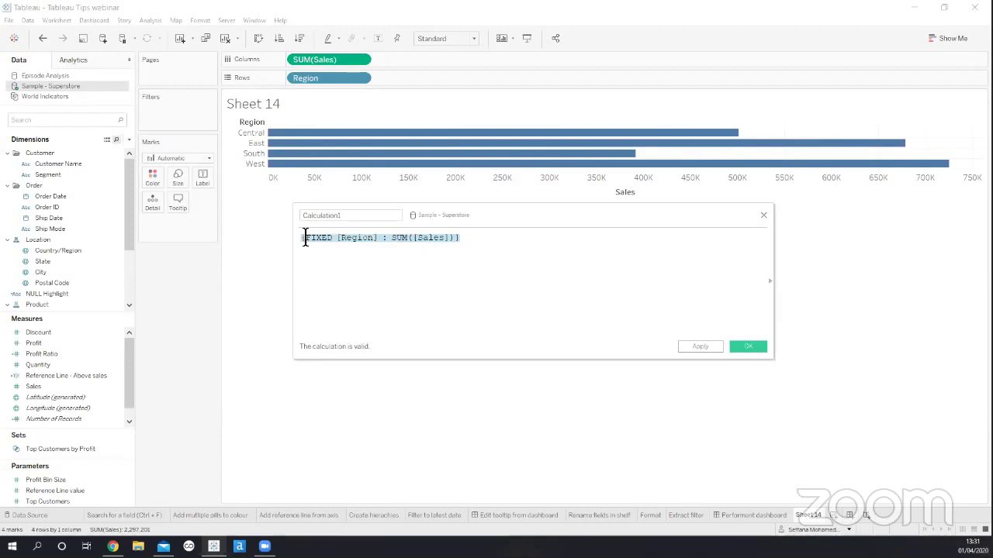
type("[Sales]")
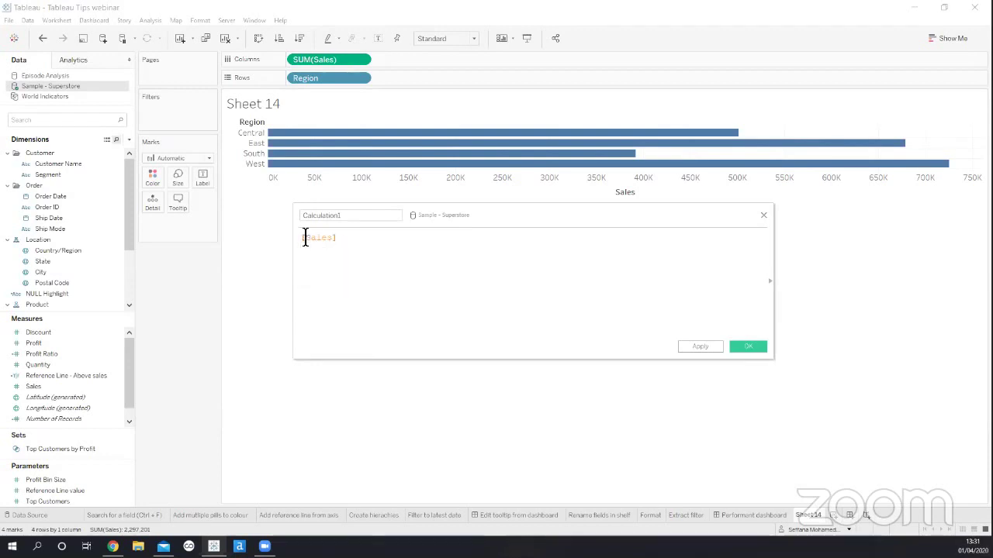
Place [Sales] from the formula on Columns after SUM(Sales) with the AVG(Sales) aggregation, and close the calculation editor without saving
double_click(305, 238)
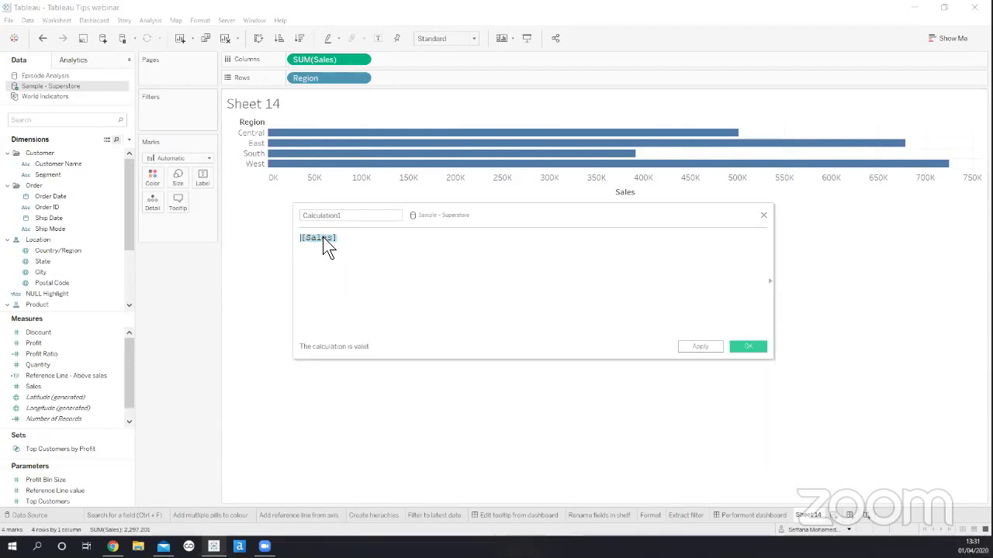
left_click_drag(323, 237, 400, 60)
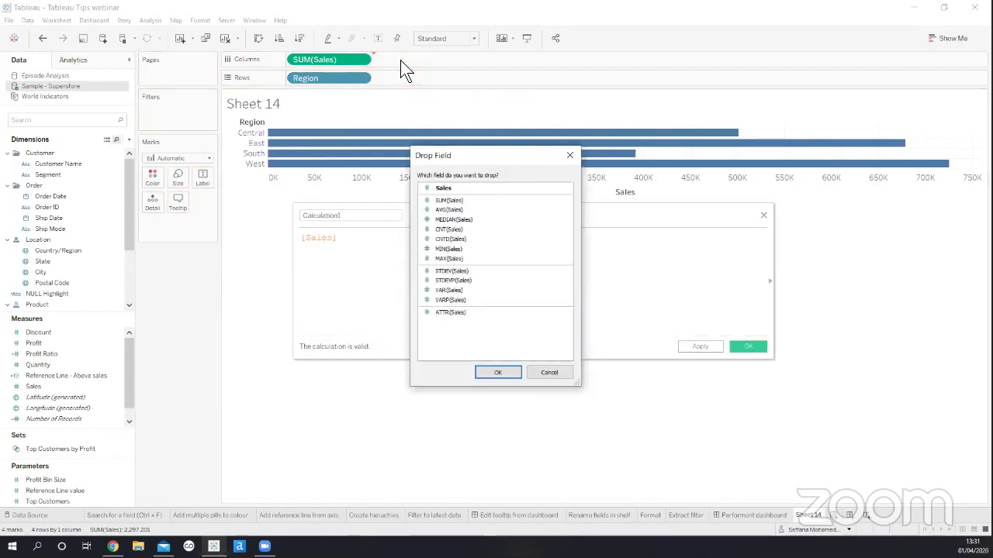
double_click(488, 209)
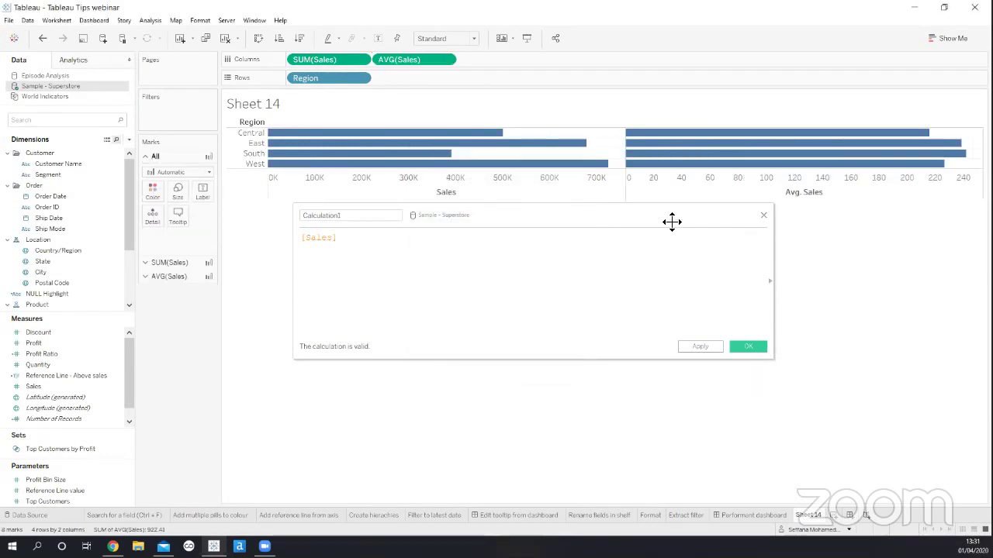
left_click(763, 216)
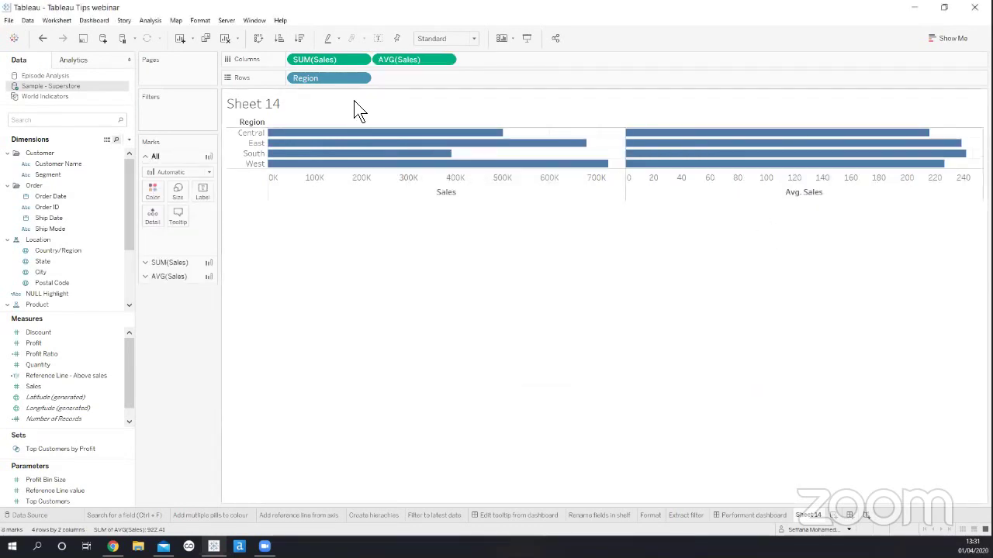
left_click(228, 36)
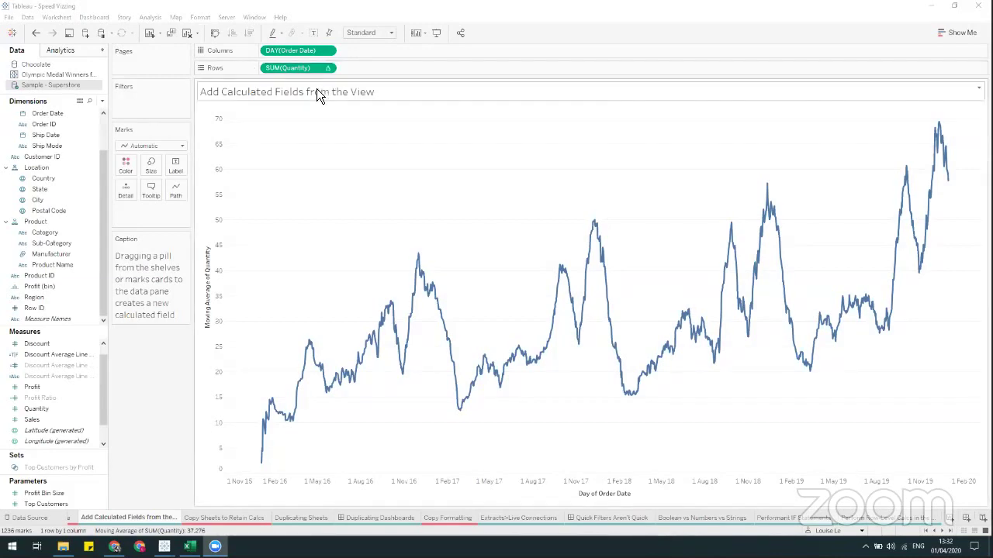
Inspect the moving-average formula behind the Quantity field in Rows without changing it
double_click(307, 69)
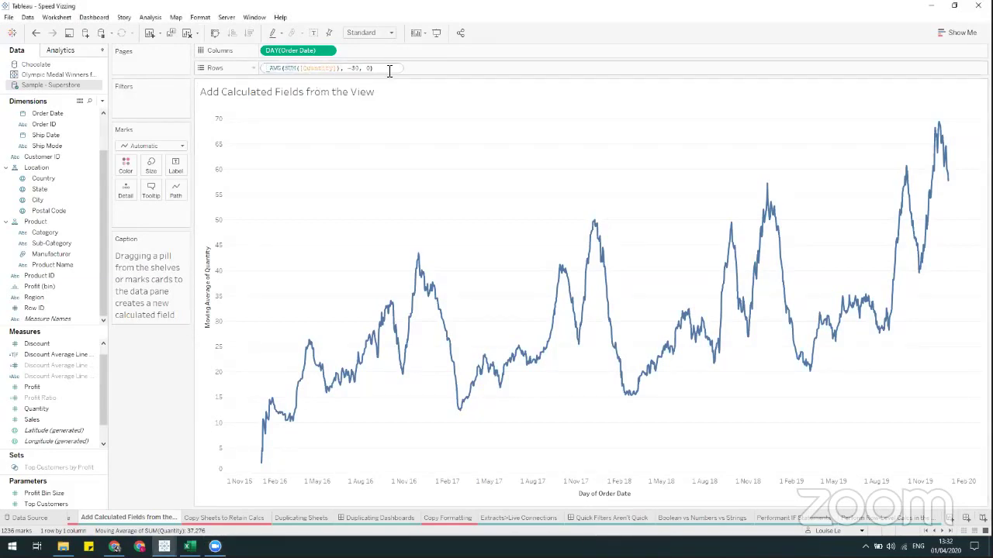
left_click_drag(385, 70, 358, 70)
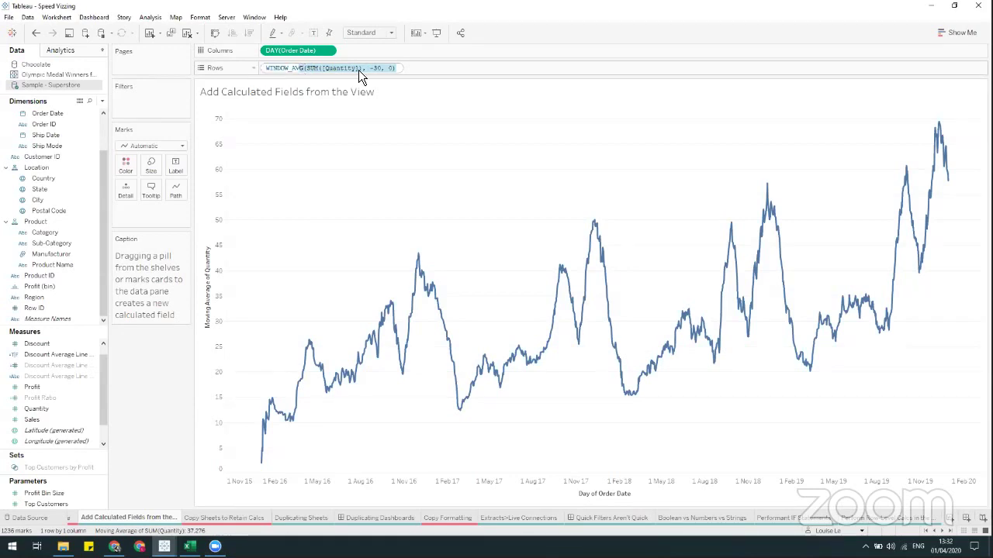
left_click(386, 123)
Add an ad-hoc calculation SUM([Sales])/SUM([Profit]) to Rows beside the Quantity field
double_click(364, 70)
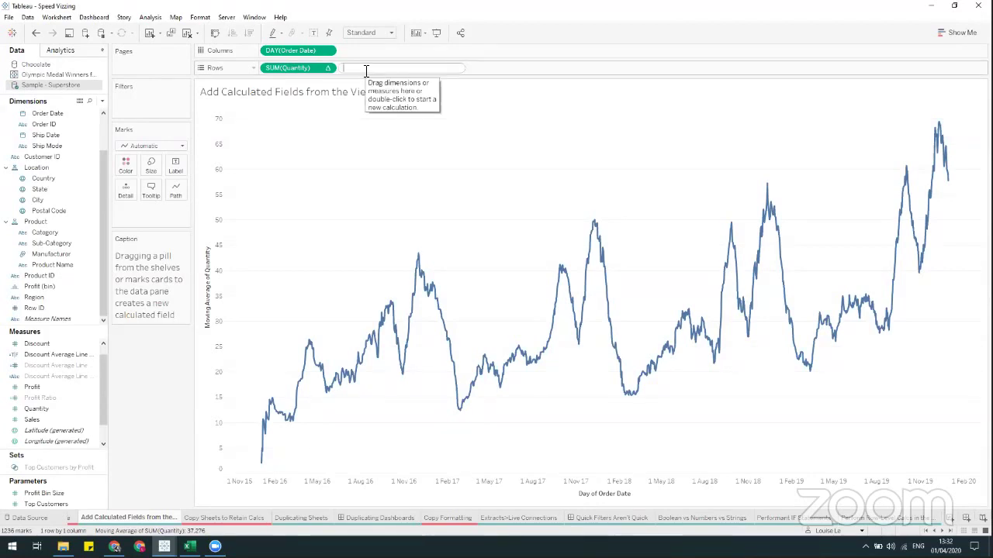
type("sum")
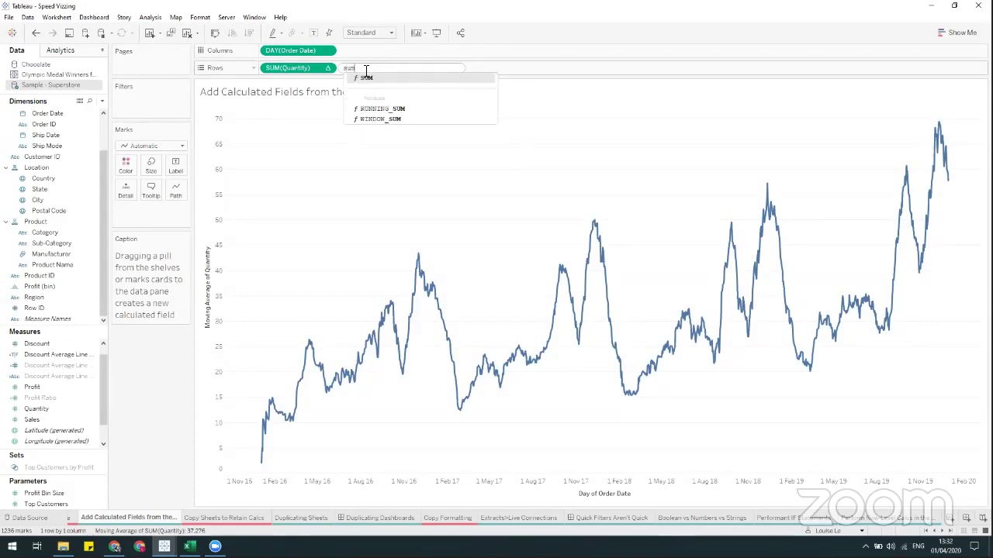
key("Return")
type("sa")
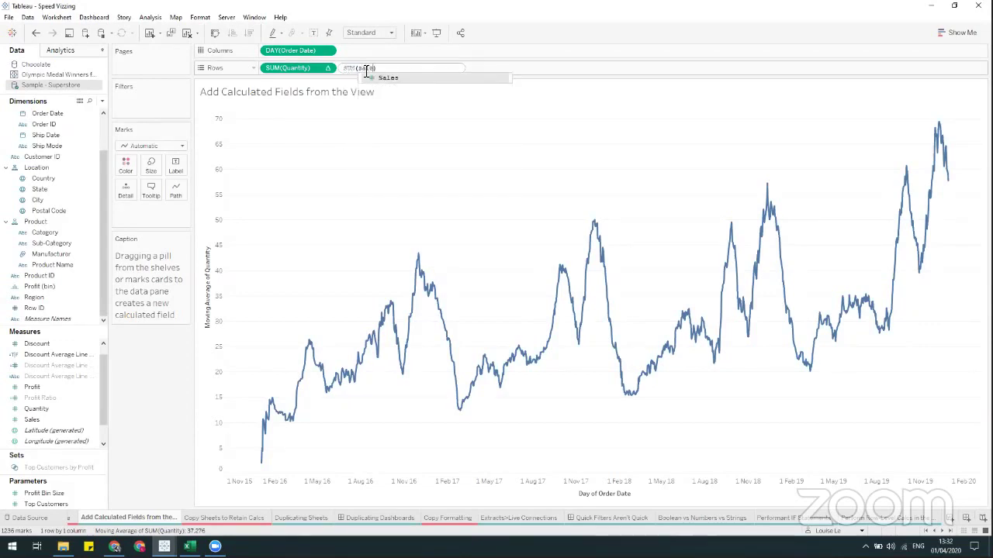
type("le")
key("Return")
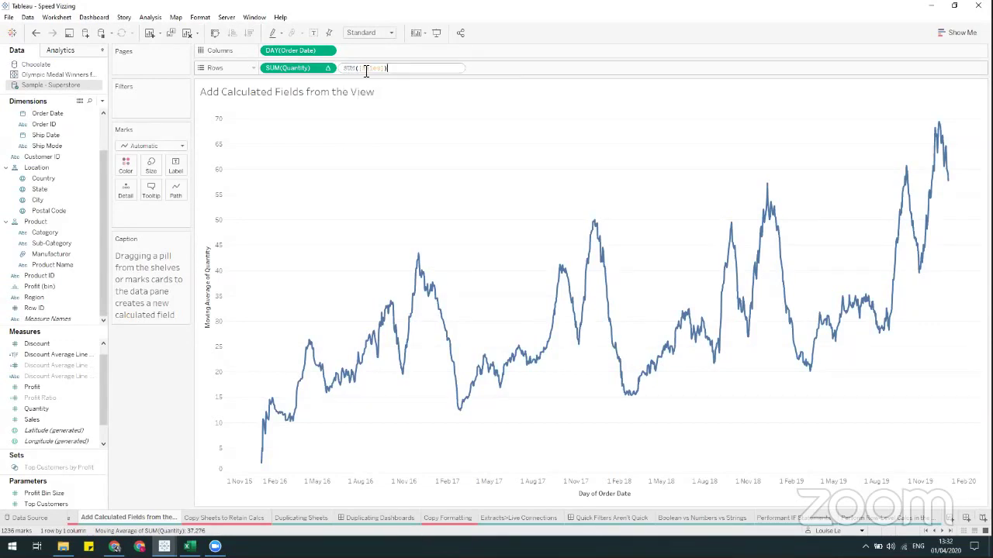
type("/sum")
key("Return")
type("pro")
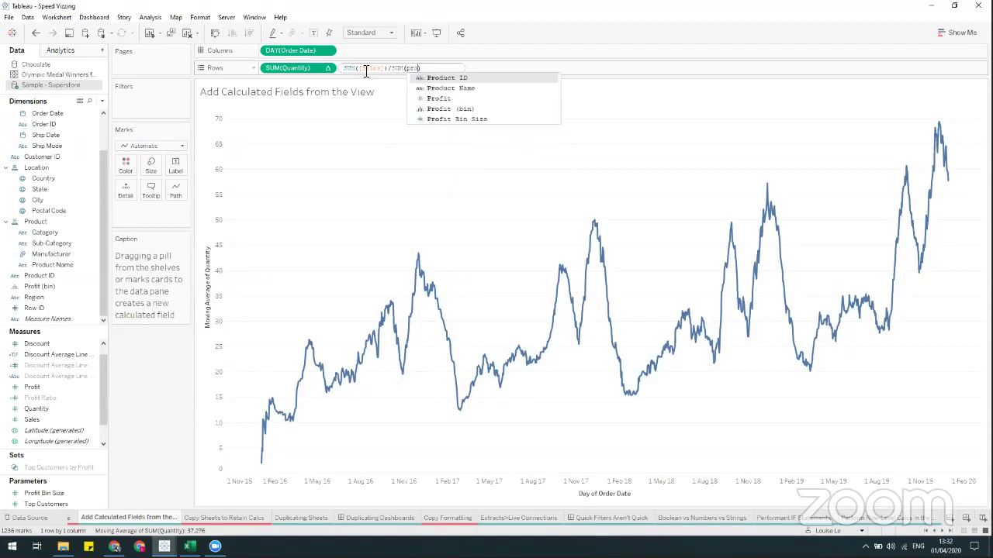
key("Down")
key("Down")
key("Return")
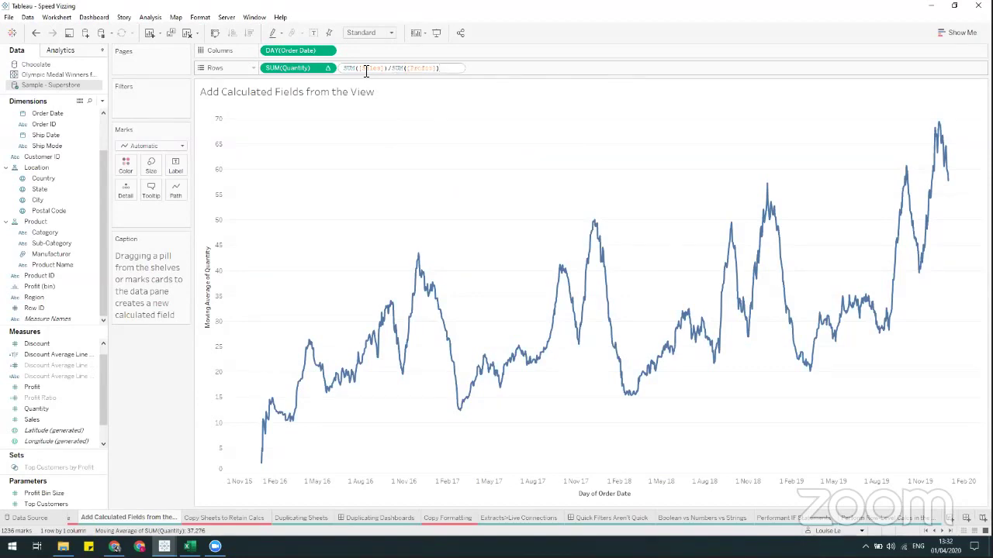
key("Return")
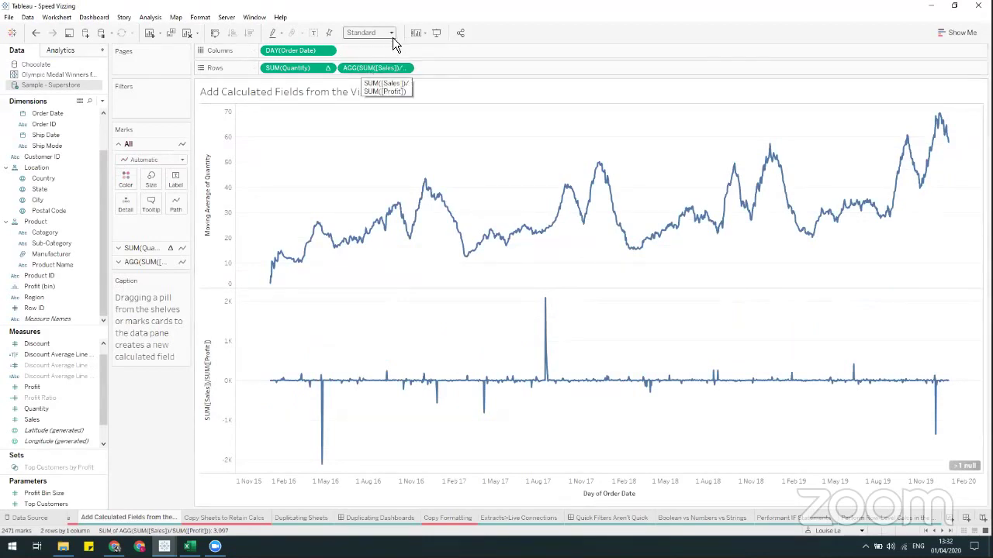
Save the ad-hoc Sales/Profit calculation from Rows as a measure named Profit Ratio in the data source
left_click_drag(376, 67, 48, 246)
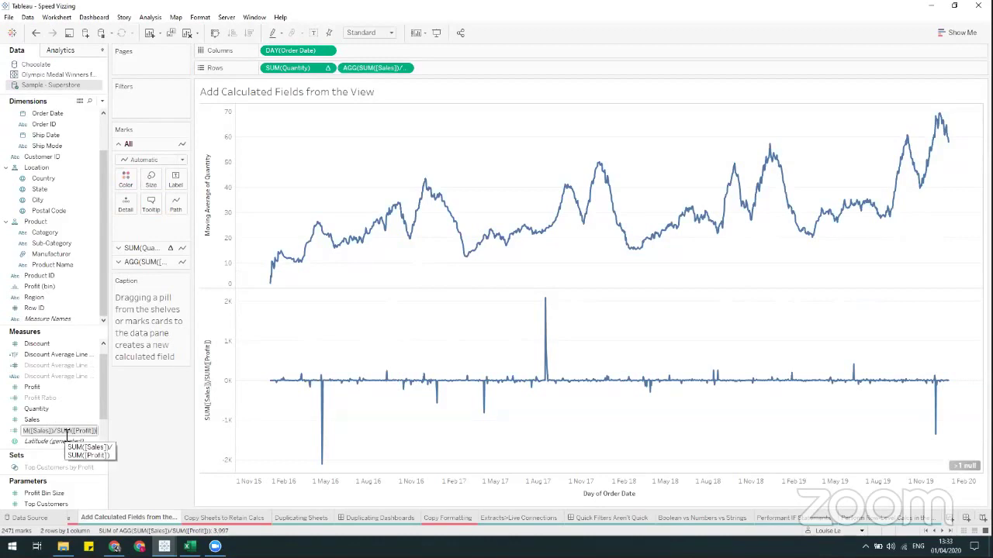
type("Profit Ratio")
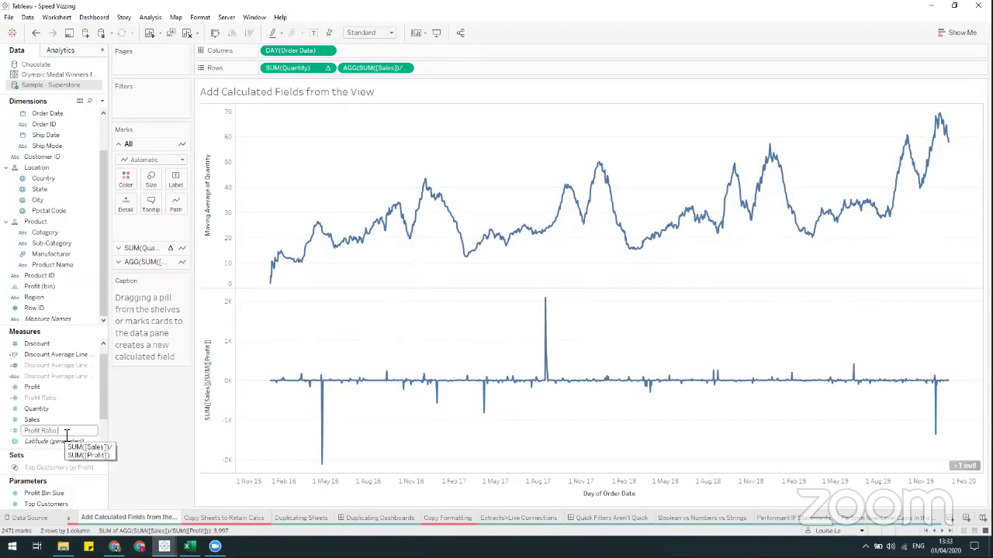
key("Return")
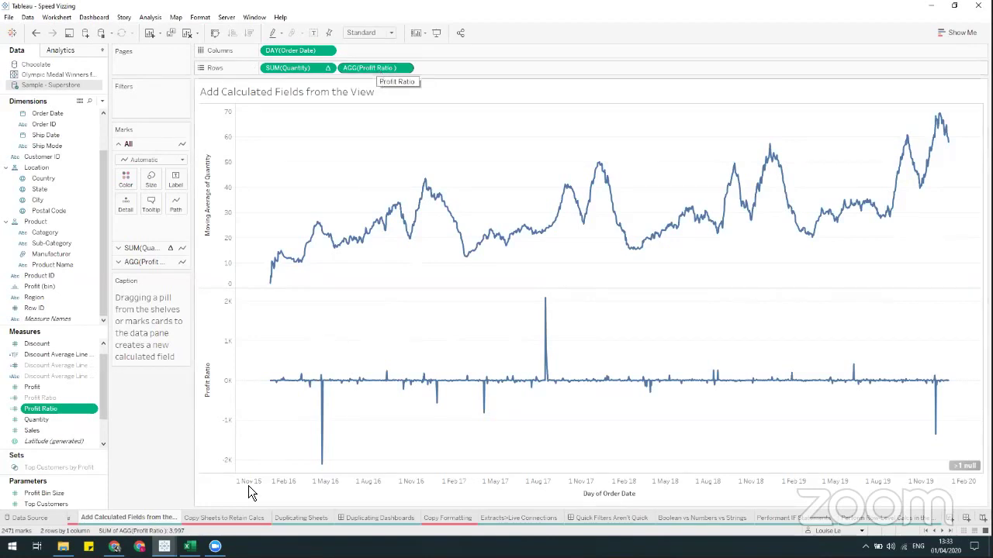
On the Copy Sheets to Retain Calcs worksheet, place average Discount on Rows and copy the whole sheet
left_click(221, 518)
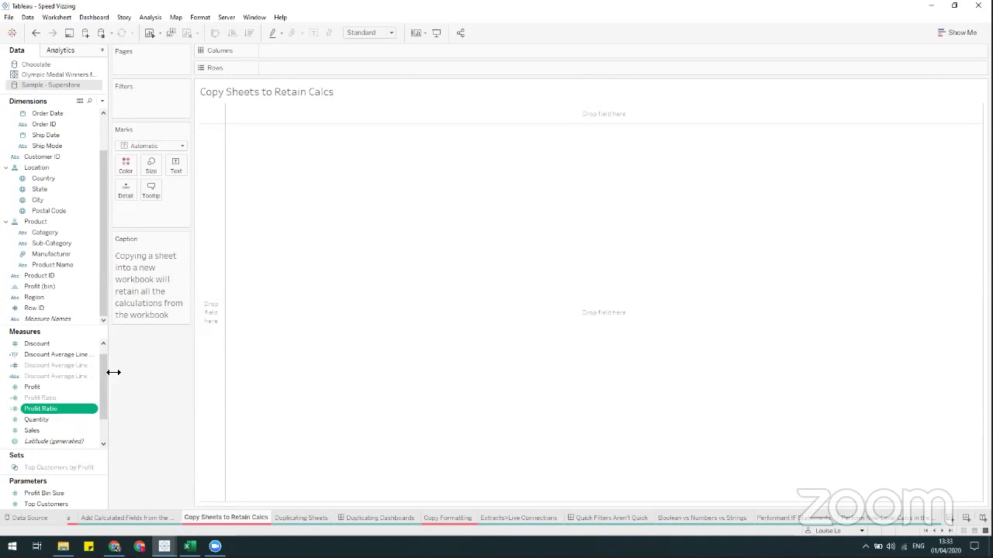
left_click_drag(50, 346, 310, 72)
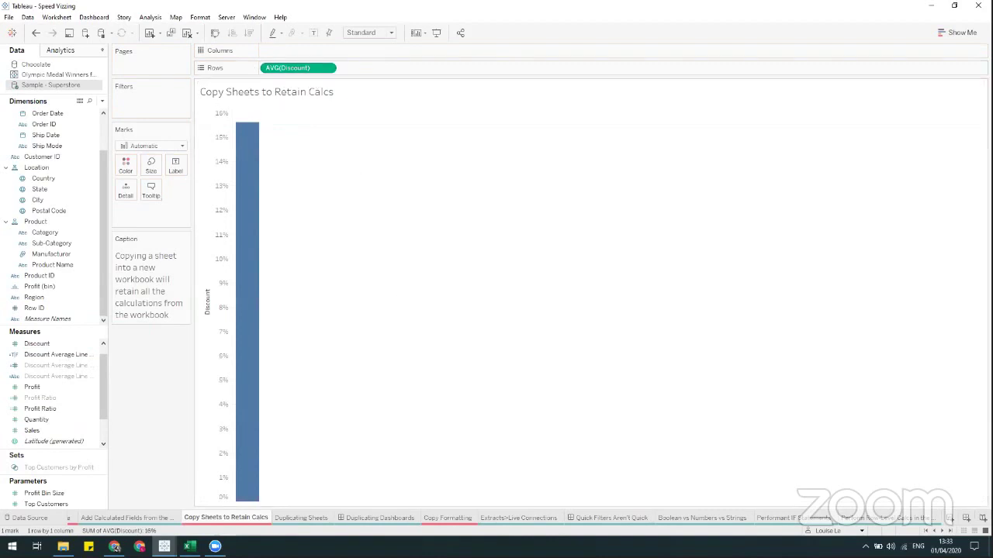
right_click(214, 525)
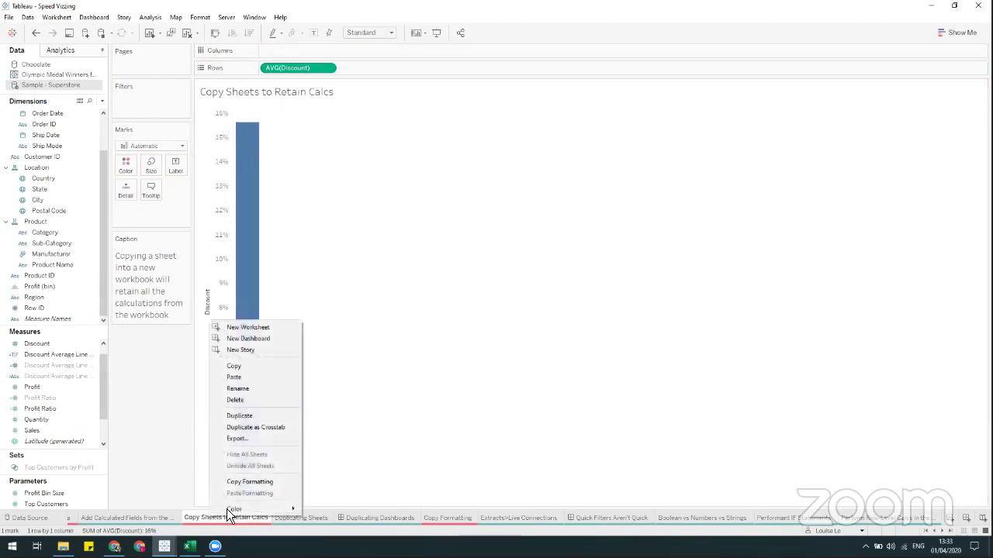
left_click(247, 367)
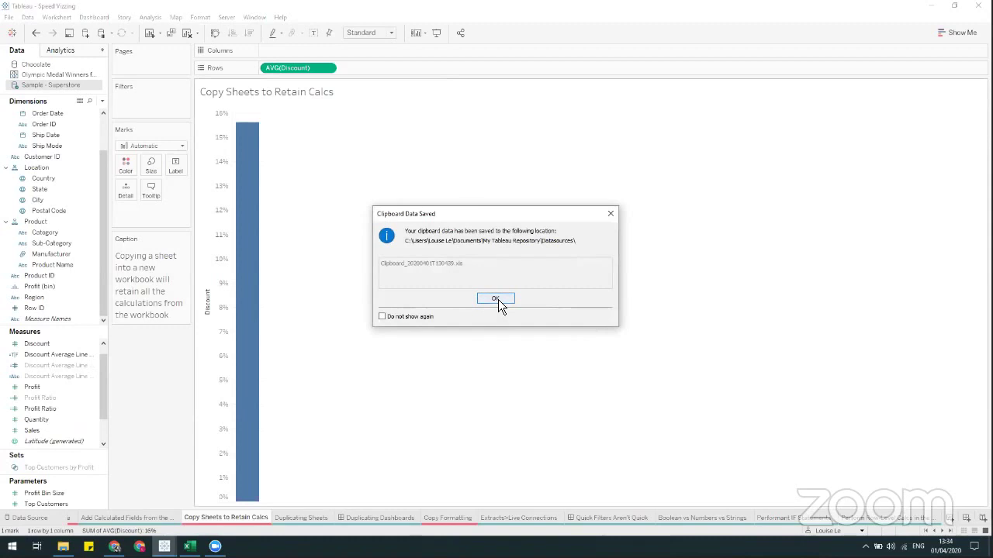
left_click(497, 299)
Switch to the Book2 workbook and paste the copied worksheet into it
mouse_move(162, 547)
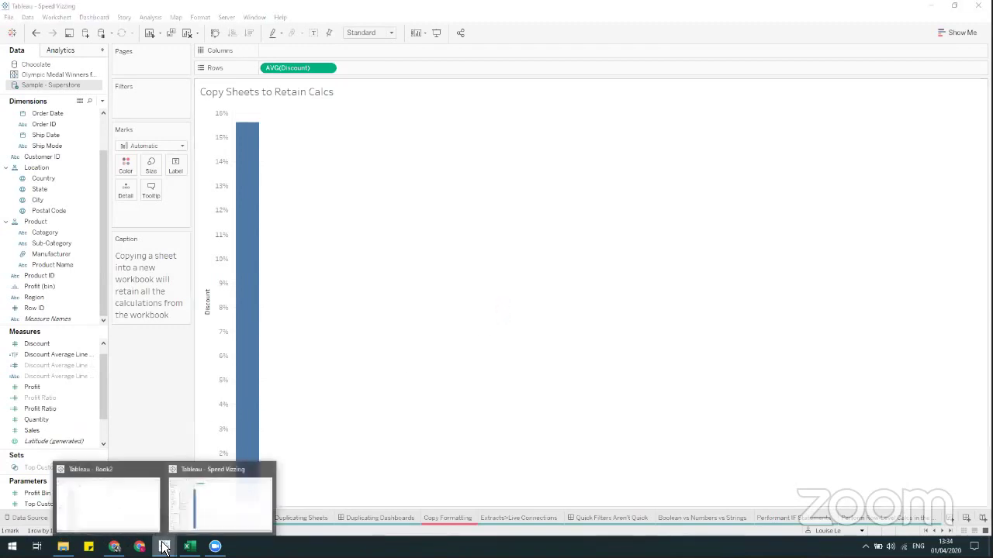
left_click(126, 518)
right_click(87, 521)
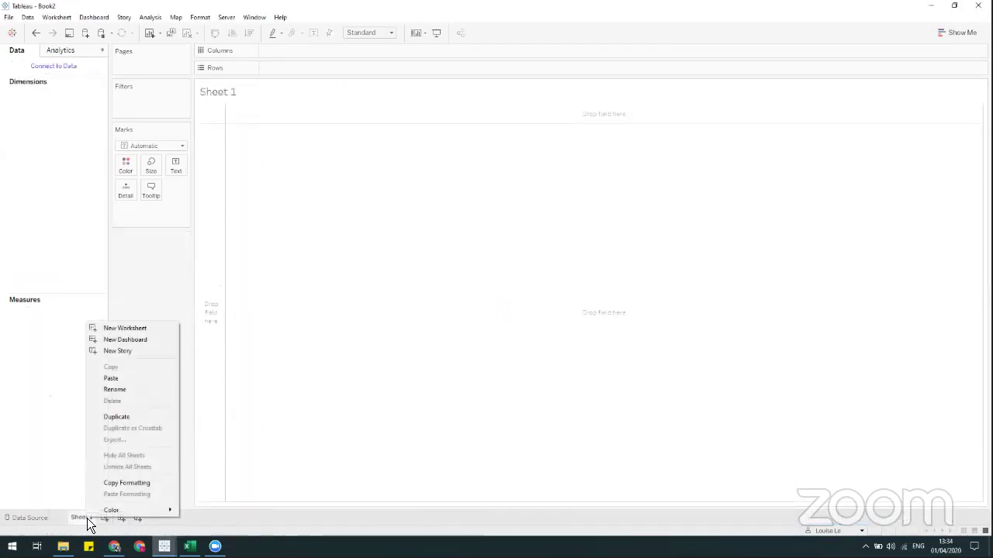
left_click(129, 379)
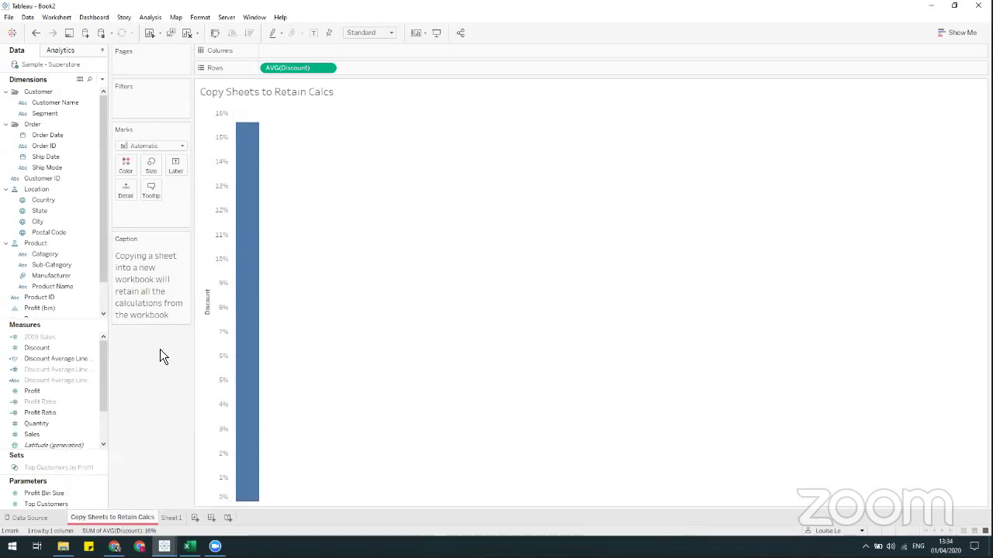
Check the calculated fields among the measures in Book2, and return to the Speed Vizzing workbook
left_click(14, 360)
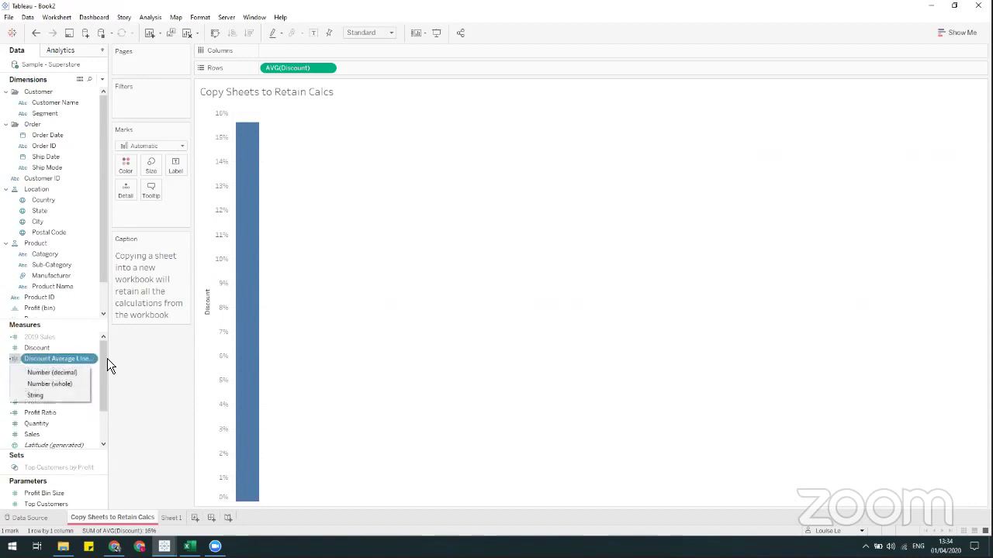
left_click_drag(106, 360, 101, 333)
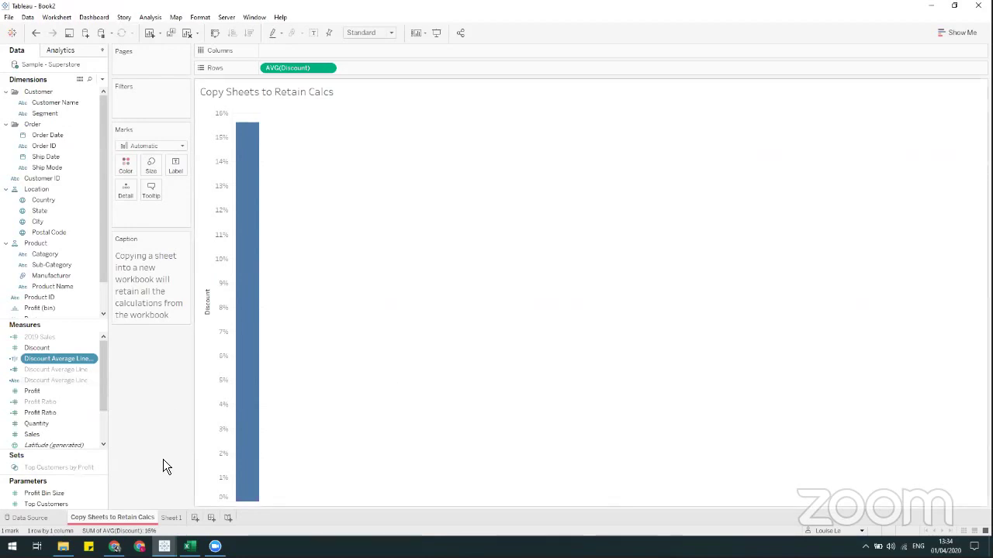
left_click(164, 546)
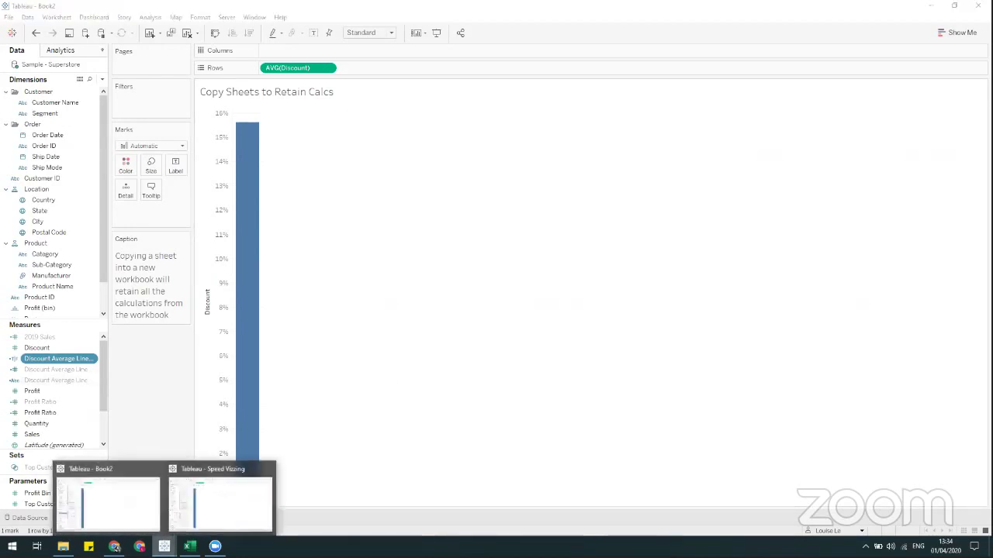
left_click(228, 512)
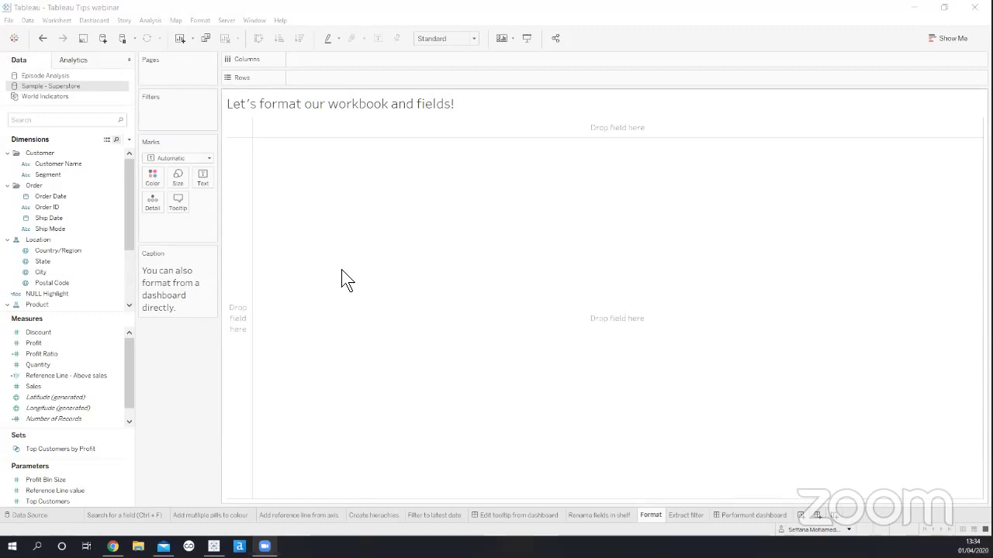
On the Format worksheet of the Tableau Tips webinar workbook, place Sales on Rows and Profit on Columns
left_click(47, 386)
left_click_drag(33, 386, 320, 79)
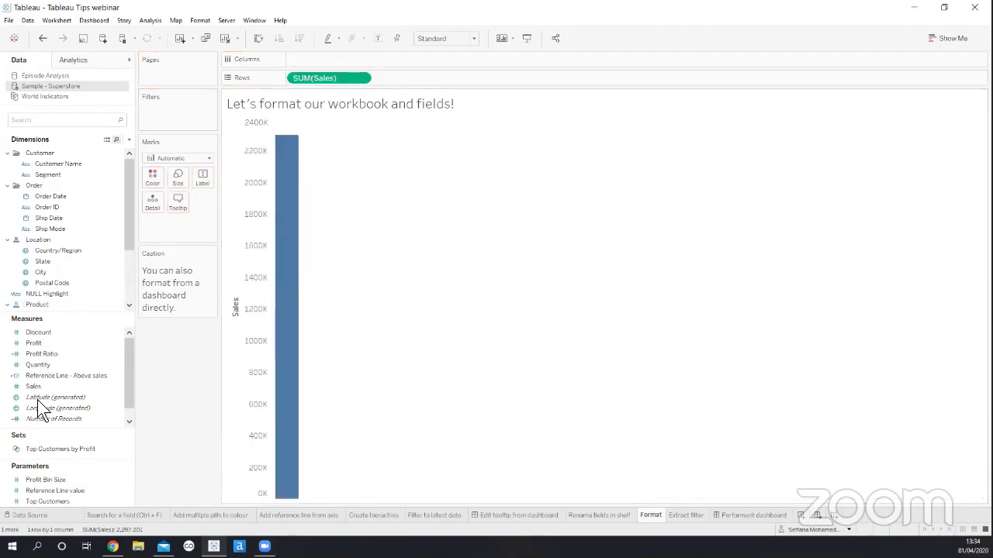
left_click_drag(39, 343, 314, 64)
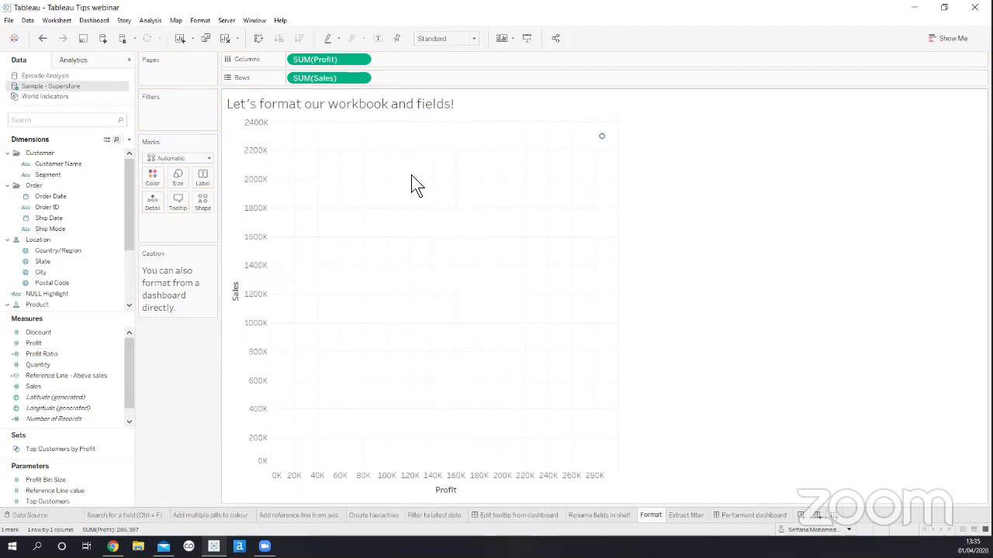
Set the grid lines of the Sales versus Profit chart to None for the whole sheet
mouse_move(601, 137)
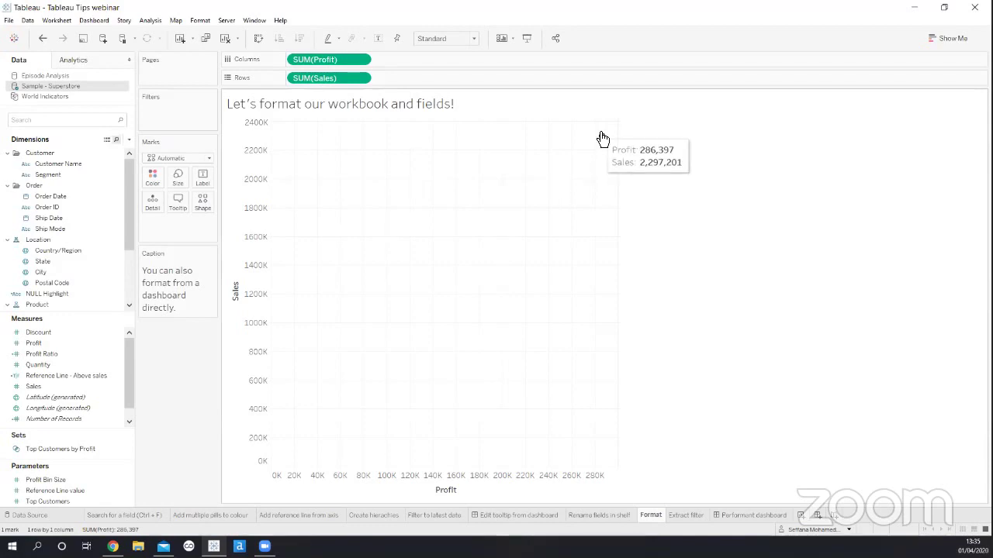
right_click(495, 158)
left_click(510, 210)
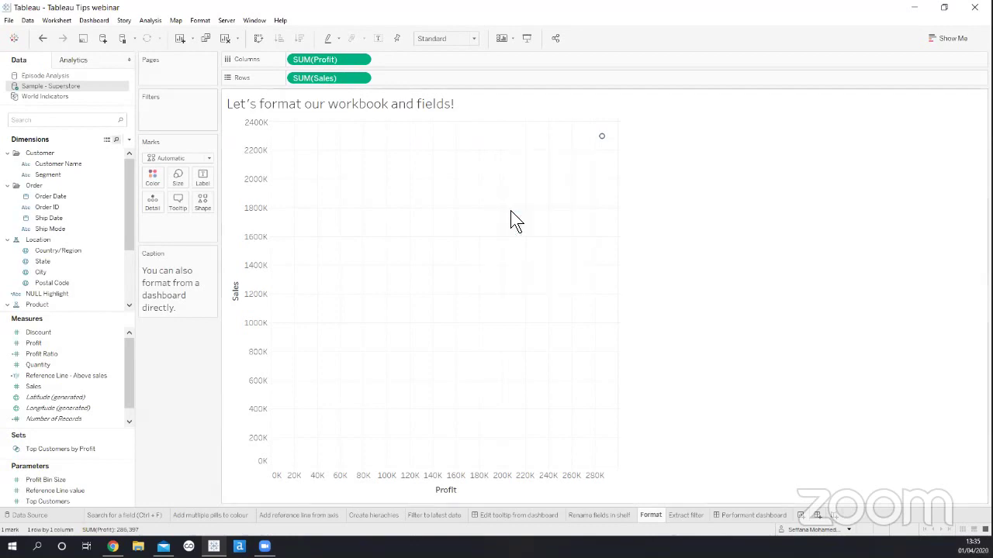
left_click(64, 80)
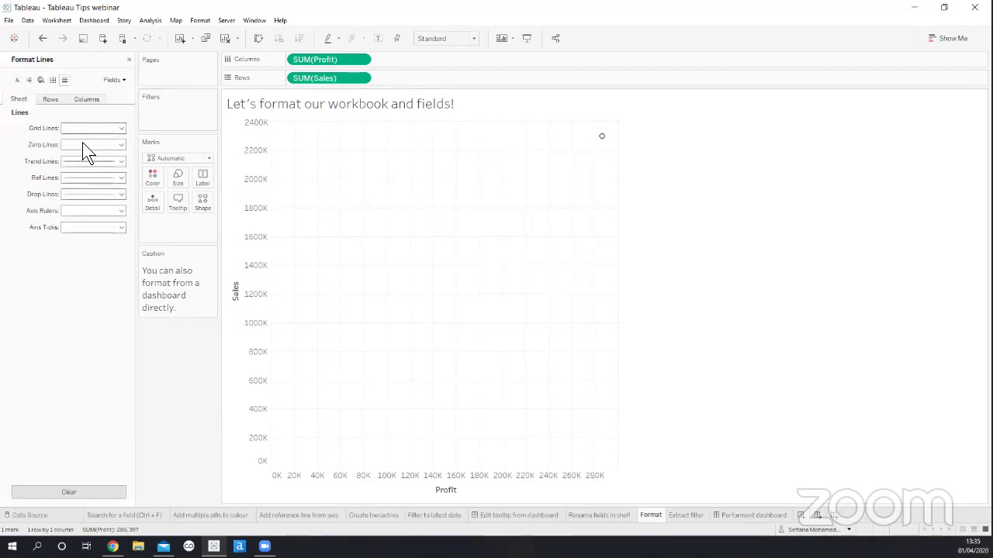
left_click(84, 129)
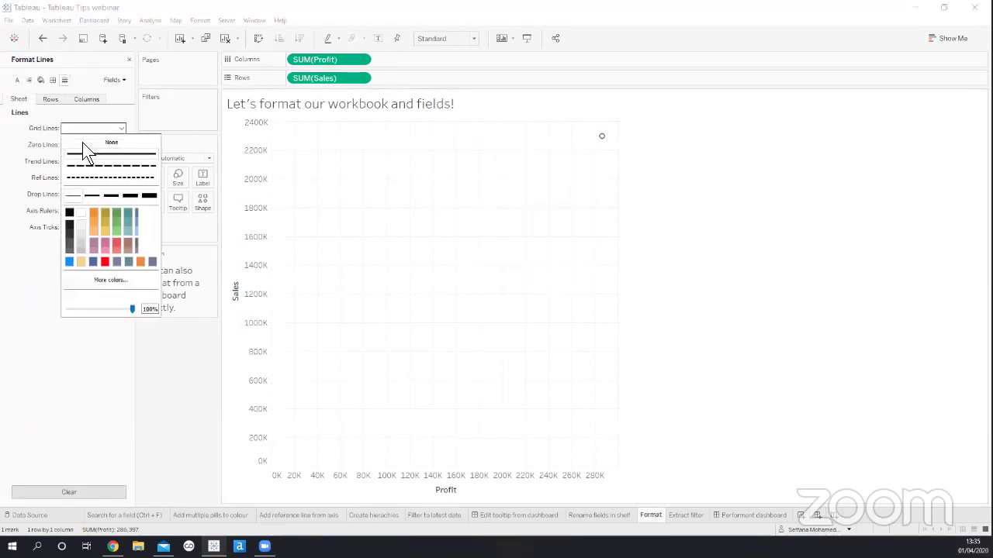
left_click(129, 61)
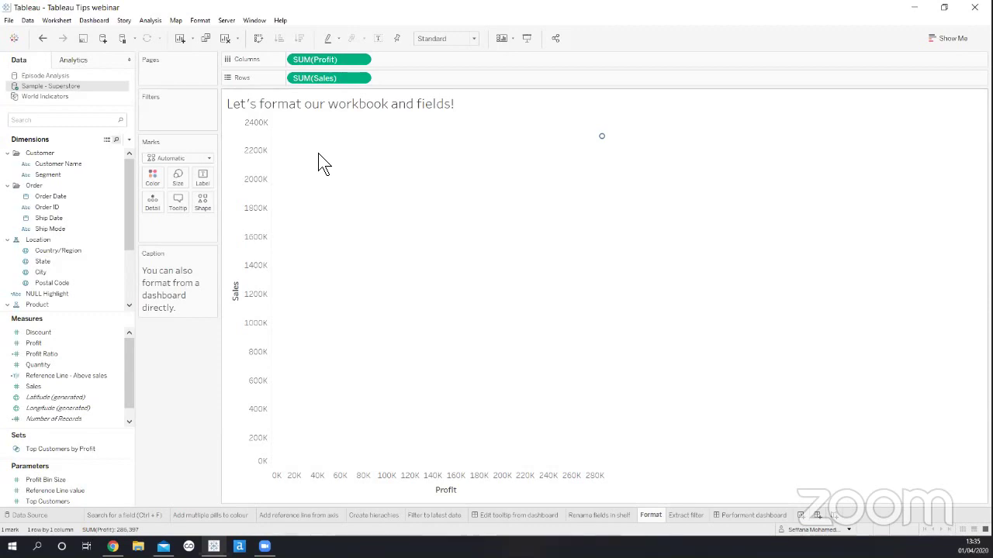
Review the line formatting settings of the chart again and close them
right_click(318, 155)
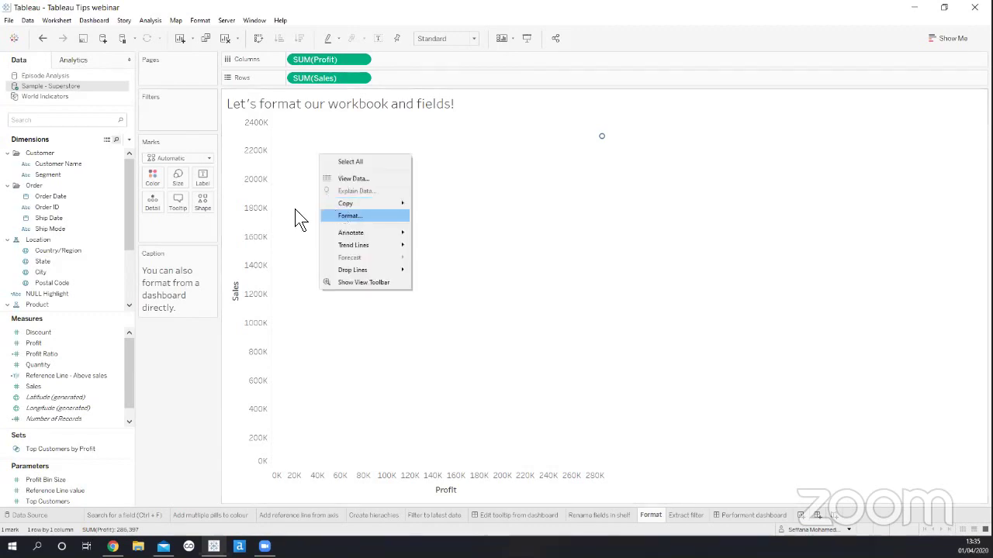
left_click(349, 216)
left_click(64, 80)
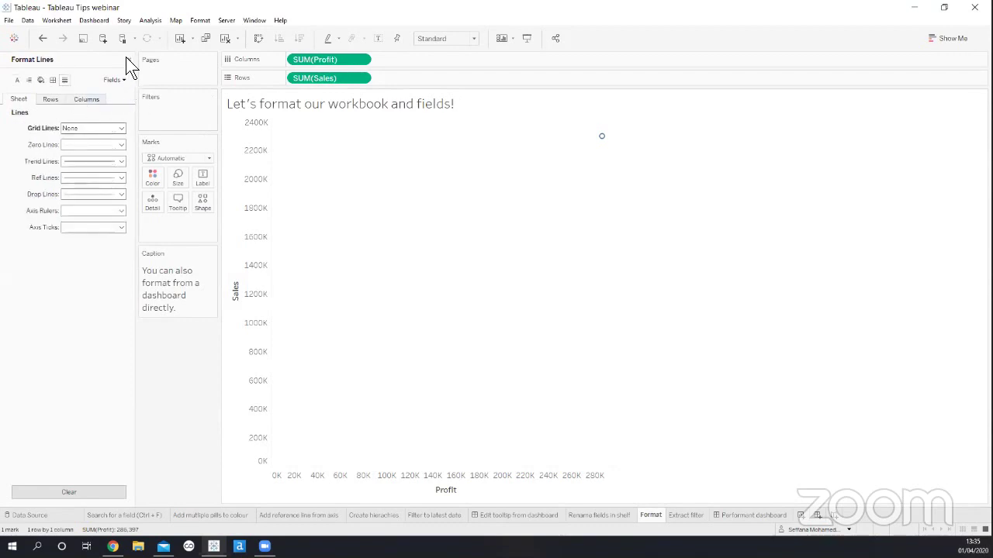
left_click(125, 57)
Clear the Format worksheet and open the formatting settings for the whole workbook
left_click(227, 38)
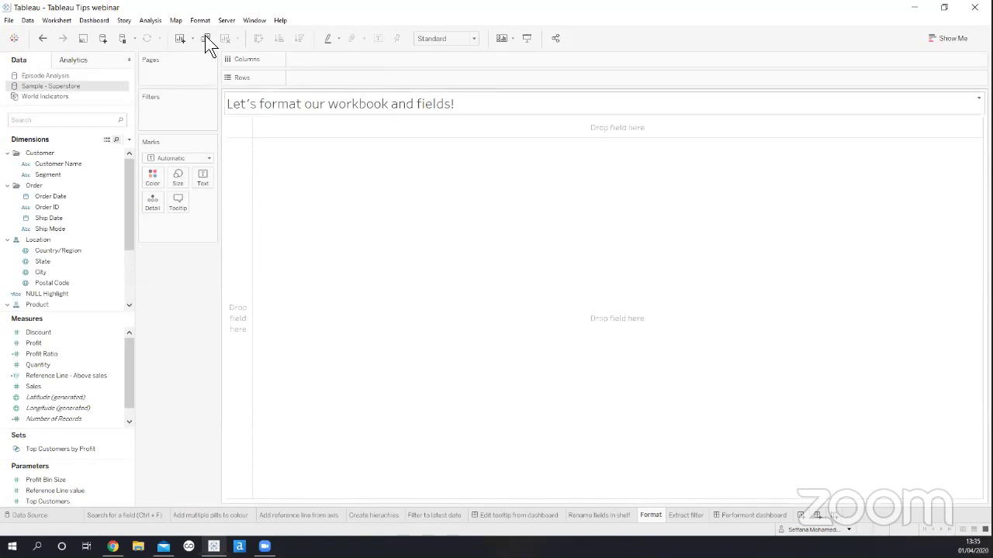
key("ctrl")
key("ctrl")
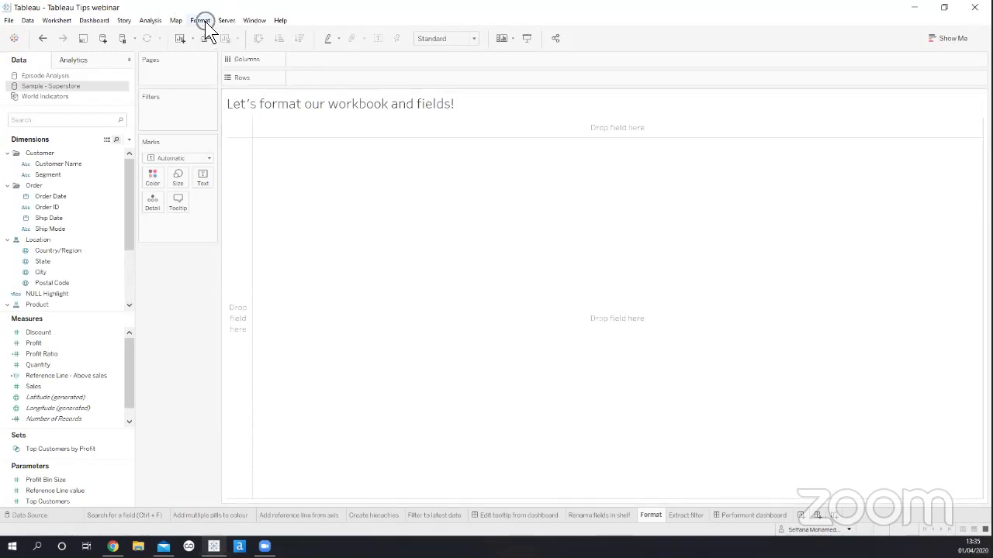
left_click(205, 21)
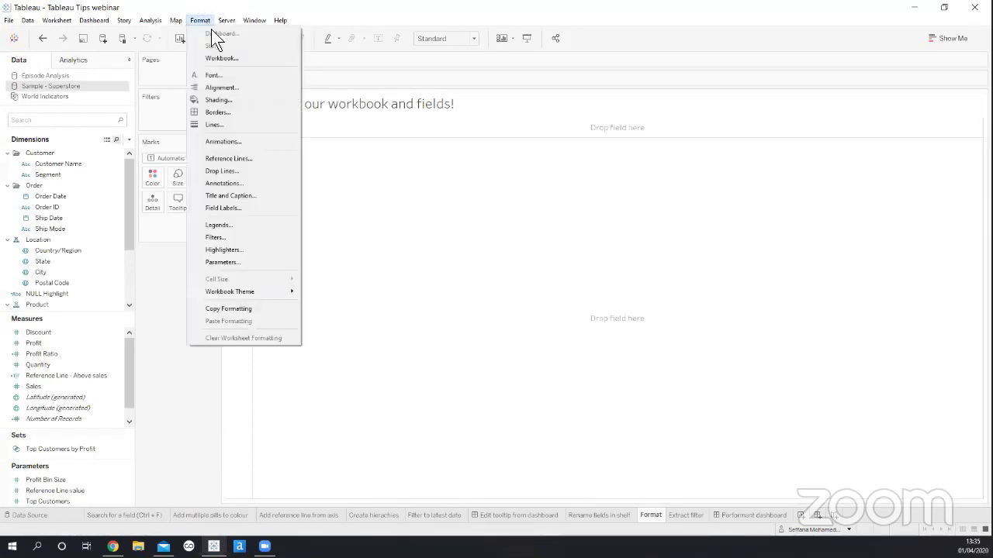
key("ctrl")
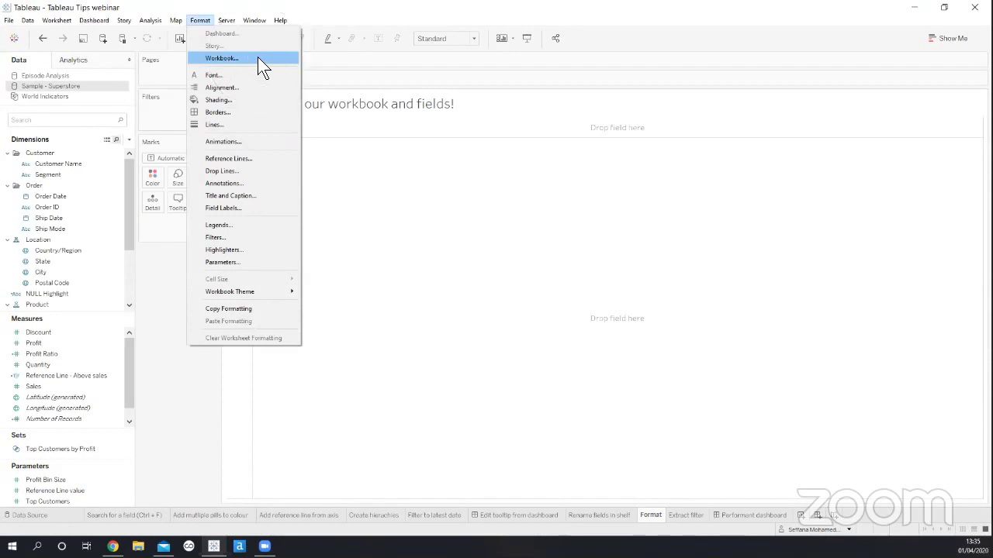
left_click(258, 58)
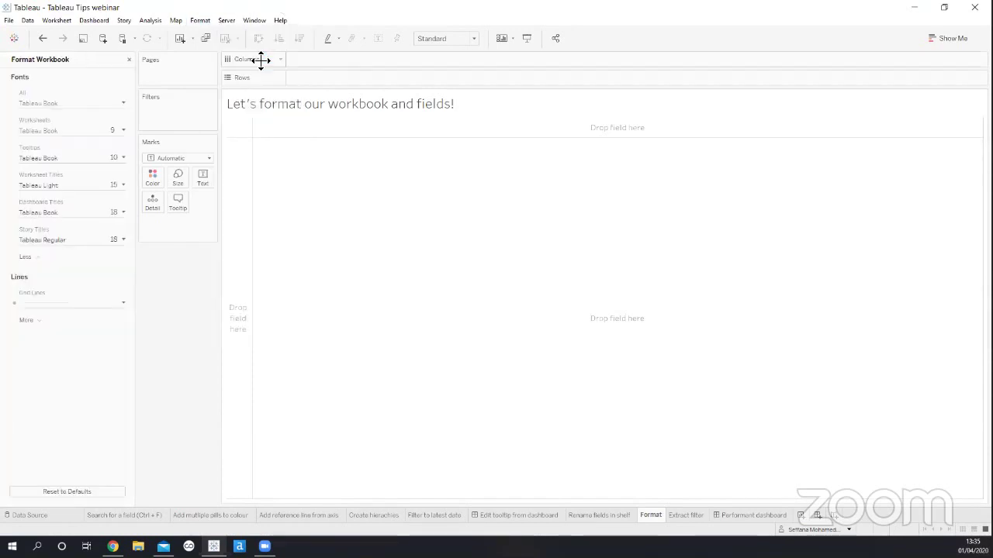
Give all workbook fonts a dark shade and set the workbook's worksheet font size to 10
left_click(63, 108)
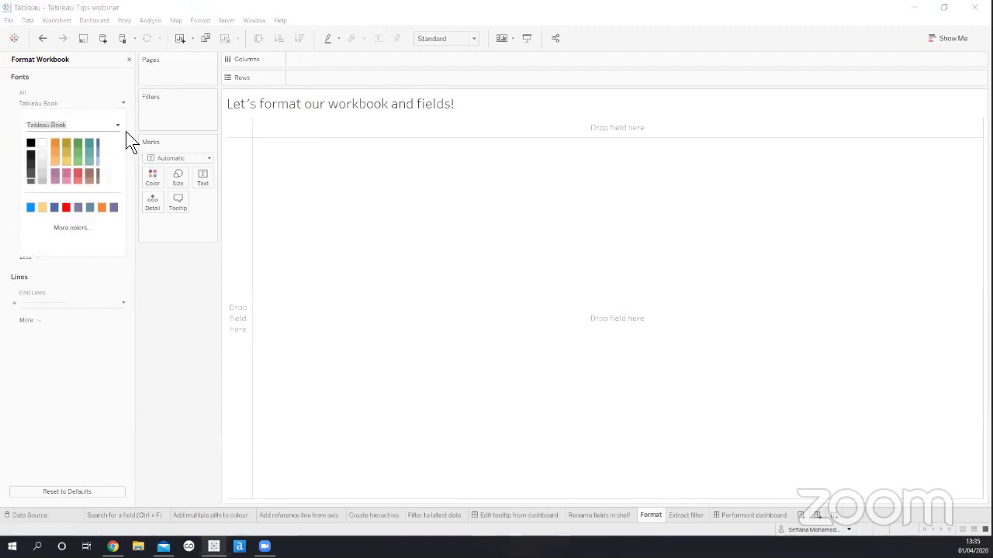
left_click(29, 163)
left_click(58, 107)
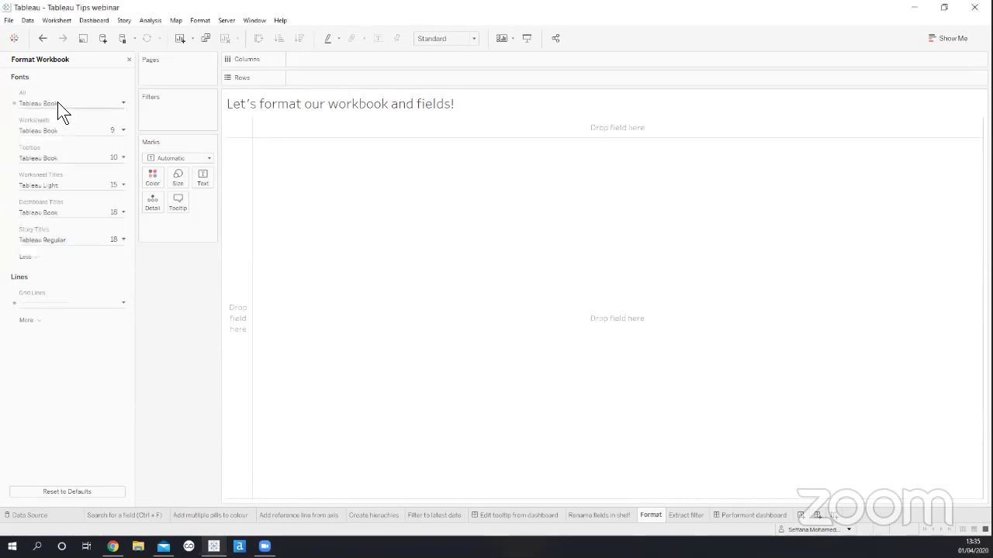
left_click(69, 130)
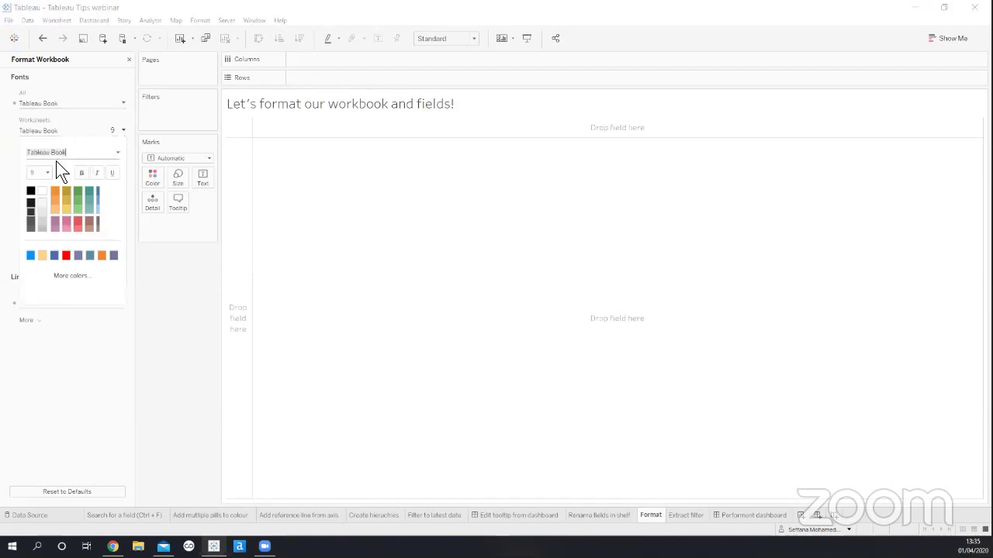
left_click(48, 171)
left_click(51, 199)
left_click(6, 207)
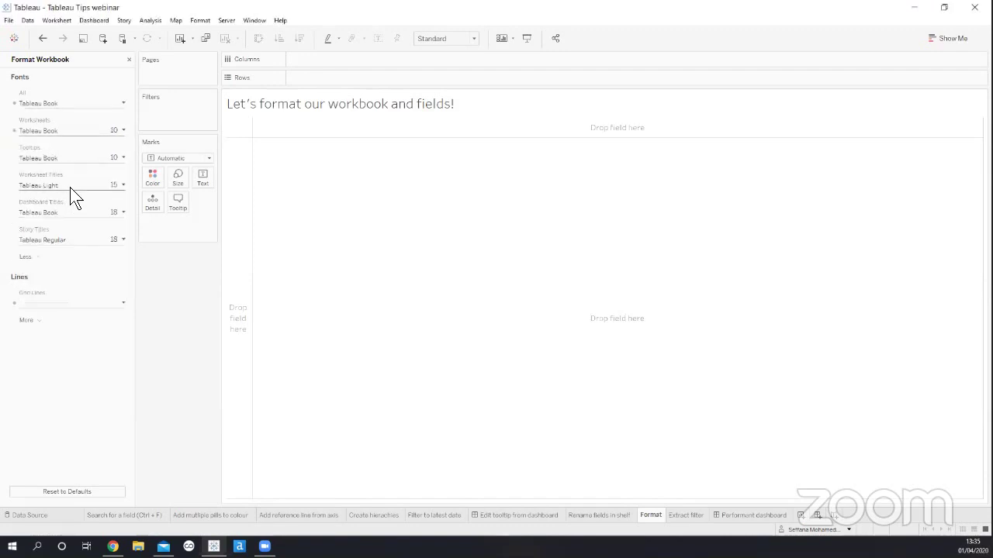
Change the font of the workbook's worksheet titles to Tableau Book
left_click(69, 186)
left_click(113, 207)
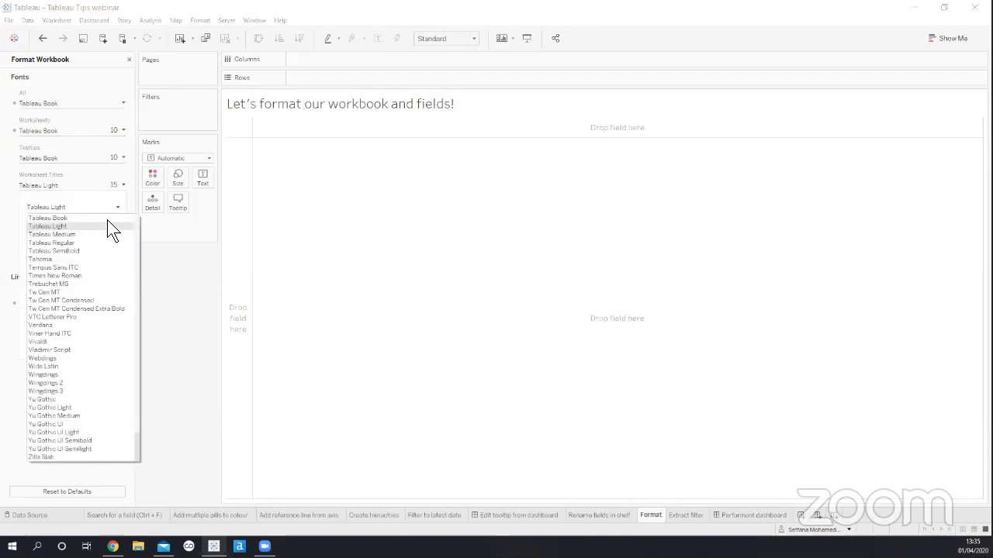
left_click(107, 220)
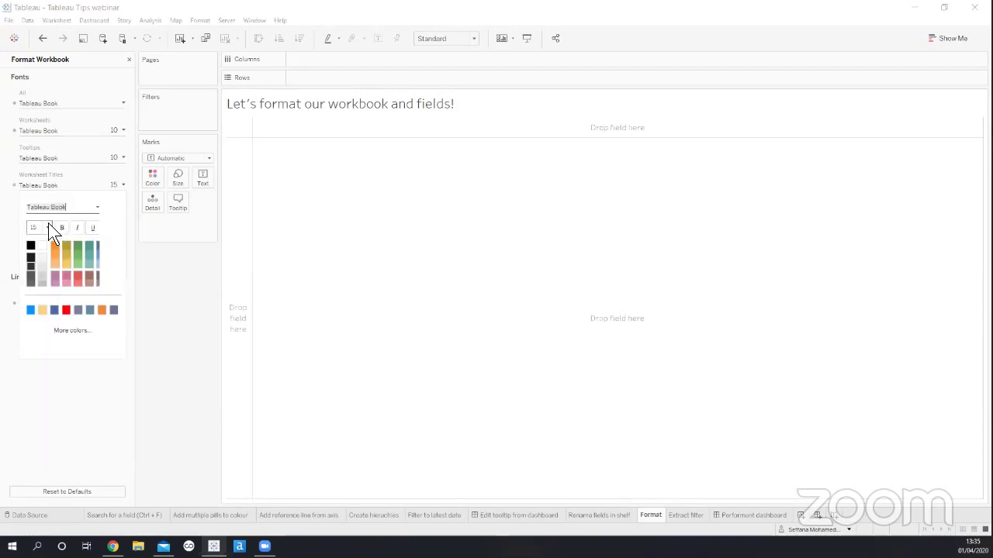
left_click(11, 257)
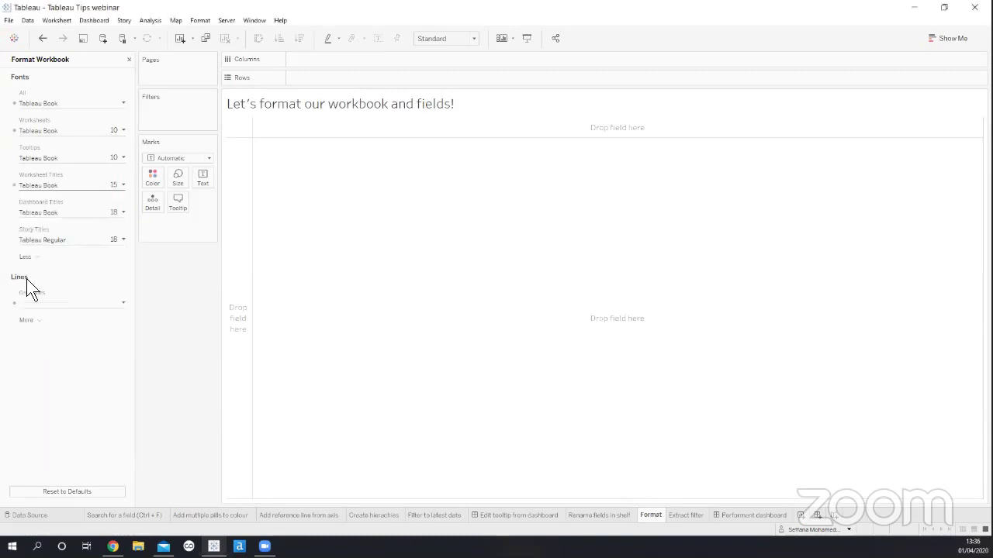
Expand the workbook's line settings and turn the grid lines Off
left_click(29, 320)
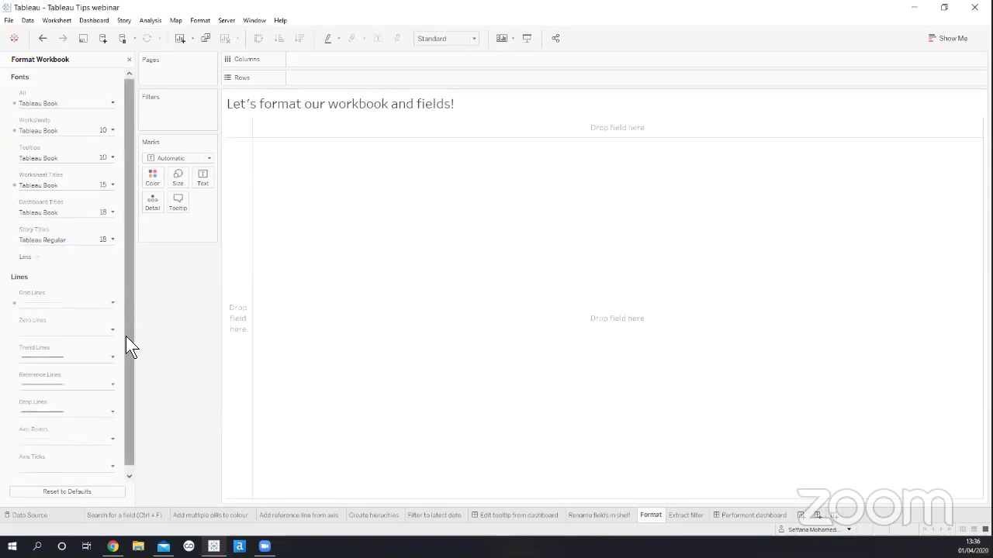
scroll(126, 335, "down", 1)
left_click(101, 298)
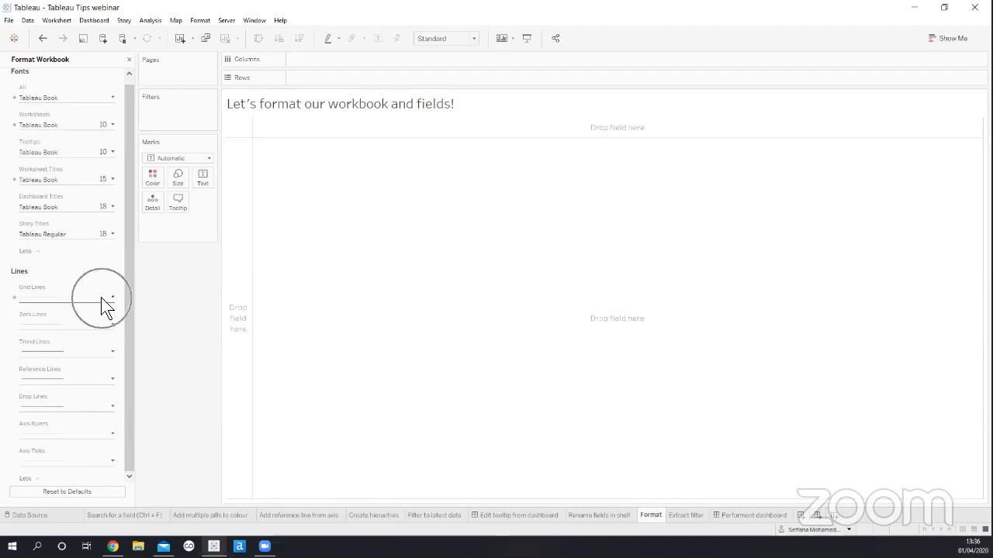
left_click(73, 330)
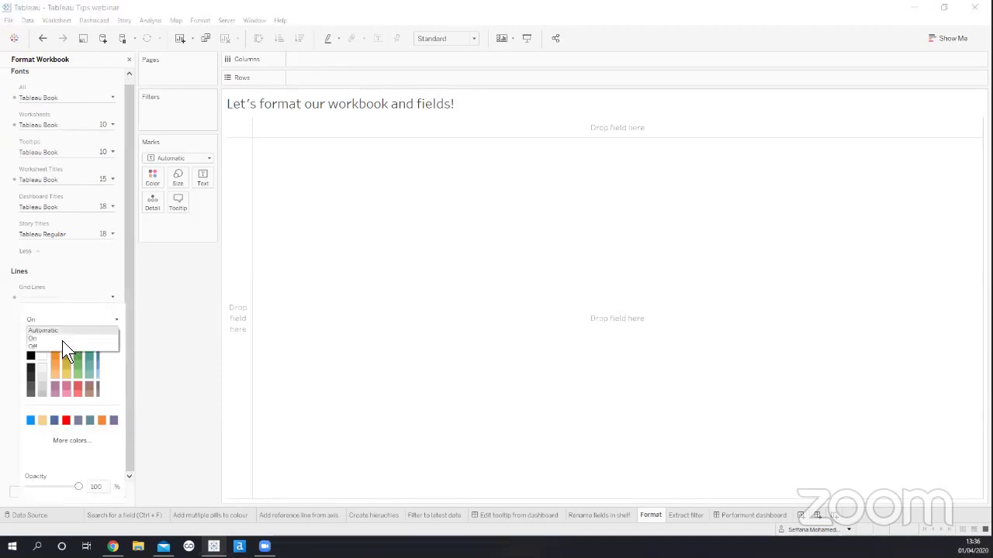
left_click(59, 346)
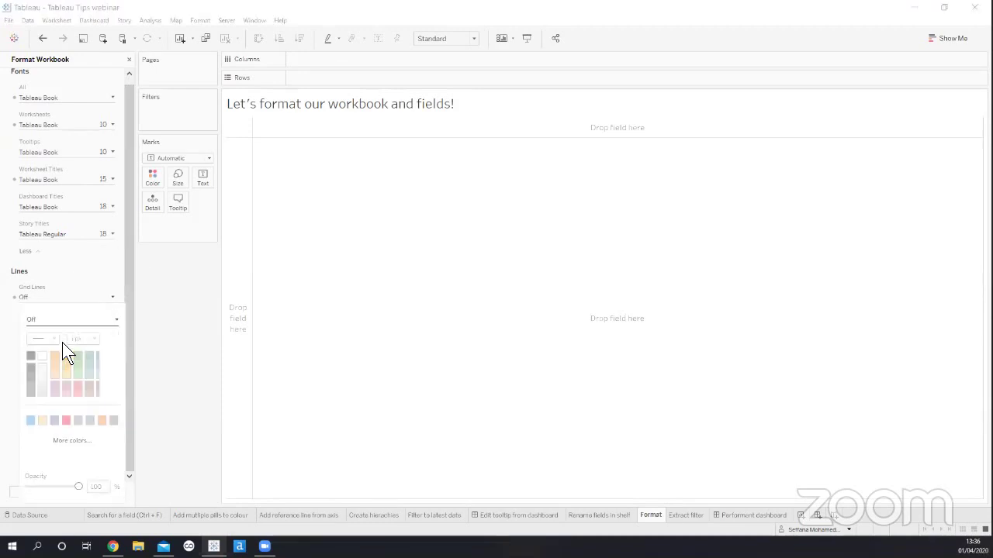
left_click(84, 286)
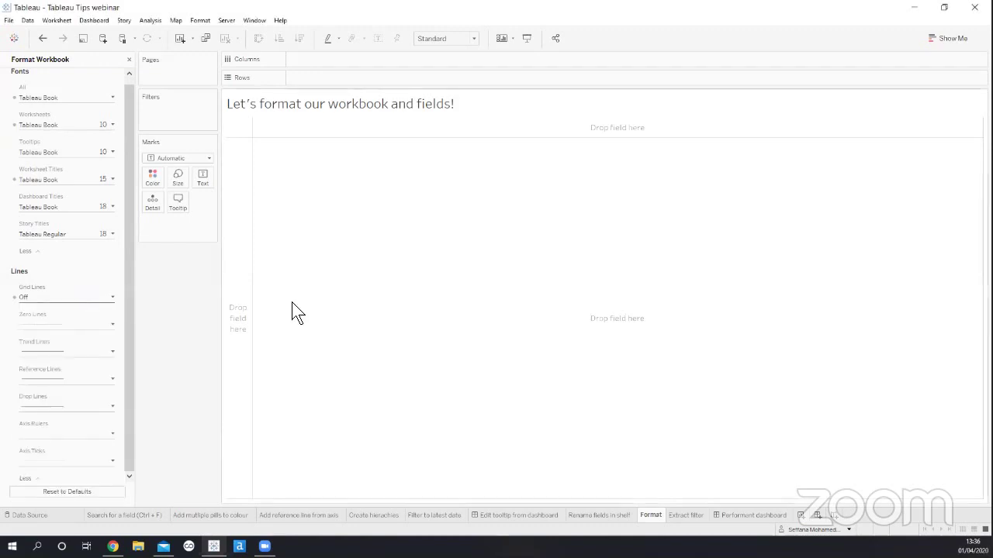
Change the line style of the workbook's zero lines and close the workbook formatting settings
left_click(67, 327)
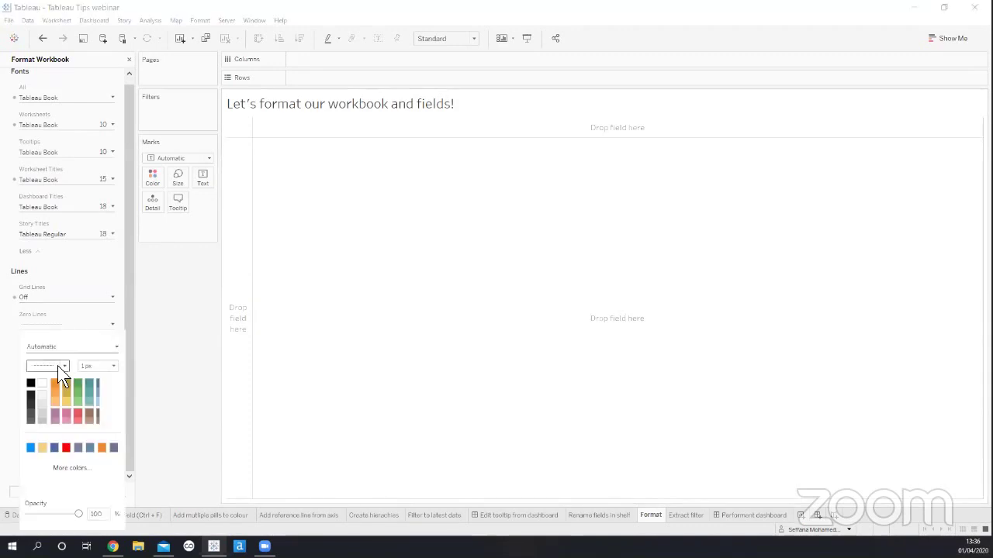
left_click(59, 368)
left_click(53, 387)
left_click(75, 326)
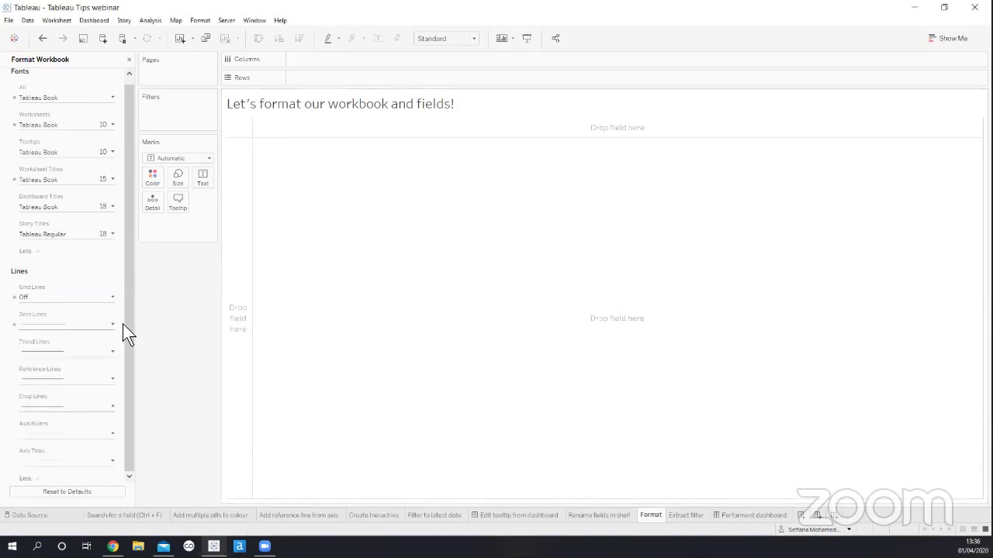
left_click(92, 436)
left_click(84, 433)
left_click(129, 60)
Place Profit on Rows and Sales on Columns to check the workbook formatting, and clear the sheet
left_click_drag(87, 343, 313, 81)
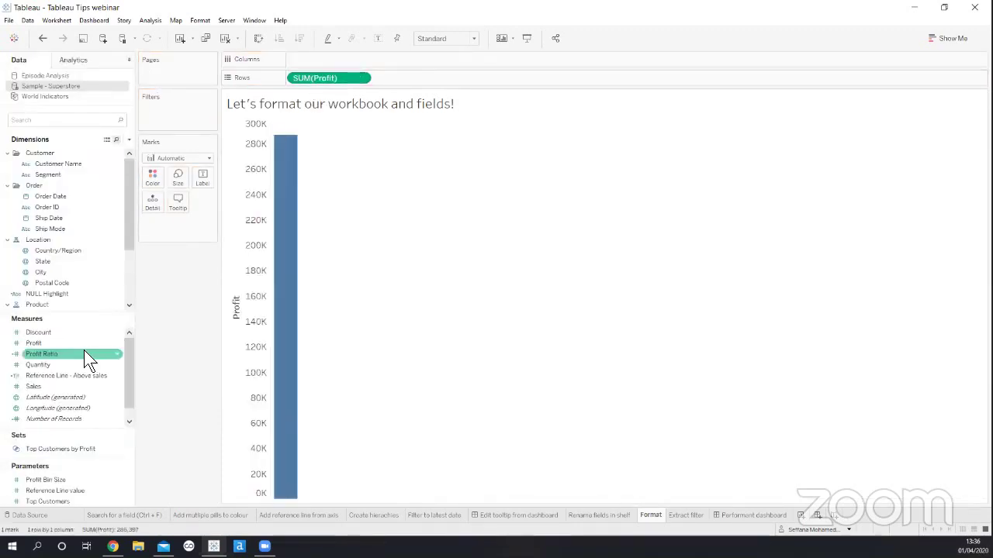
left_click_drag(73, 387, 334, 56)
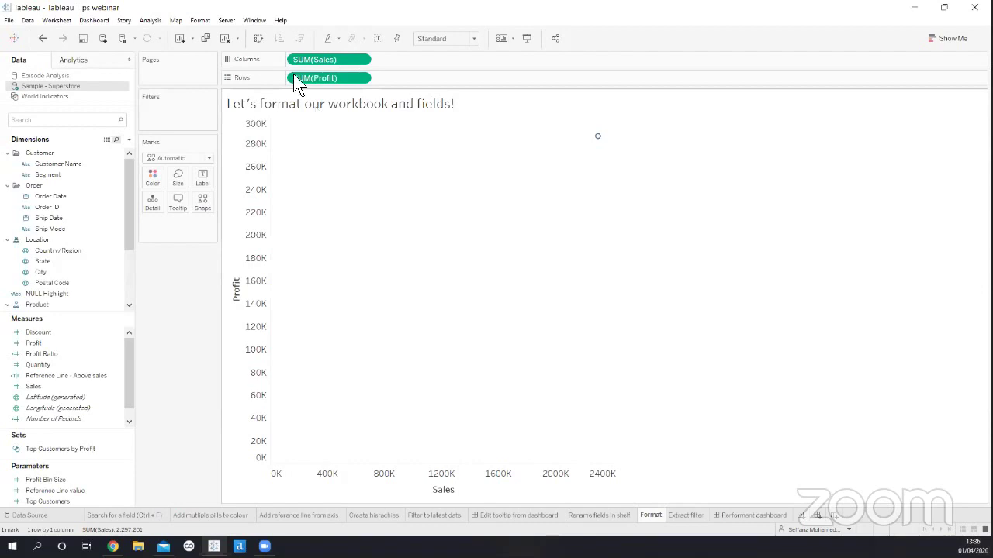
left_click(225, 38)
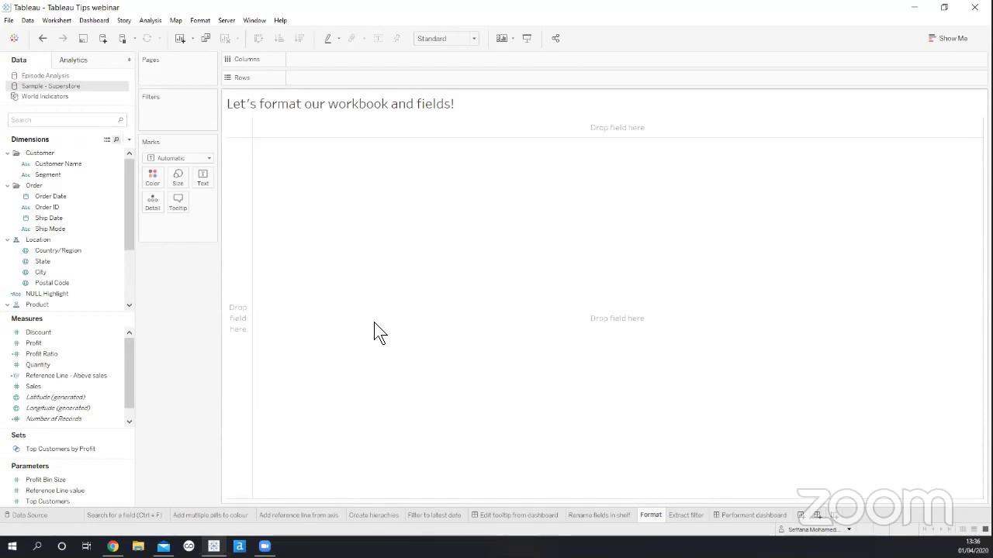
Build a Profit bar by placing Profit on Rows, label it with Profit, and fit it to Entire View
left_click_drag(113, 345, 334, 78)
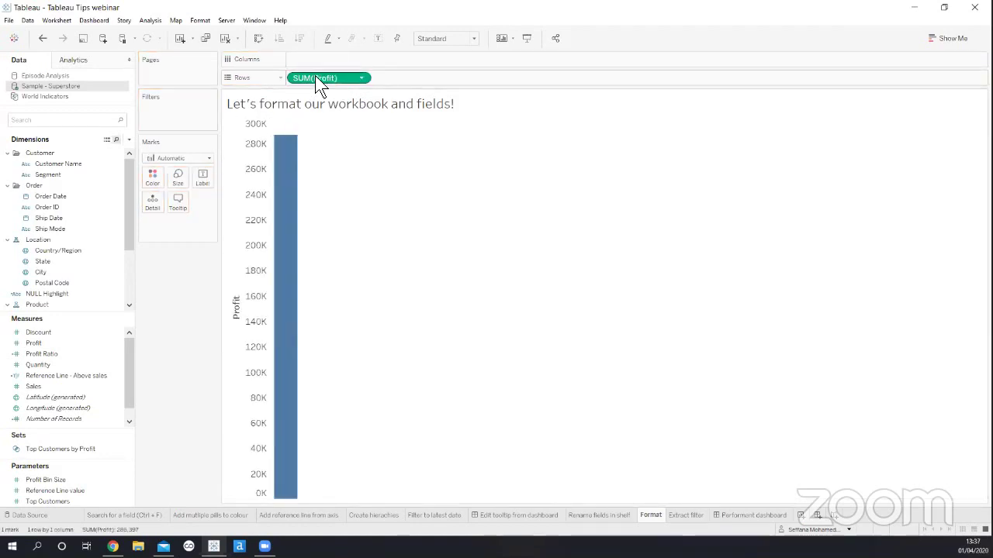
left_click_drag(316, 76, 203, 174)
left_click(427, 40)
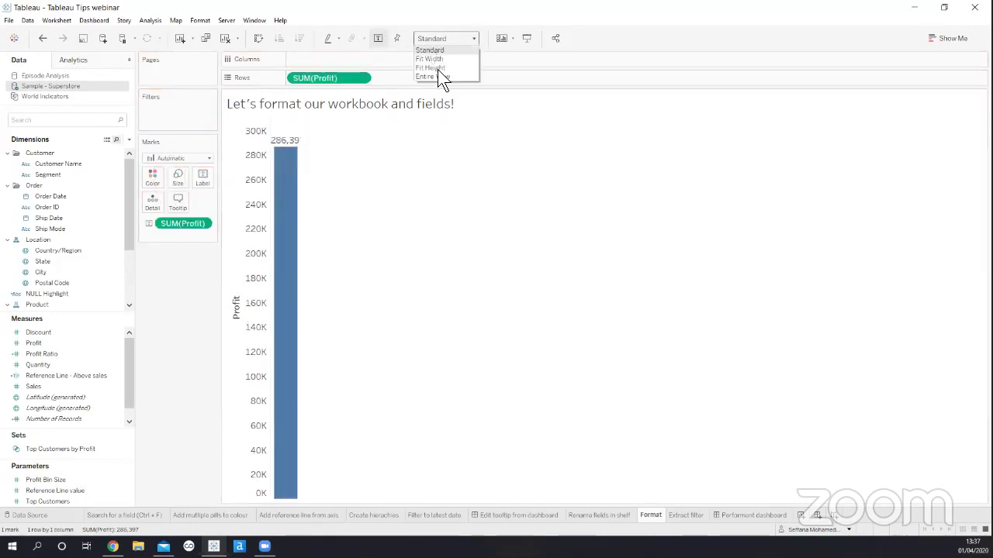
left_click(438, 76)
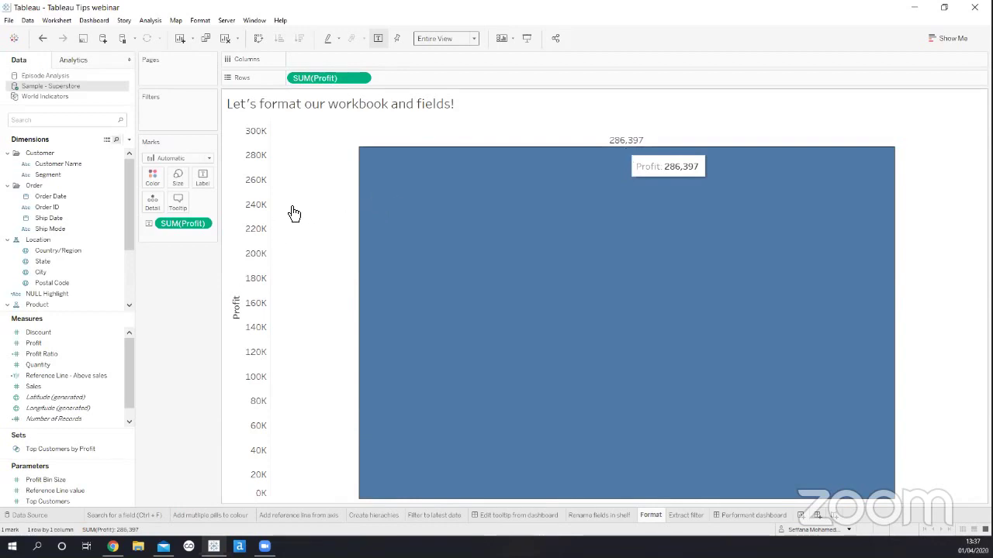
Review the number format options for the Profit label on this sheet and close the formatting settings
right_click(193, 225)
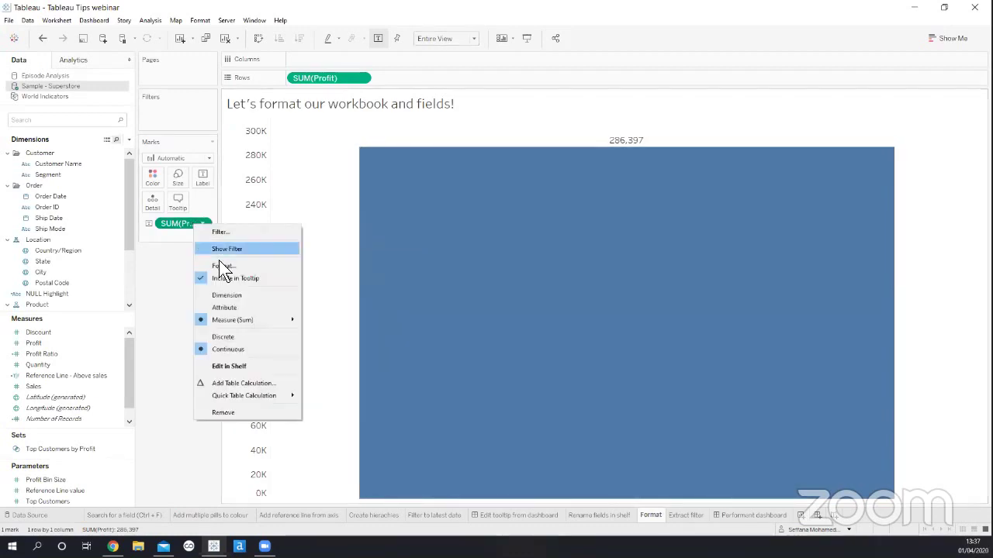
left_click(222, 266)
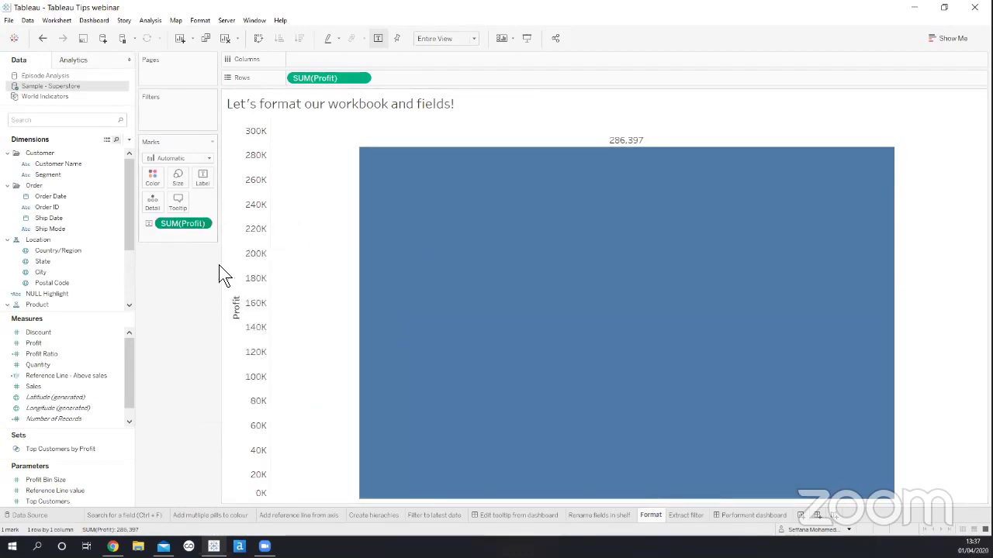
left_click(121, 162)
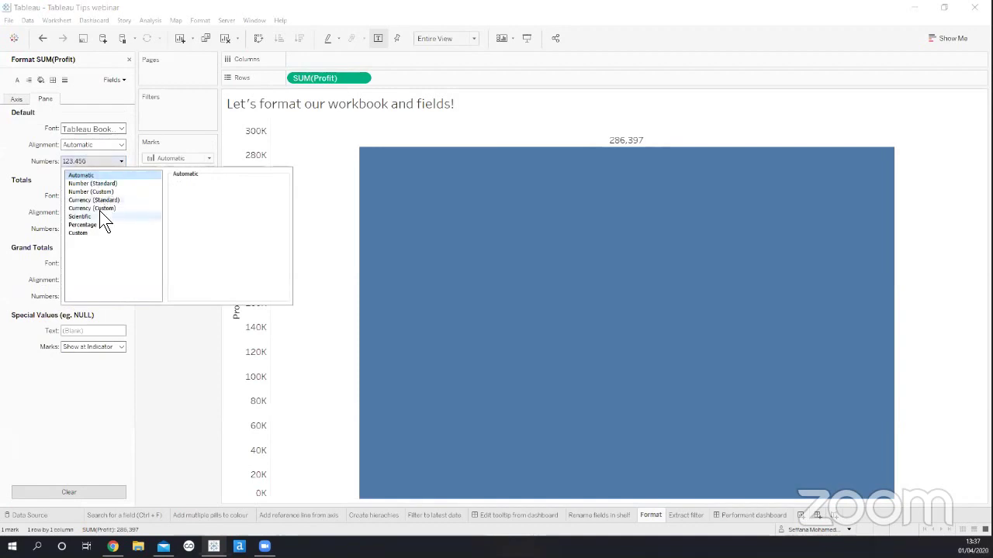
left_click(129, 58)
left_click(129, 58)
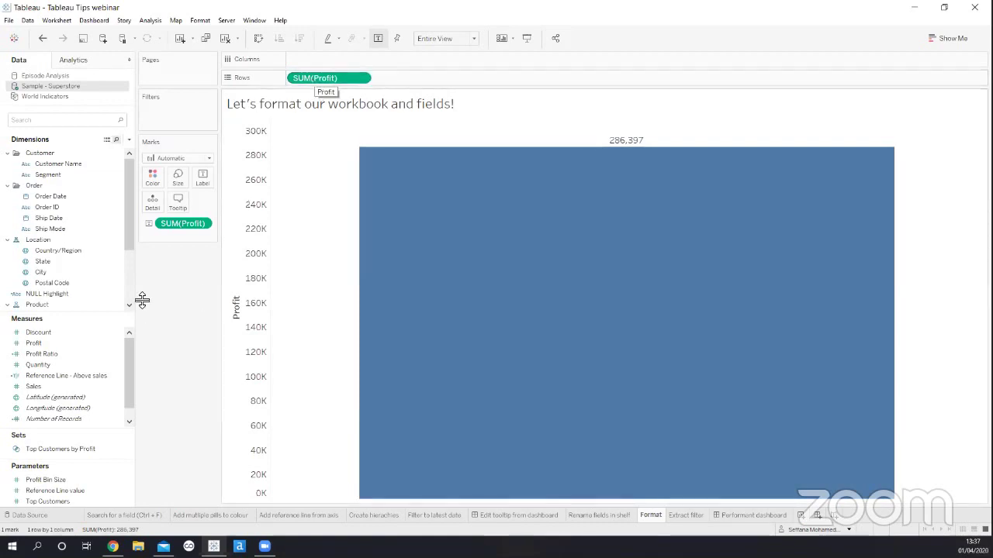
Set Profit's default number format to Currency (Custom) with 1 decimal place and display units in Thousands (K)
left_click(70, 345)
left_click(70, 346)
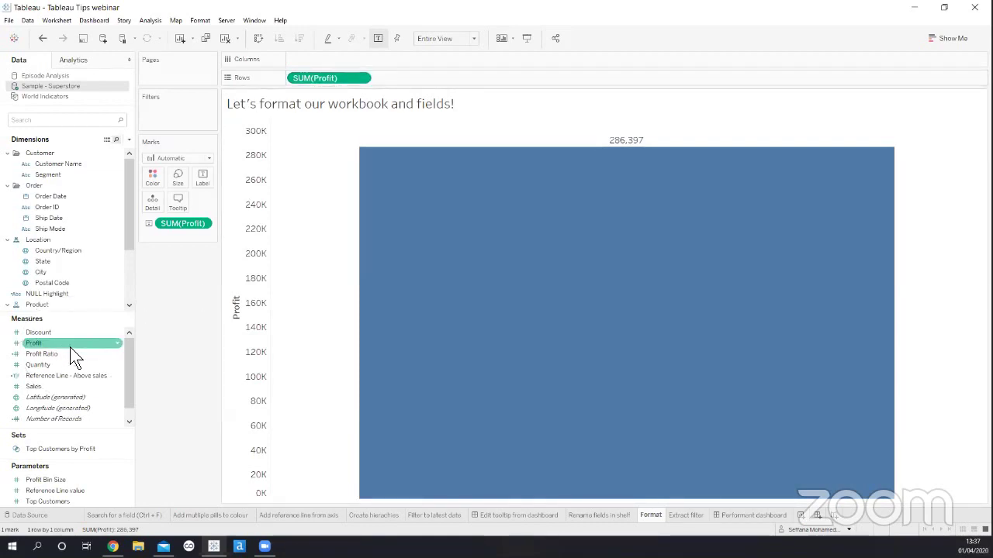
right_click(72, 346)
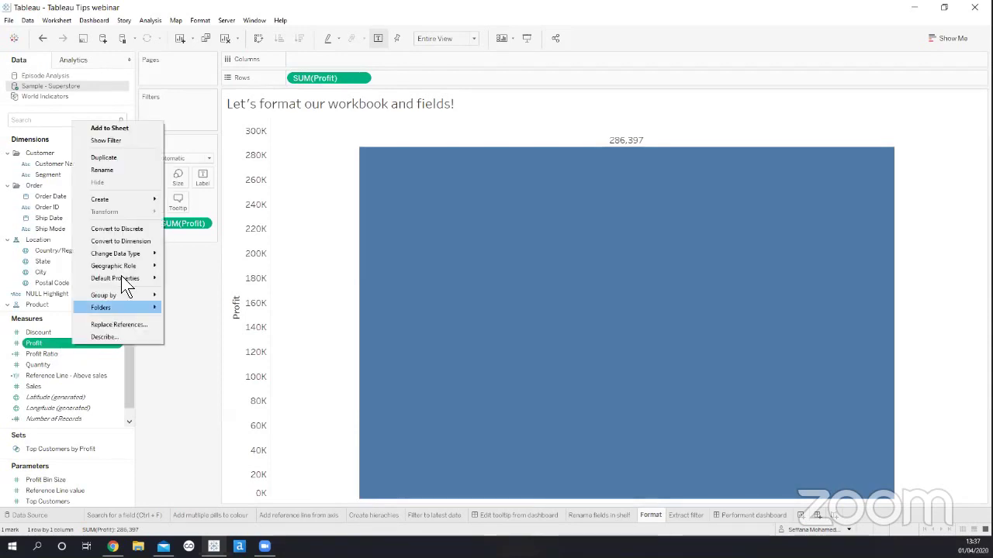
mouse_move(143, 280)
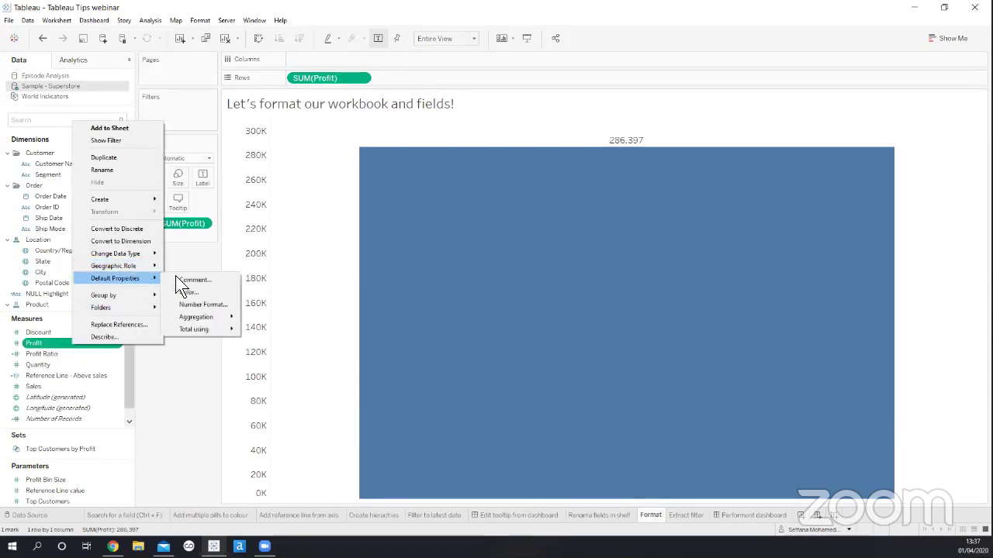
left_click(218, 305)
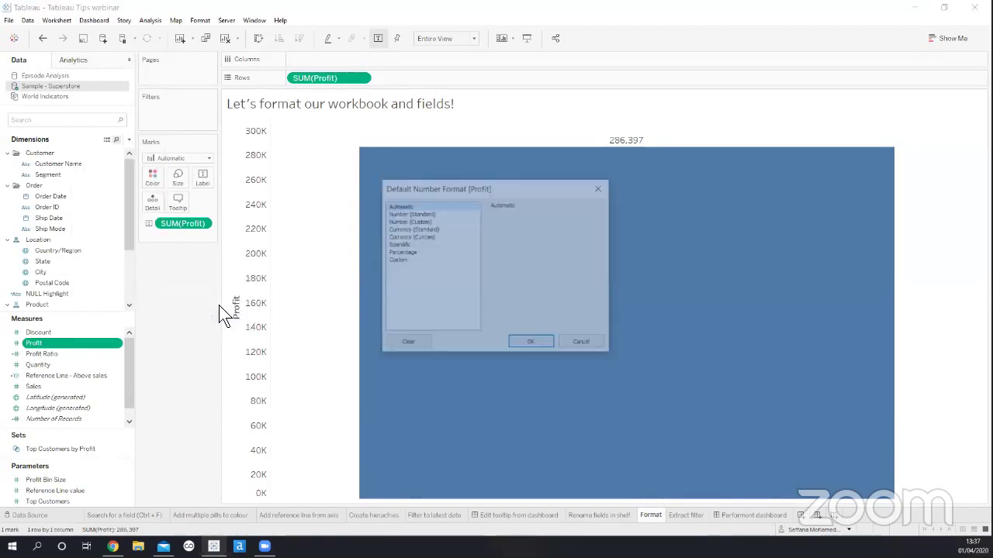
left_click(432, 236)
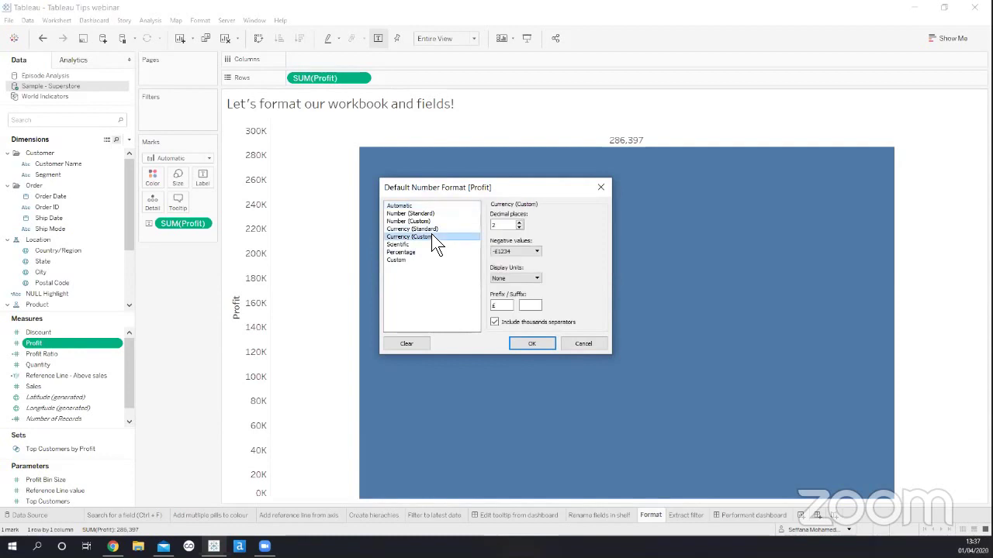
left_click(519, 228)
left_click(515, 277)
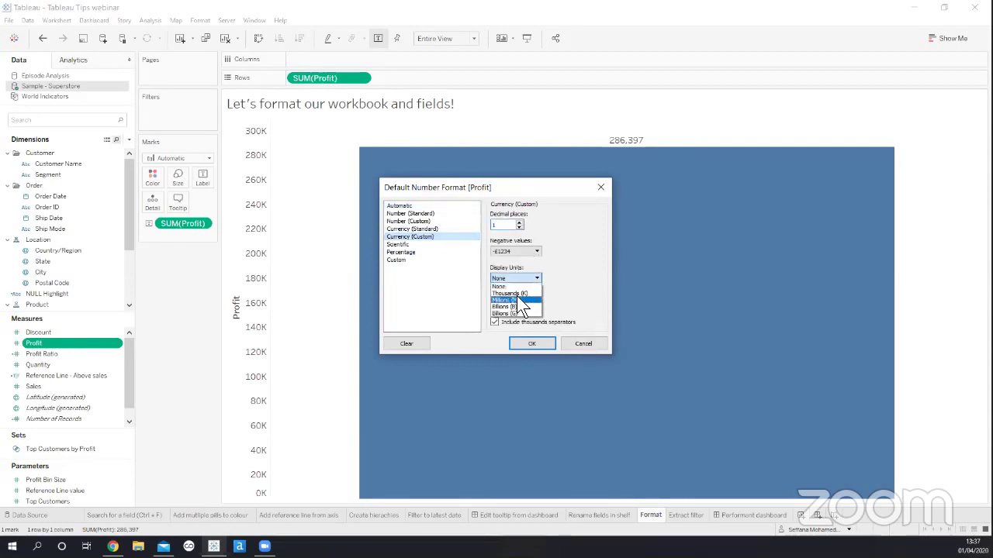
left_click(517, 292)
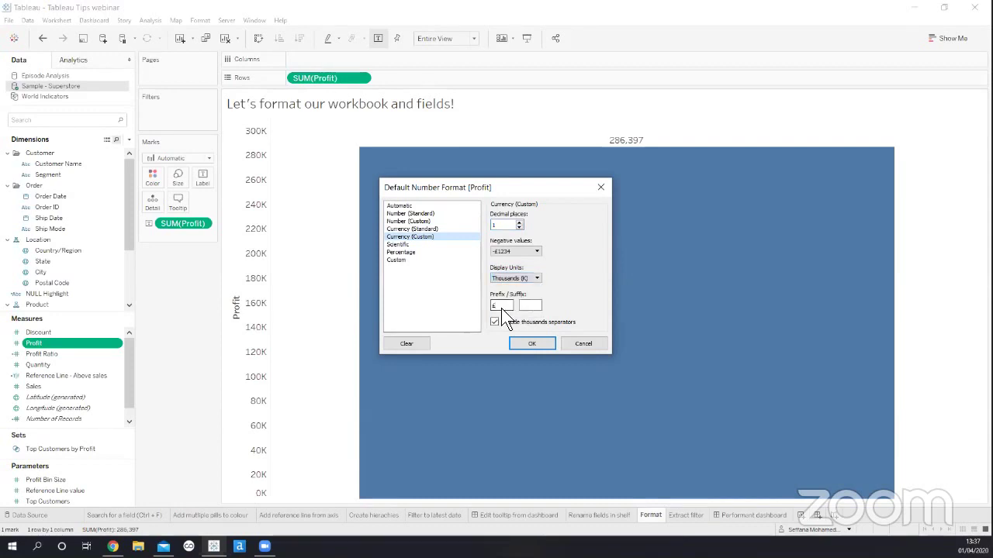
Set the prefix of Profit's default currency format to $, keep Thousands (K), and apply the format
double_click(500, 306)
type("$")
left_click(535, 277)
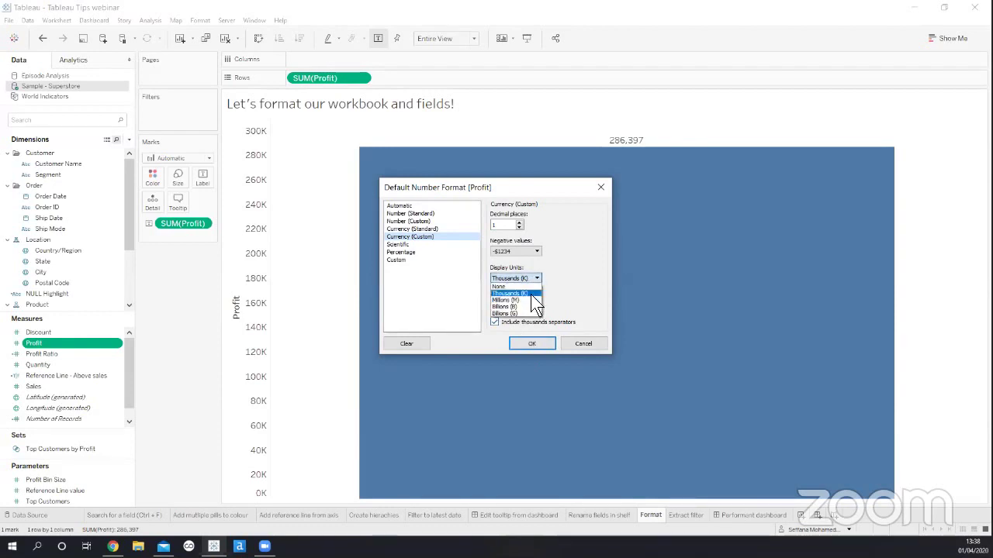
left_click(530, 294)
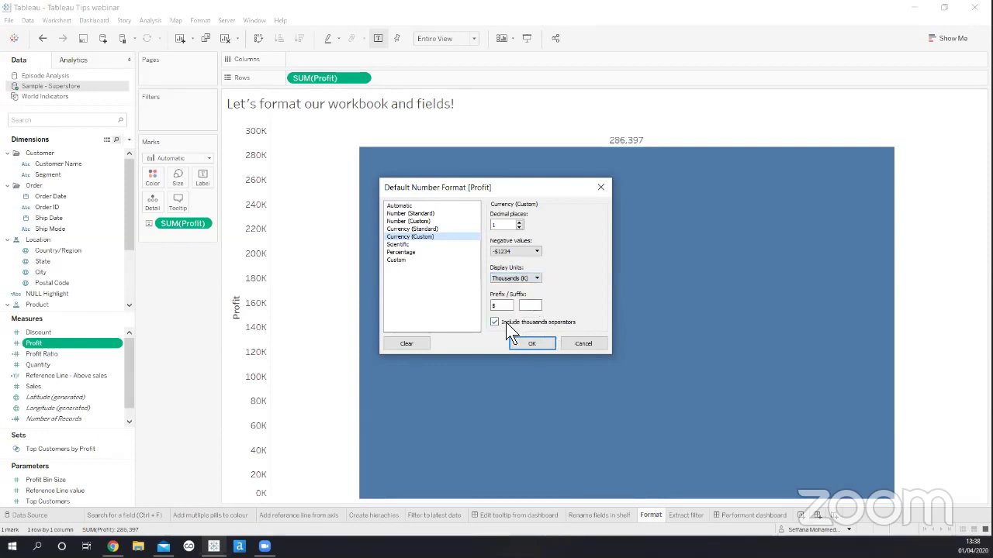
left_click(524, 344)
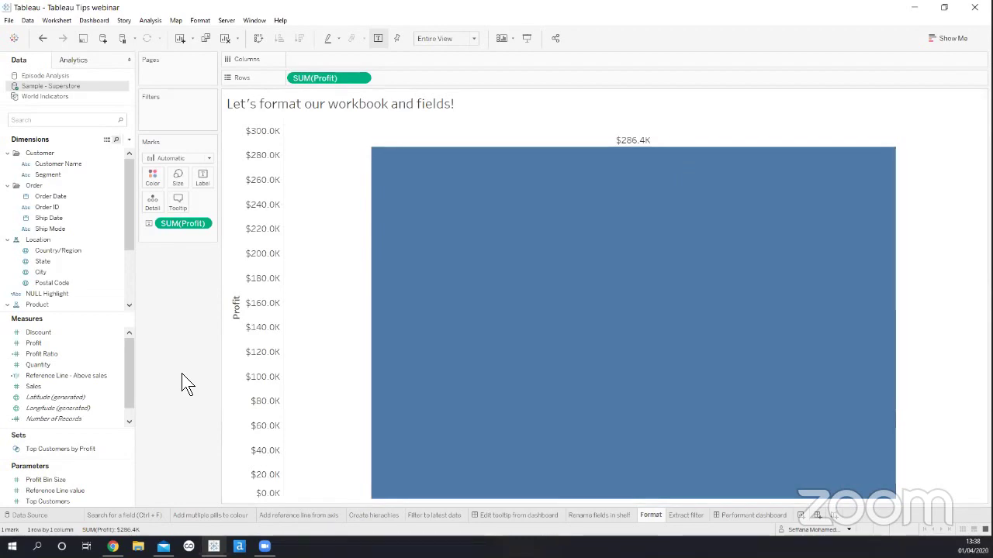
Set Order Date's default date format to the custom format dd mmm yyyy
right_click(80, 196)
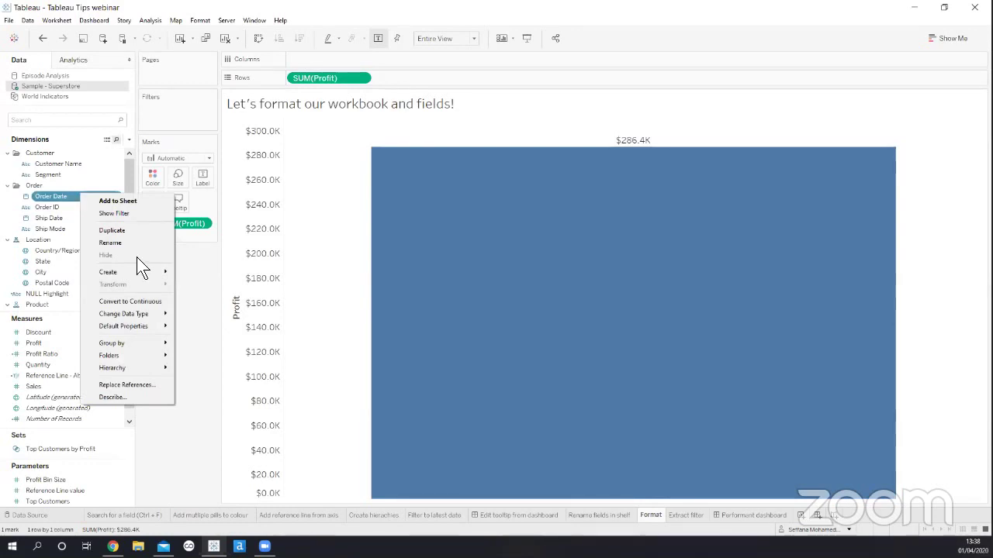
mouse_move(144, 327)
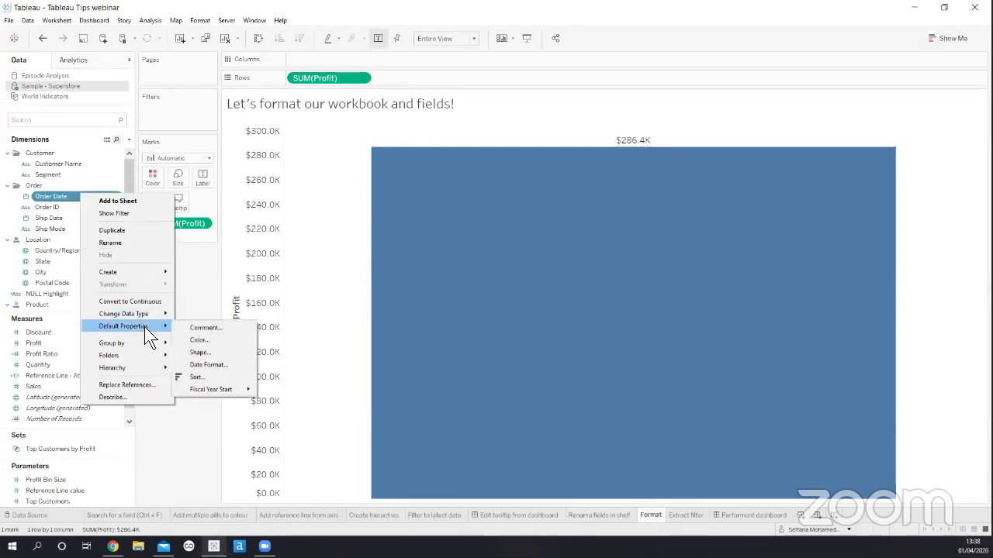
left_click(231, 366)
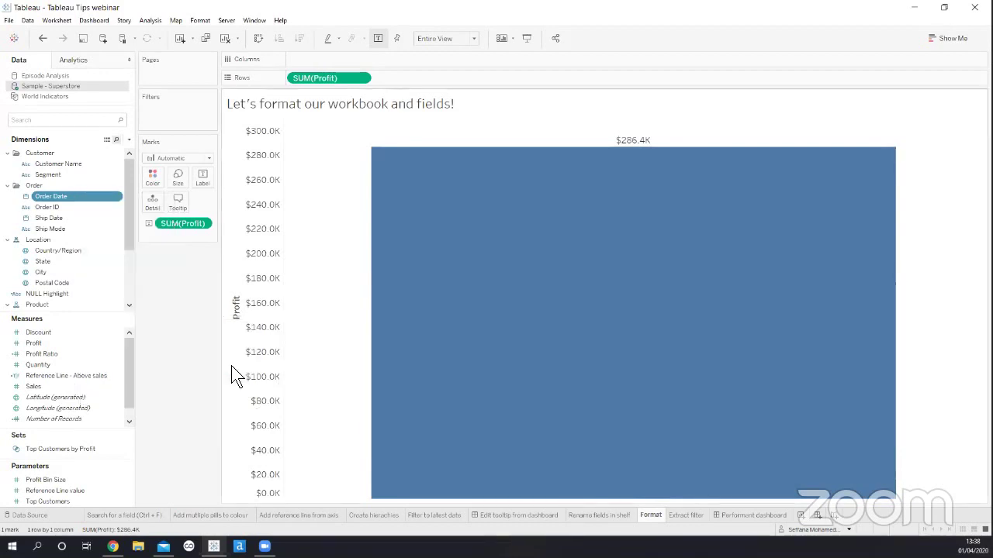
scroll(425, 310, "down", 3)
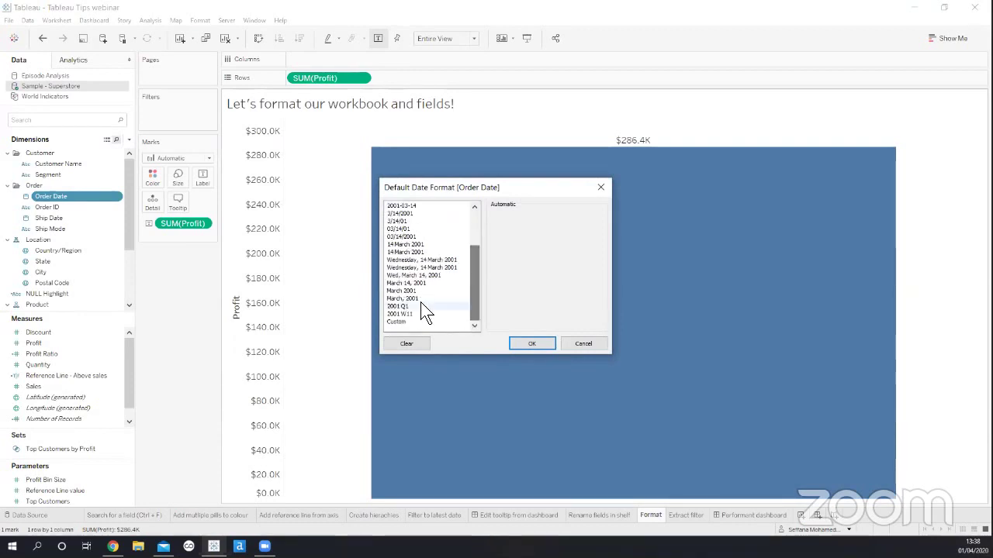
left_click(414, 322)
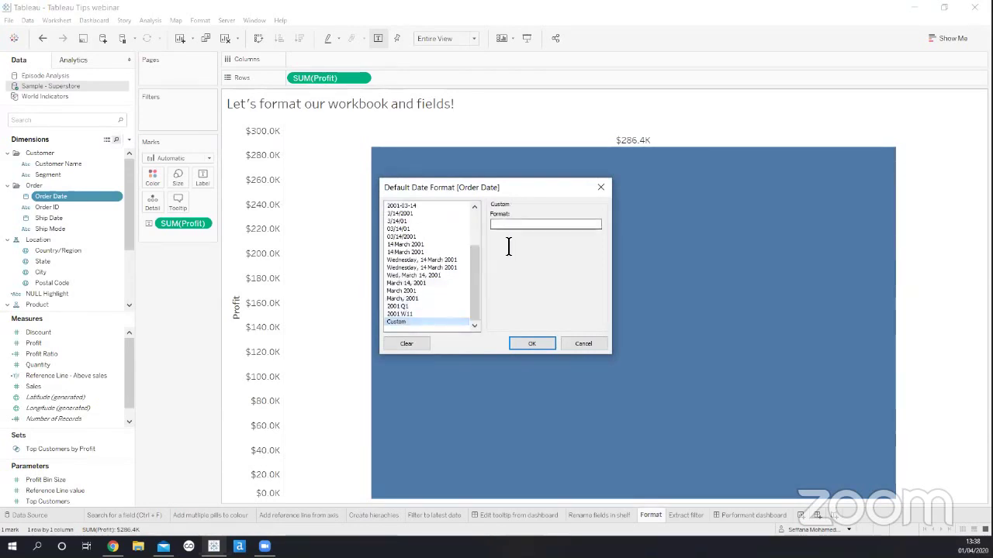
type("dd mmm")
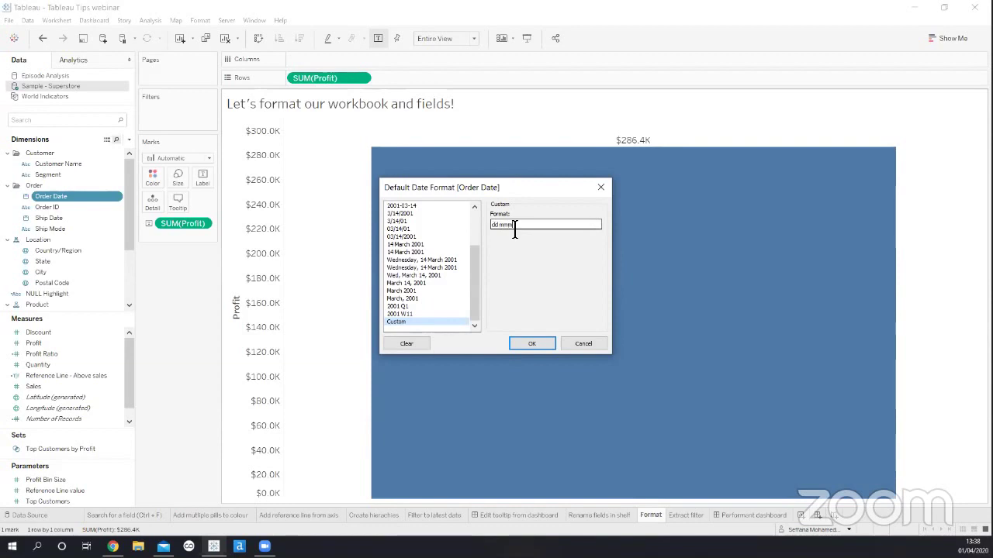
type(" yyyy")
left_click(532, 343)
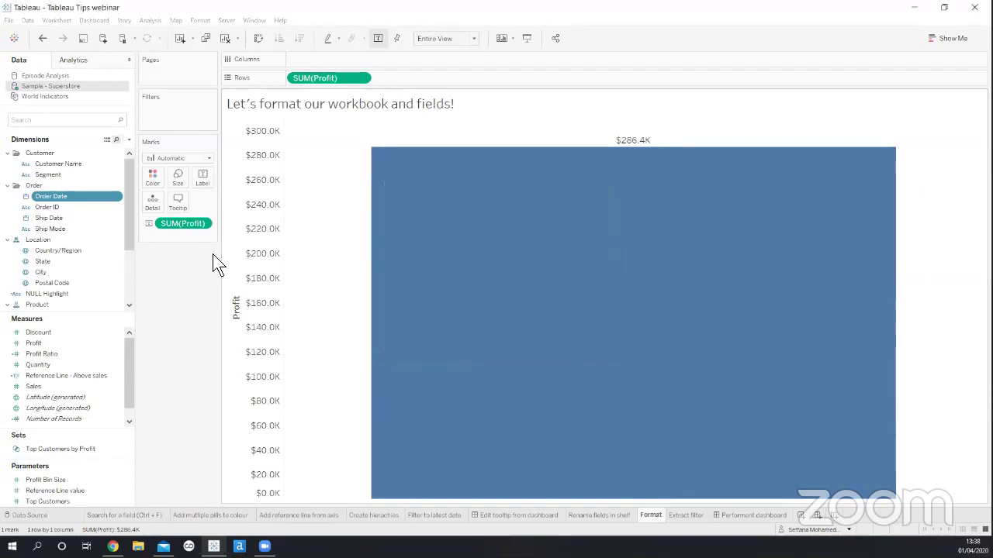
Place Order Date on Columns as an exact date to check its date format, and remove it from the view
left_click_drag(70, 196, 321, 57)
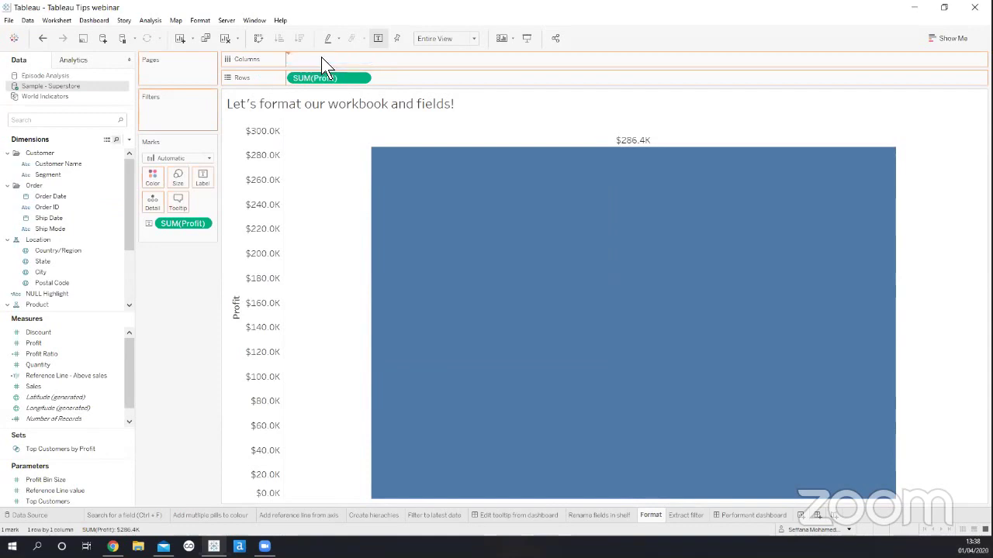
right_click(321, 57)
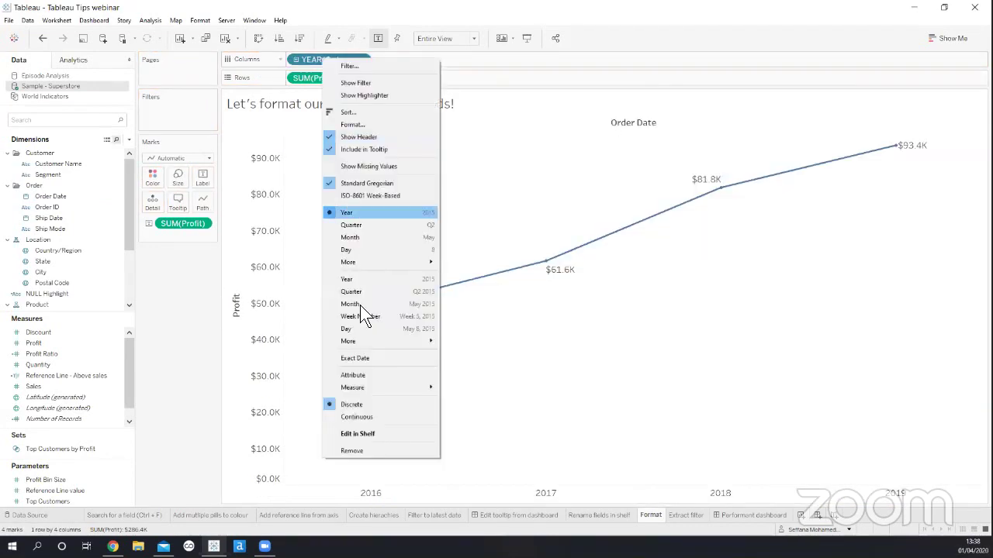
left_click(369, 358)
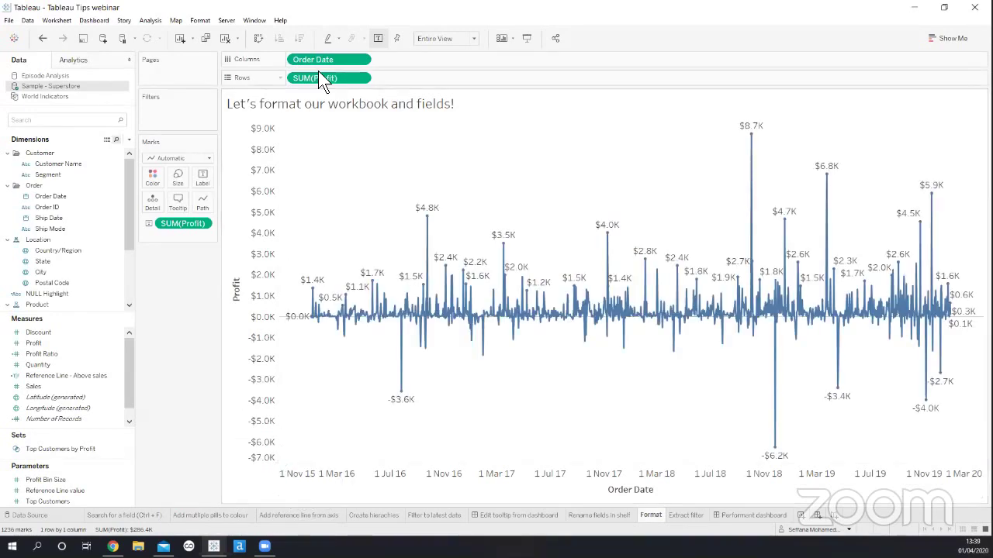
left_click_drag(322, 57, 265, 166)
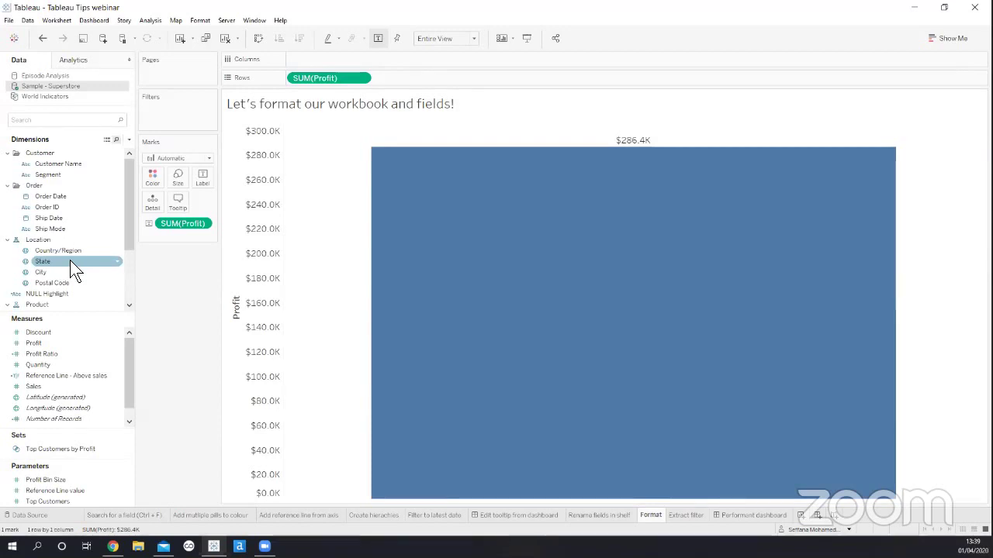
Open the default color settings of the Segment field and choose the TIL color palette
right_click(55, 176)
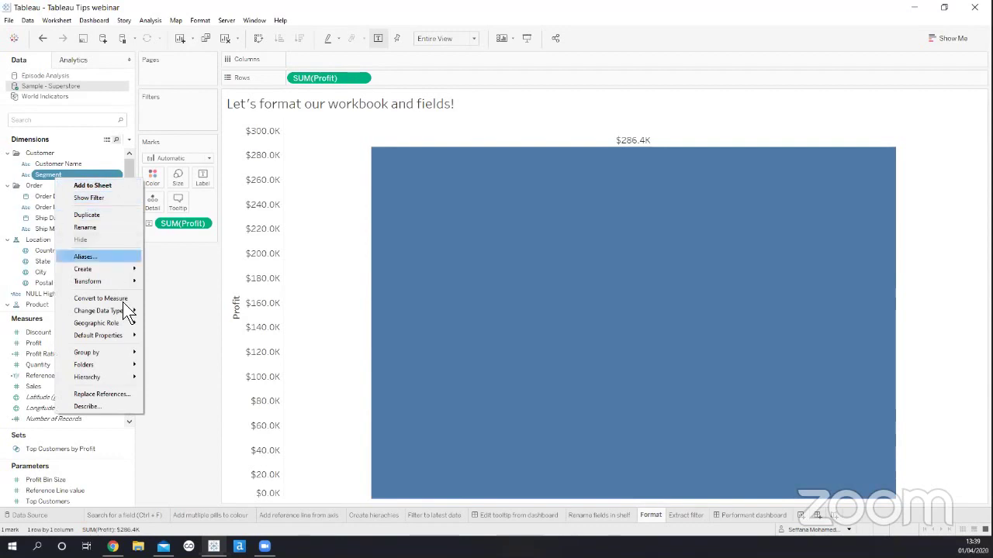
mouse_move(123, 332)
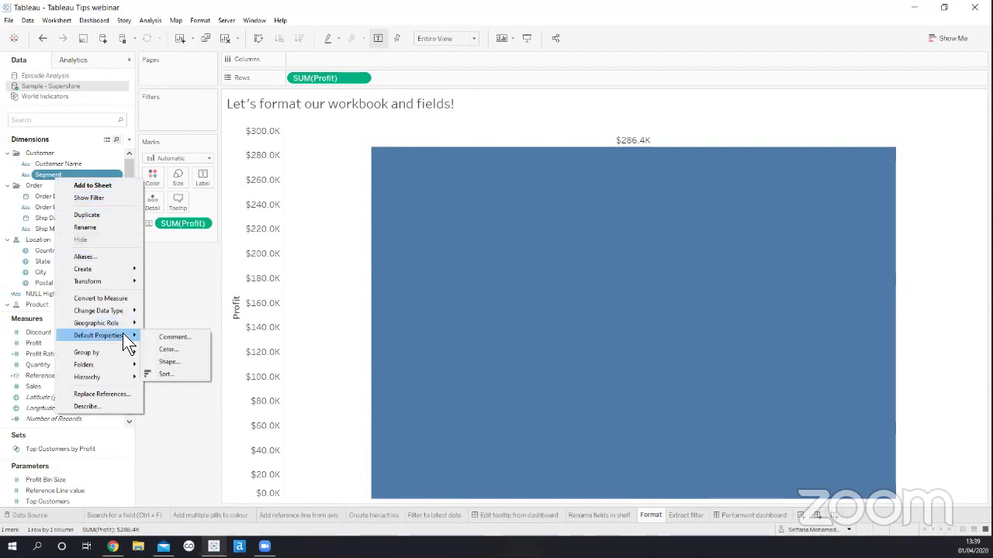
left_click(186, 348)
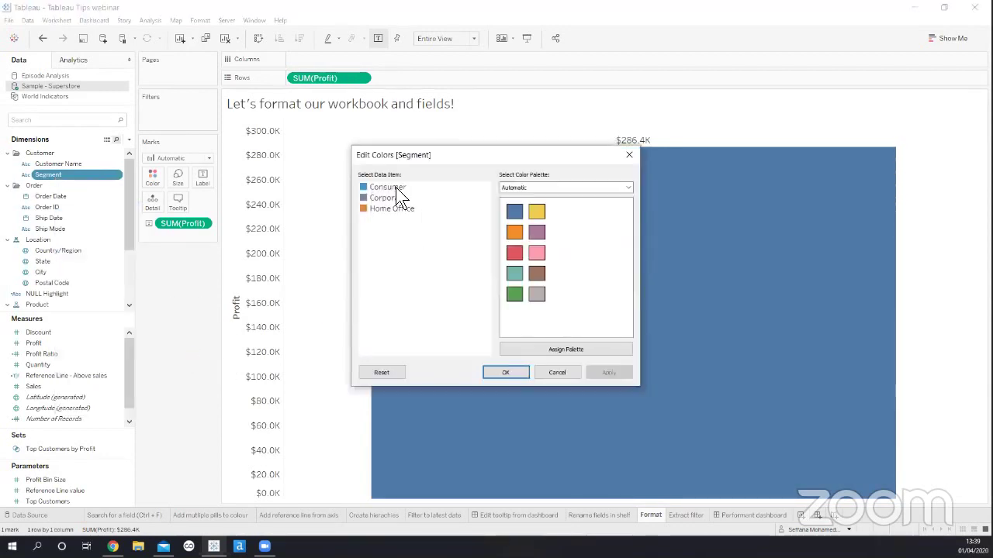
left_click(503, 190)
scroll(536, 358, "down", 3)
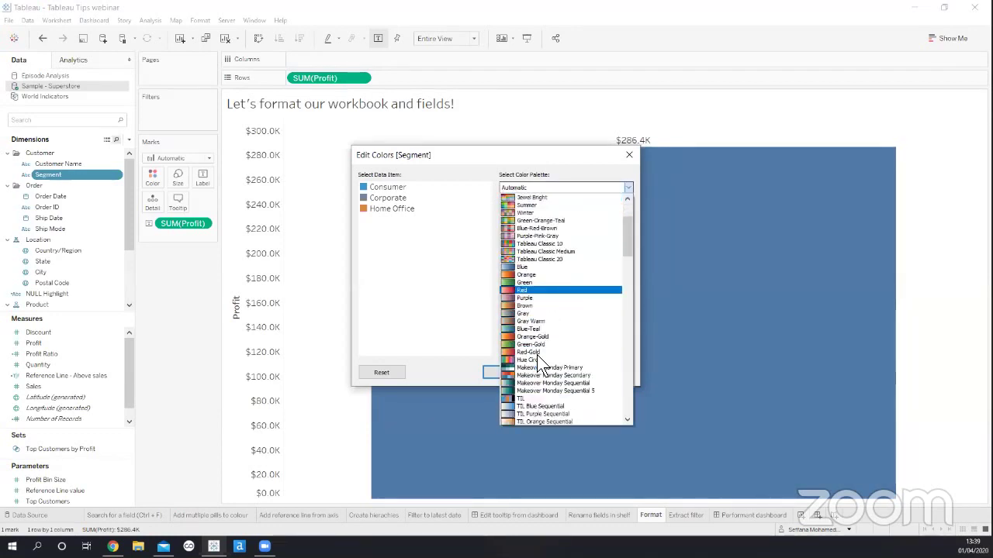
scroll(537, 355, "down", 2)
left_click(529, 376)
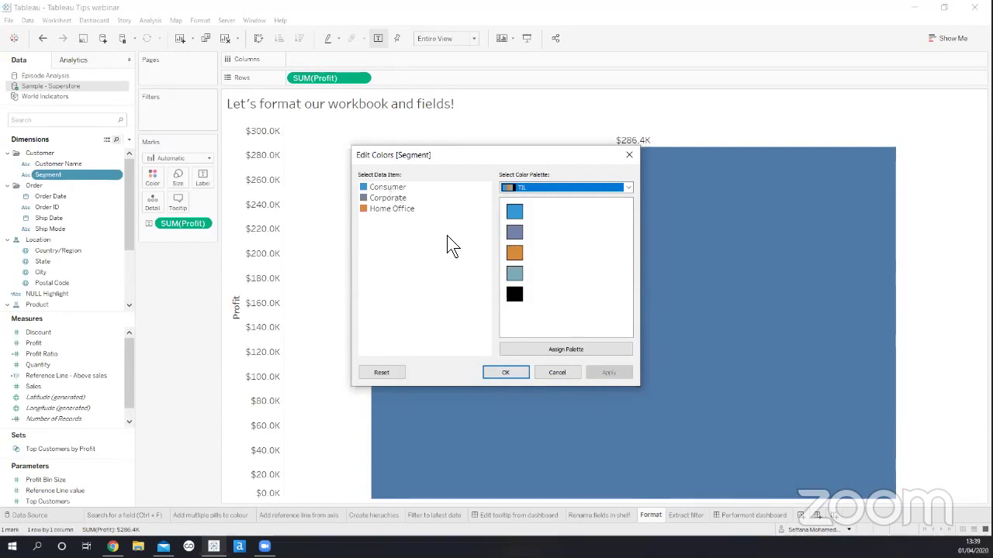
Switch Segment's color palette to Excel, assign magenta to Consumer, and confirm the default colors
left_click(533, 188)
left_click(538, 305)
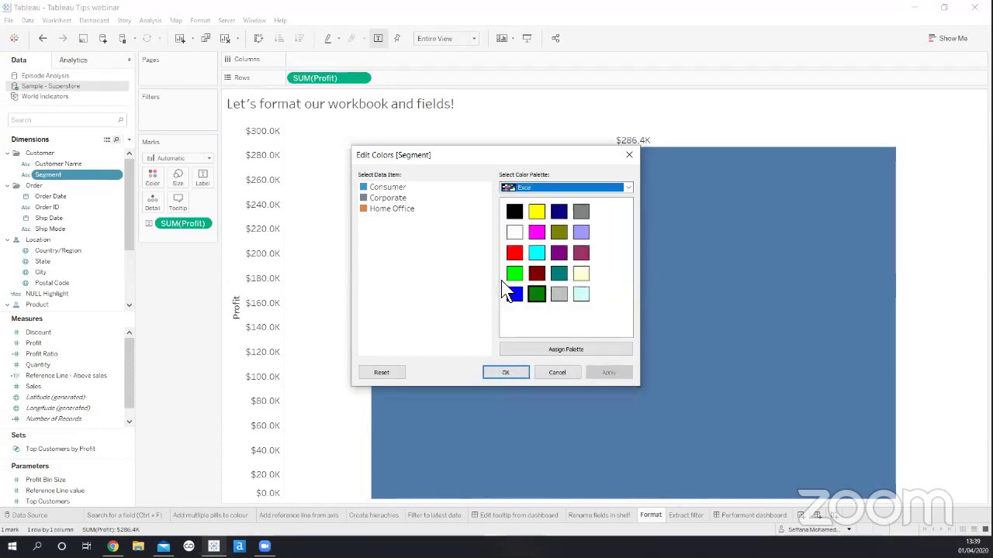
left_click(387, 188)
left_click(540, 235)
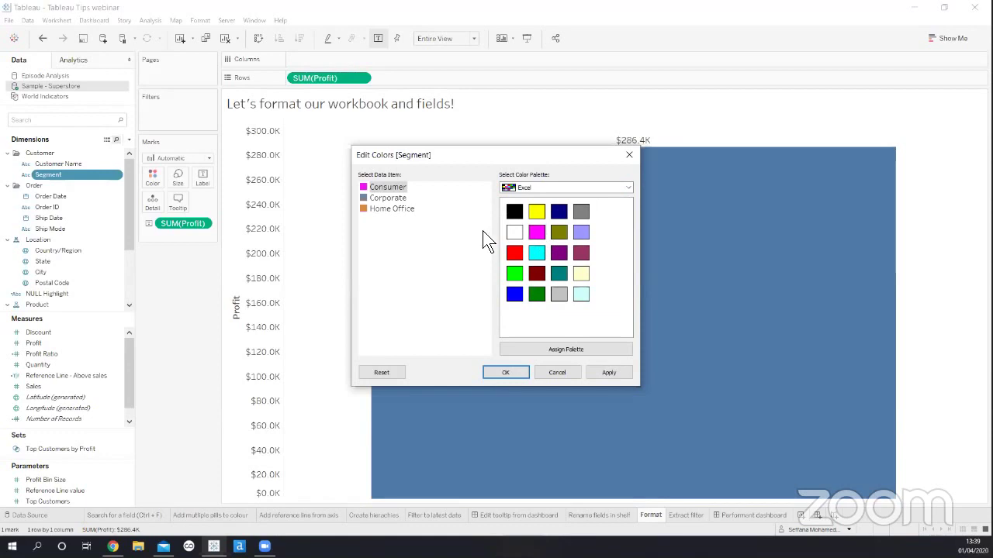
left_click(504, 372)
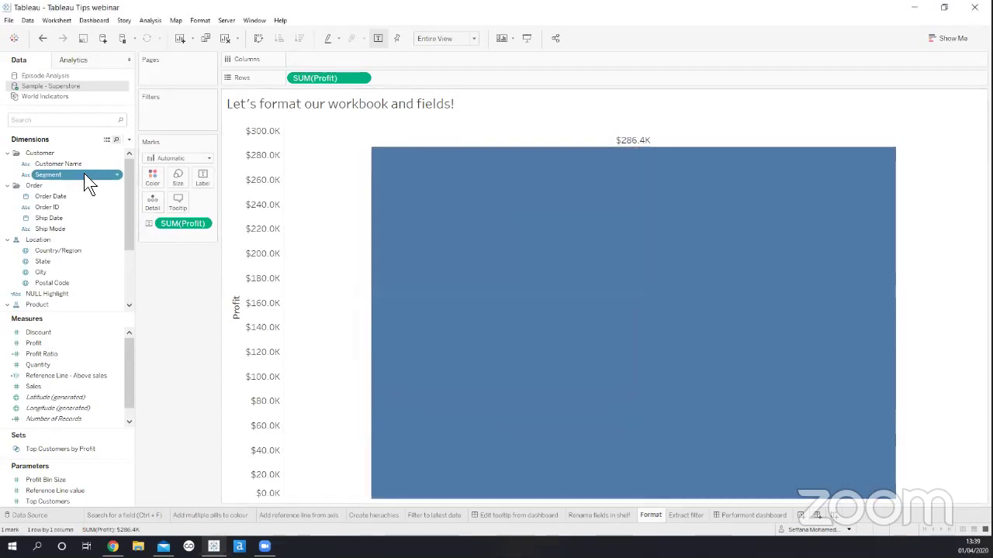
Color the Profit bar by Segment to check the default colors, and undo the addition
left_click_drag(83, 173, 163, 276)
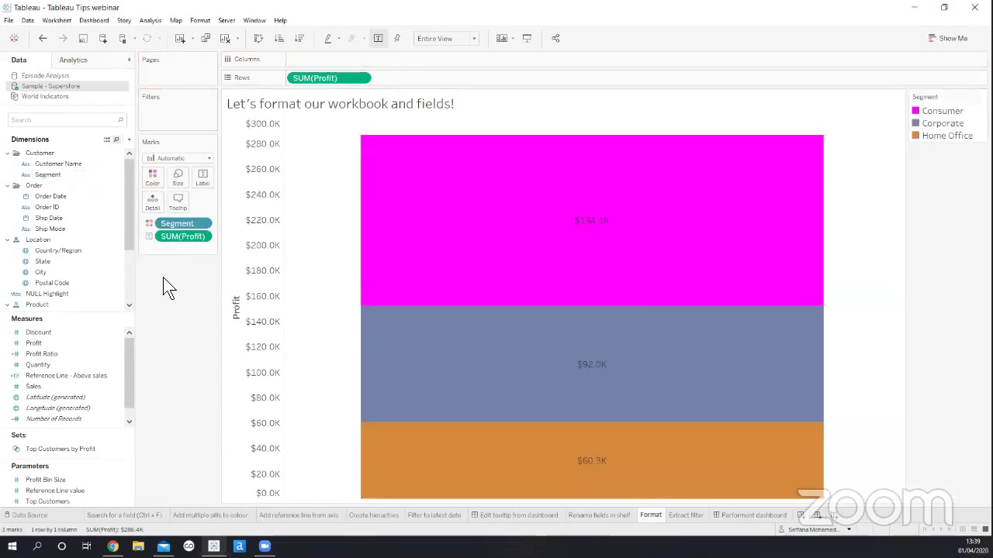
left_click(43, 38)
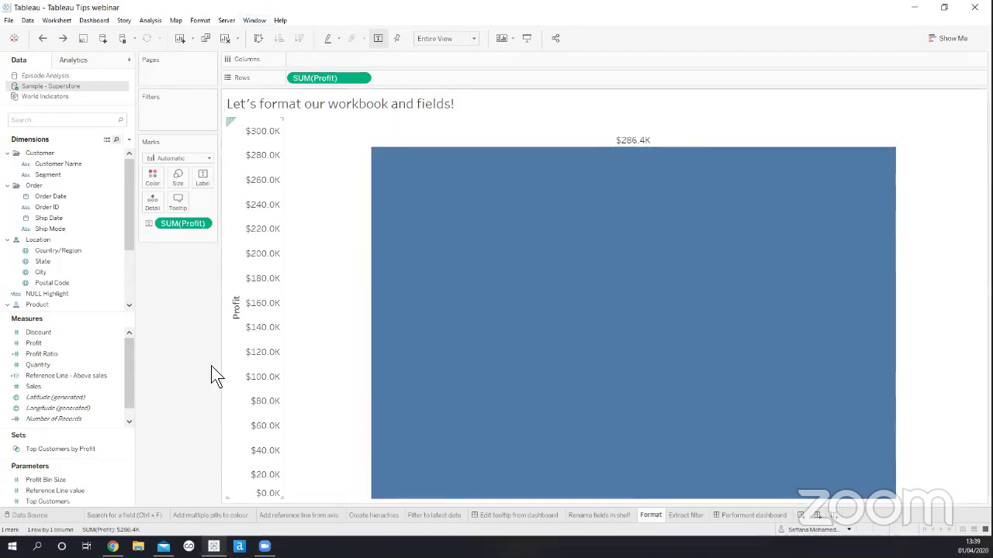
On the Edit tooltip from dashboard sheet, review the workbook-wide font and color options, and close the workbook formatting settings
left_click(498, 517)
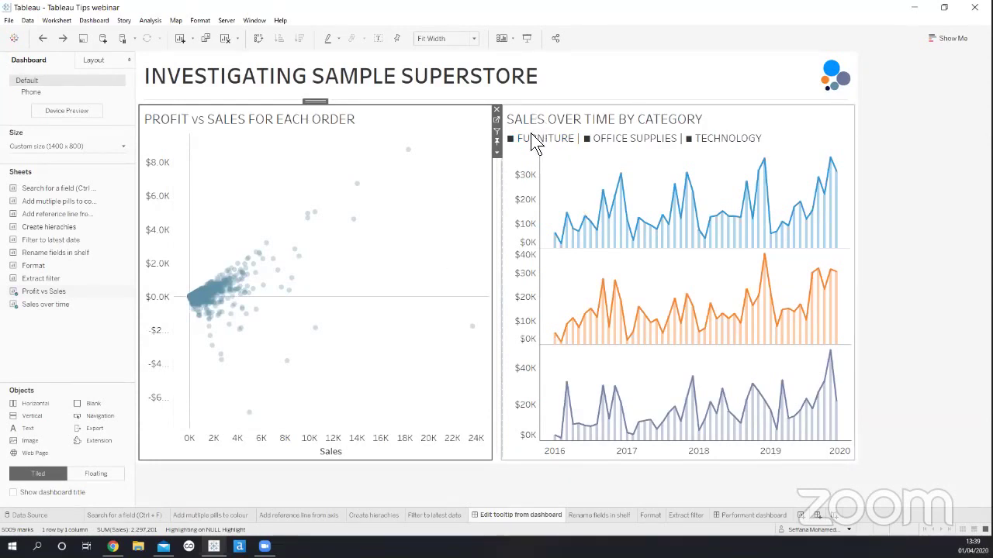
key("ctrl")
left_click(200, 20)
left_click(229, 58)
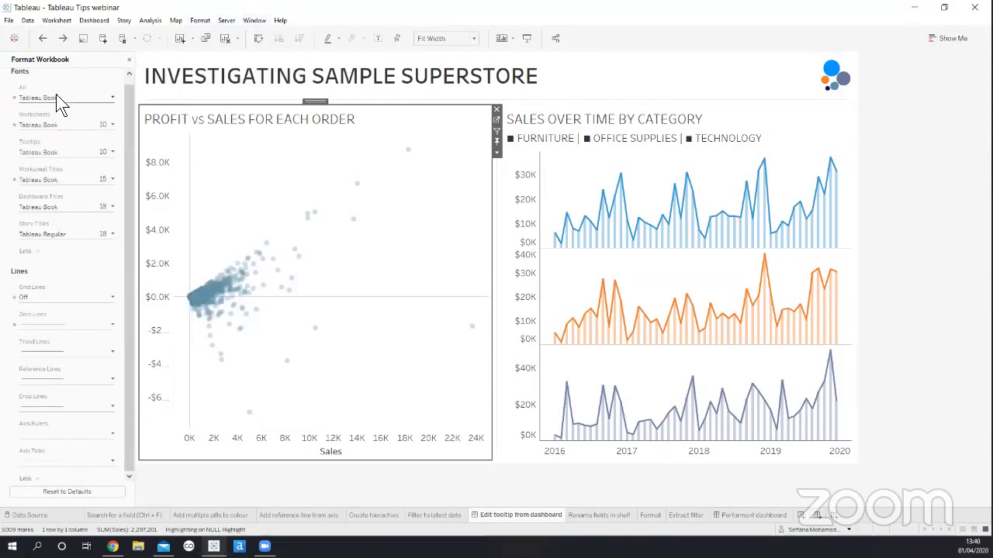
left_click(56, 95)
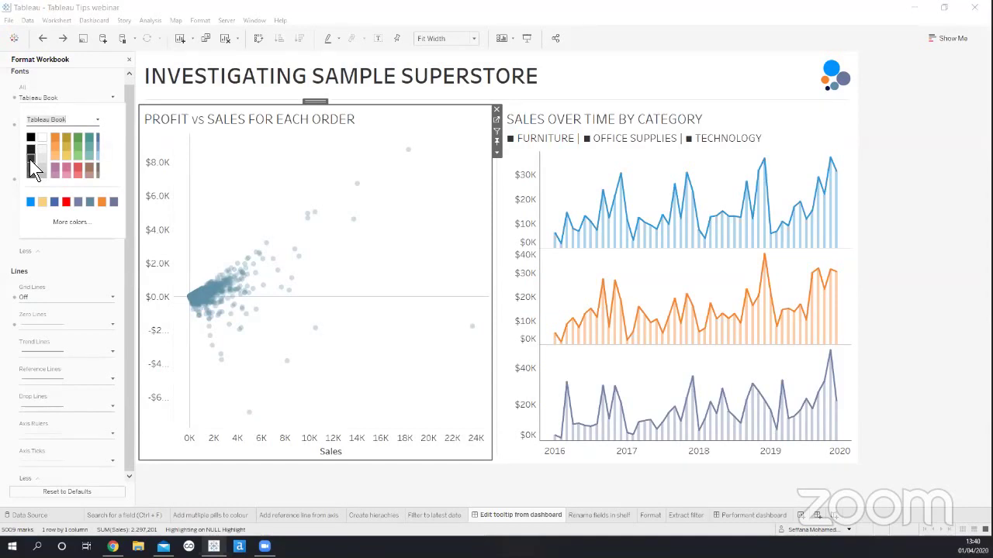
left_click(128, 60)
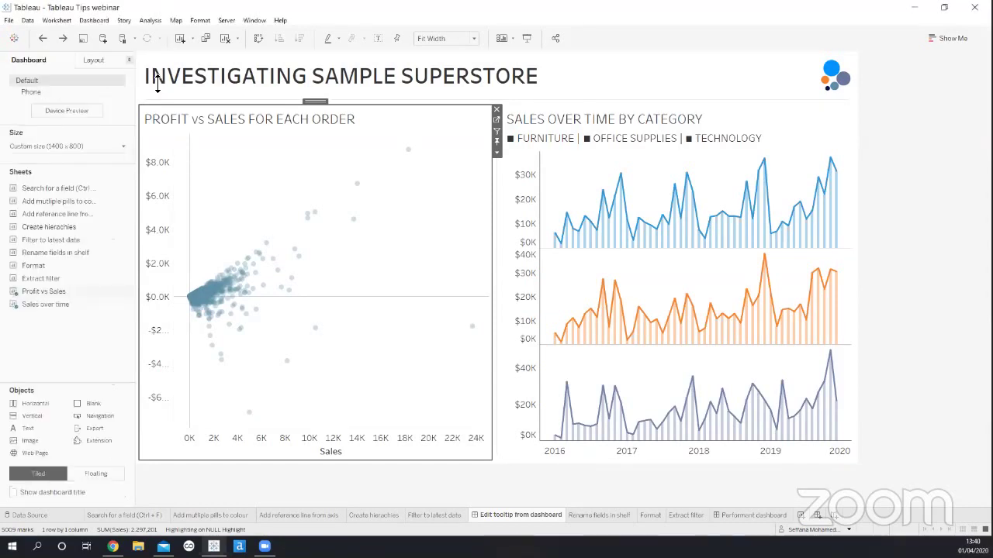
Color the FURNITURE text and its square marker blue in the Sales over time by category title
double_click(543, 133)
left_click_drag(400, 270, 327, 271)
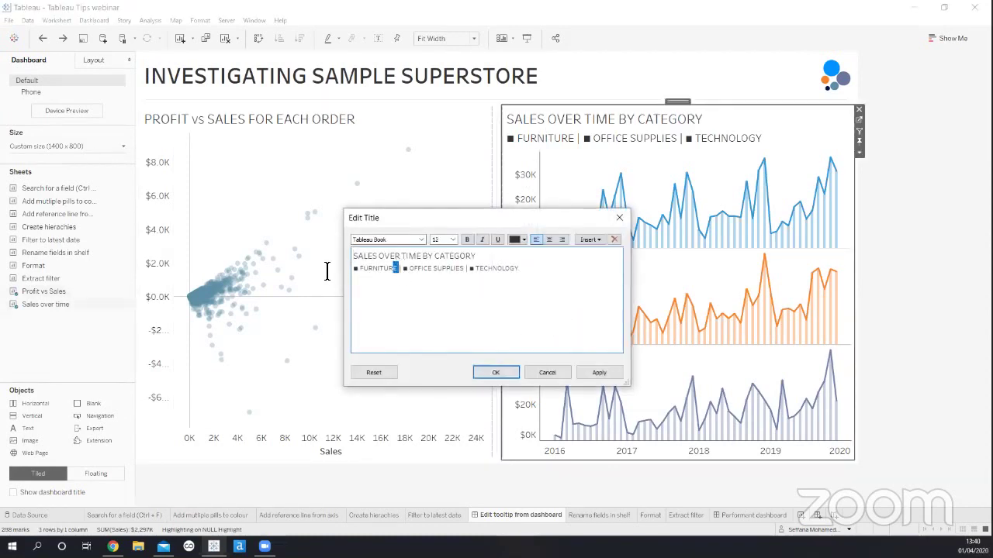
left_click(515, 240)
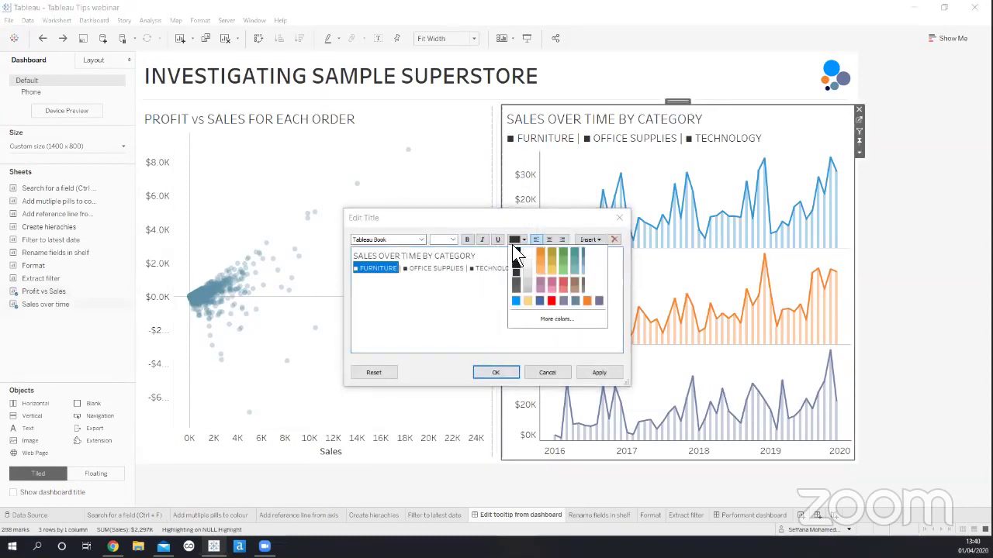
left_click(516, 300)
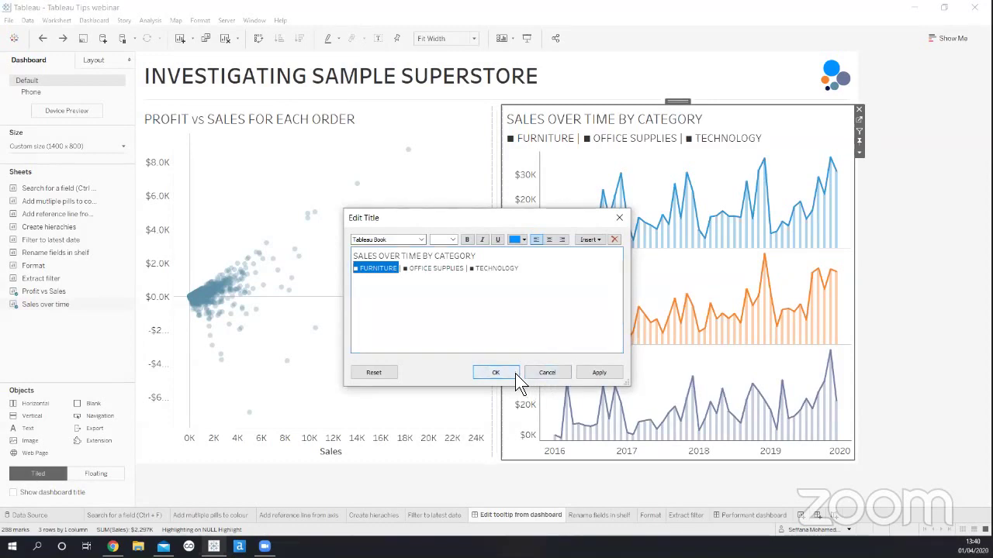
left_click(515, 373)
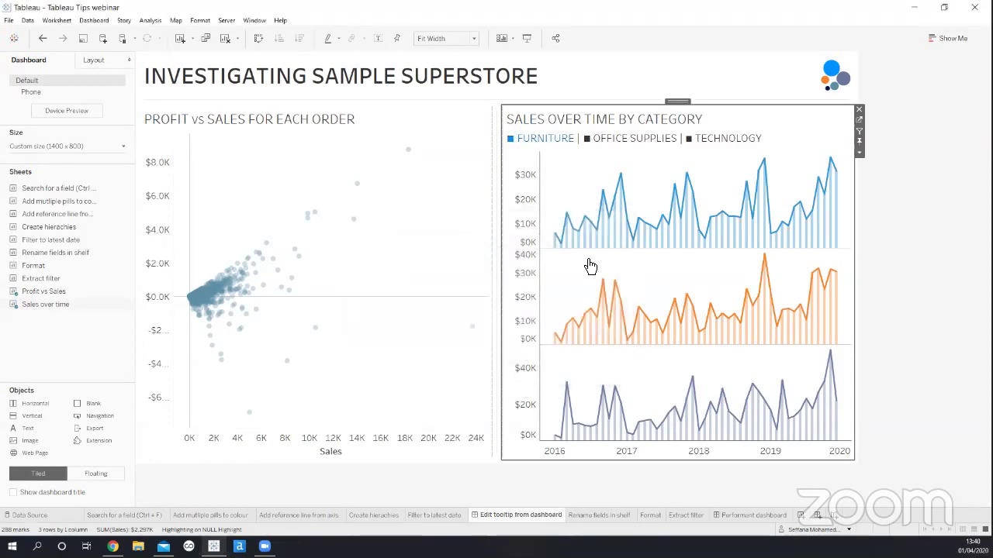
Open the Profit vs Sales worksheet from the dashboard, review its line and border formatting, and return to the dashboard
left_click(438, 223)
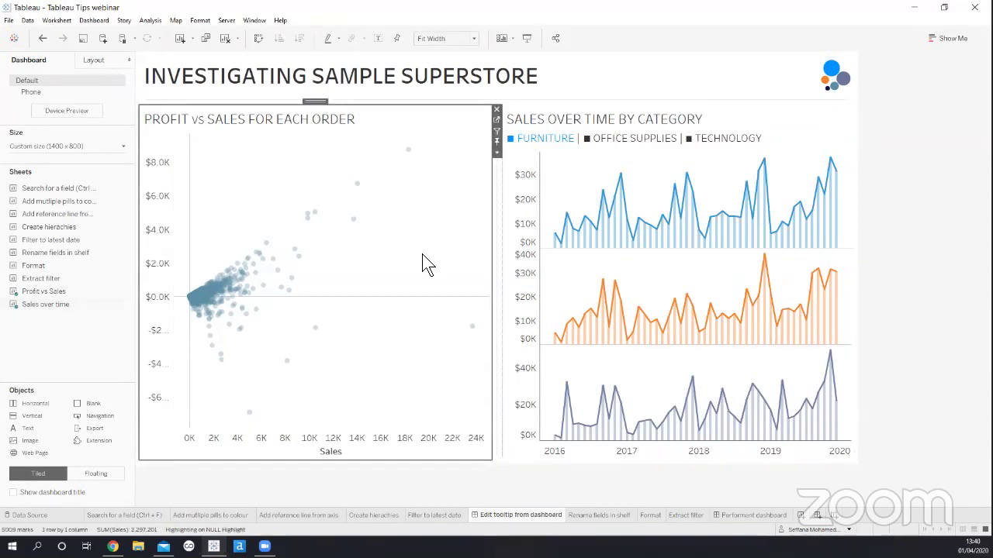
left_click(496, 123)
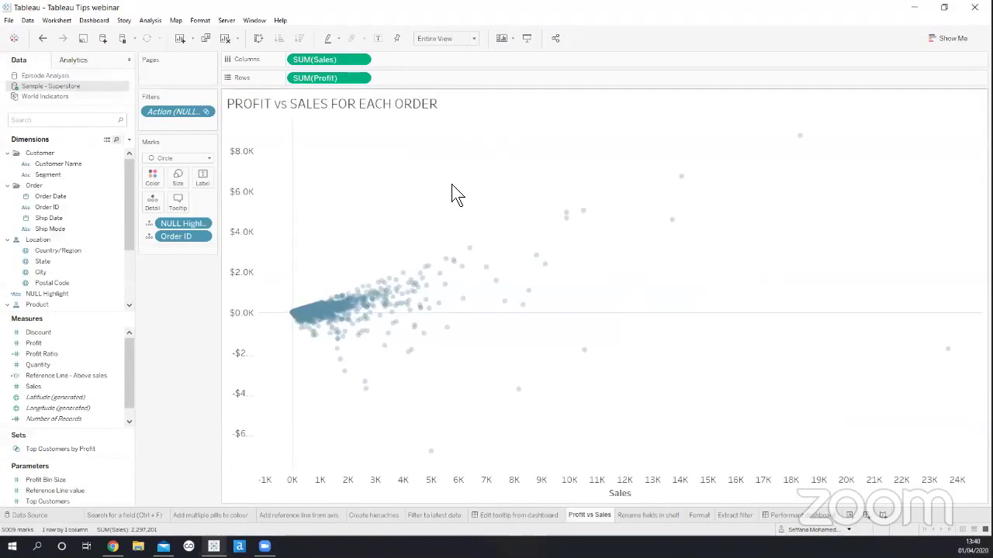
right_click(437, 159)
left_click(469, 223)
left_click(65, 80)
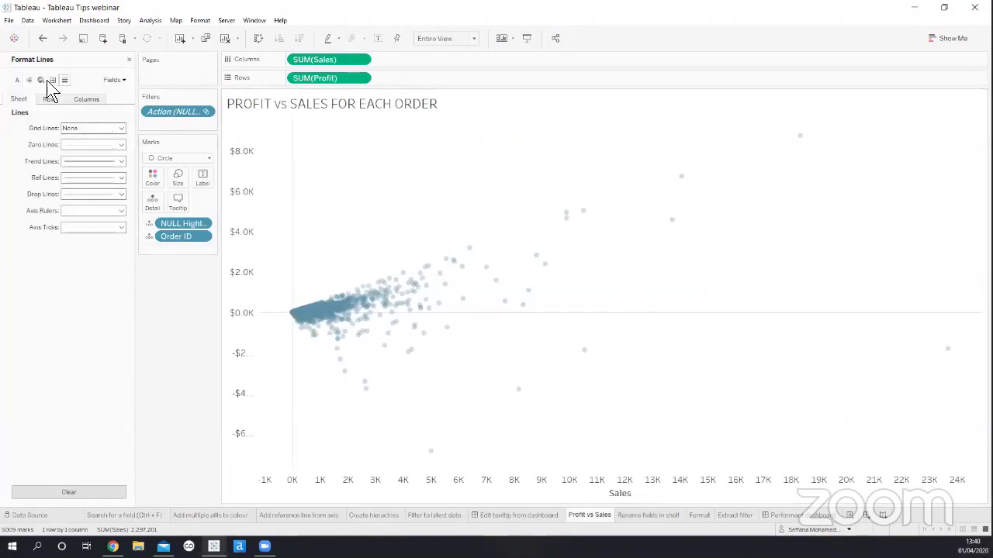
left_click(52, 80)
left_click(128, 60)
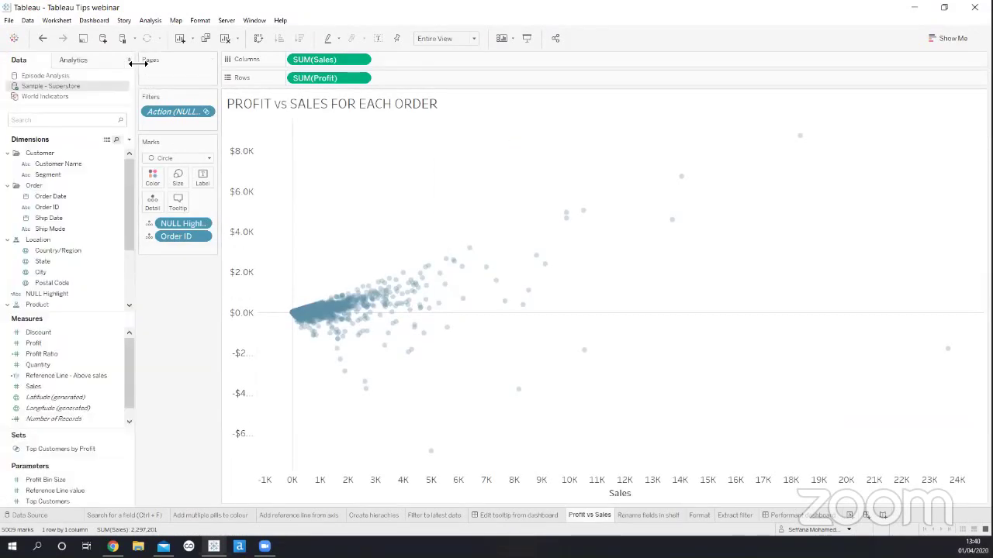
left_click(498, 517)
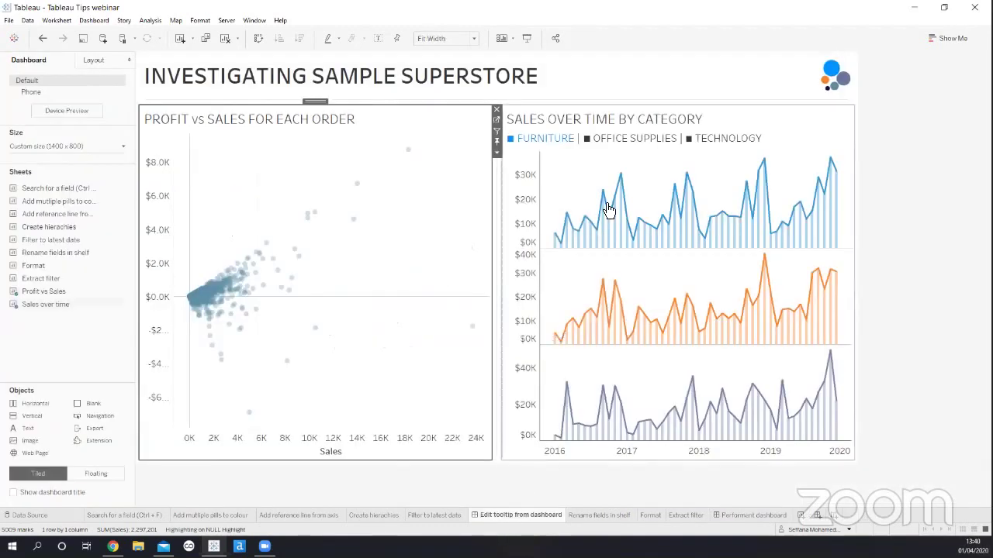
Try solid red grid lines on the Profit vs Sales chart from the dashboard, and set the grid lines back to None
right_click(439, 188)
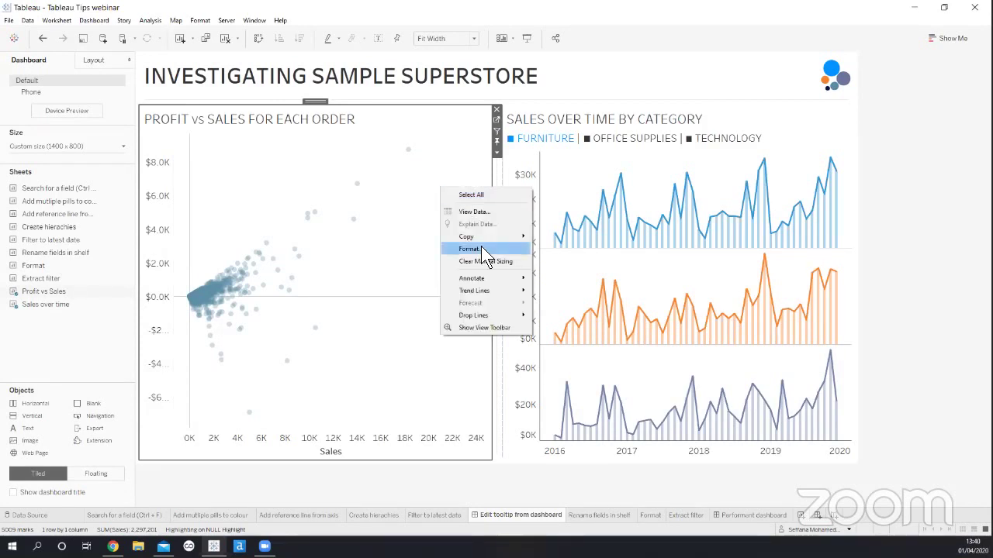
left_click(481, 248)
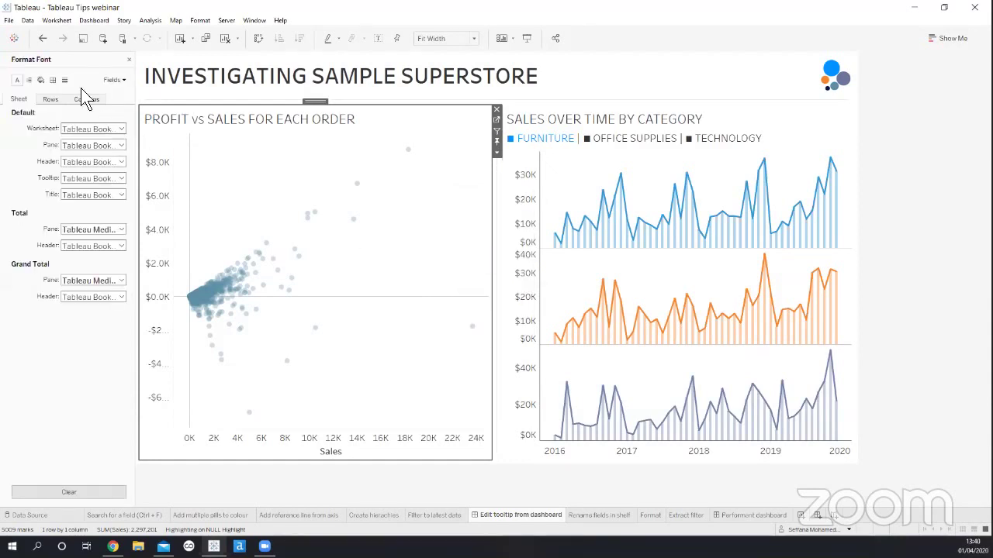
left_click(65, 81)
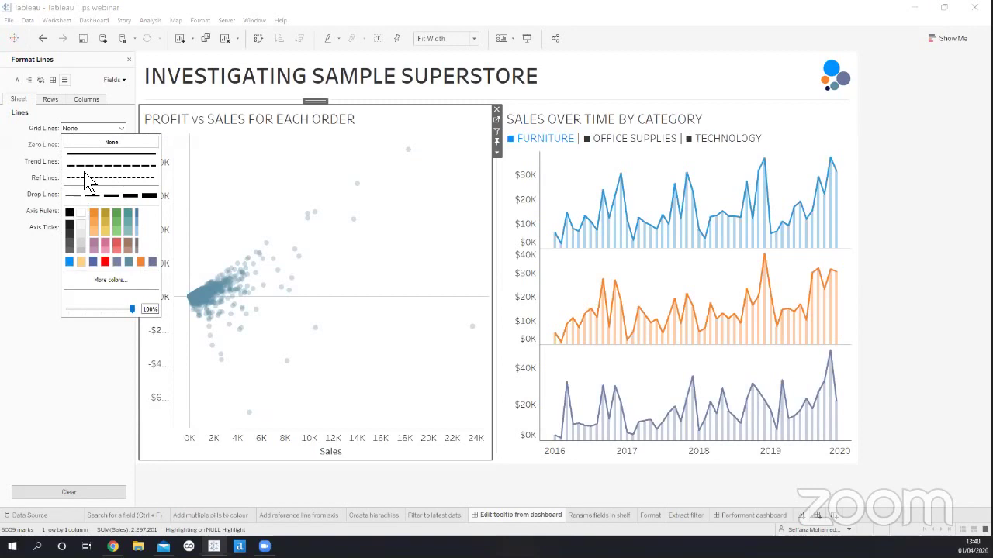
left_click(86, 155)
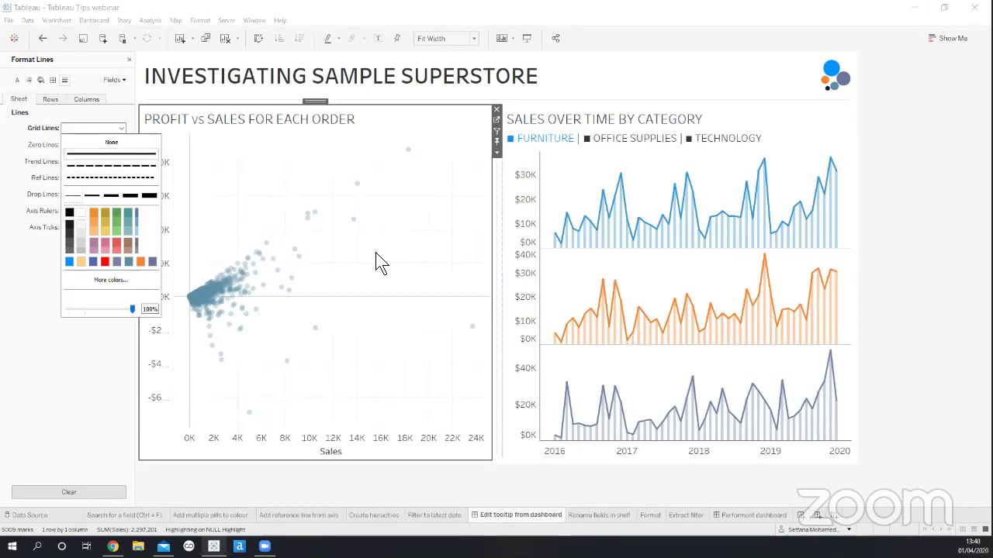
left_click(104, 263)
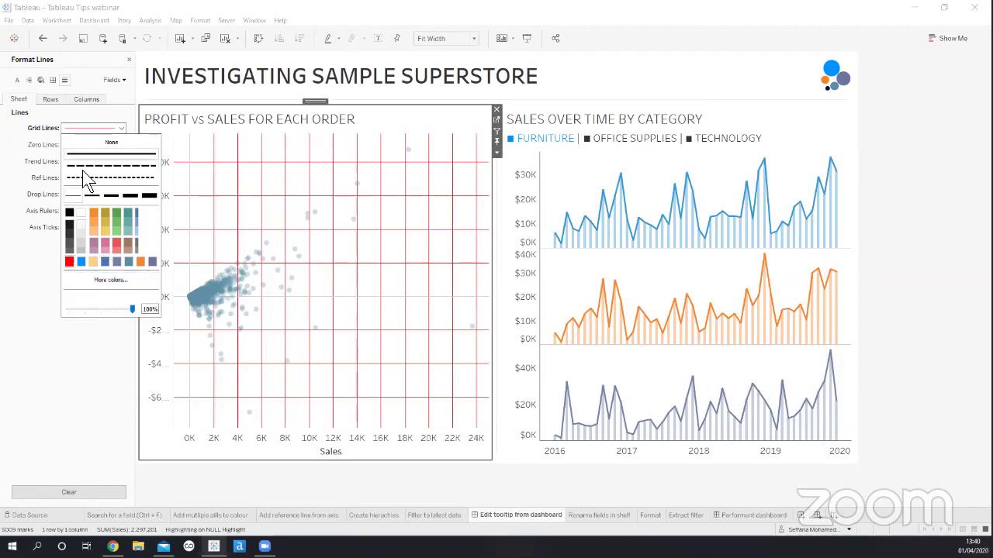
left_click(95, 142)
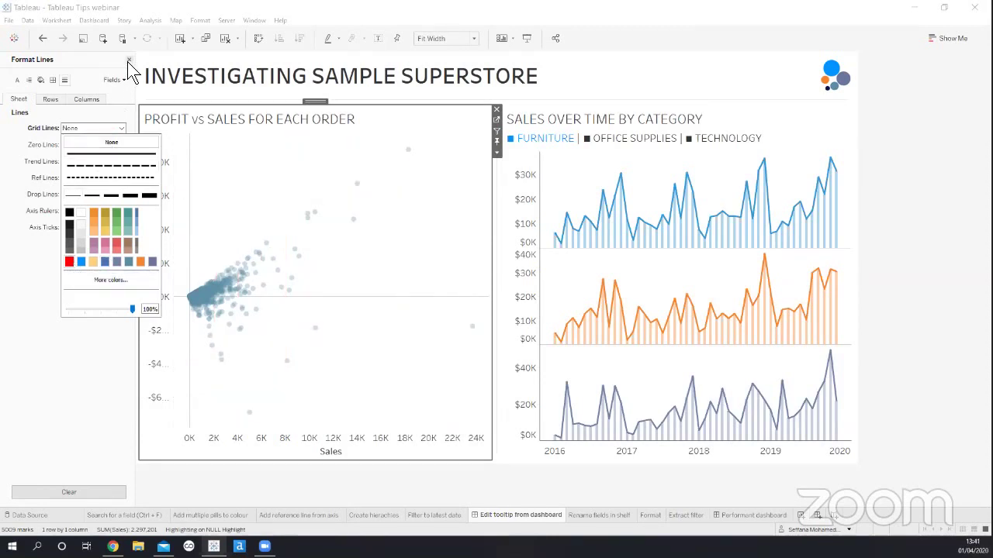
left_click(128, 60)
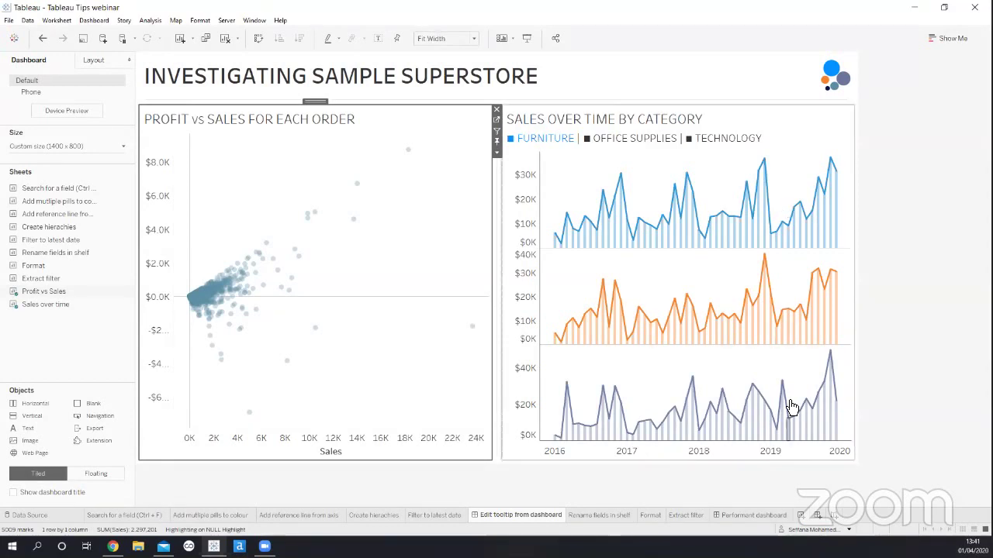
In the Speed Vizzing workbook, inspect the text label formatting of the Duplicating Sheets worksheet and close the label editor
mouse_move(824, 407)
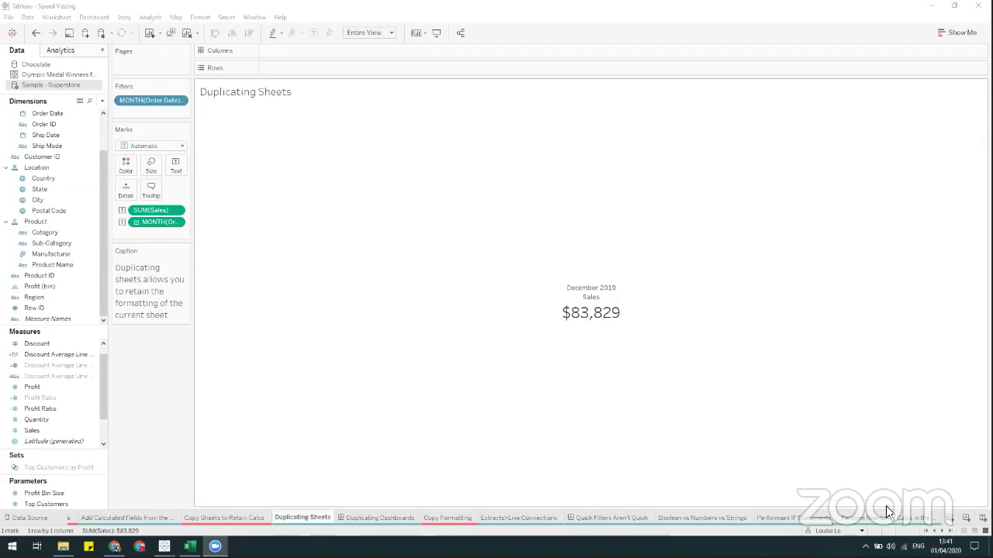
left_click(176, 165)
left_click(264, 189)
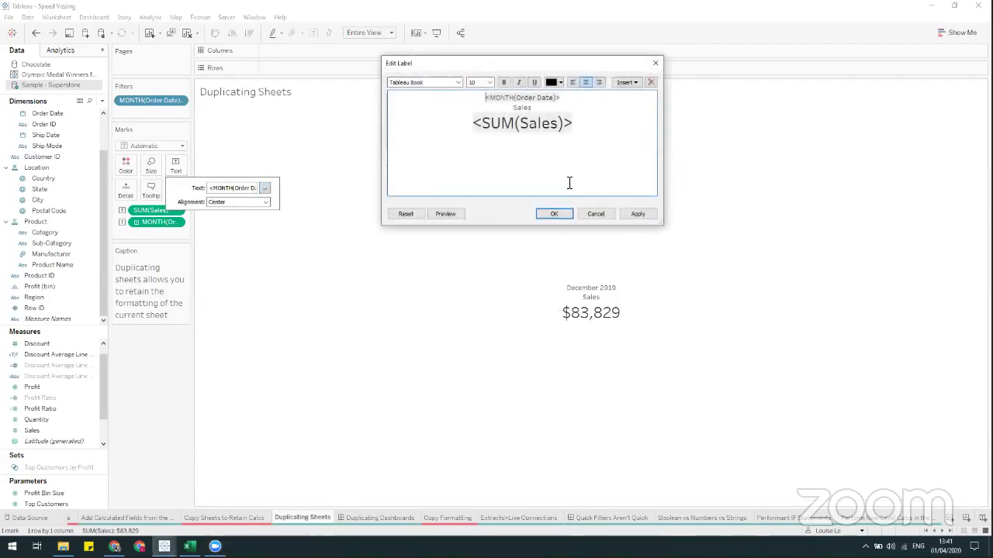
double_click(513, 122)
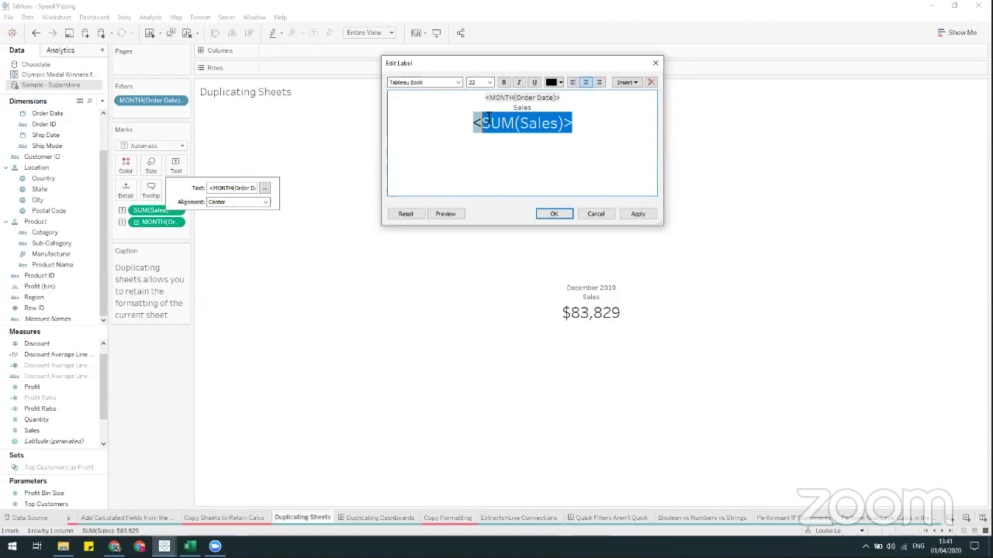
left_click(555, 213)
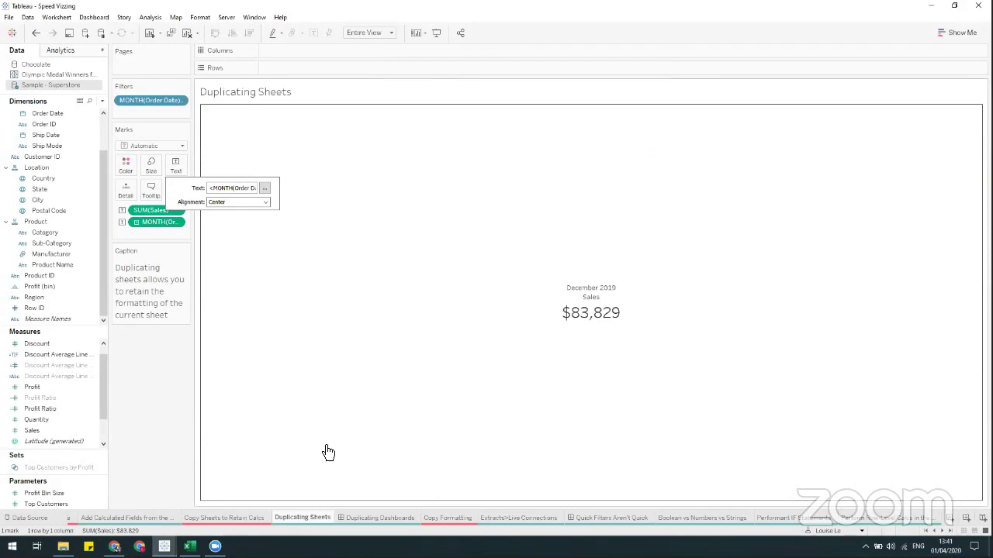
Duplicate the Duplicating Sheets worksheet and replace SUM(Sales) with Profit on the copy's text marks
right_click(304, 518)
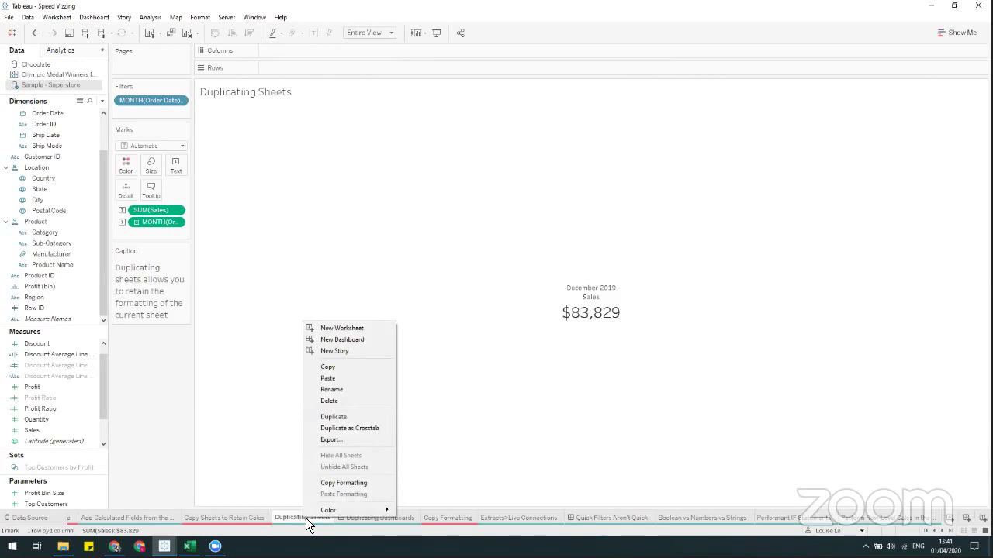
left_click(337, 418)
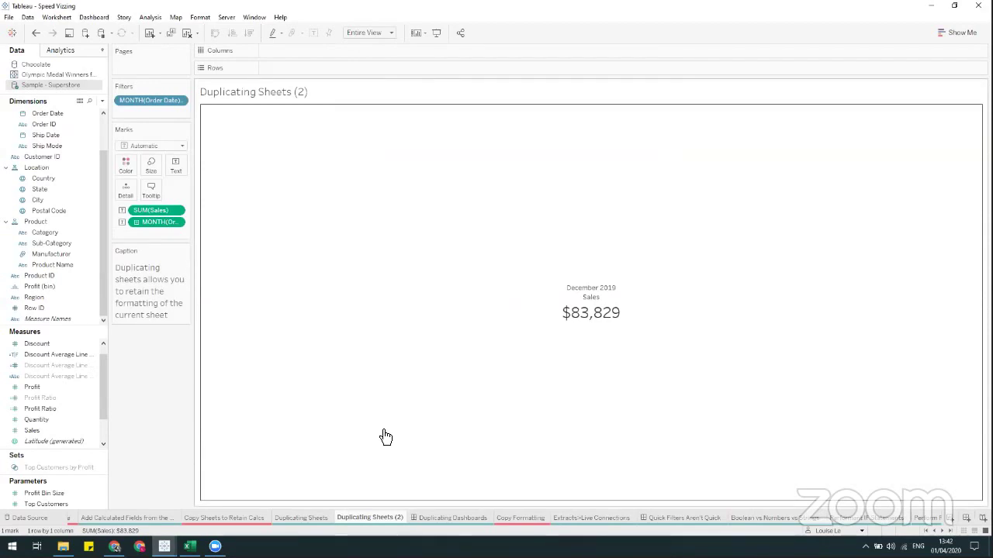
left_click(64, 387)
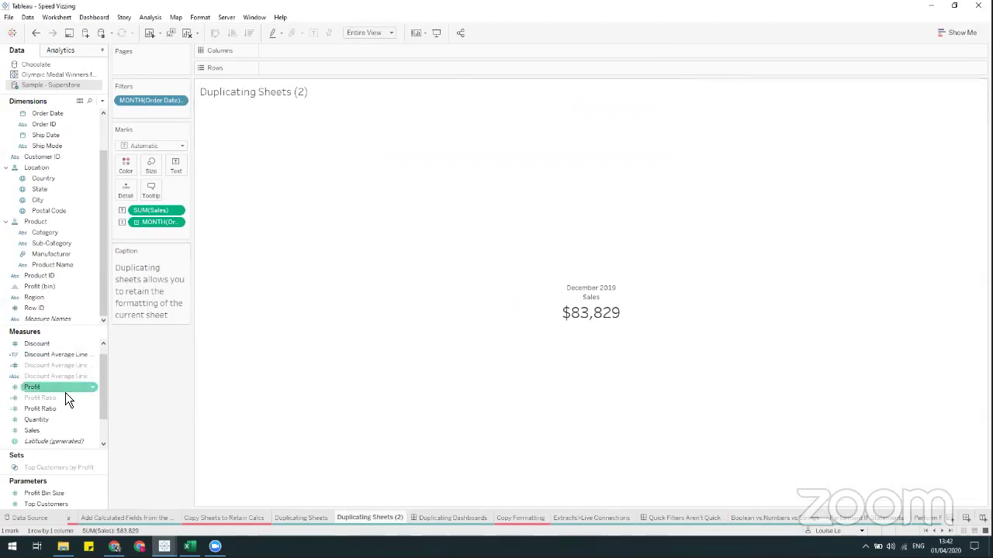
left_click(56, 370)
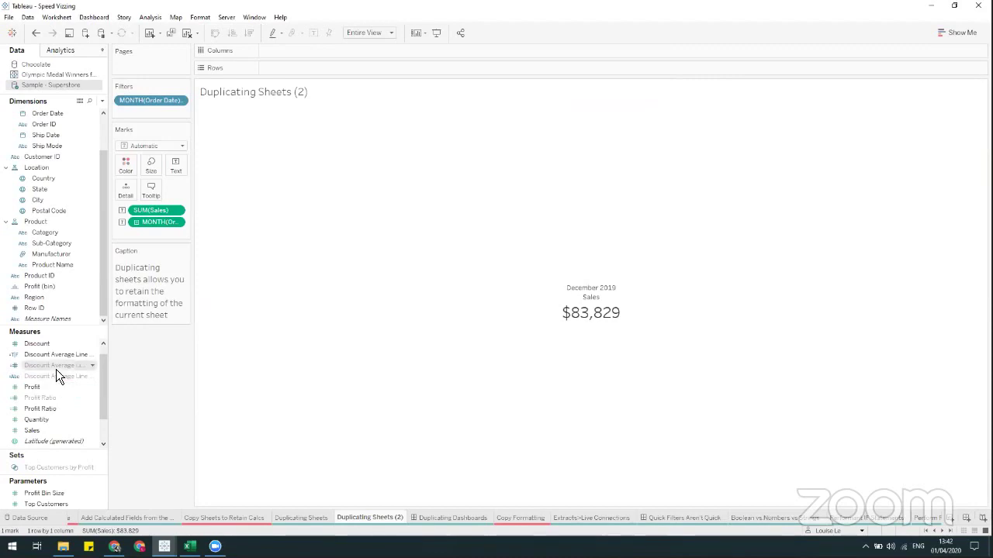
left_click_drag(45, 388, 158, 212)
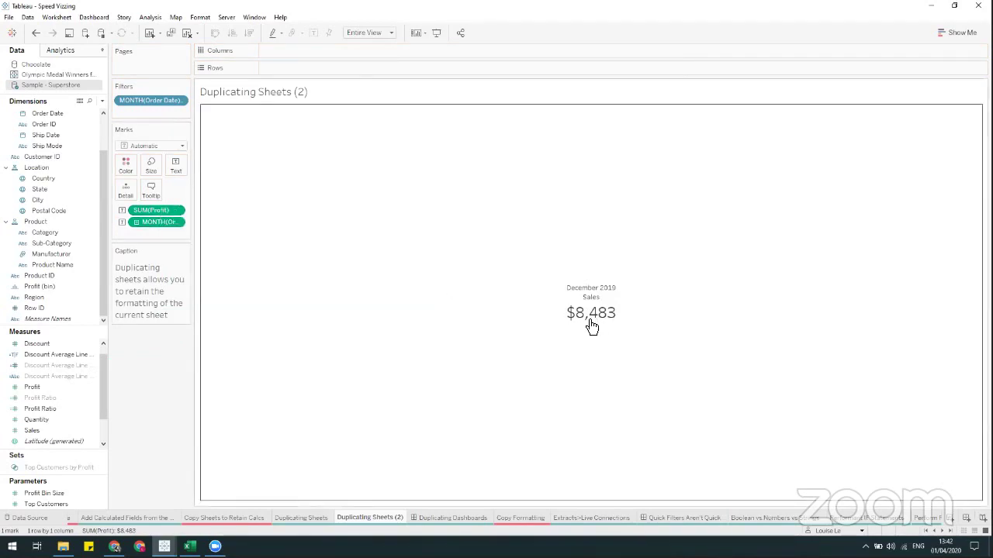
Change the caption word in the duplicated sheet's label to Profit, and compare the copy with the original sheet
left_click(175, 169)
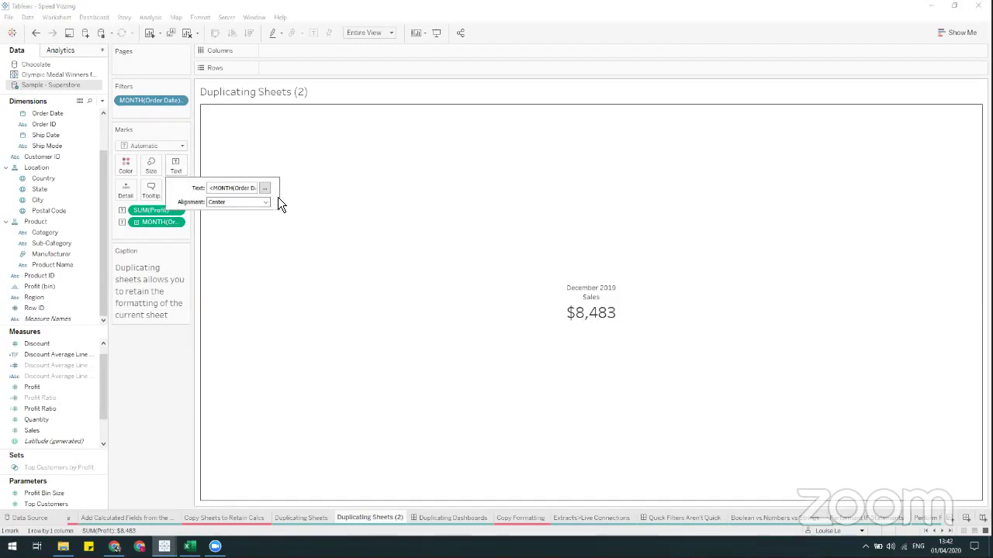
left_click(265, 188)
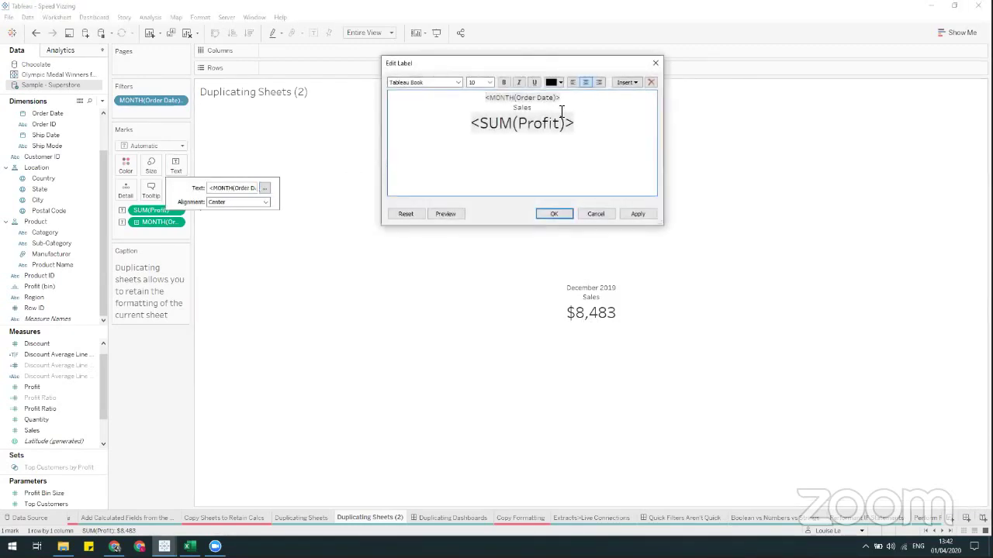
left_click_drag(534, 108, 514, 109)
type("Profit")
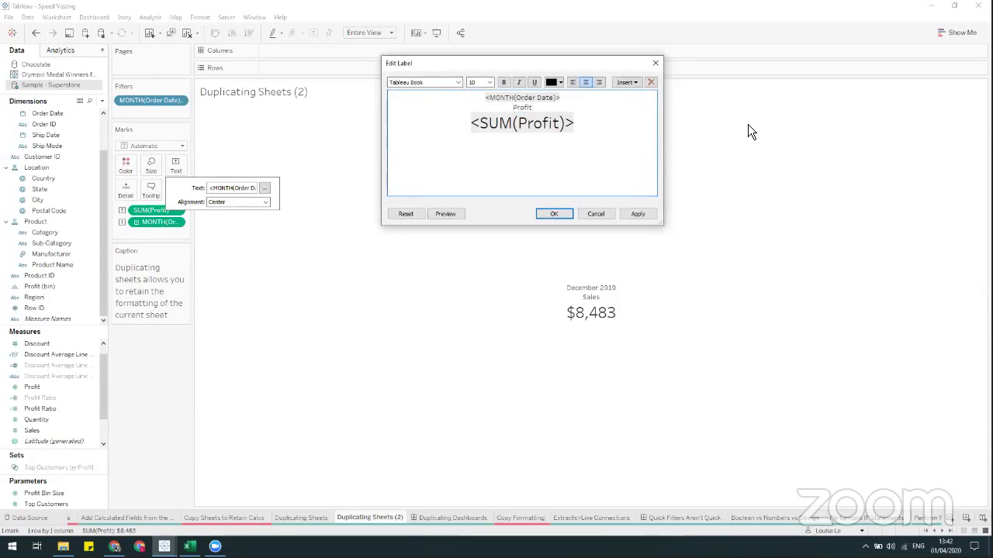
left_click(554, 214)
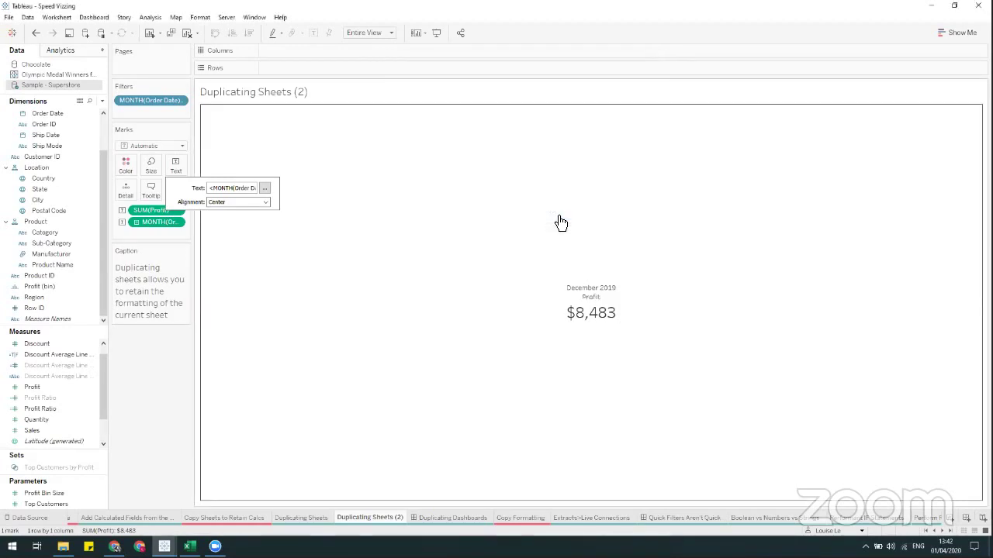
left_click(318, 518)
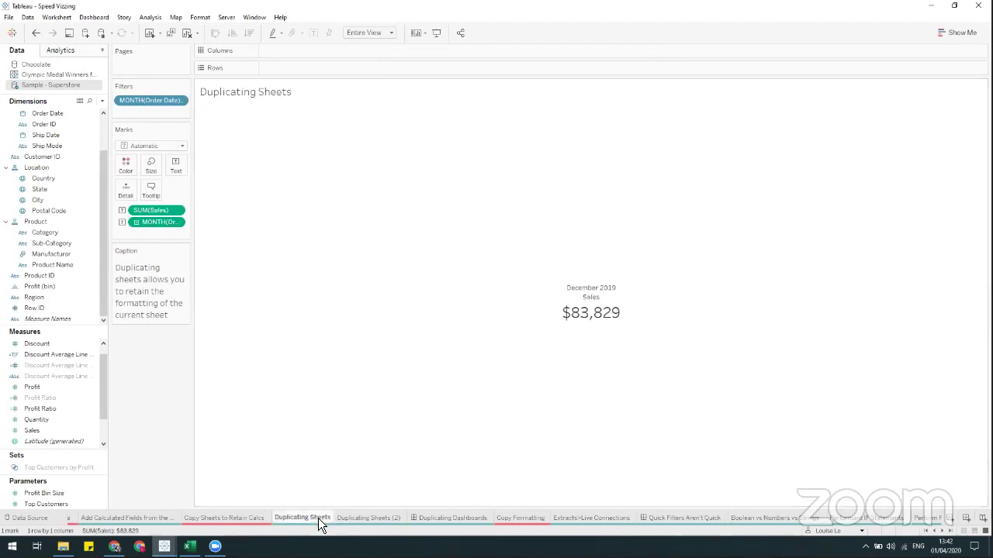
left_click(352, 522)
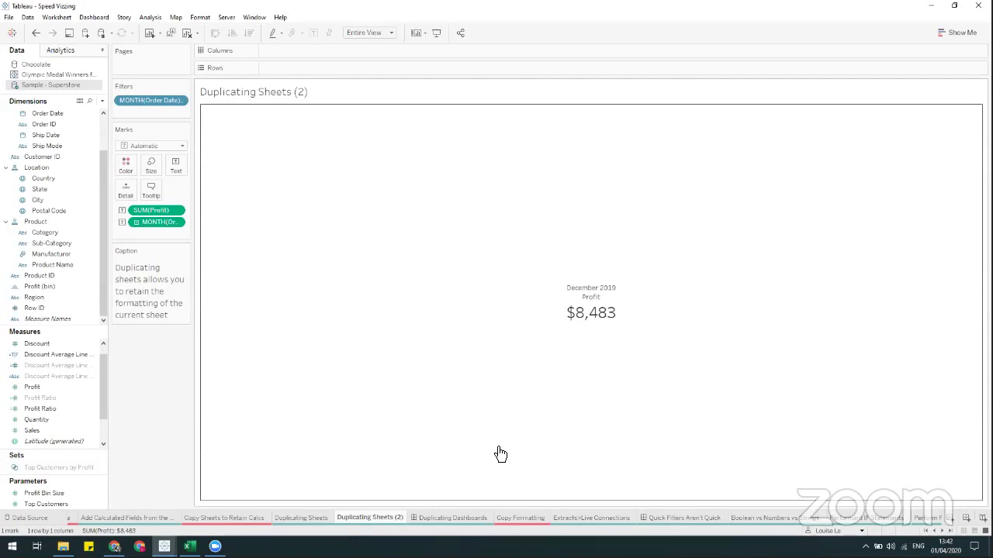
On the Duplicating Dashboards dashboard, select the header container holding the title, help button and crown logo, and clear the selection
left_click(441, 518)
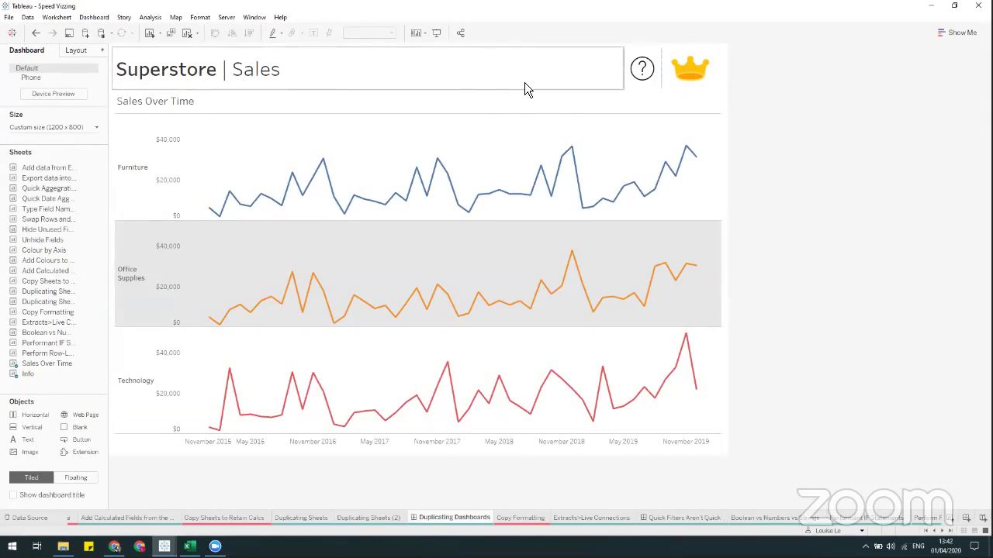
left_click(408, 58)
double_click(355, 51)
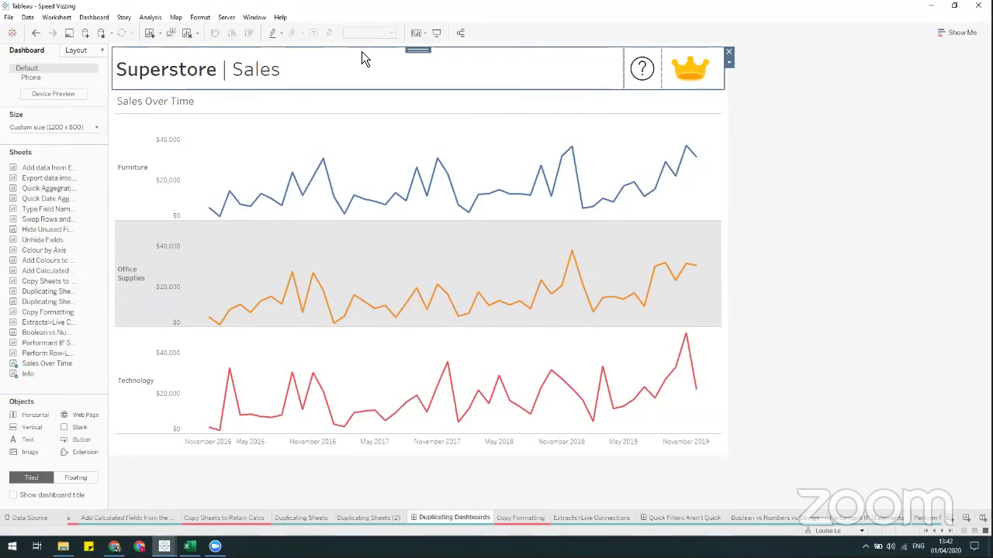
left_click(765, 121)
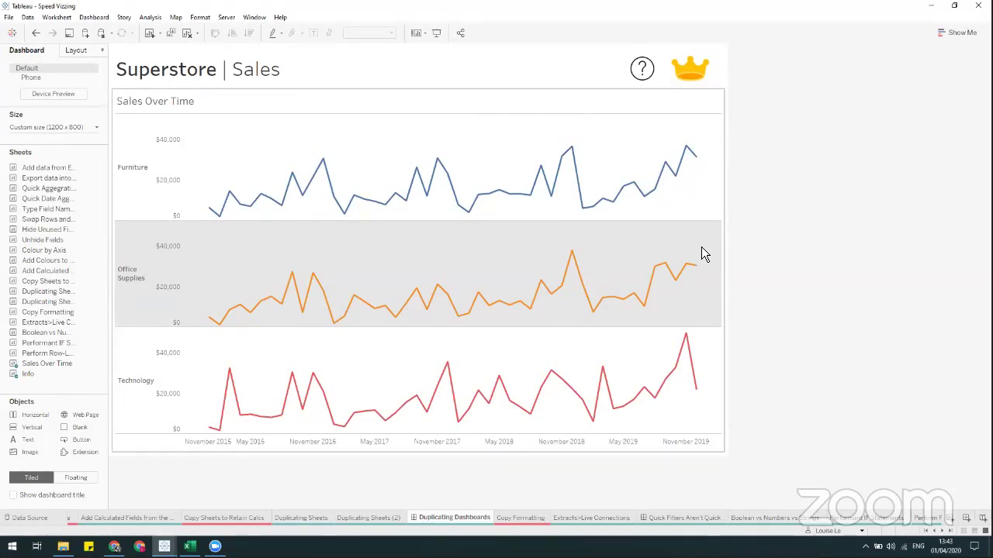
Duplicate the Duplicating Dashboards dashboard
right_click(447, 516)
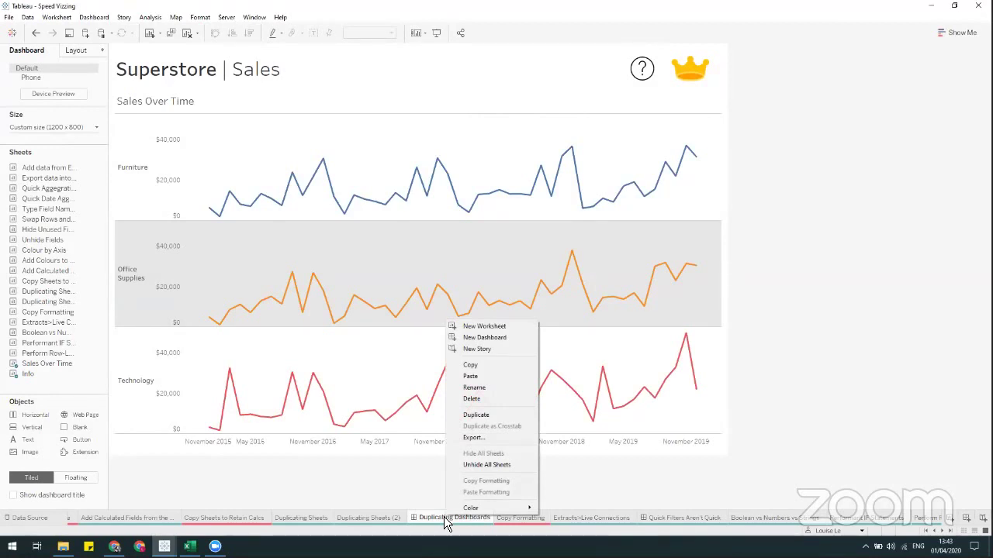
left_click(482, 415)
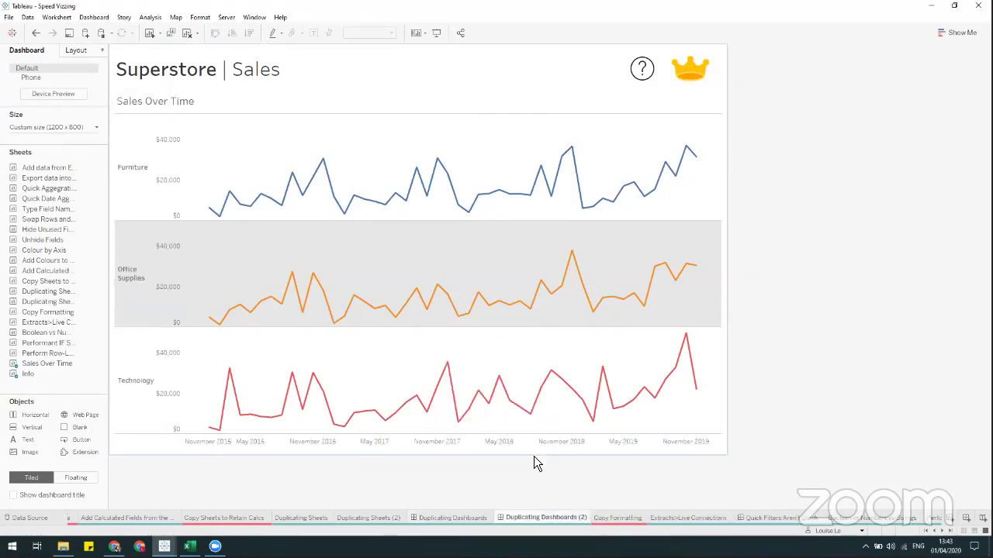
left_click(610, 404)
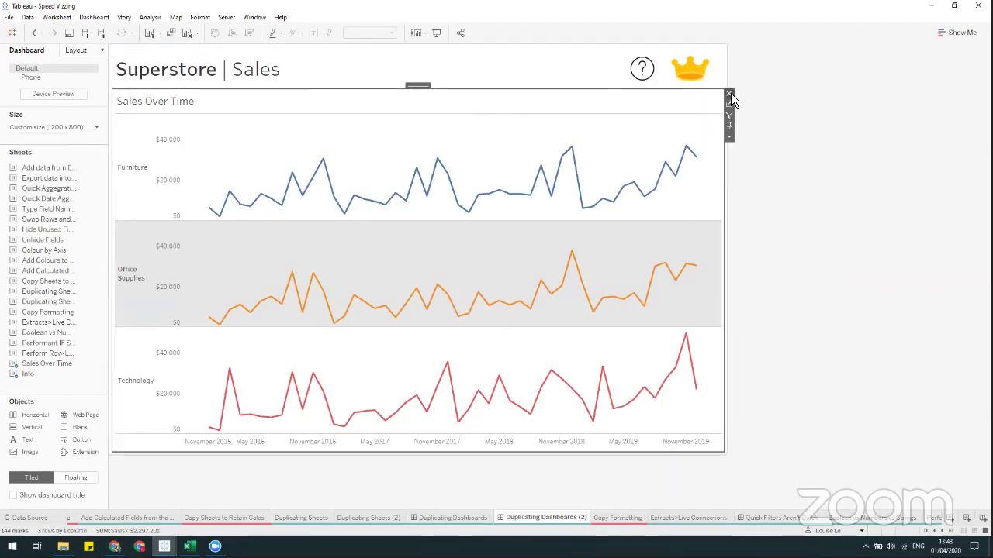
left_click(729, 95)
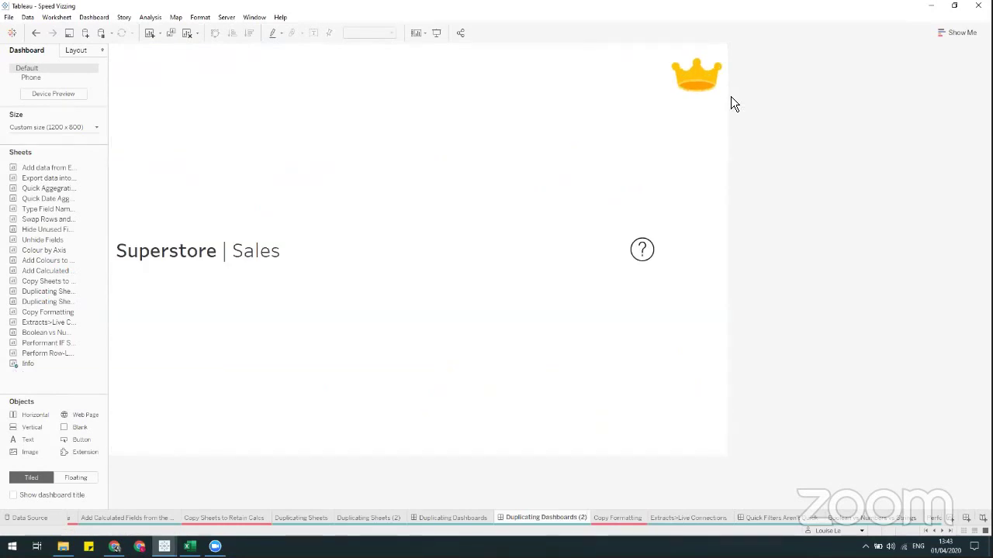
key("ctrl+z")
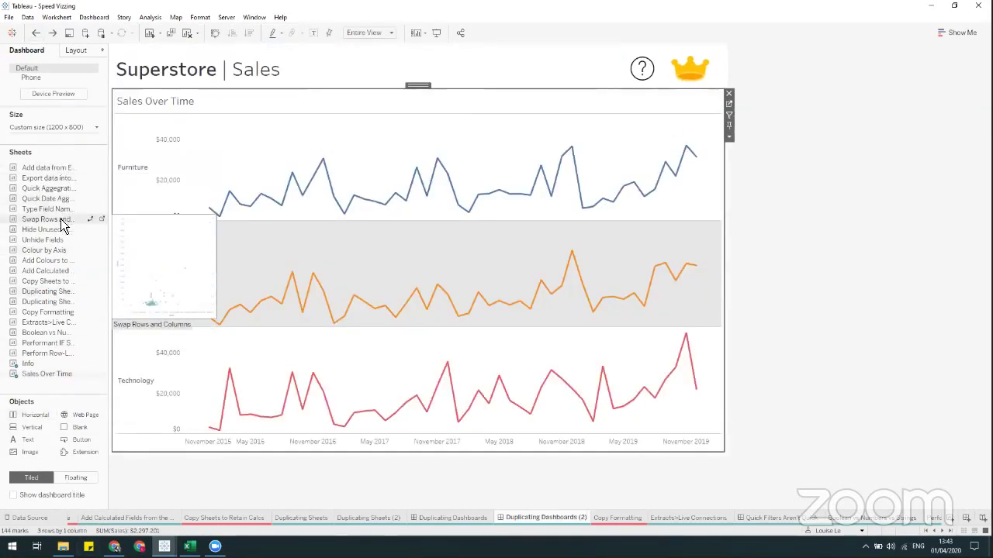
On the duplicated dashboard, add the Quick Aggegration Selection sheet above Sales Over Time and remove the Sales Over Time sheet
left_click(413, 128)
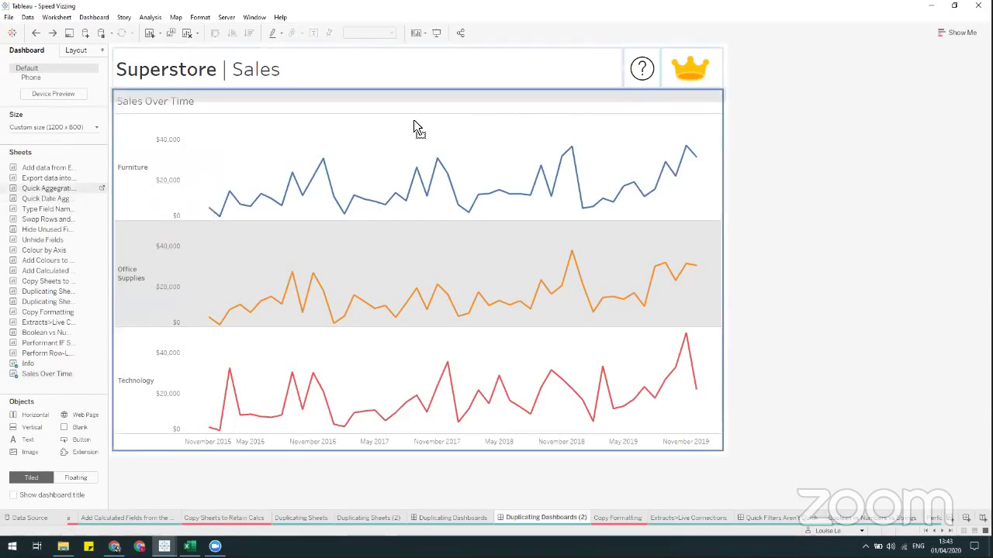
key("ctrl+z")
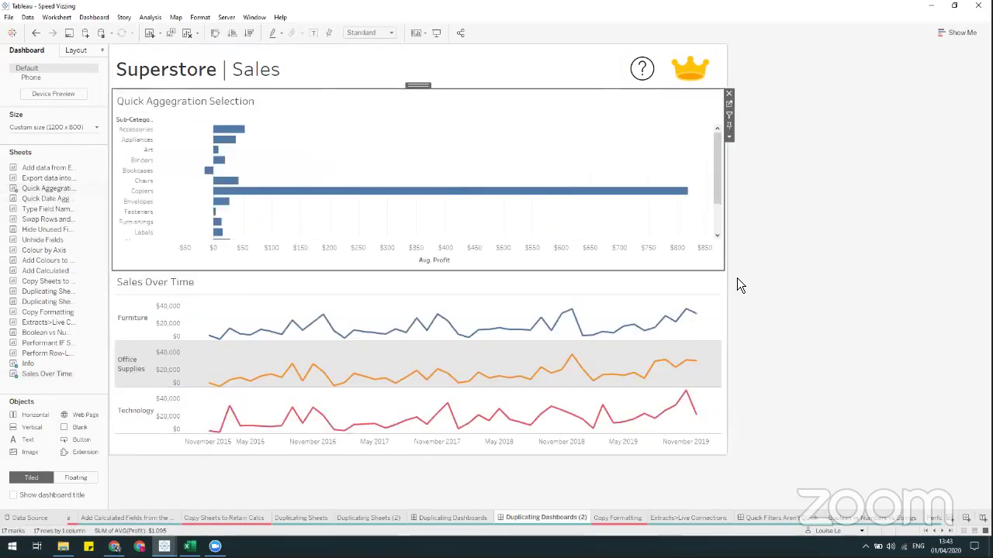
left_click(708, 303)
left_click(729, 276)
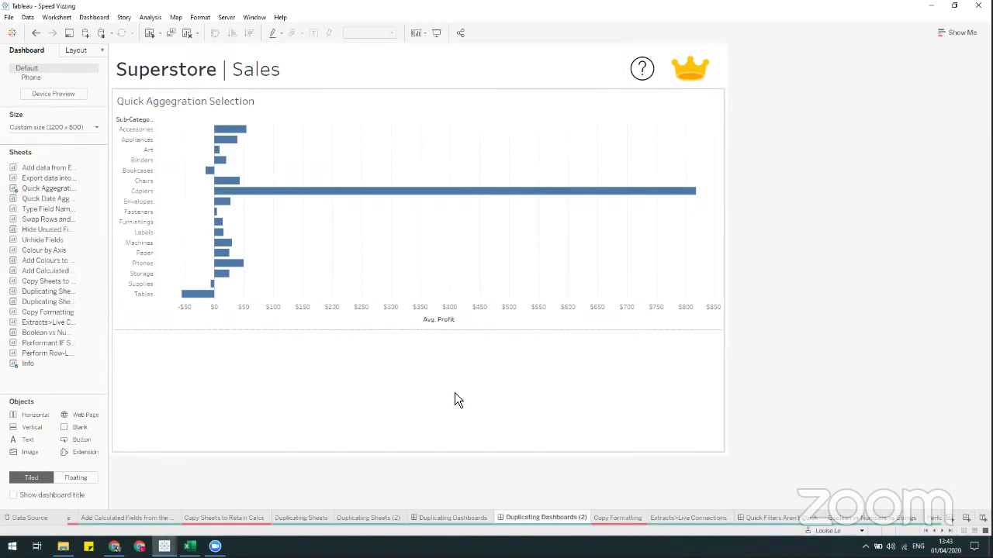
From the original Duplicating Dashboards dashboard, go to the Sales Over Time worksheet and copy its formatting
left_click(616, 518)
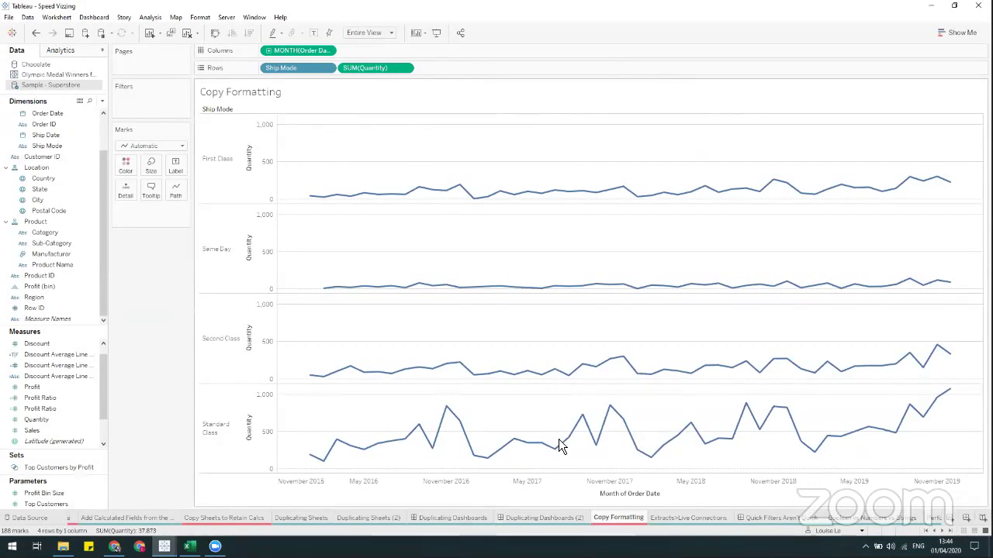
left_click(554, 517)
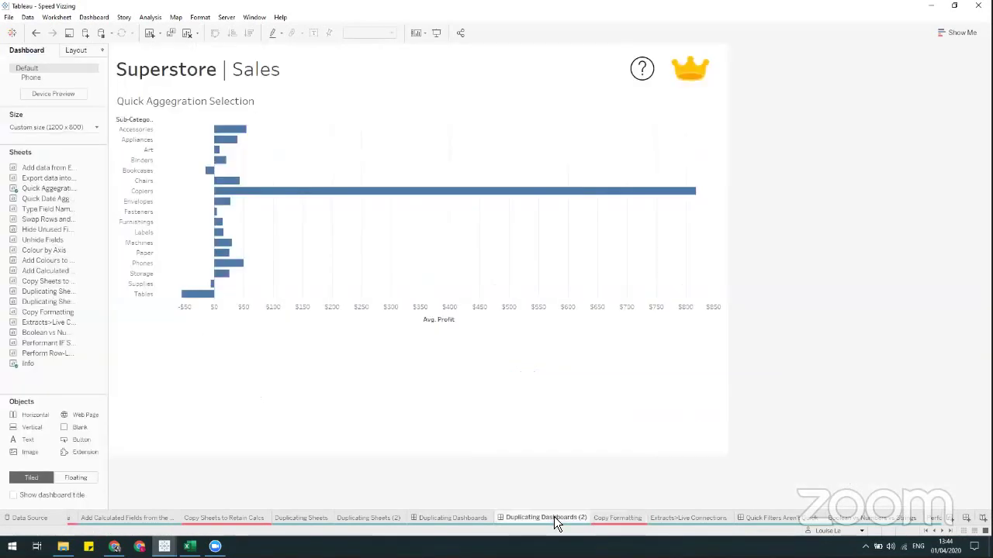
left_click(477, 517)
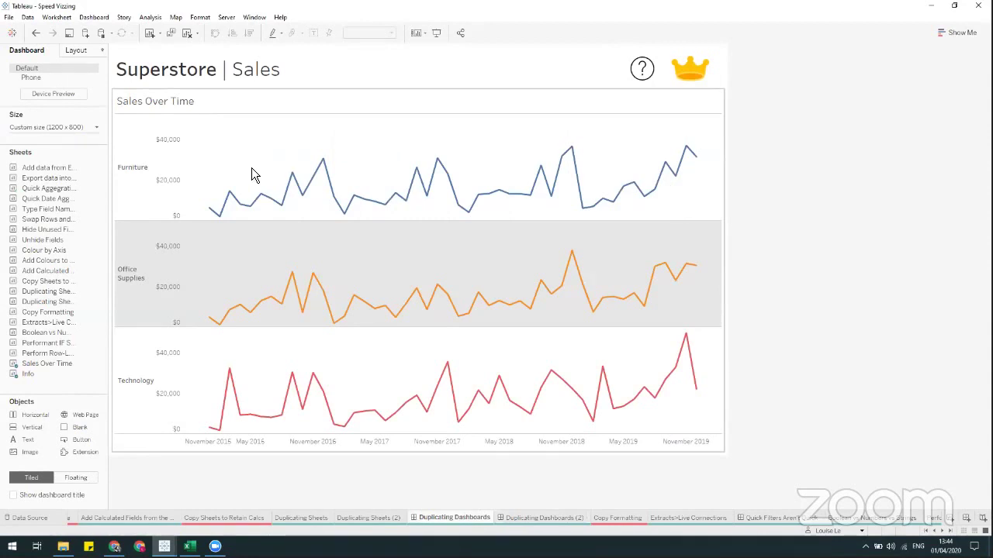
left_click(710, 194)
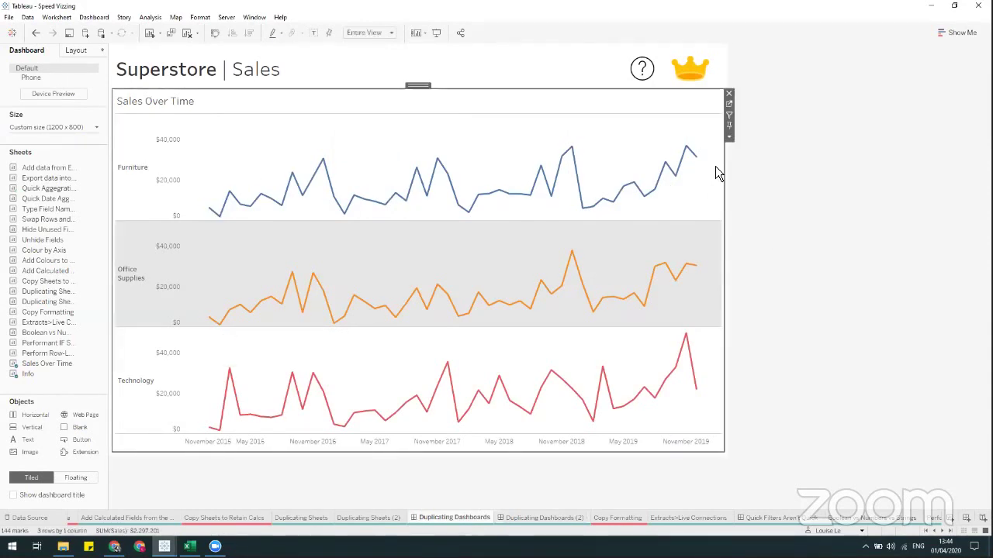
left_click(729, 113)
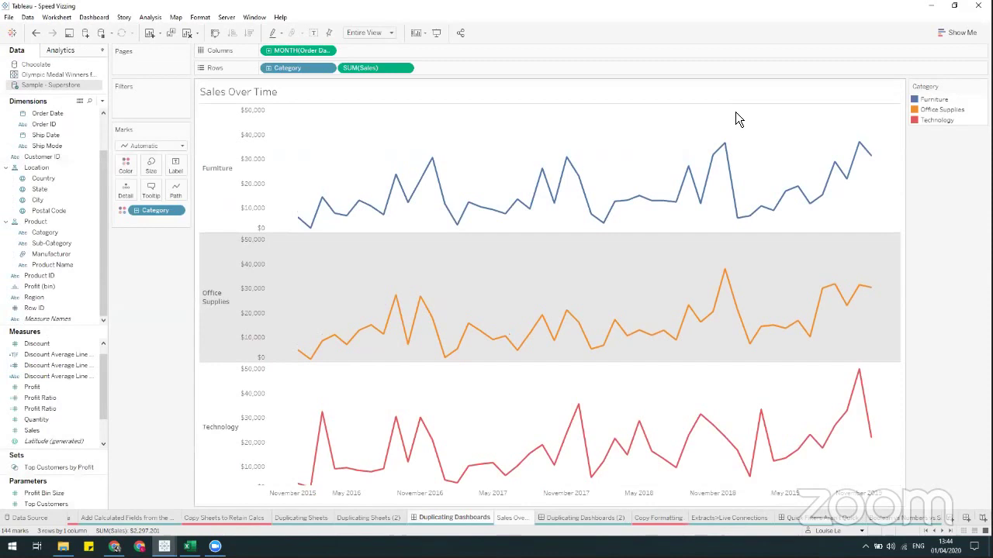
right_click(526, 517)
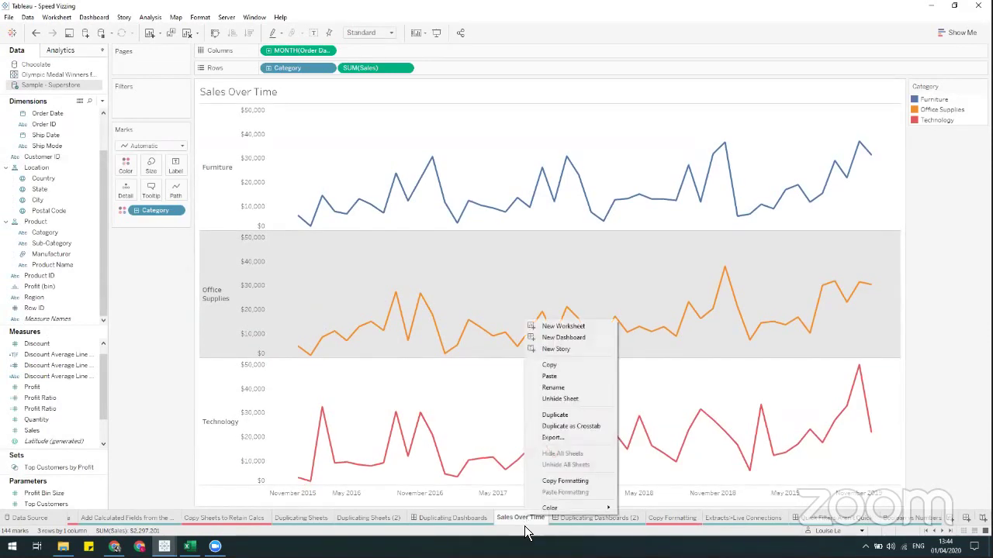
left_click(561, 481)
Paste the copied formatting onto the Copy Formatting worksheet
left_click(680, 519)
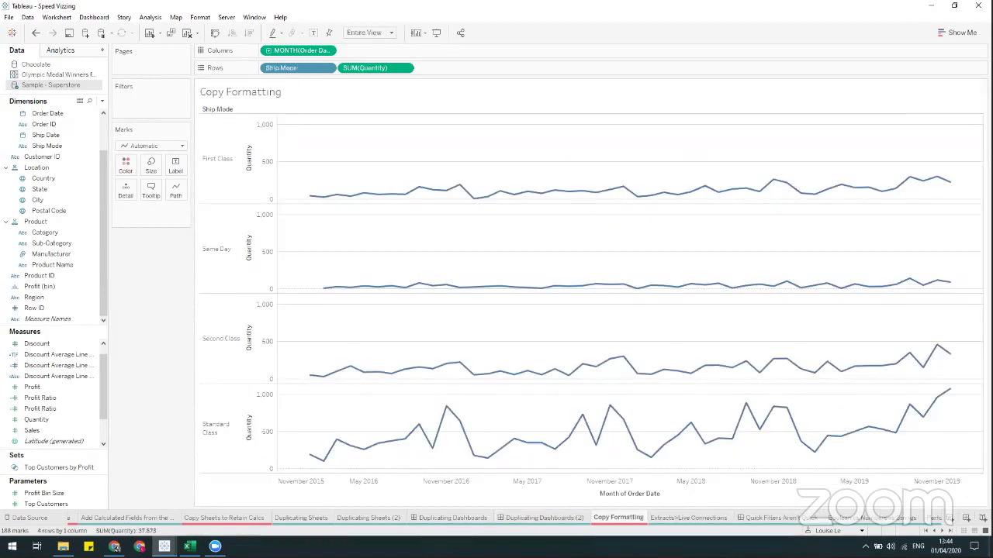
right_click(622, 521)
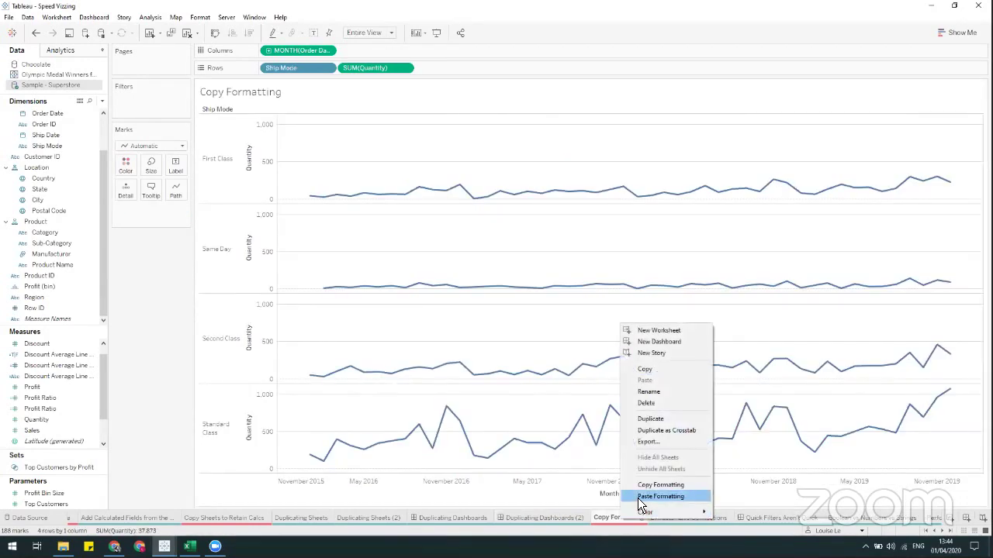
left_click(638, 498)
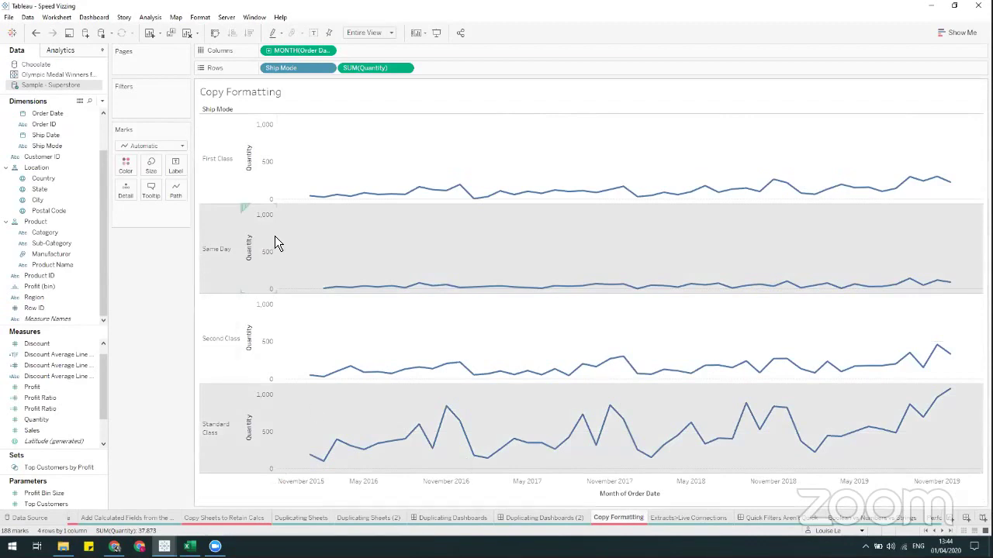
Inspect the font, shading, border and line formatting settings of the Copy Formatting worksheet
right_click(479, 135)
left_click(505, 174)
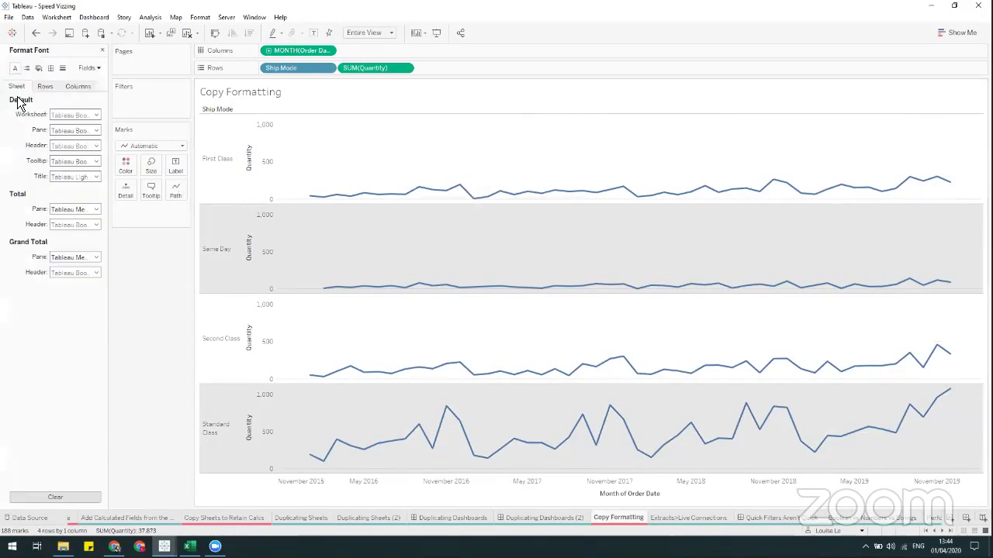
left_click(36, 69)
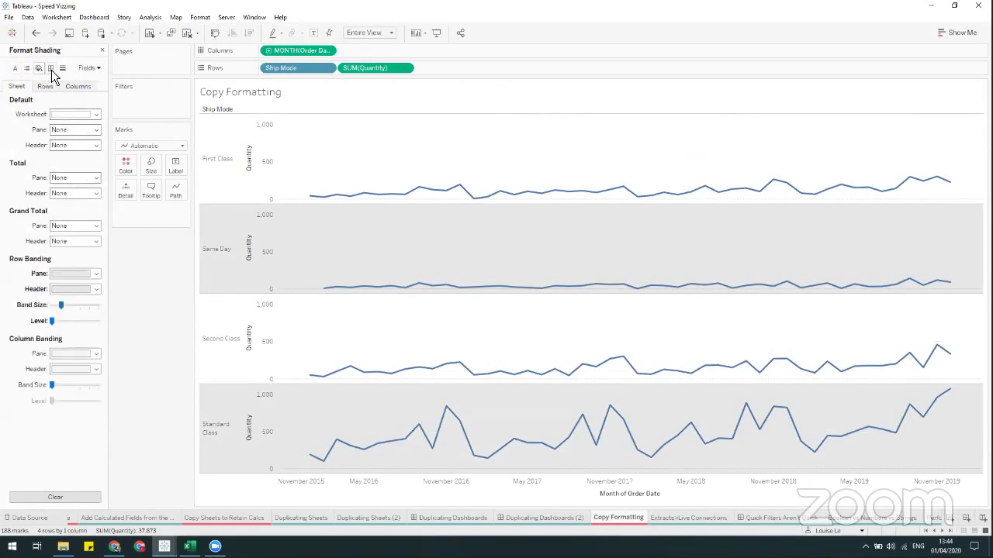
left_click(51, 70)
left_click(67, 71)
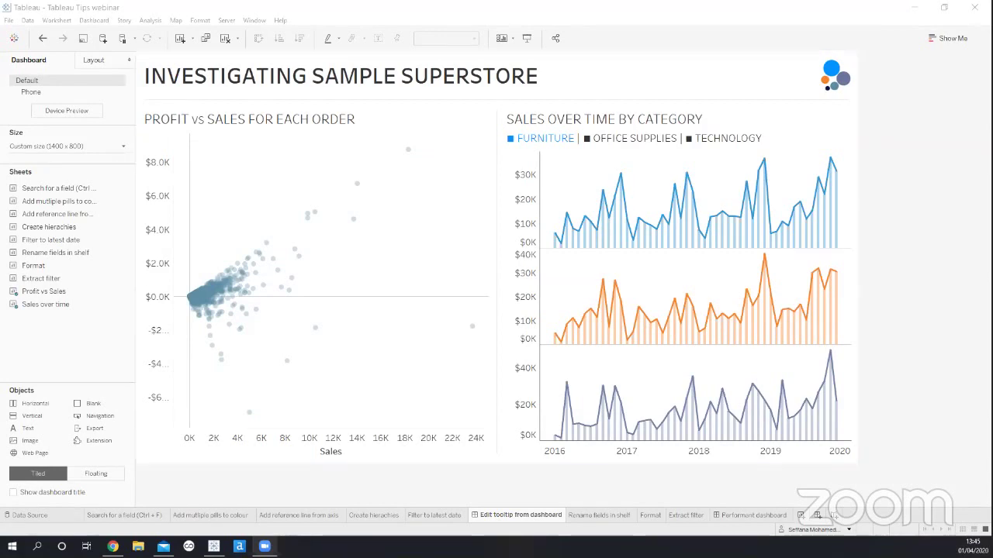
In the Tableau Tips webinar workbook, test the Profit vs Sales filter action by selecting one mark and clearing the selection
left_click(921, 214)
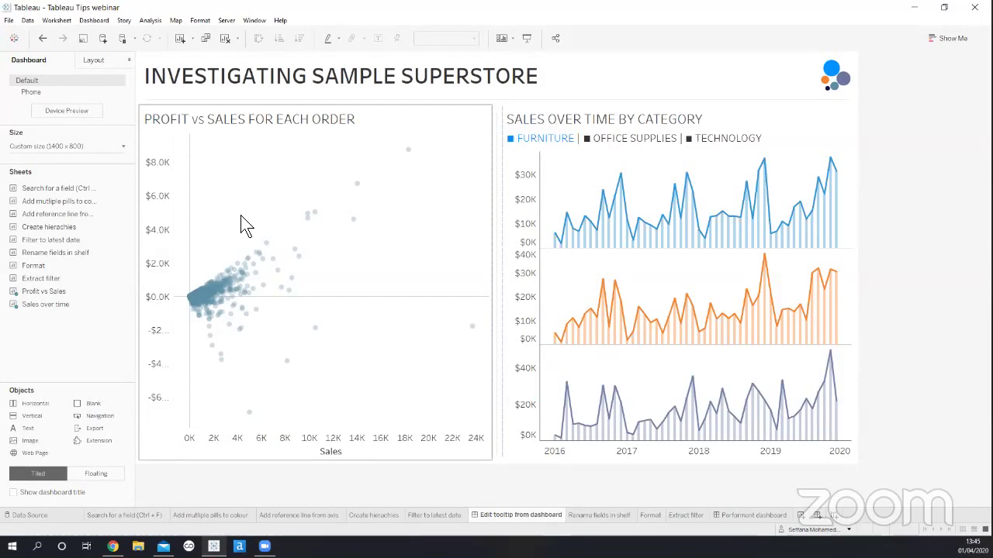
left_click(239, 260)
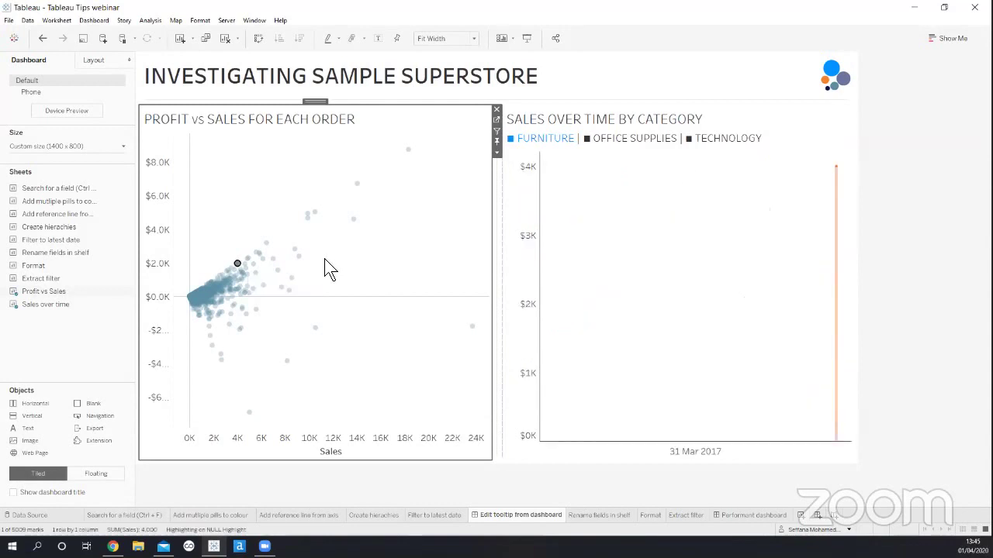
left_click(329, 268)
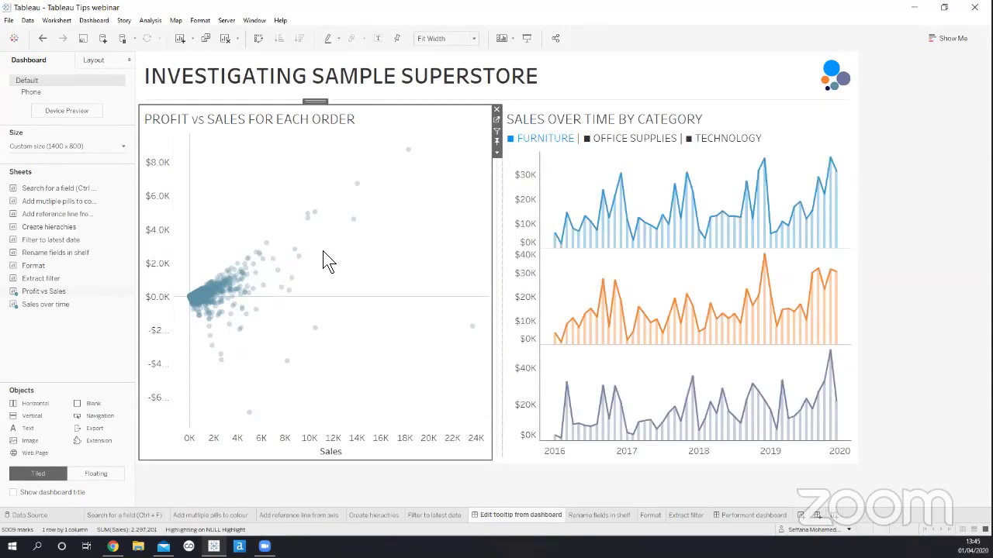
Start a performance recording for the Edit tooltip from dashboard dashboard
left_click(282, 21)
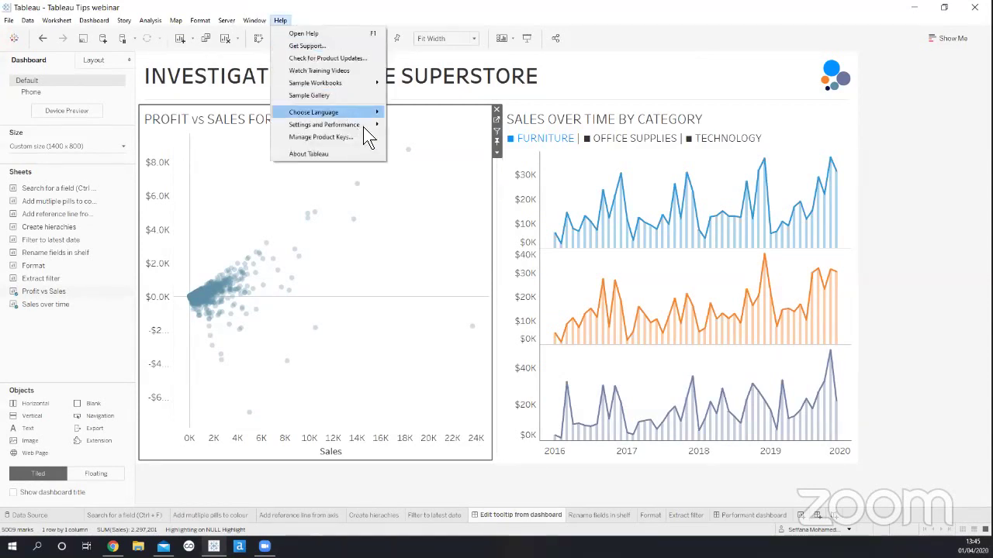
left_click(363, 126)
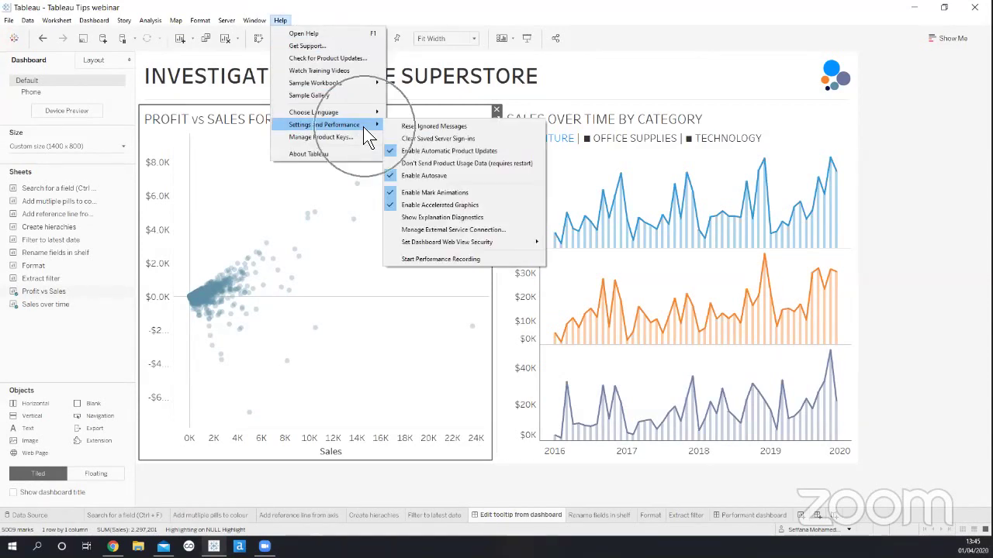
left_click(513, 259)
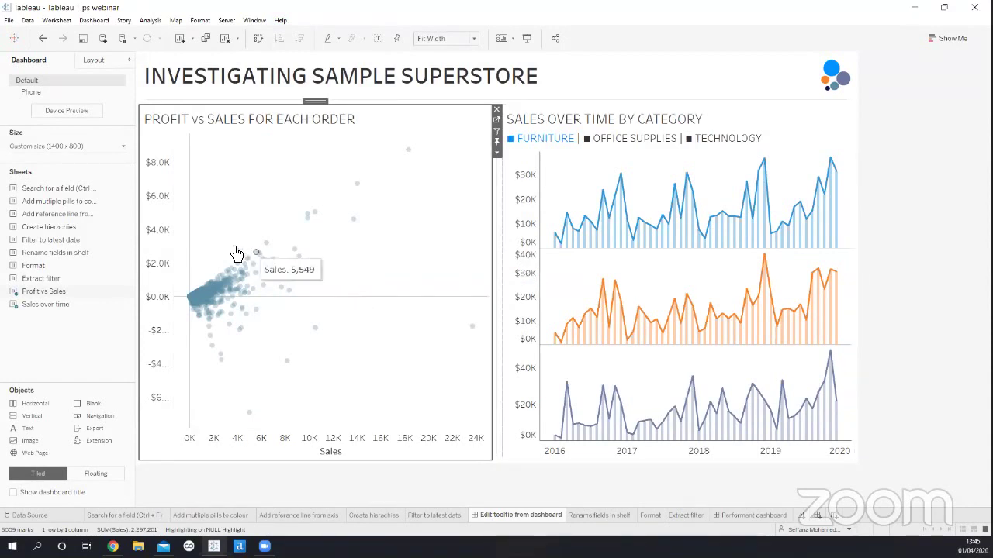
Select and clear a group of scatter plot marks, then filter by a 2016 Furniture bar and clear that selection
left_click_drag(227, 244, 405, 322)
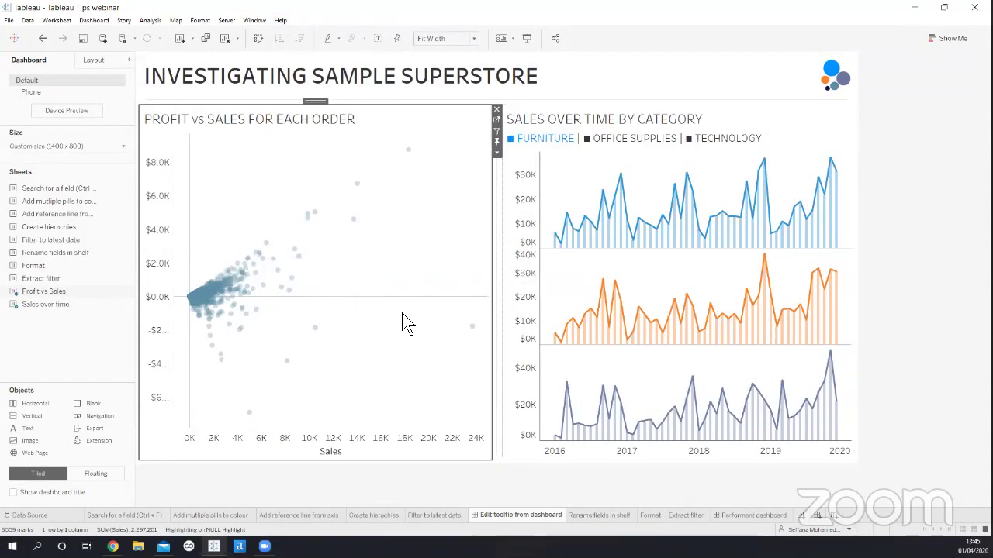
left_click(442, 299)
left_click(604, 237)
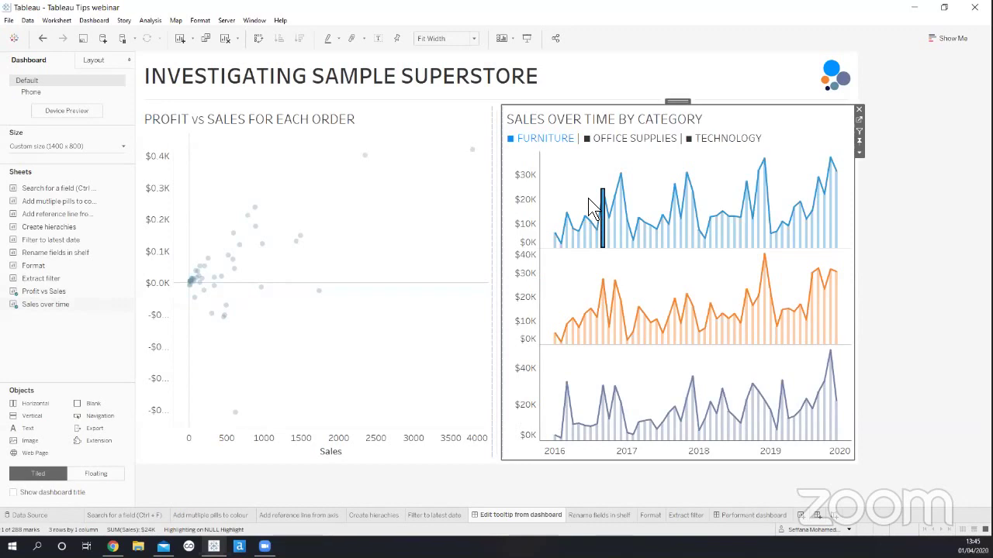
left_click(590, 211)
Stop the performance recording to generate its summary workbook
left_click(282, 19)
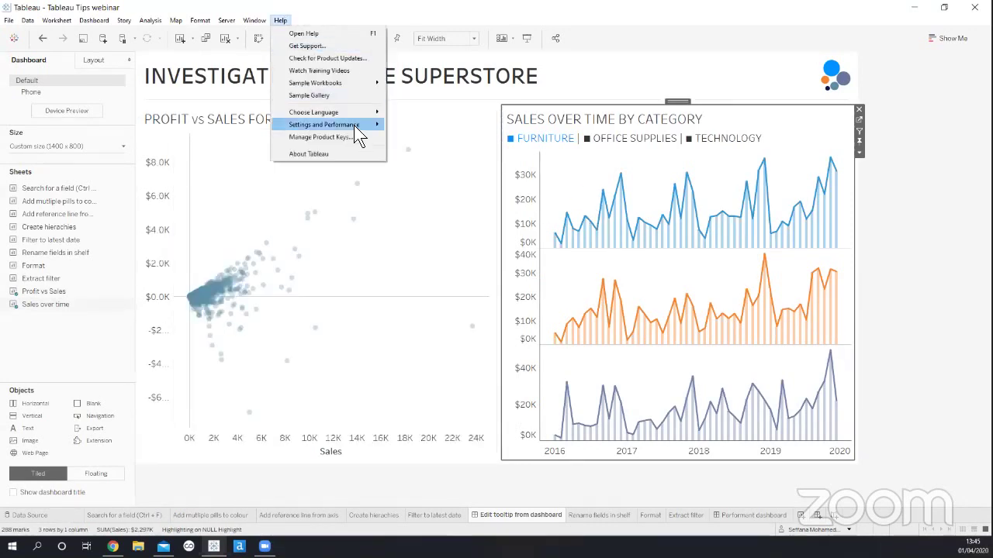
mouse_move(354, 125)
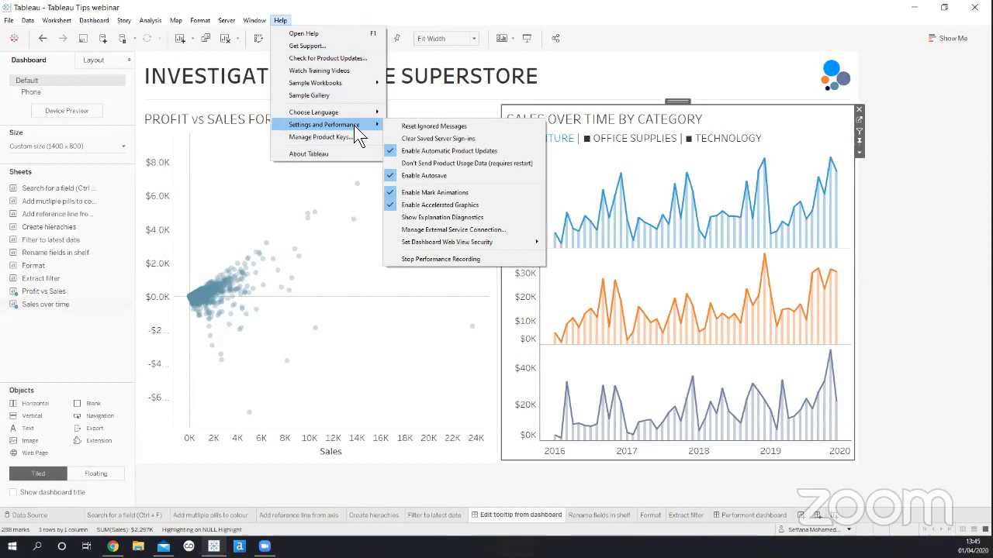
left_click(453, 258)
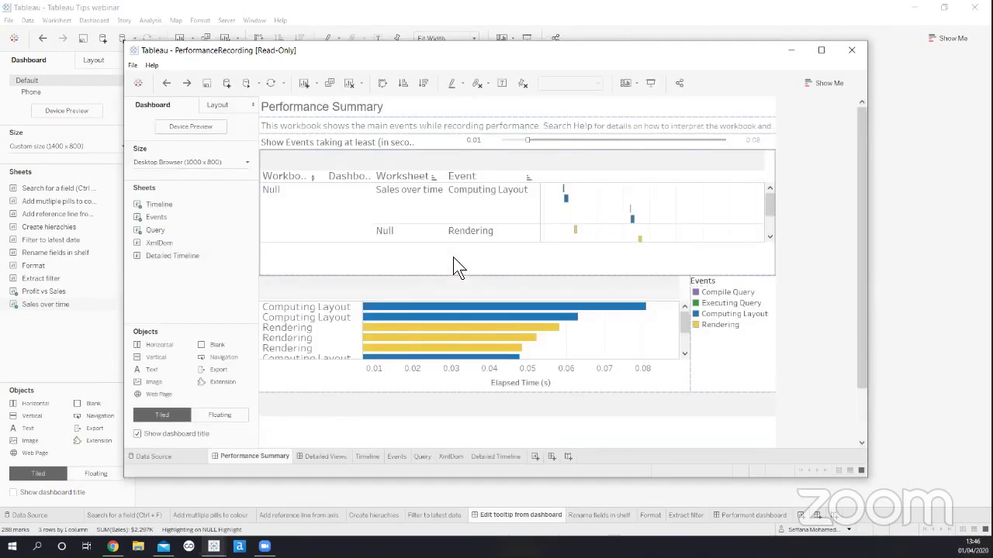
Maximize the PerformanceRecording workbook, review its Timeline and Events Sorted by Time views, and close the workbook
double_click(502, 52)
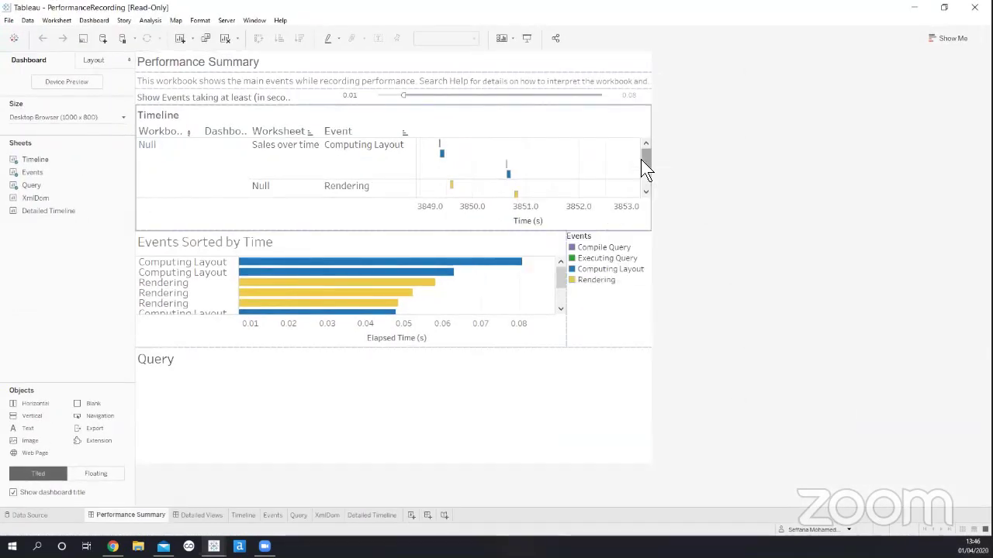
mouse_move(641, 159)
left_mouse_down()
mouse_move(640, 176)
mouse_move(642, 156)
left_mouse_up()
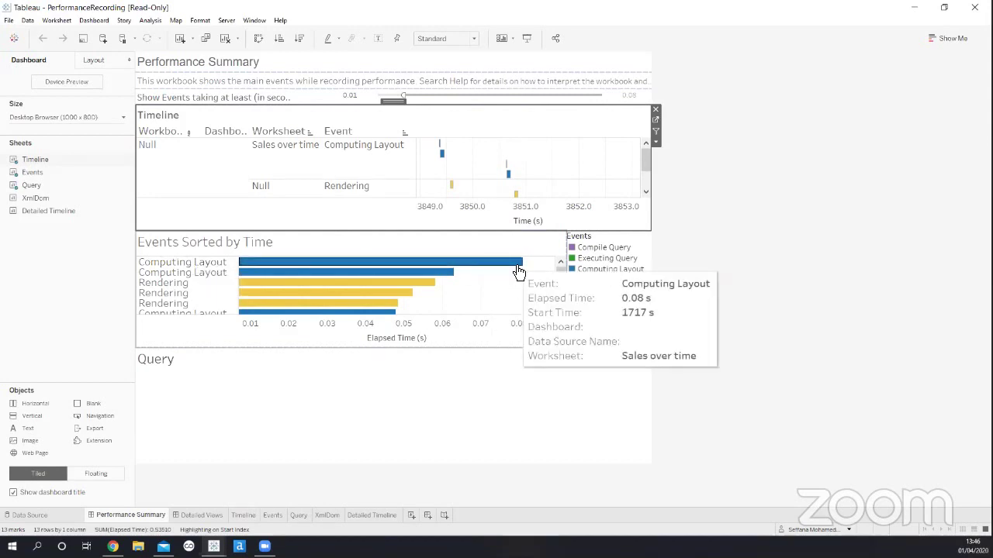
scroll(525, 284, "down", 1)
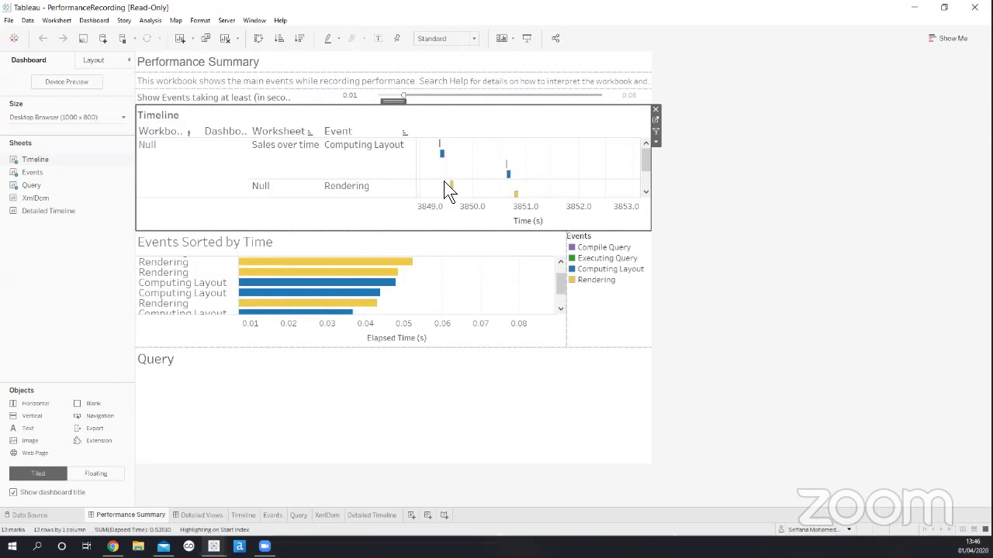
left_click(969, 6)
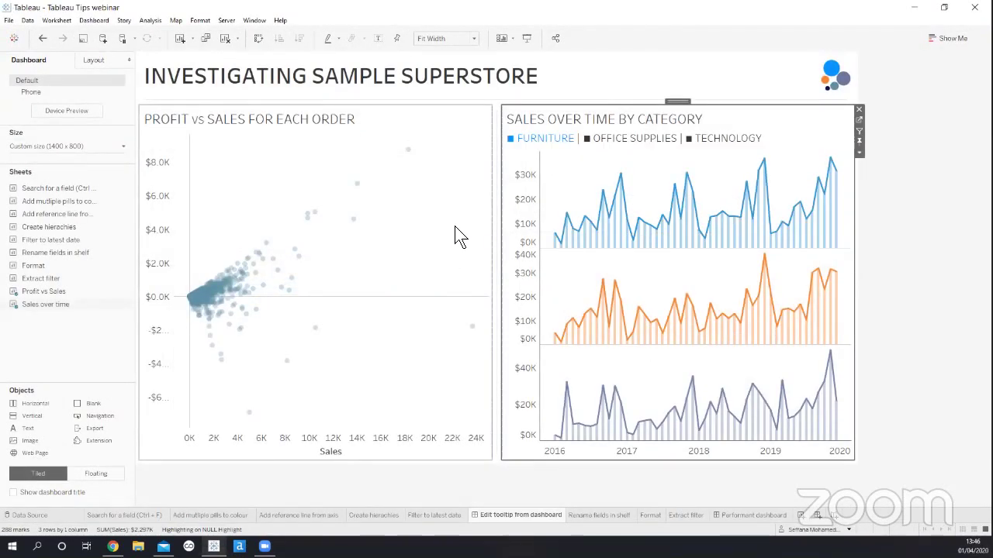
From the Extract filter sheet, go to the World Indicators data source and review its extract settings
left_click(690, 515)
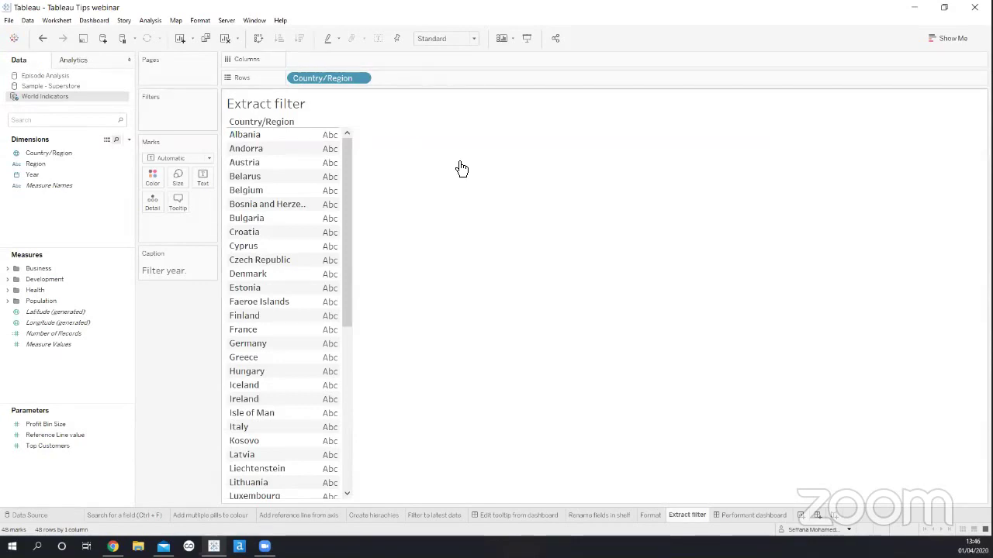
key("ctrl")
key("ctrl")
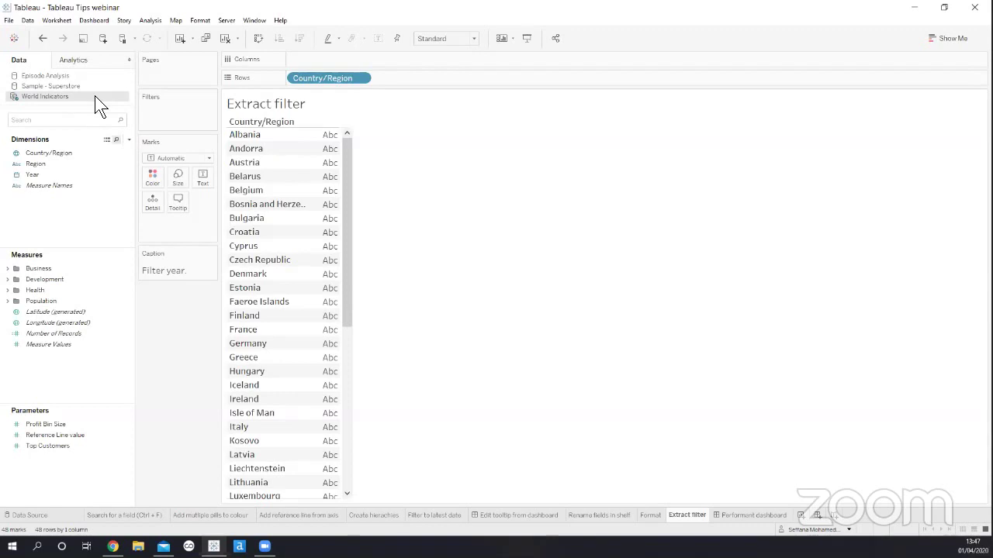
left_click(45, 515)
left_click(793, 58)
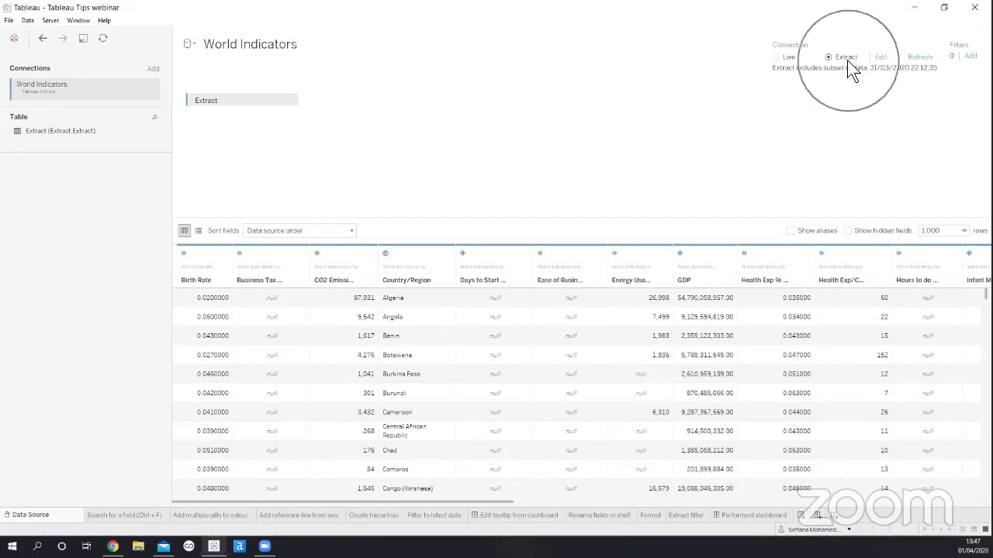
left_click(881, 56)
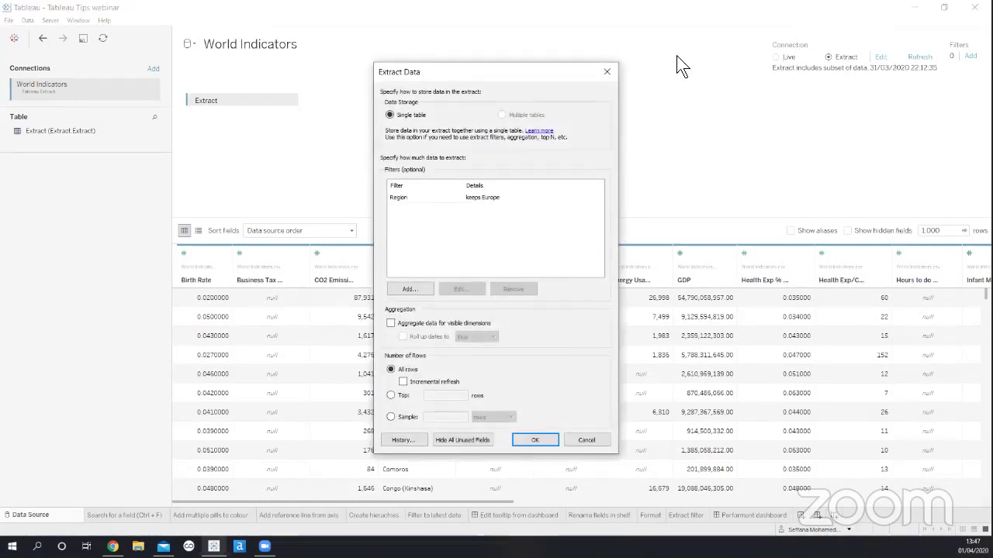
left_click(605, 72)
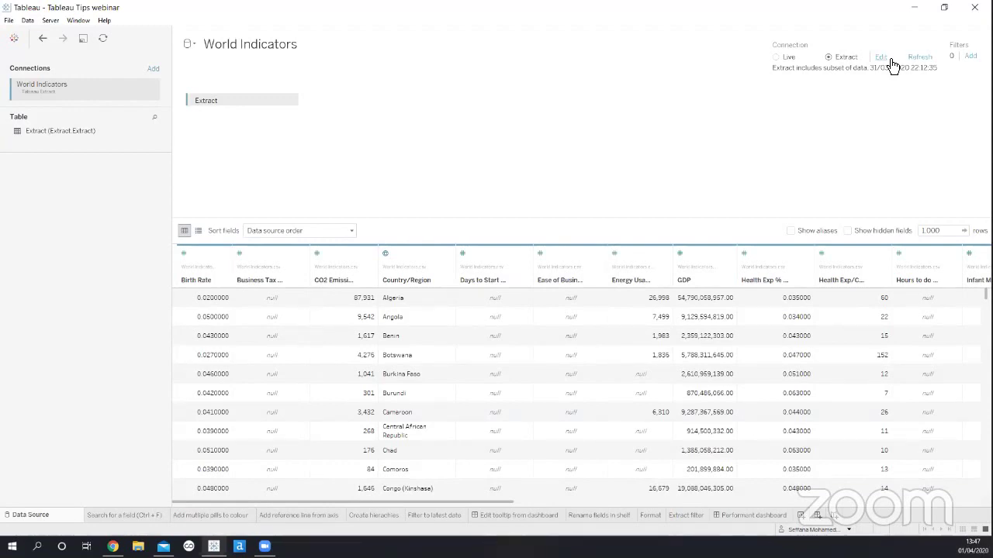
Edit the World Indicators extract and add a filter on the Year field, filtering by Years
left_click(890, 59)
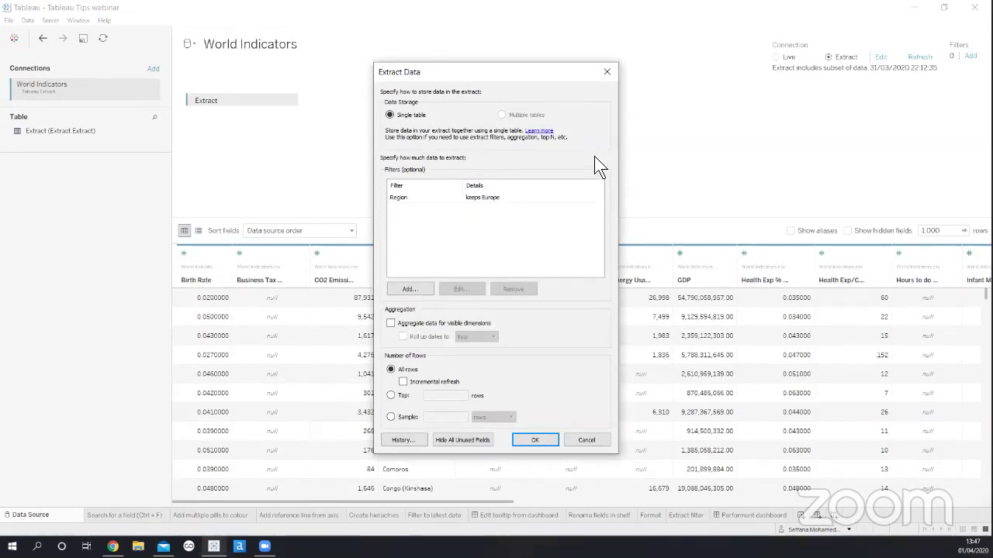
left_click(498, 197)
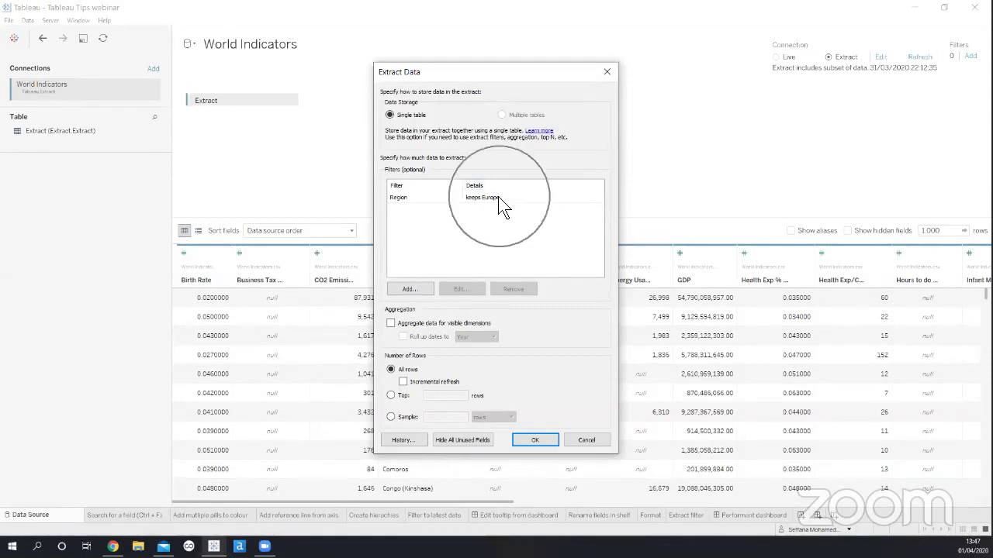
left_click(422, 284)
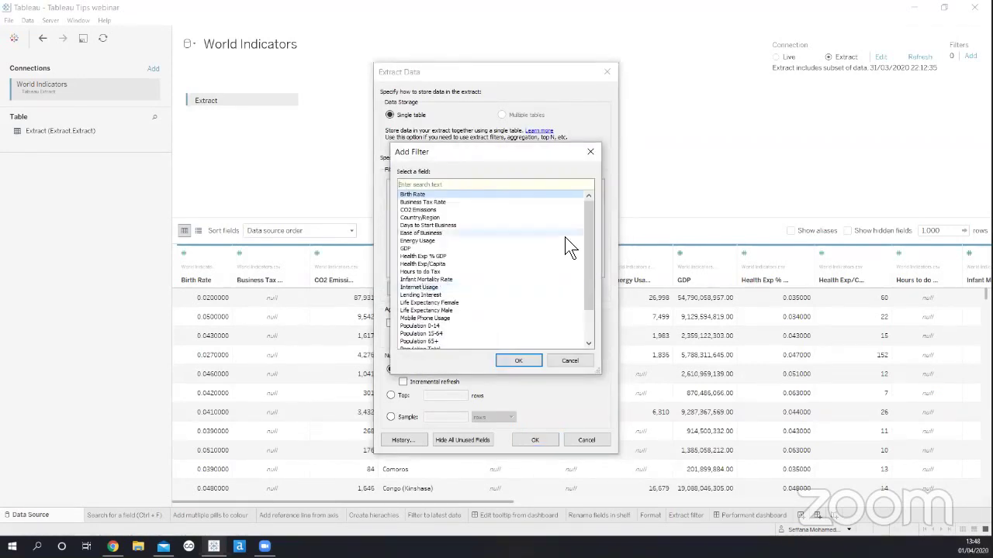
left_click_drag(584, 261, 571, 330)
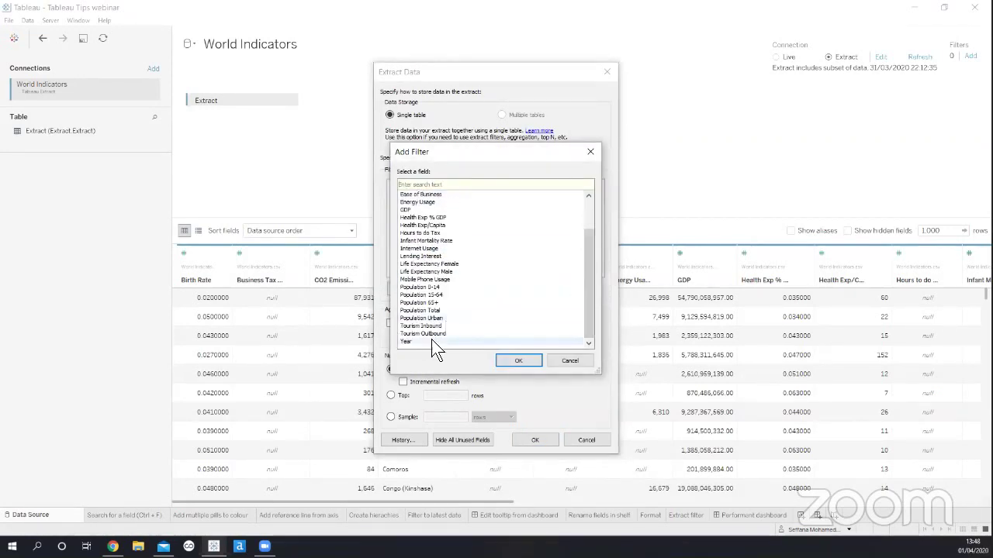
double_click(432, 341)
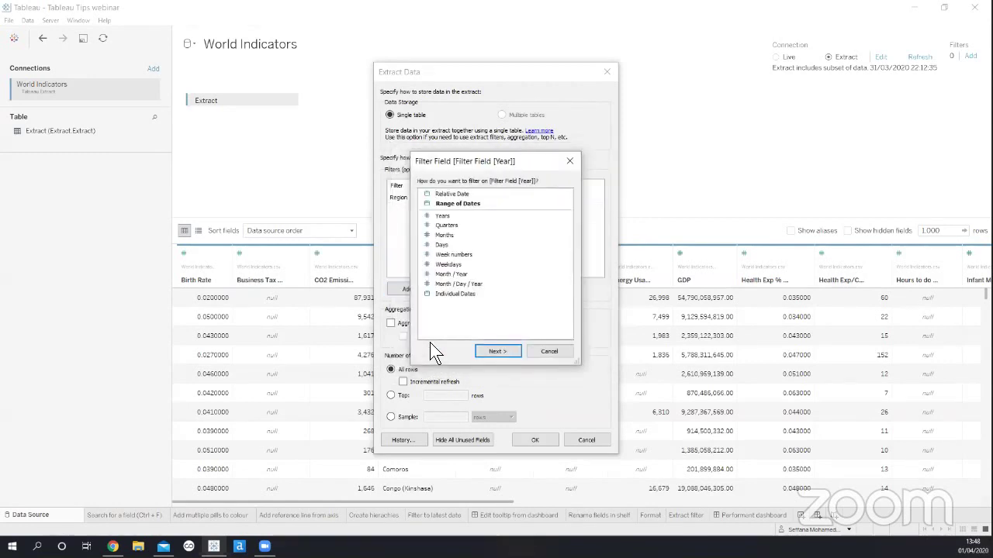
double_click(462, 215)
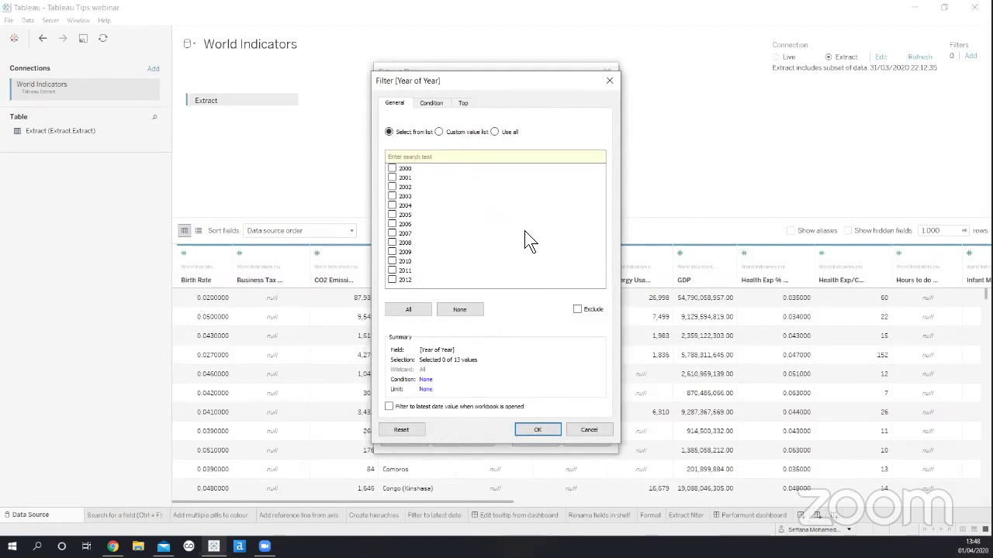
Keep only the years 2008 to 2012 in the Year filter and confirm it
left_click_drag(414, 281, 419, 244)
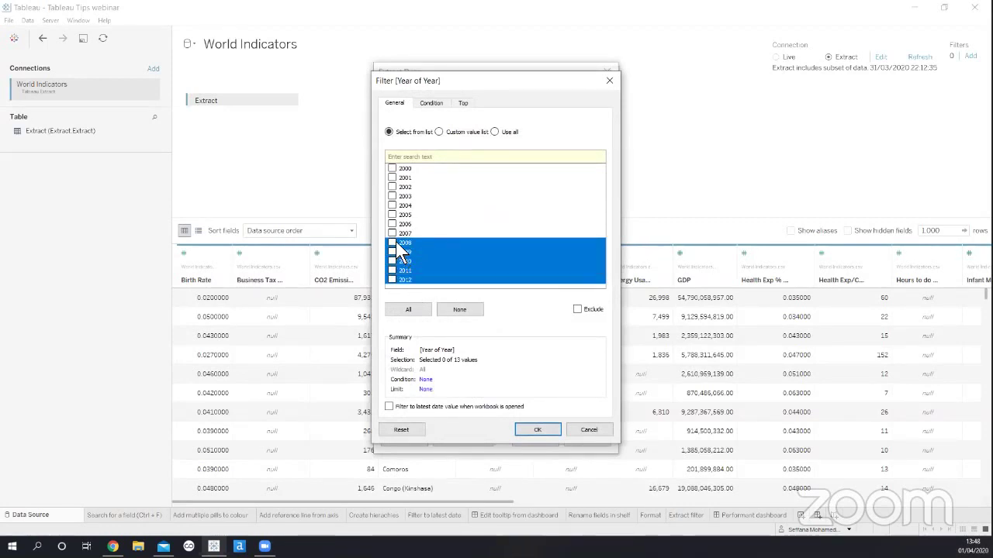
left_click(392, 243)
scroll(485, 240, "down", 1)
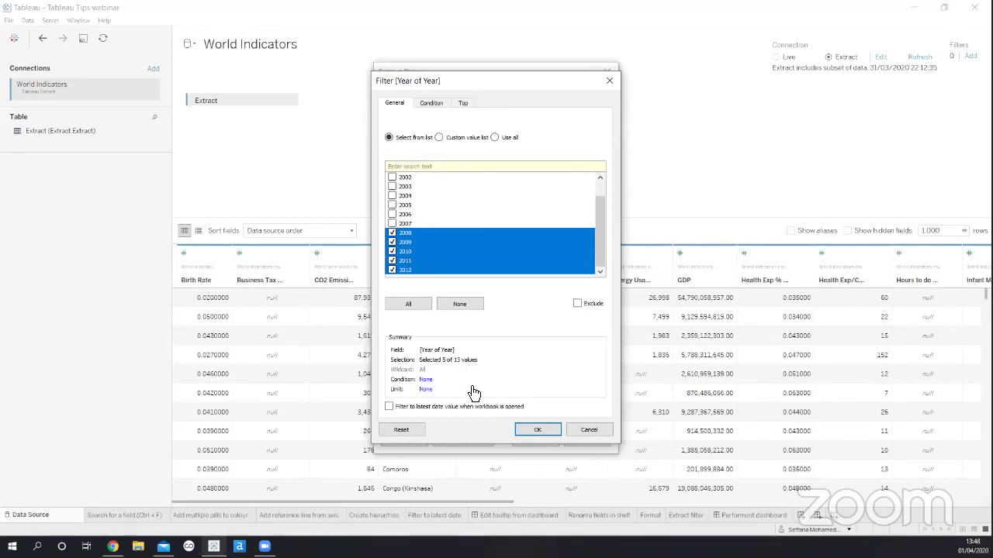
key("ctrl")
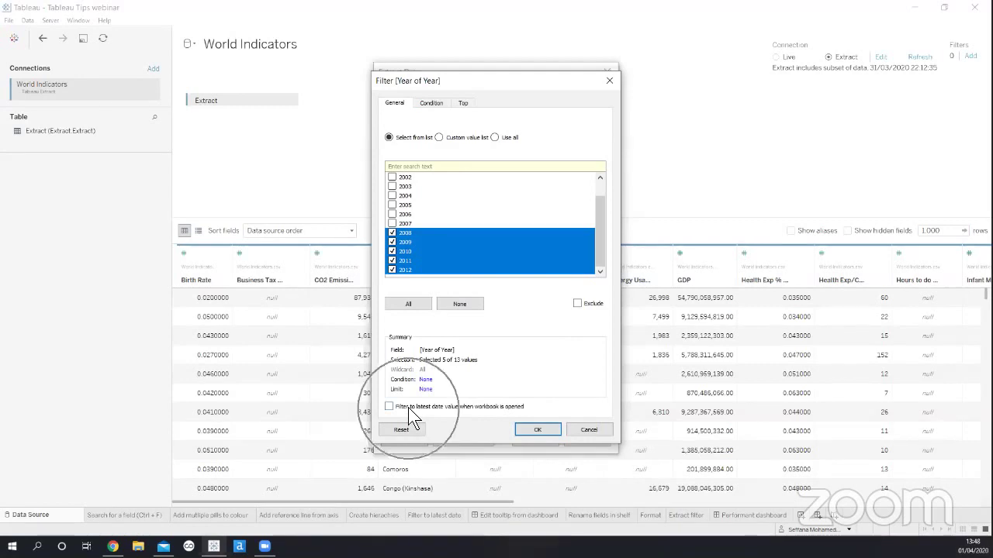
key("ctrl")
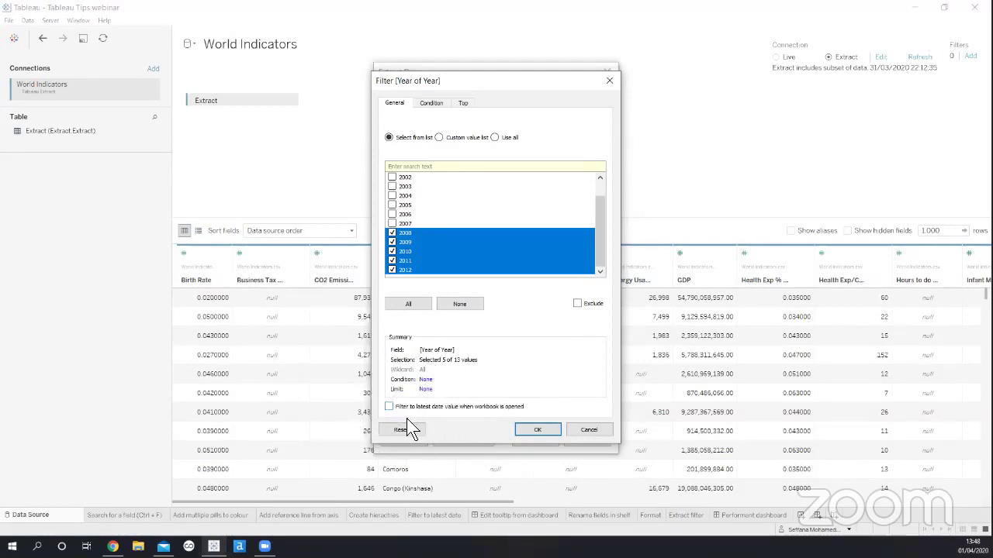
left_click(552, 427)
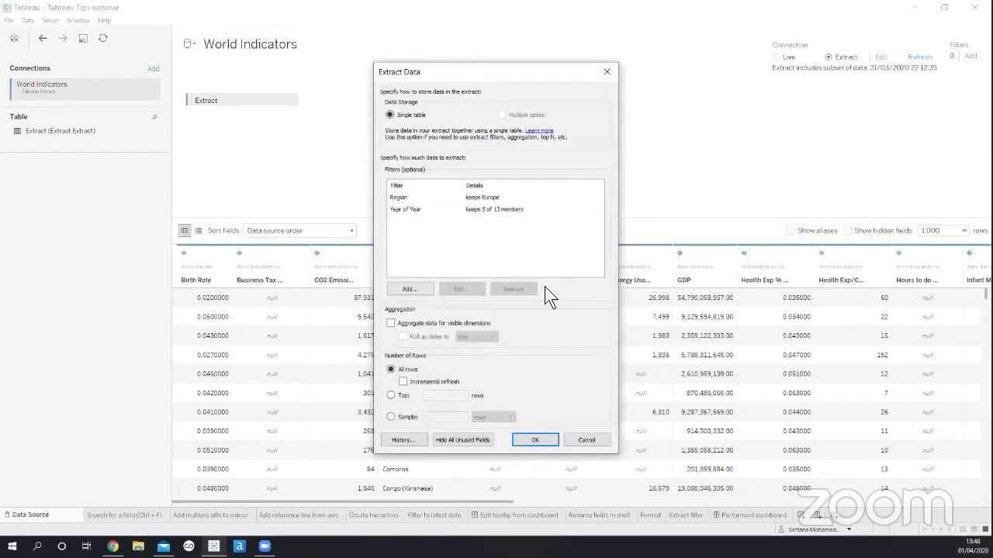
Apply the extract changes and add Year to the columns of the Extract filter sheet
left_click(533, 437)
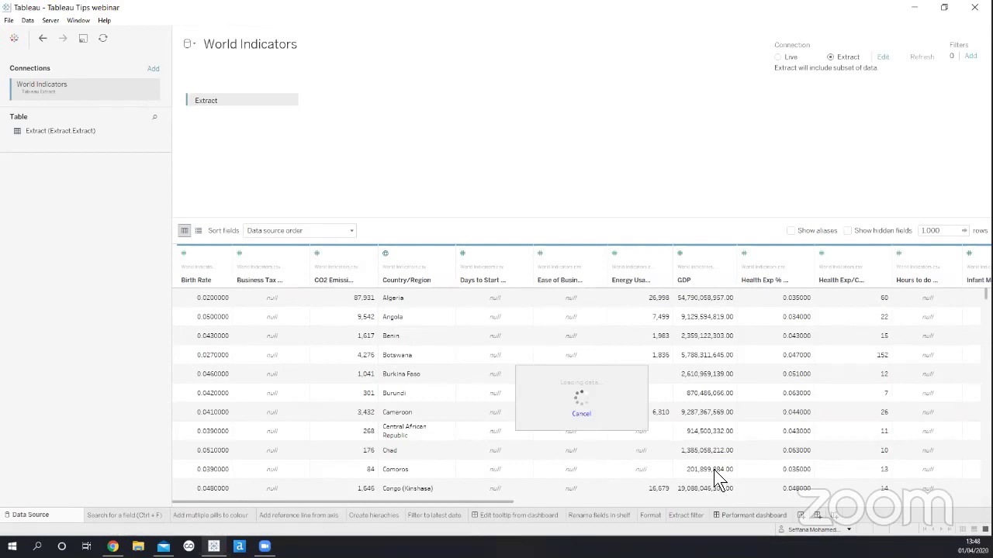
left_click(583, 413)
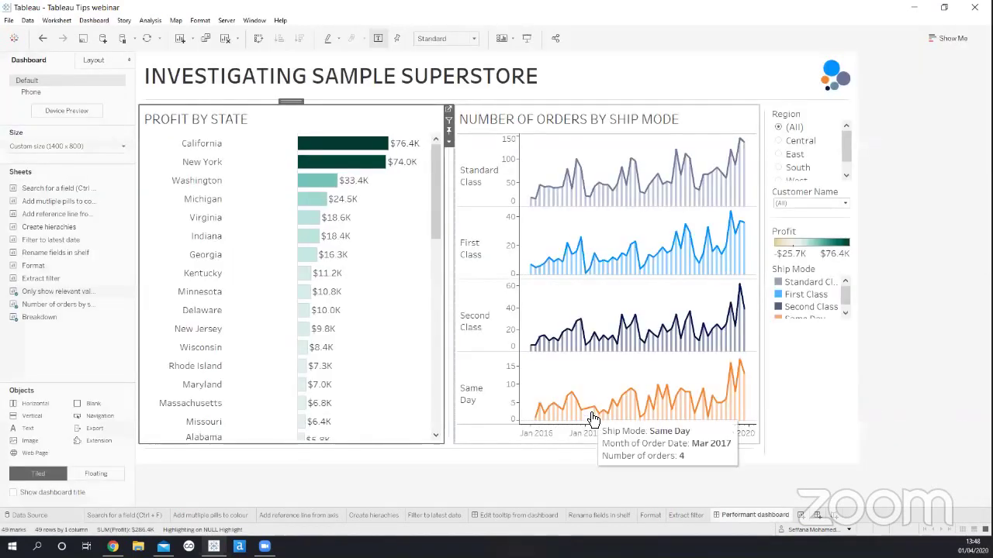
left_click(669, 514)
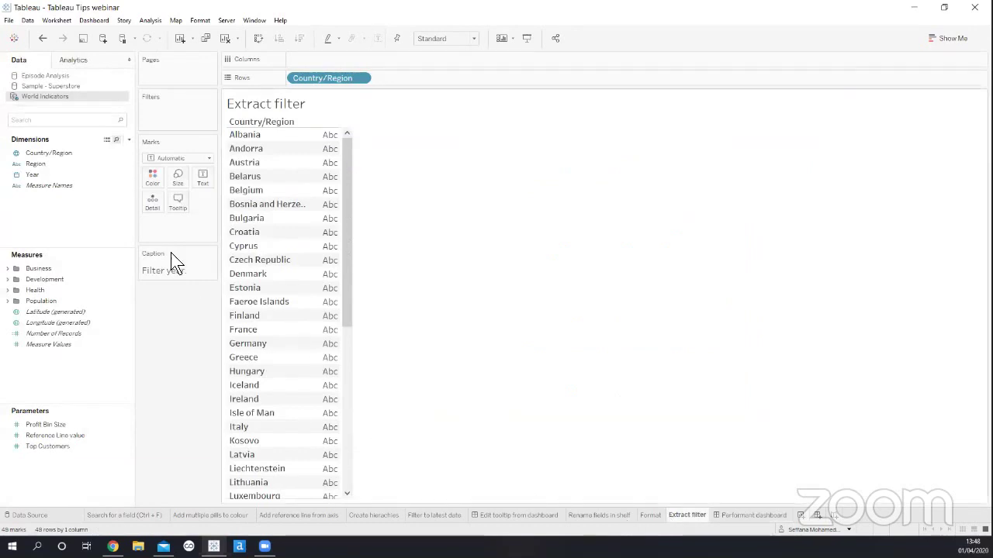
left_click_drag(74, 178, 304, 60)
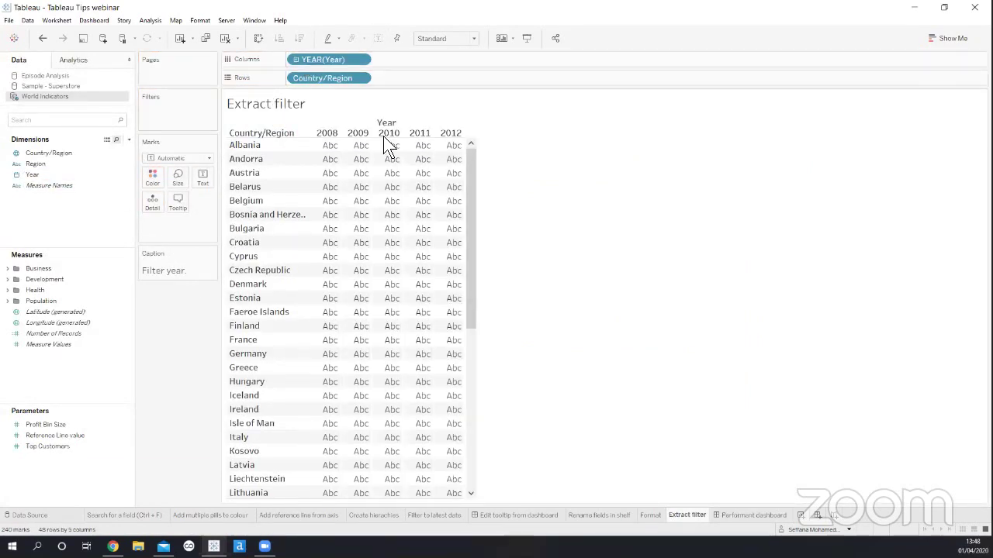
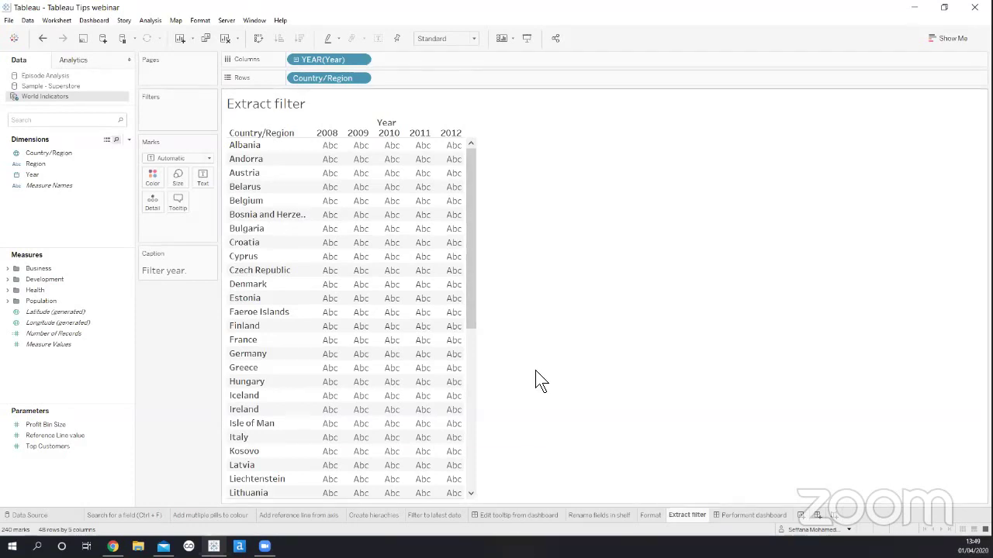
Open the Performant dashboard and look through the Profit by State chart and the Customer Name filter
left_click(721, 516)
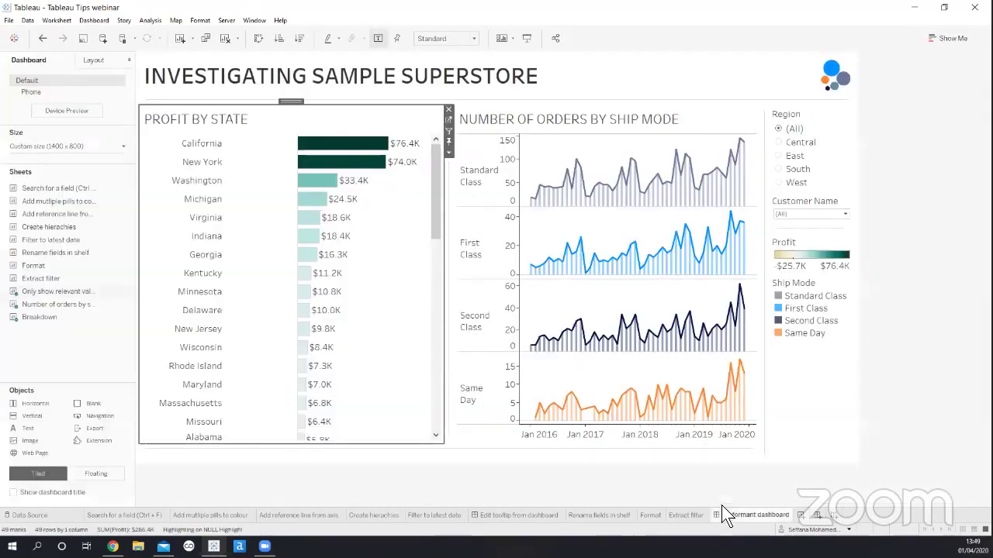
left_click(891, 435)
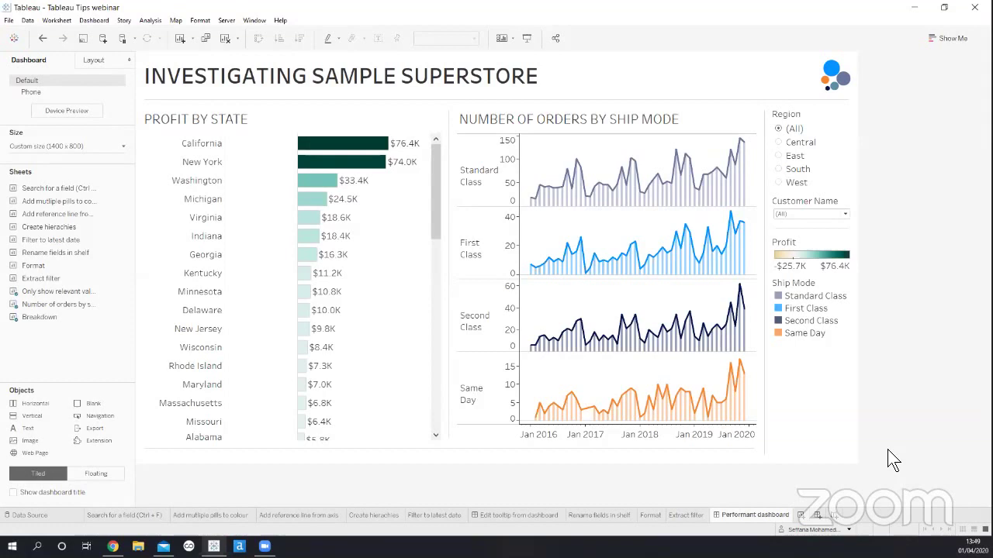
left_click(433, 286)
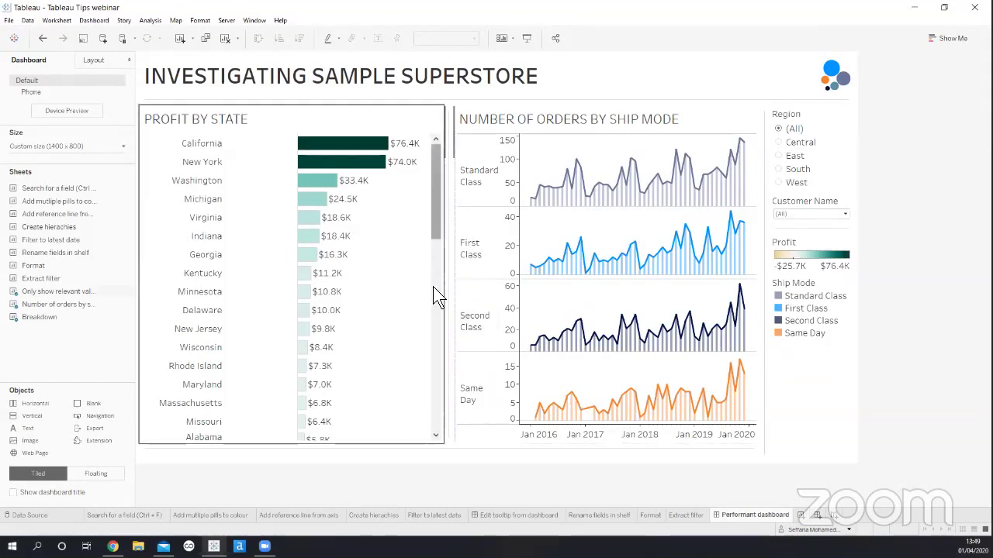
scroll(431, 369, "down", 10)
scroll(447, 322, "up", 10)
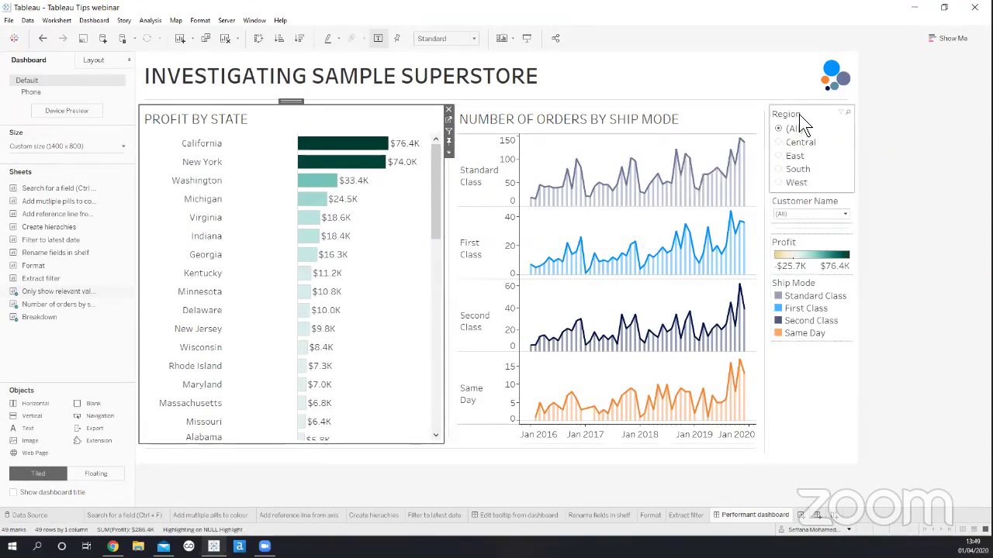
left_click(812, 211)
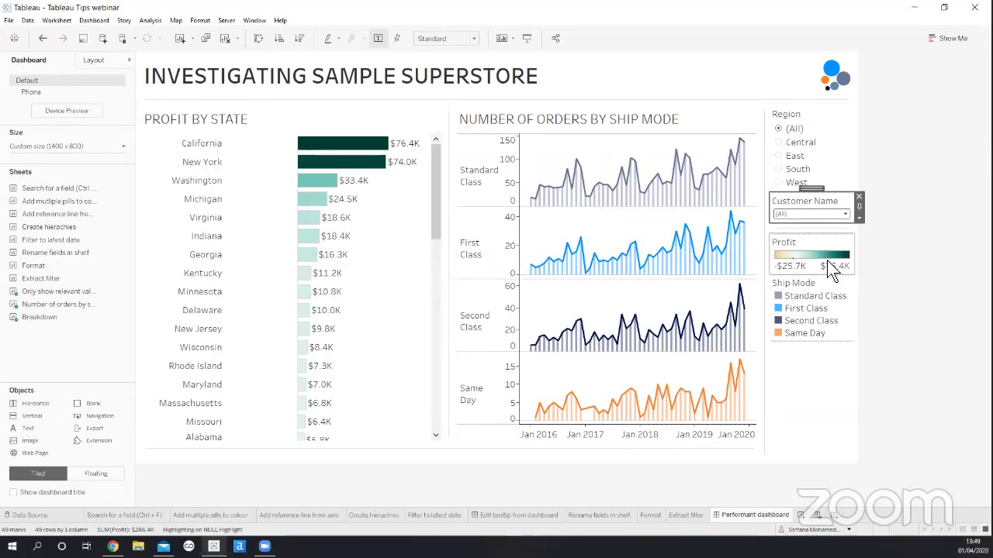
Select the New York bar in Profit by State, show its breakdown to individual customer, and clear the selection
mouse_move(347, 175)
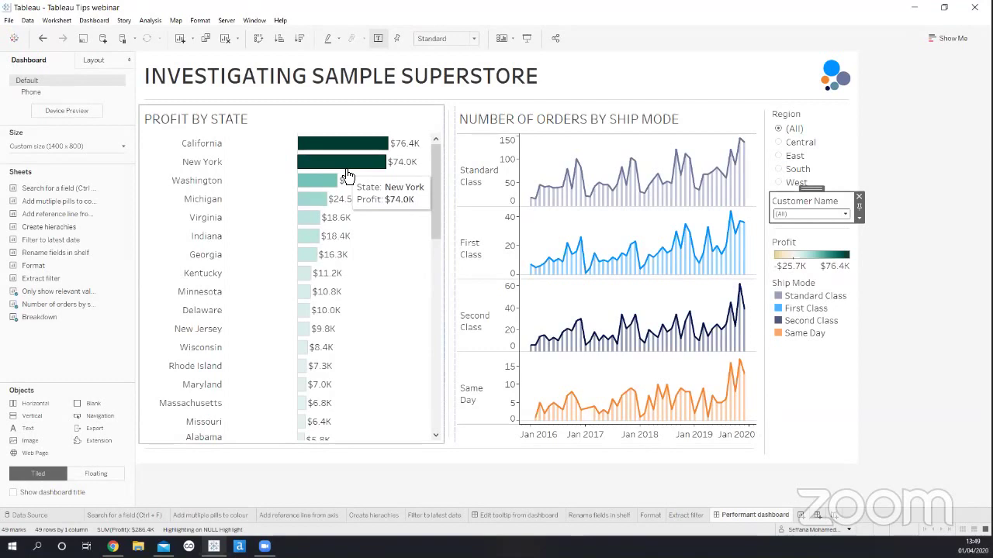
left_click(347, 175)
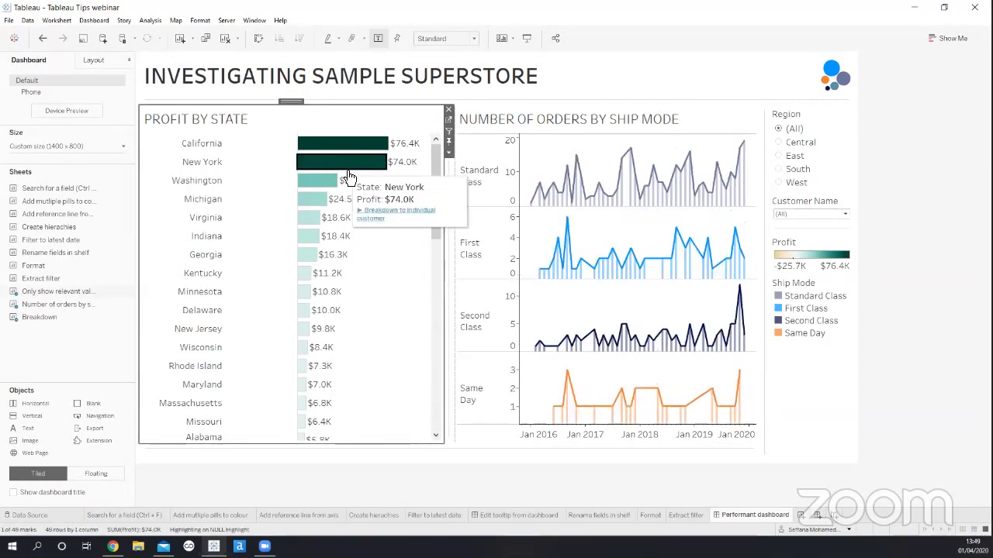
left_click(377, 212)
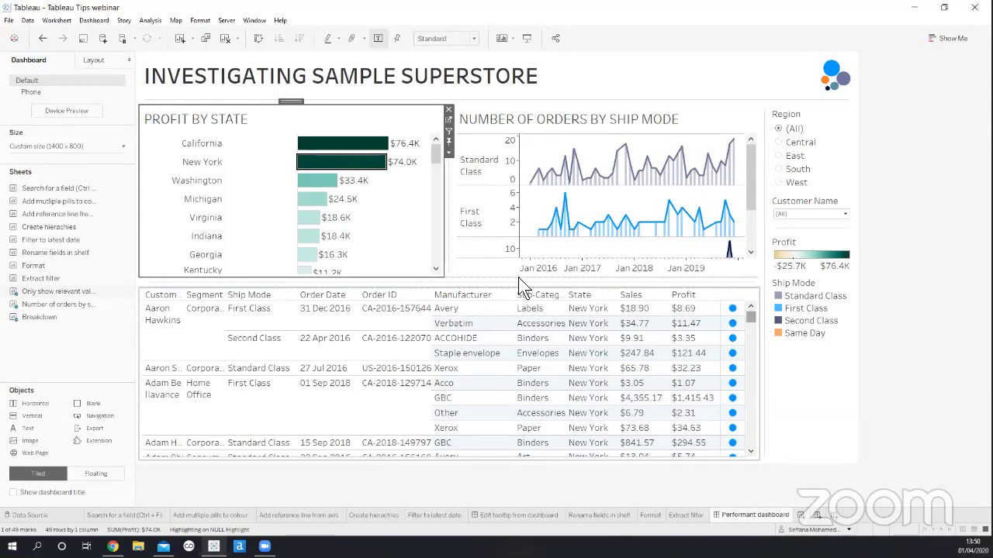
left_click(425, 242)
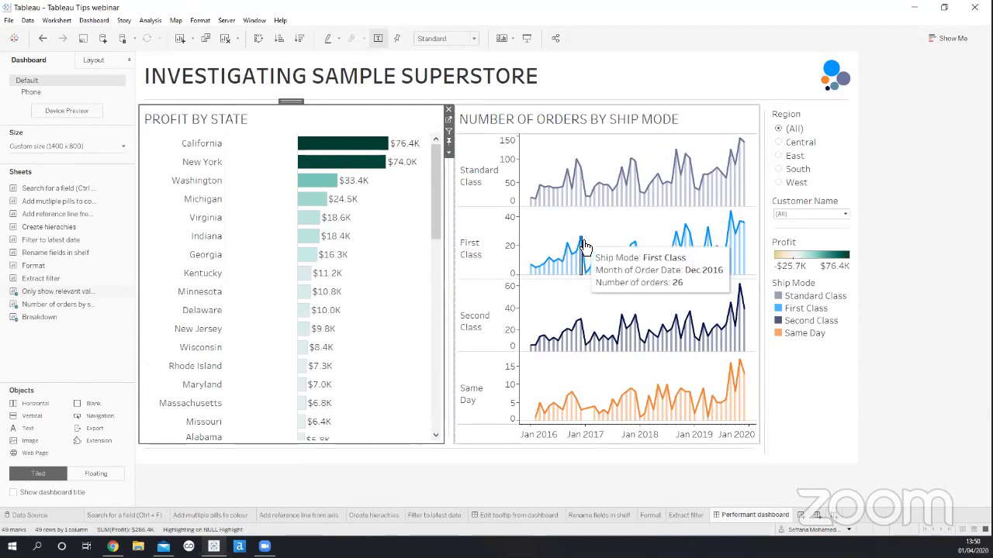
Select the First Class mark for Jun 2018, show its breakdown to individual customer, and clear the selection
mouse_move(664, 255)
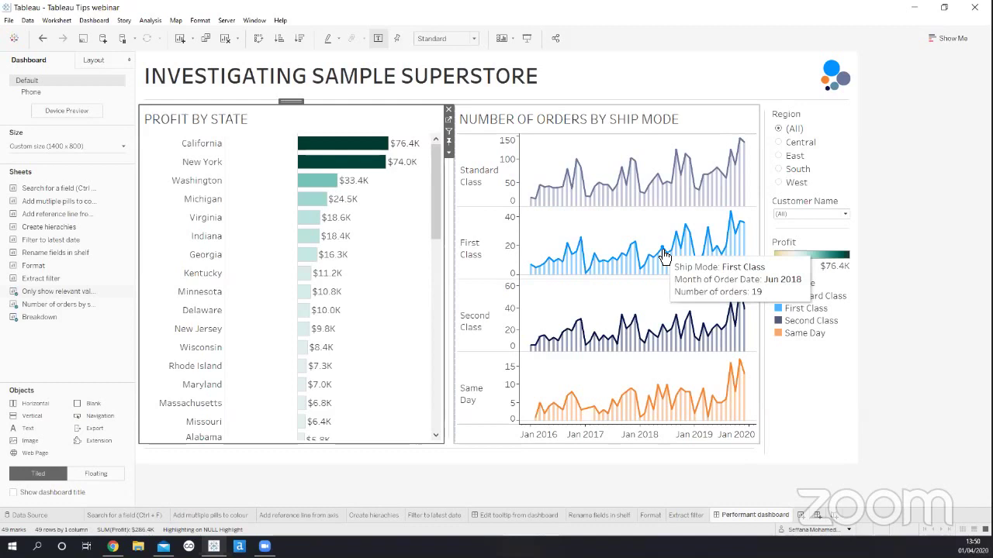
left_click(663, 253)
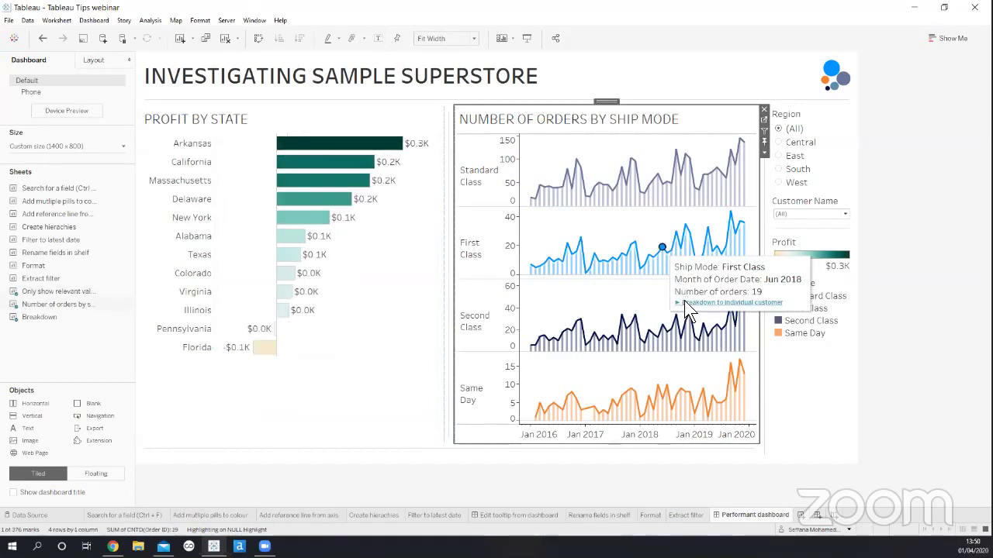
left_click(685, 302)
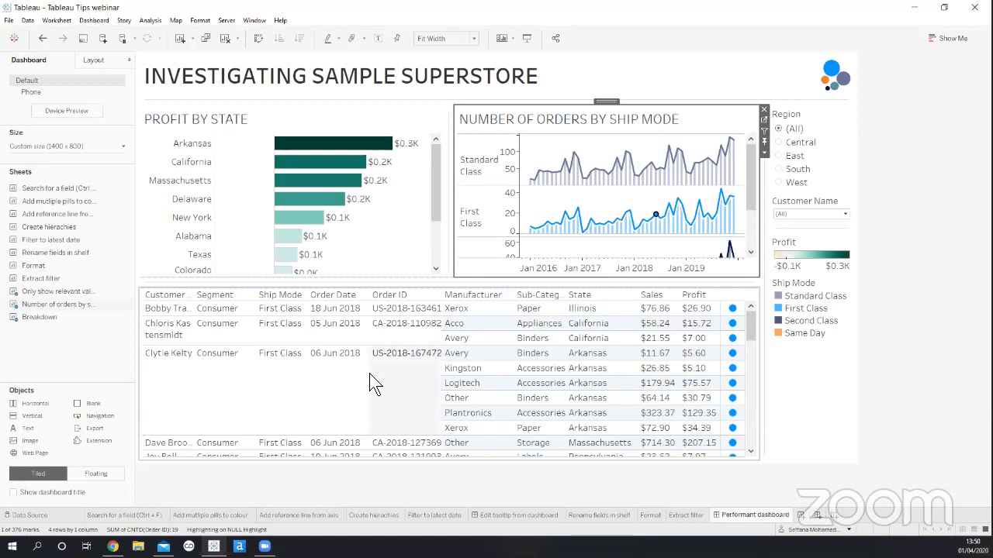
mouse_move(642, 223)
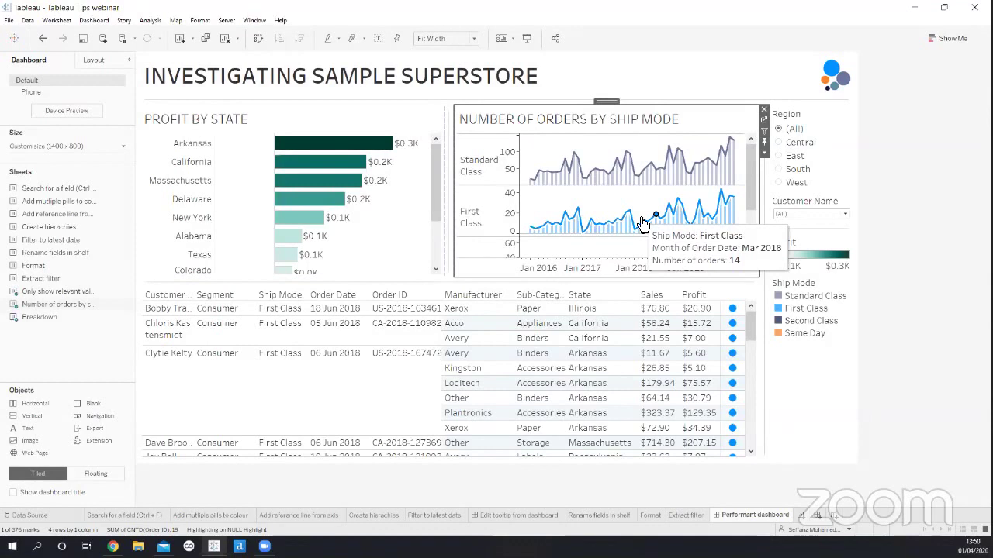
left_click(642, 211)
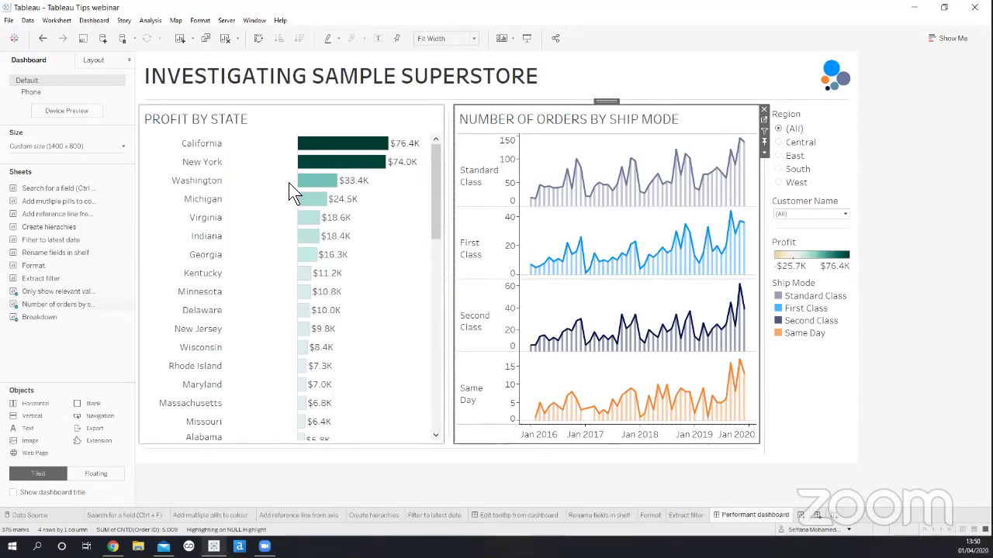
Review the settings of the dashboard's Breakdown to individual customer filter action, close the dialogs, and deselect the chart
key("ctrl+shift+d")
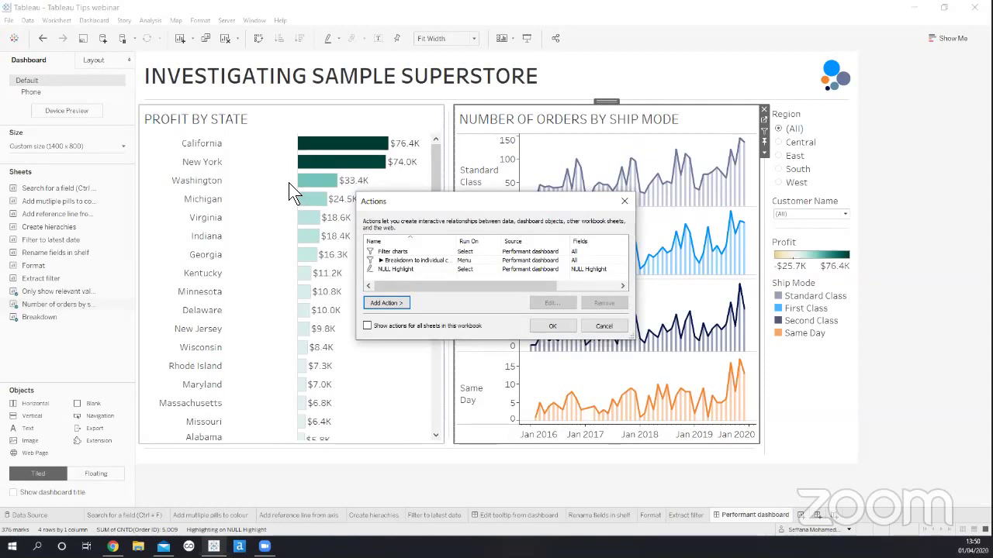
left_click(409, 260)
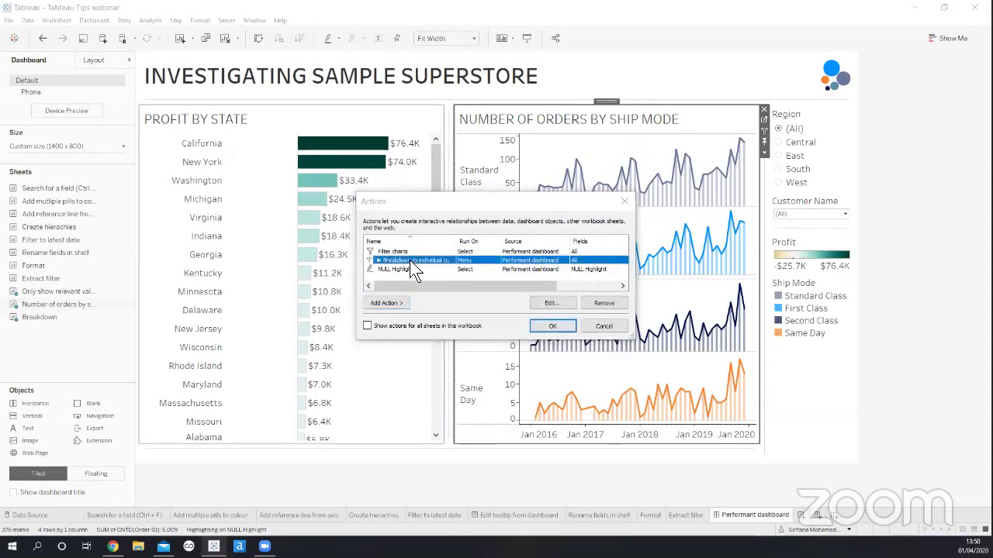
double_click(409, 260)
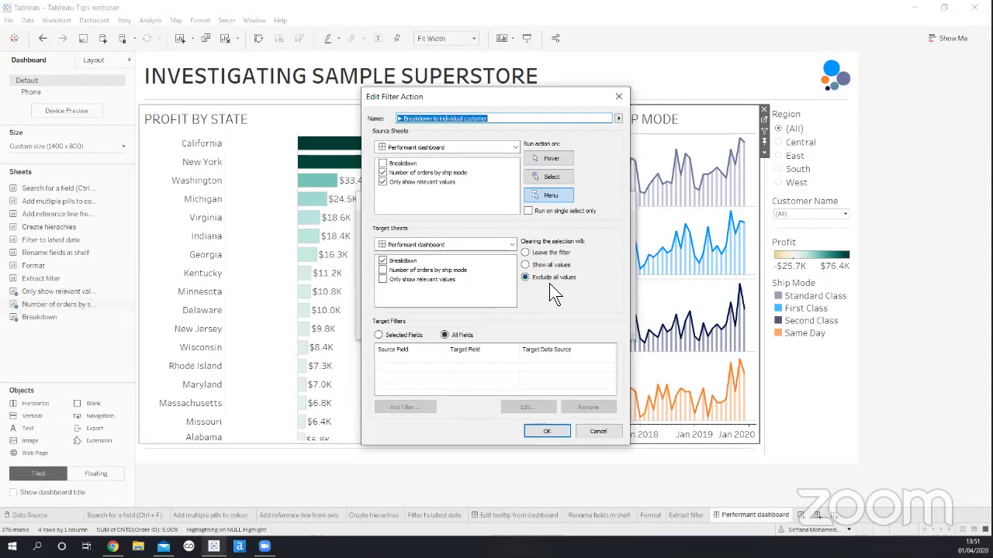
left_click(544, 431)
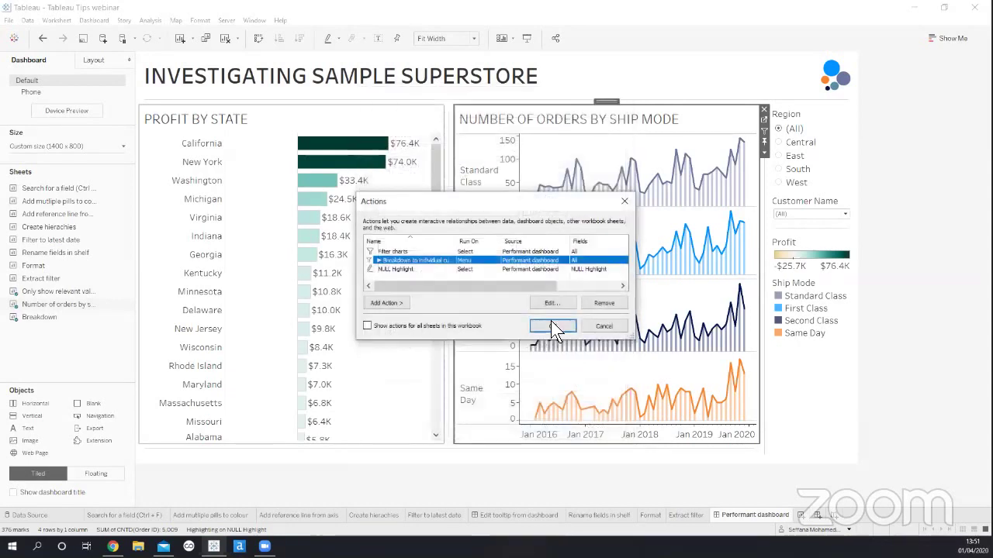
left_click(551, 322)
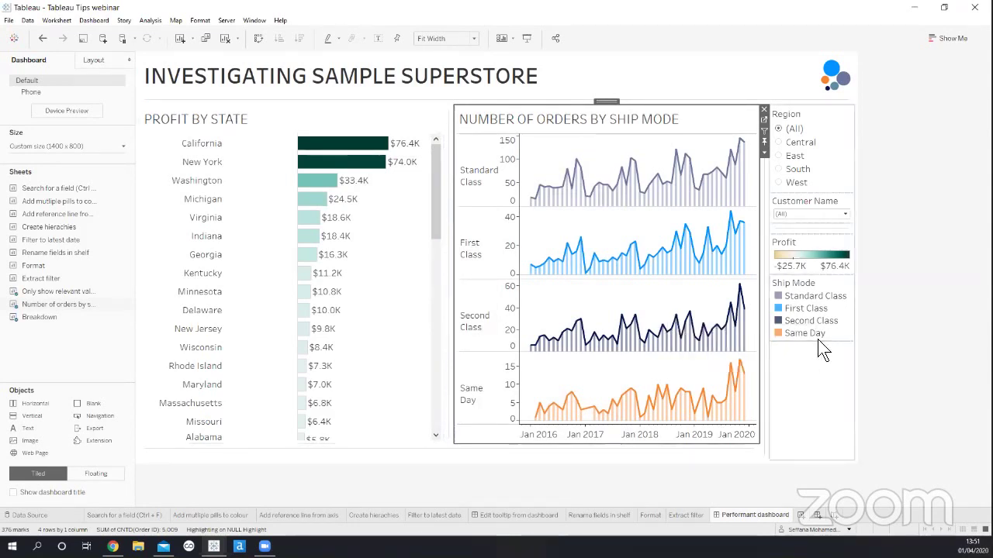
left_click(859, 359)
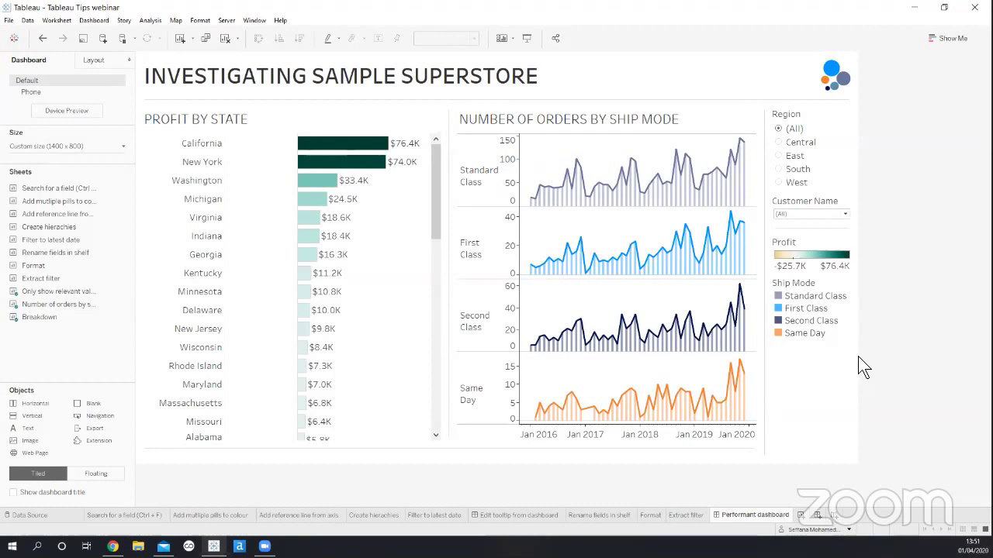
Filter the dashboard to the East region and look through the values offered by the Customer Name filter
left_click(843, 215)
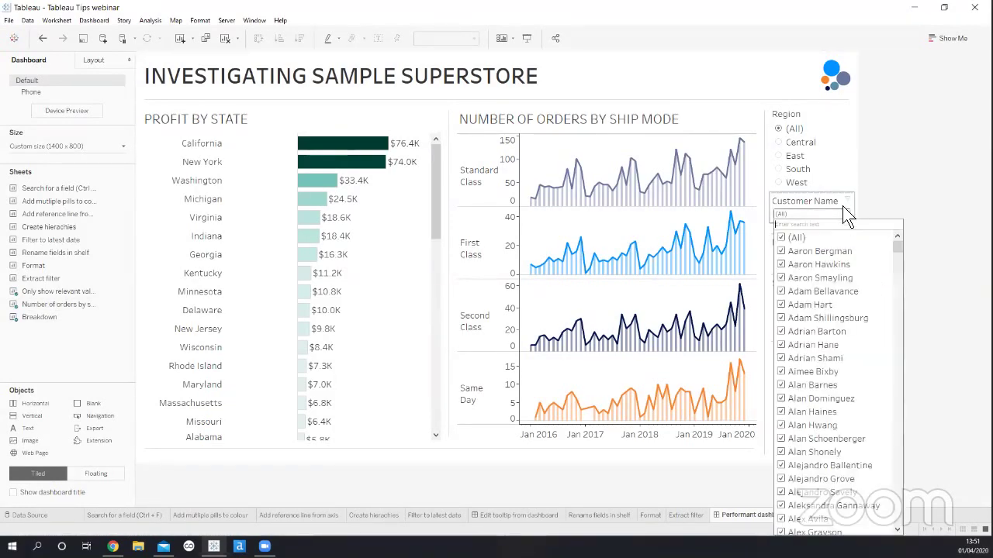
left_click(837, 201)
right_click(842, 205)
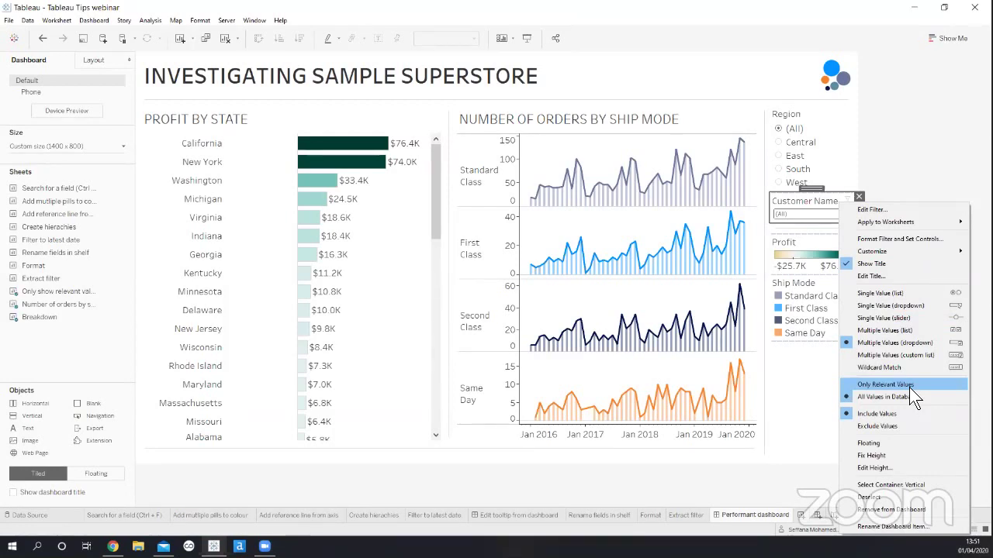
left_click(779, 155)
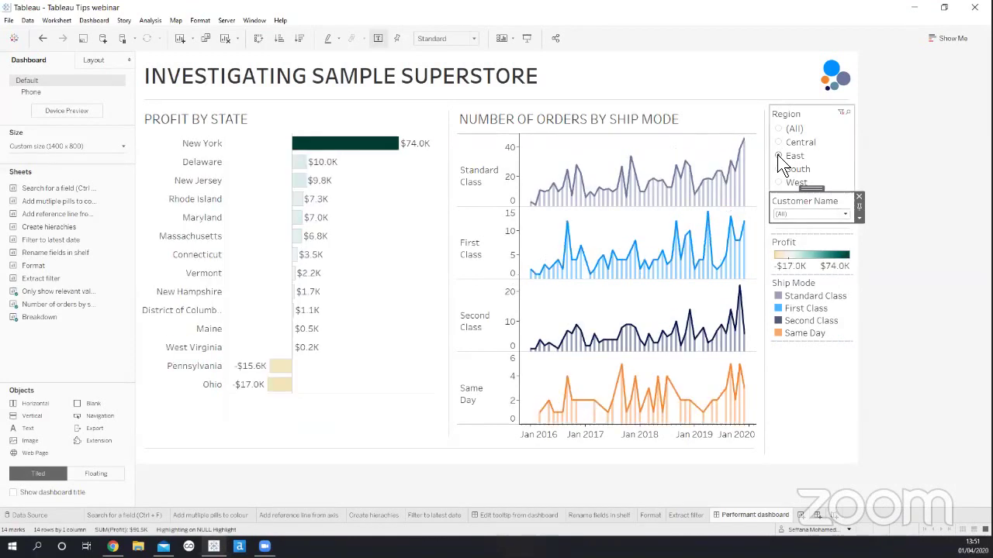
left_click(821, 210)
scroll(828, 334, "down", 3)
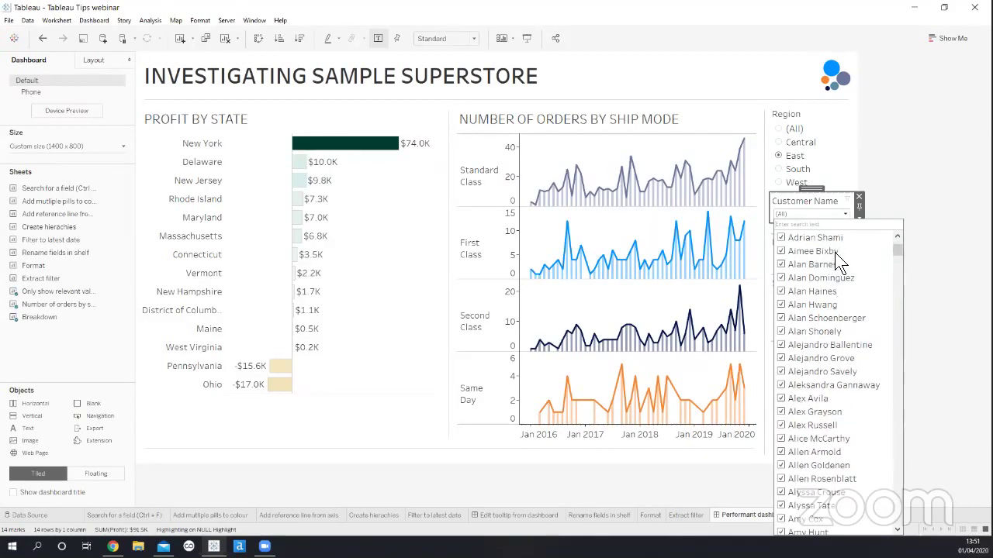
left_click_drag(897, 250, 896, 314)
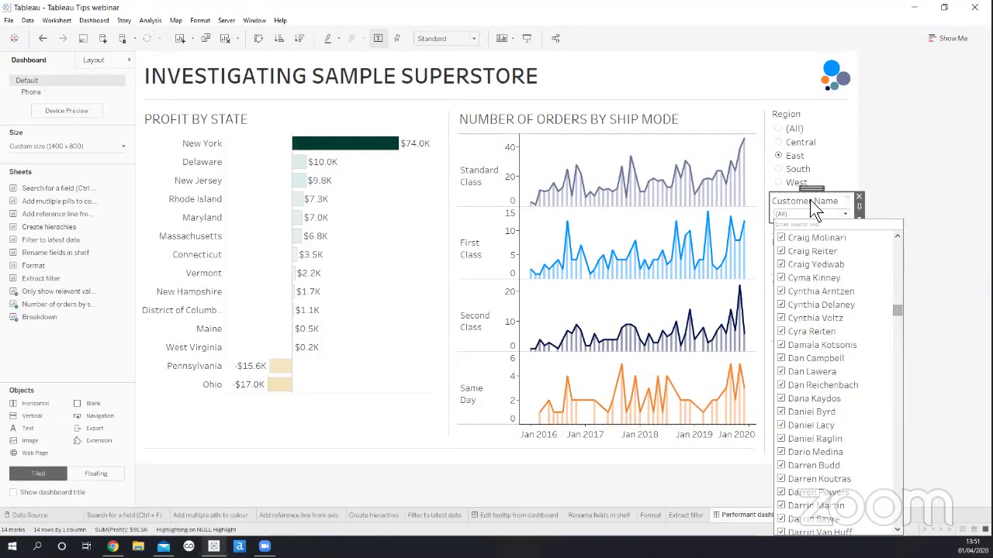
Limit the Customer Name filter to Only Relevant Values and open its value list
left_click(858, 218)
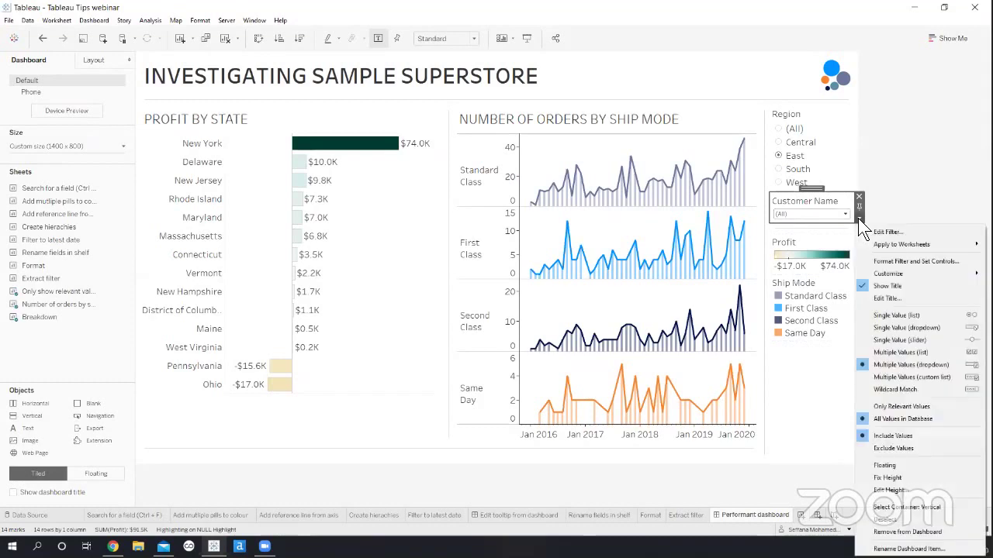
left_click(880, 406)
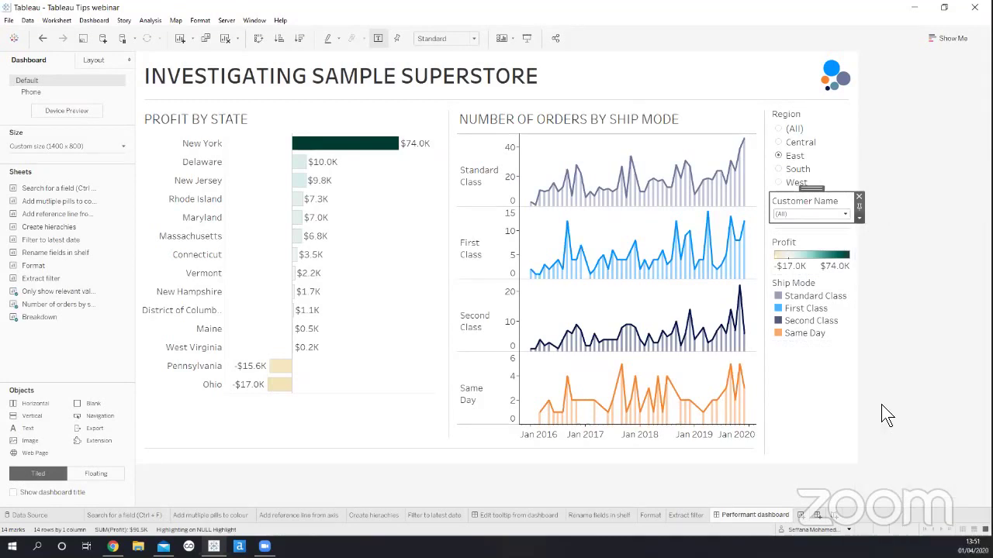
left_click(820, 212)
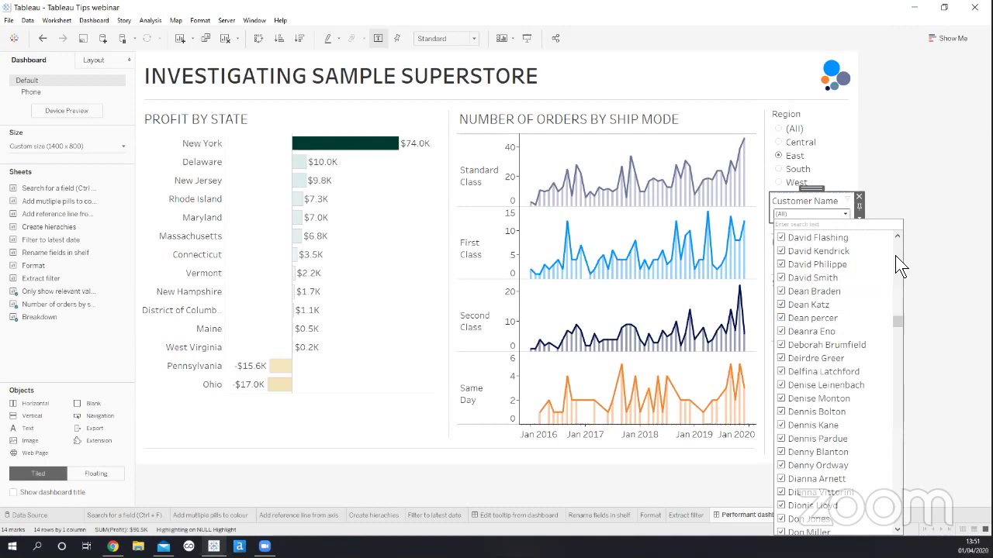
Filter the dashboard to the South region and look through the values offered by the Customer Name filter
left_click(778, 170)
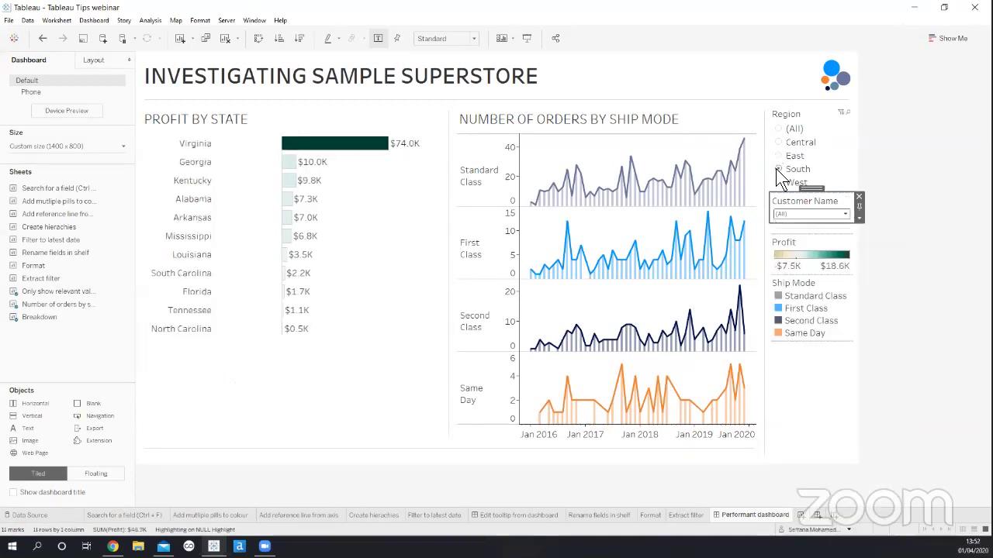
left_click(801, 215)
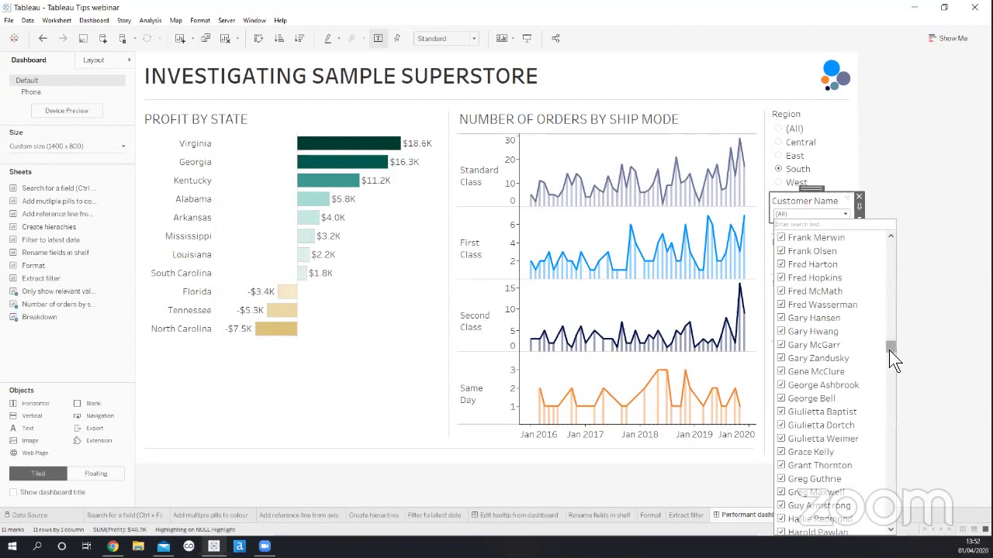
left_click_drag(889, 350, 905, 235)
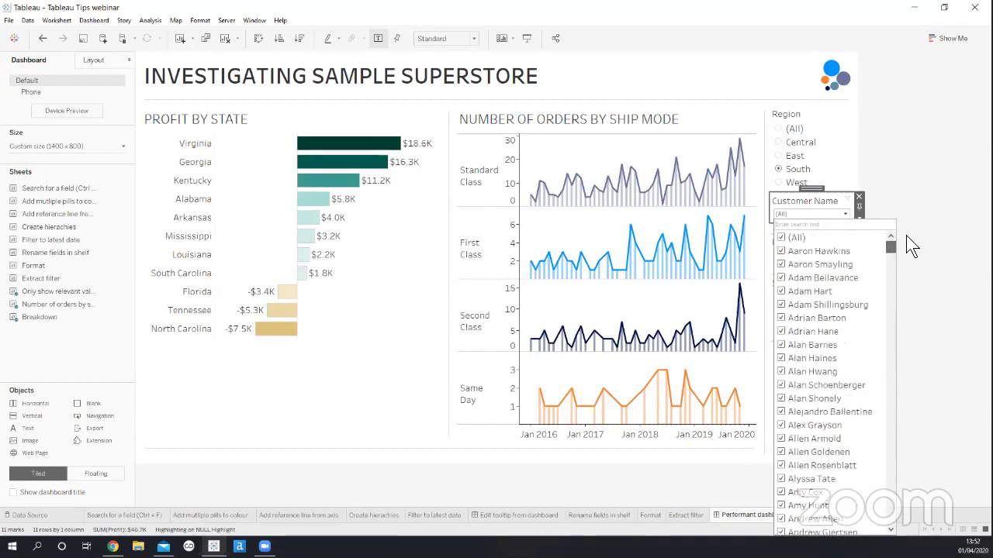
left_click(909, 221)
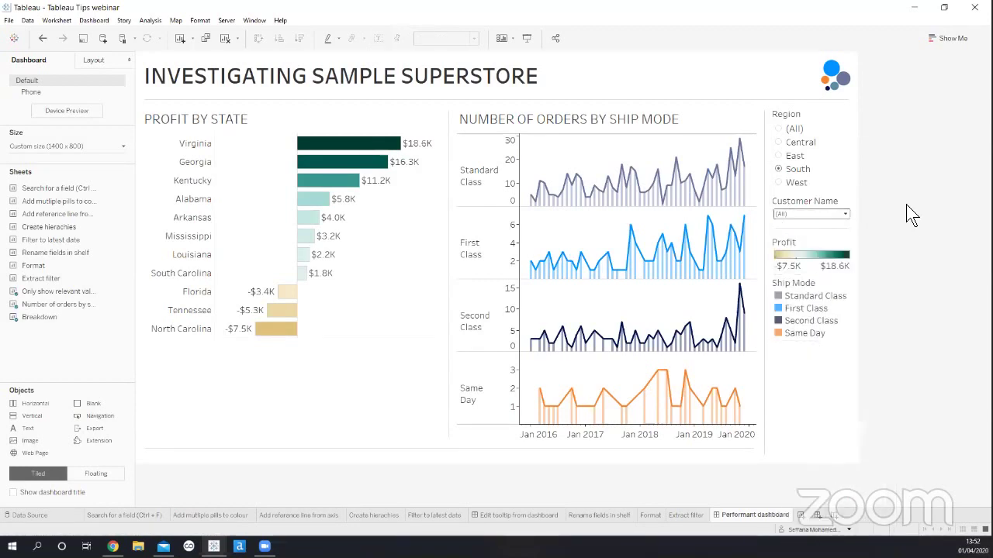
left_click(792, 198)
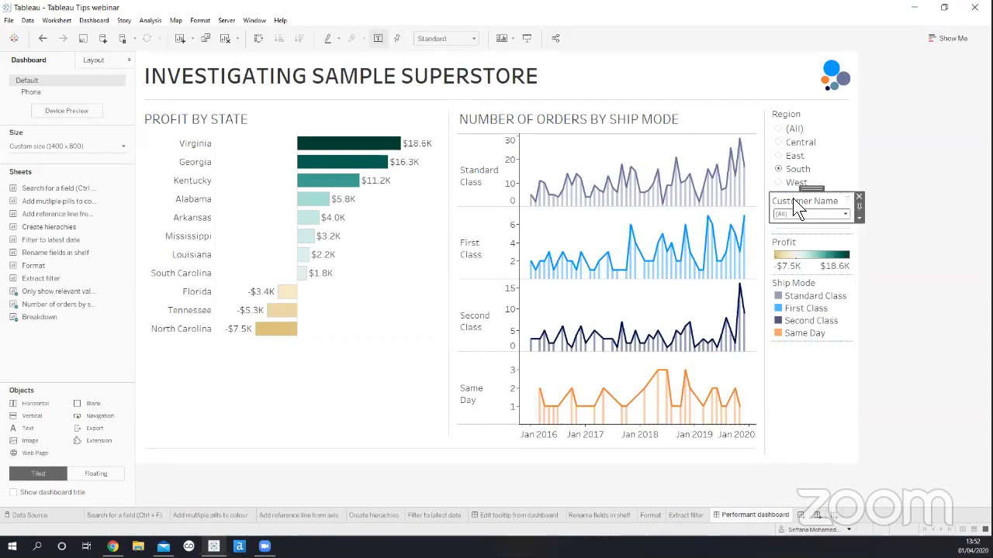
left_click(856, 218)
mouse_move(878, 275)
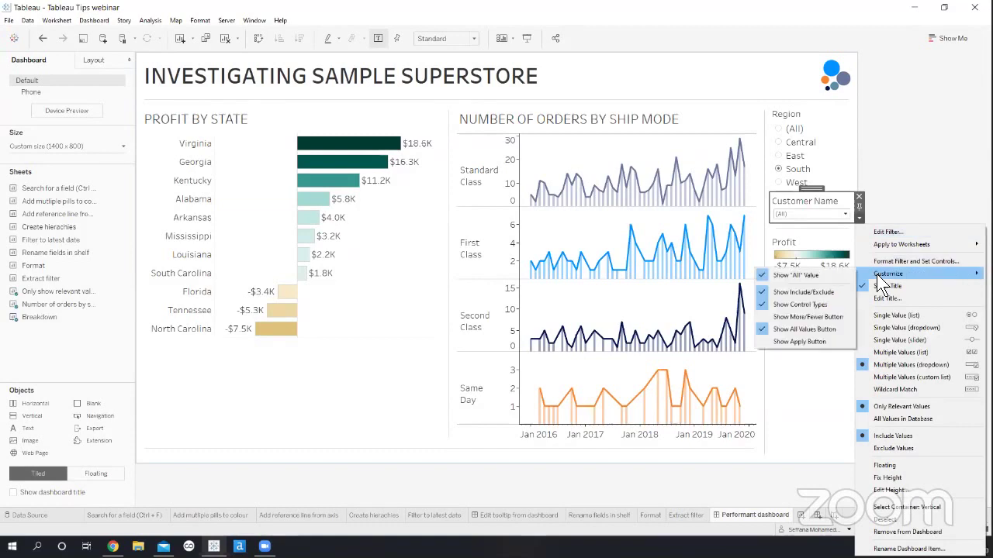
left_click(828, 344)
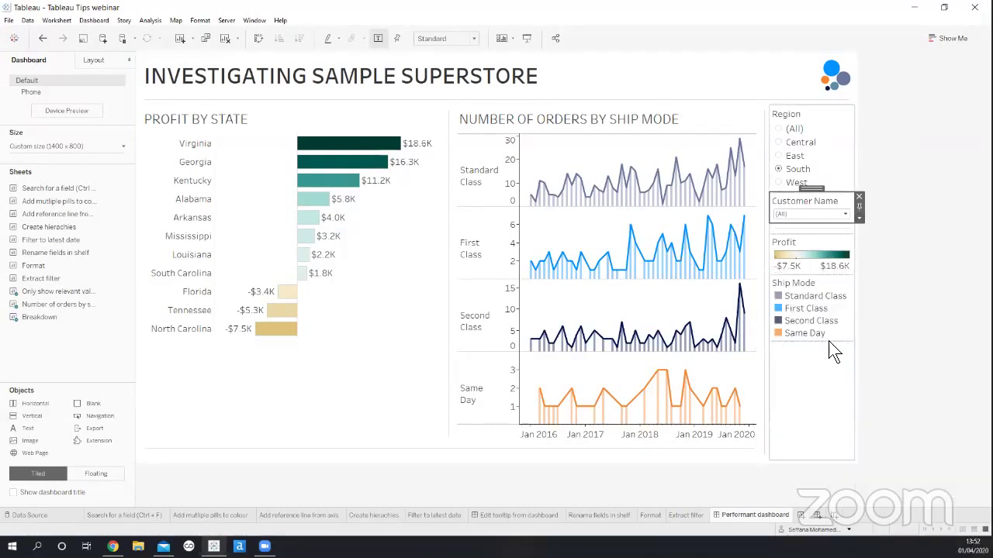
left_click(820, 215)
left_click(858, 218)
left_click(858, 217)
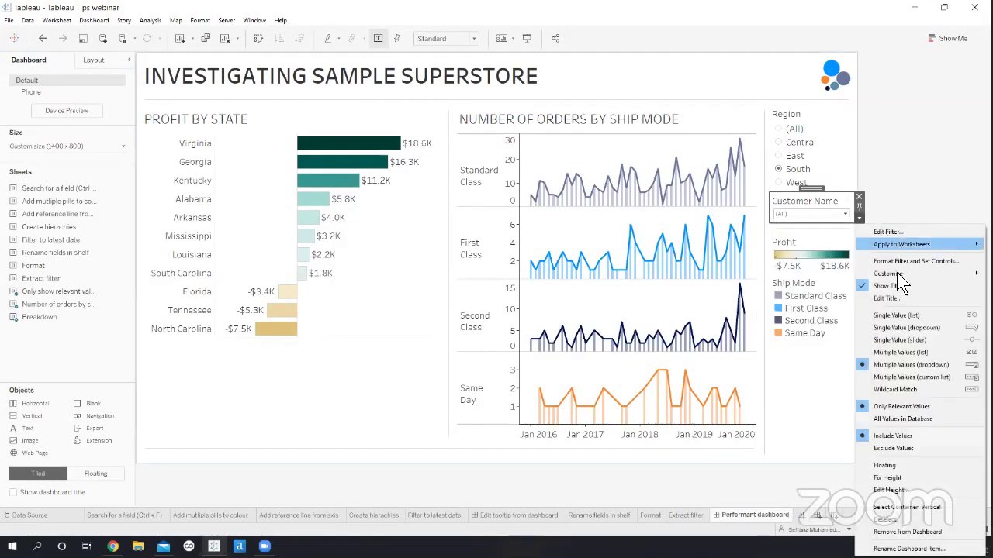
mouse_move(892, 273)
left_click(815, 339)
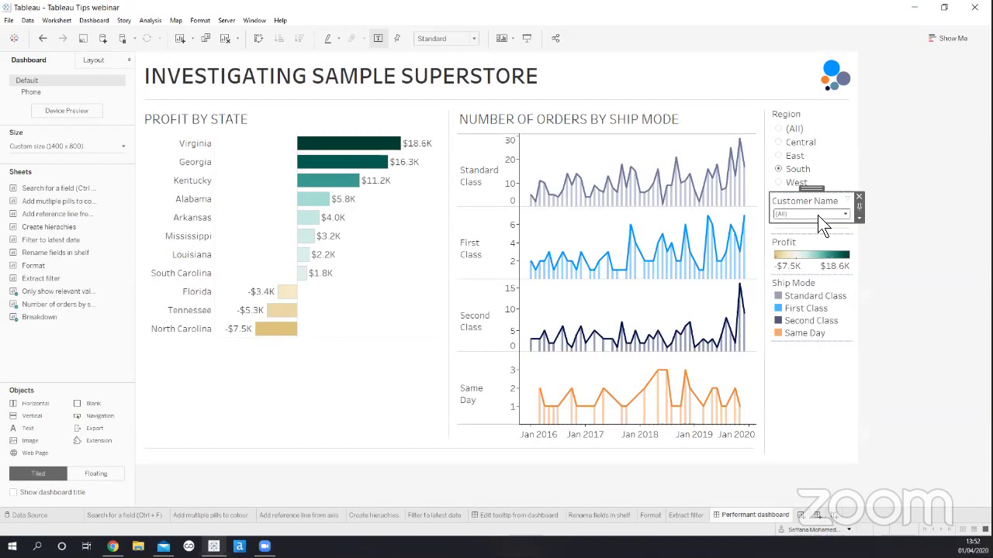
Filter Customer Name to only the first seven customers in the list, and reset the filter to all values
left_click(817, 214)
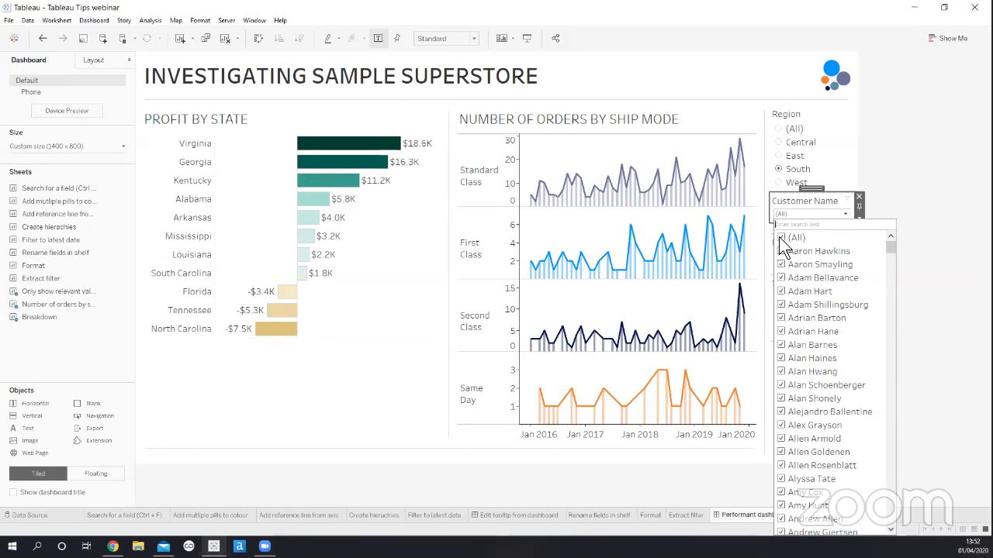
left_click(778, 236)
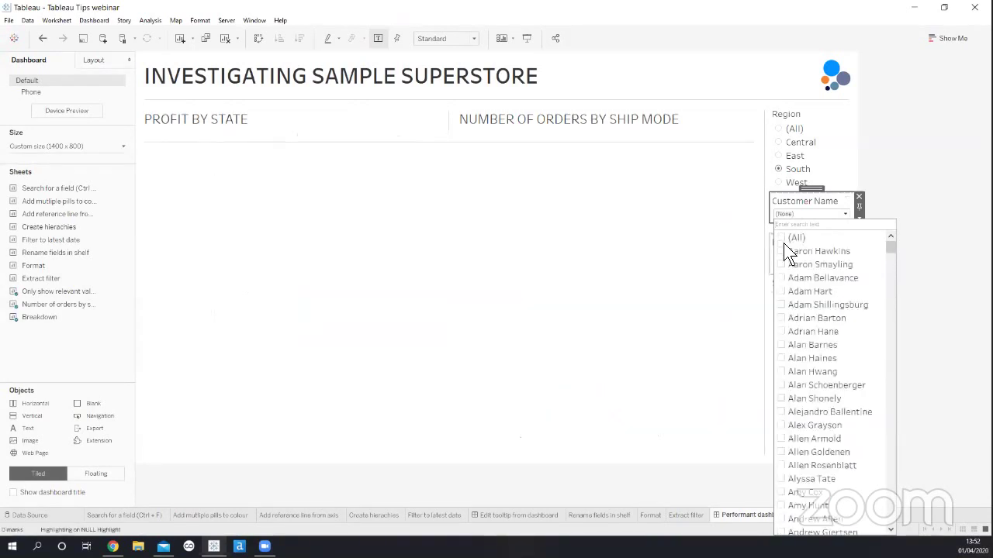
left_click(782, 239)
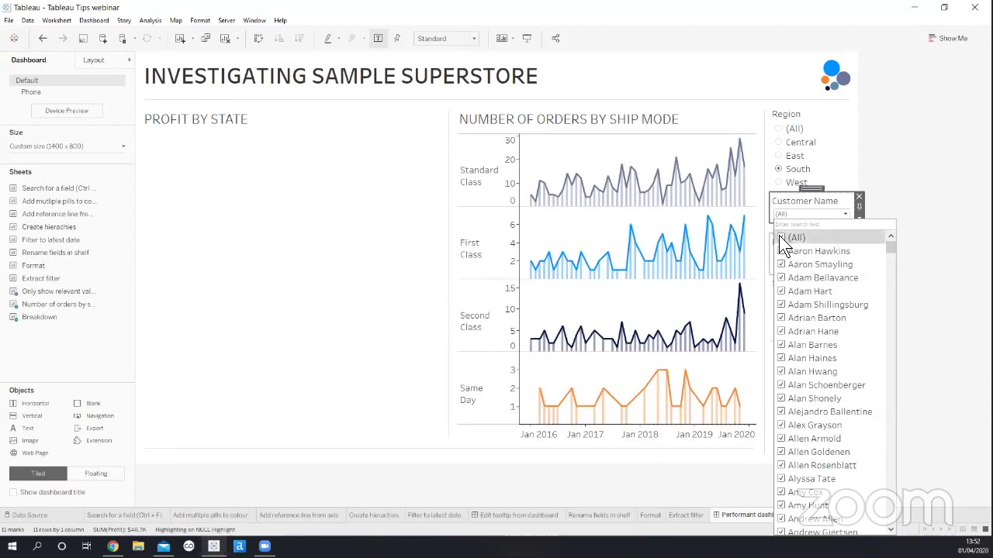
left_click_drag(801, 251, 786, 334)
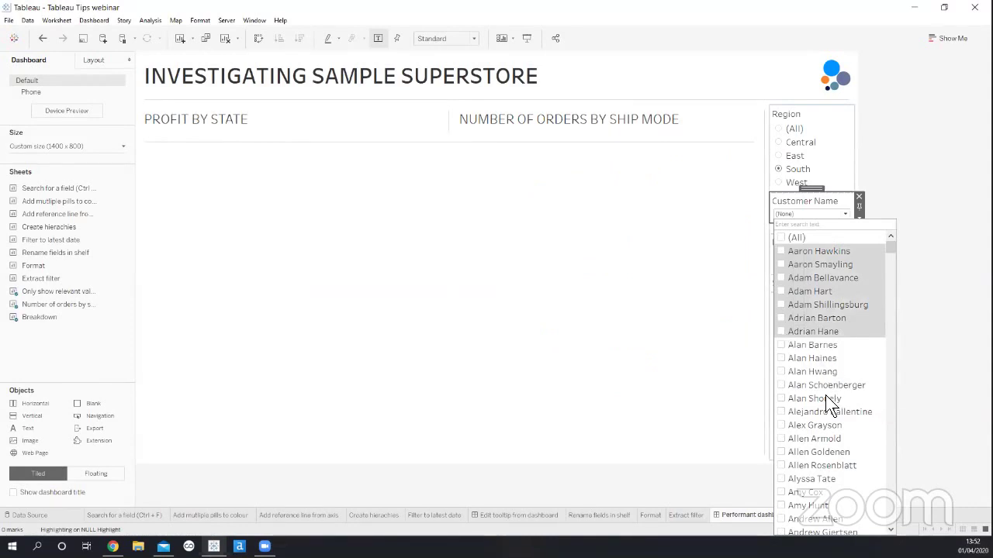
key("space")
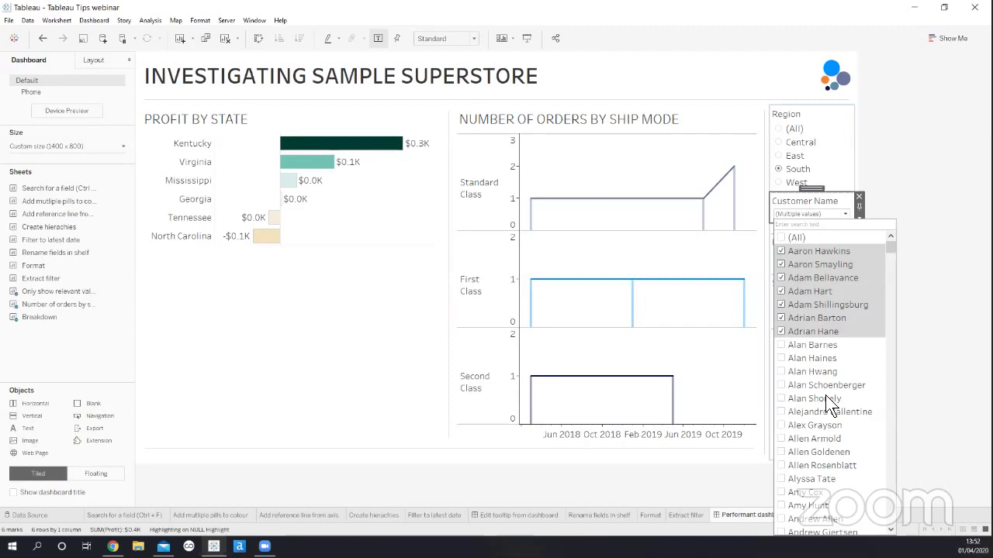
left_click(720, 259)
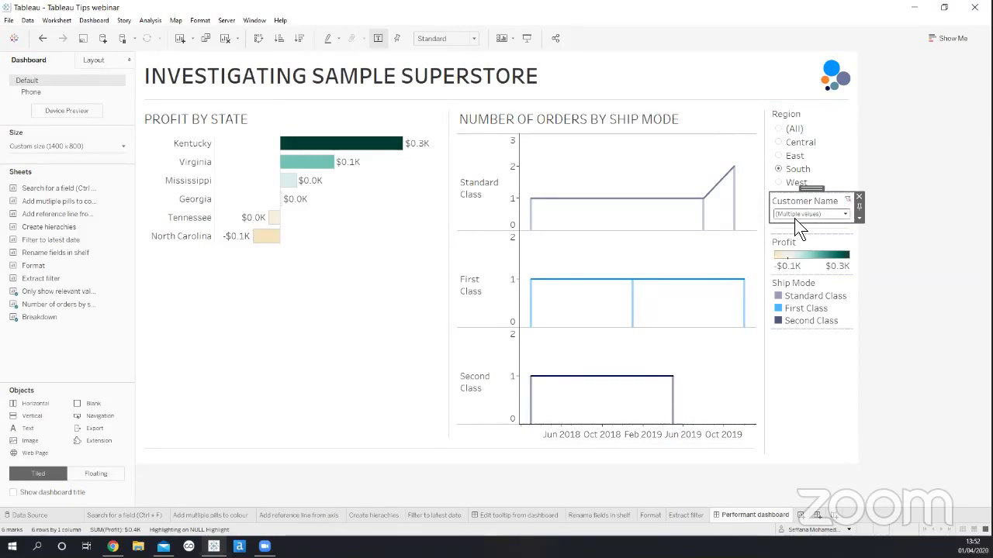
left_click(845, 200)
Customize the Customer Name filter to show the Apply button
left_click(859, 216)
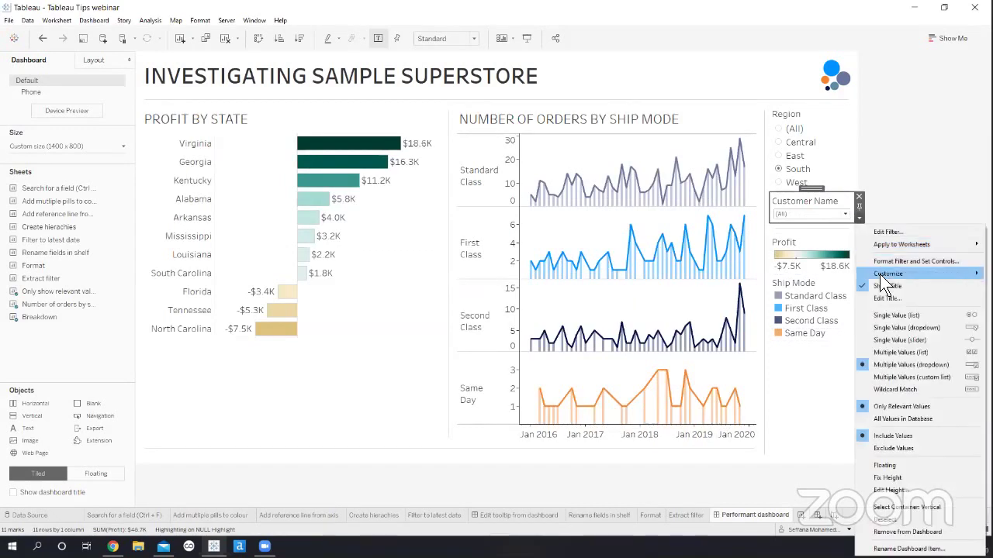
mouse_move(880, 274)
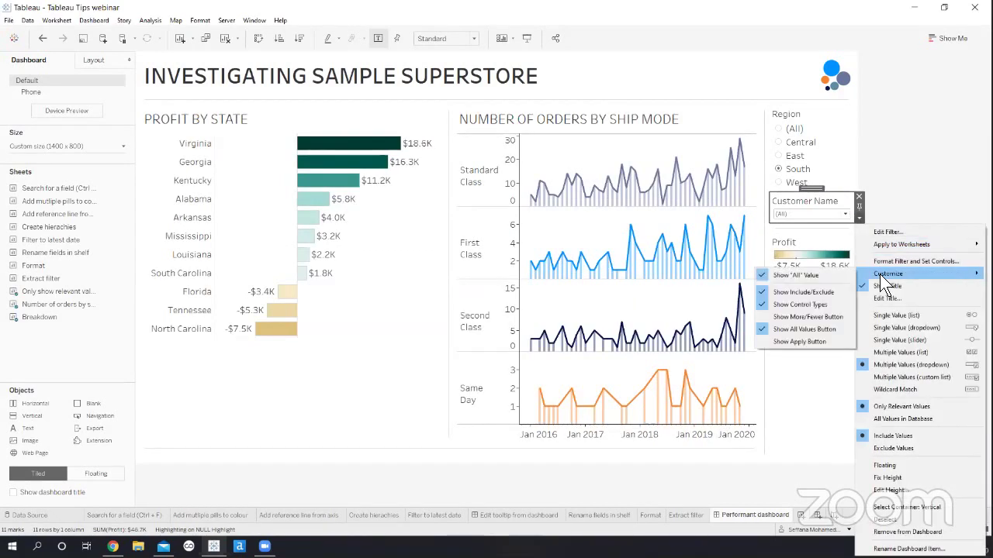
left_click(822, 342)
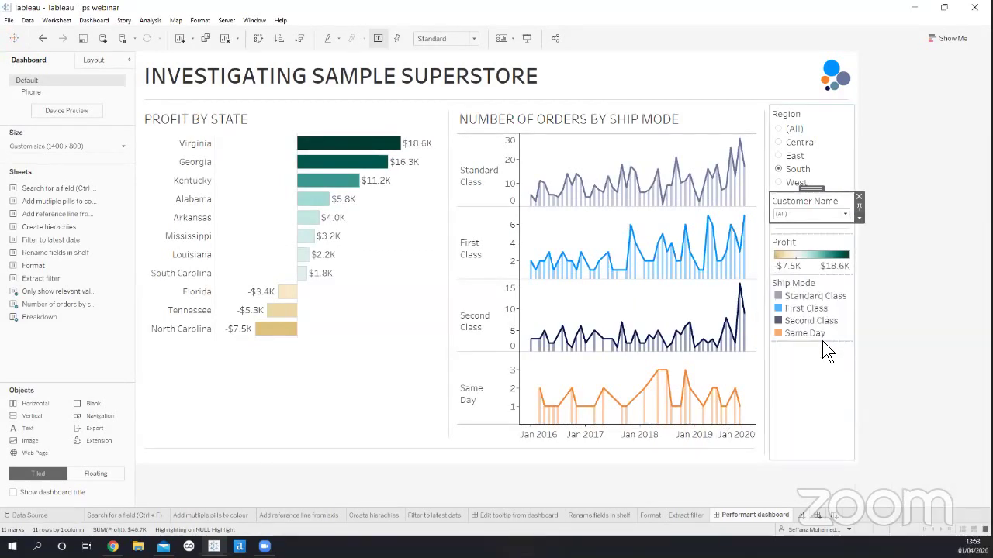
Filter Customer Name to a consecutive block of customers starting at the tenth in the list, apply it, and reset the filter to all values
left_click(828, 215)
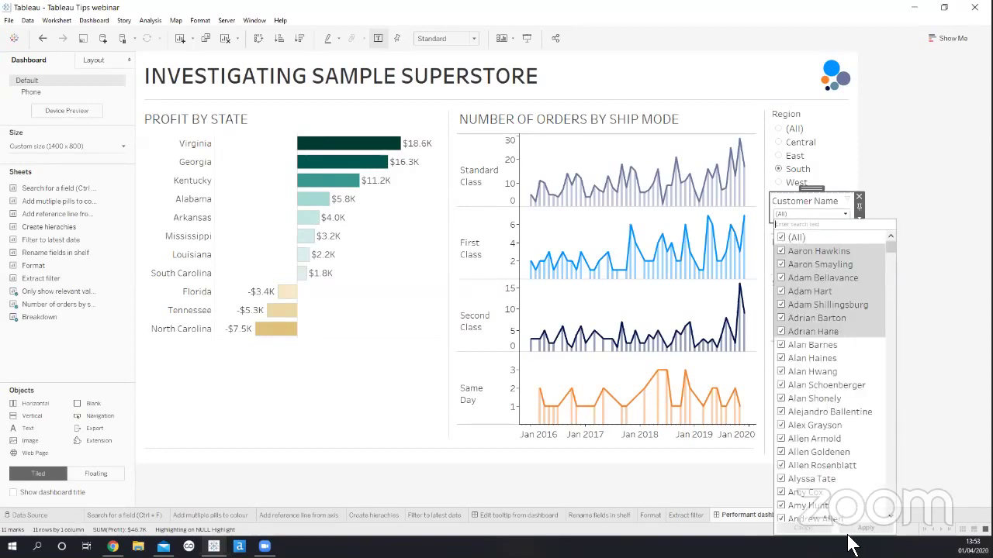
left_click(782, 237)
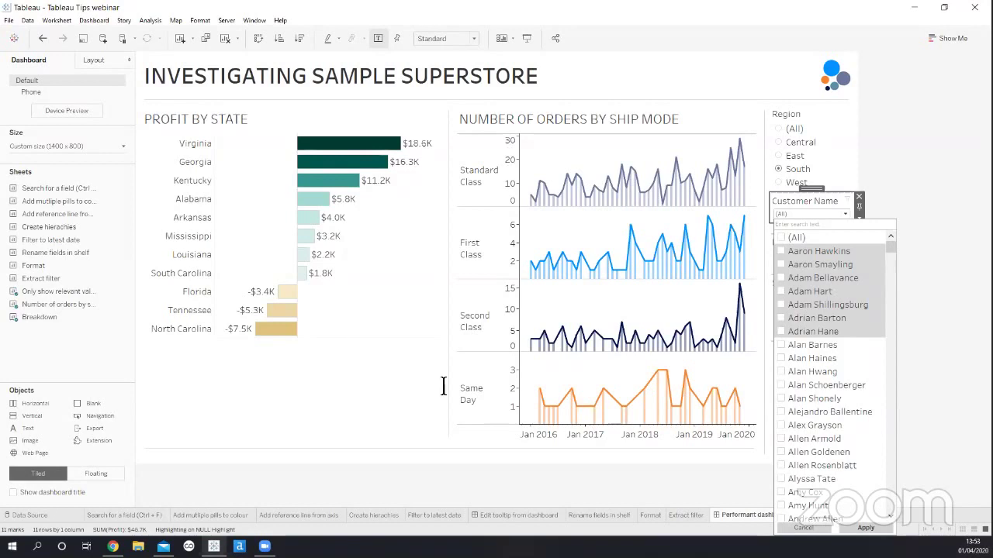
left_click_drag(802, 376, 775, 482)
left_click(779, 478)
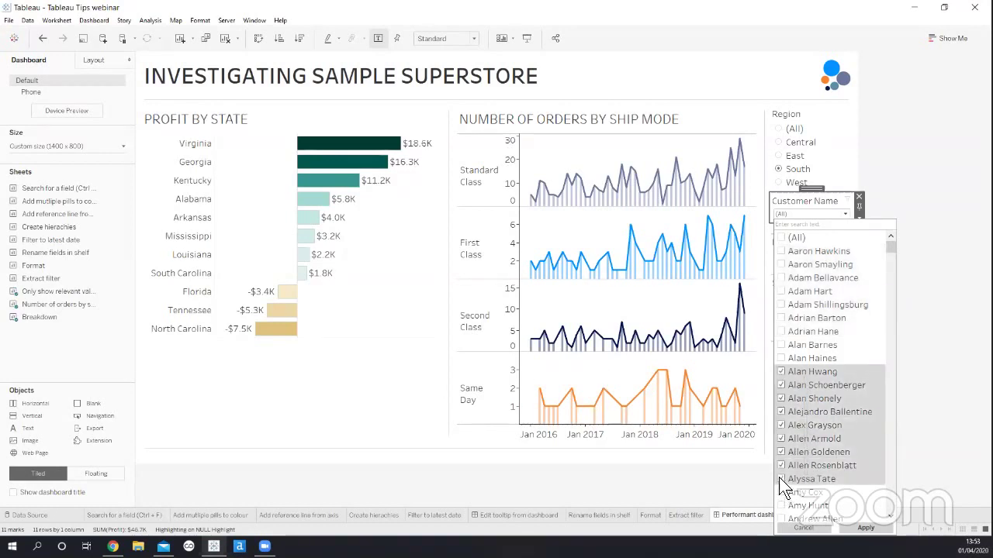
left_click(865, 529)
left_click(914, 358)
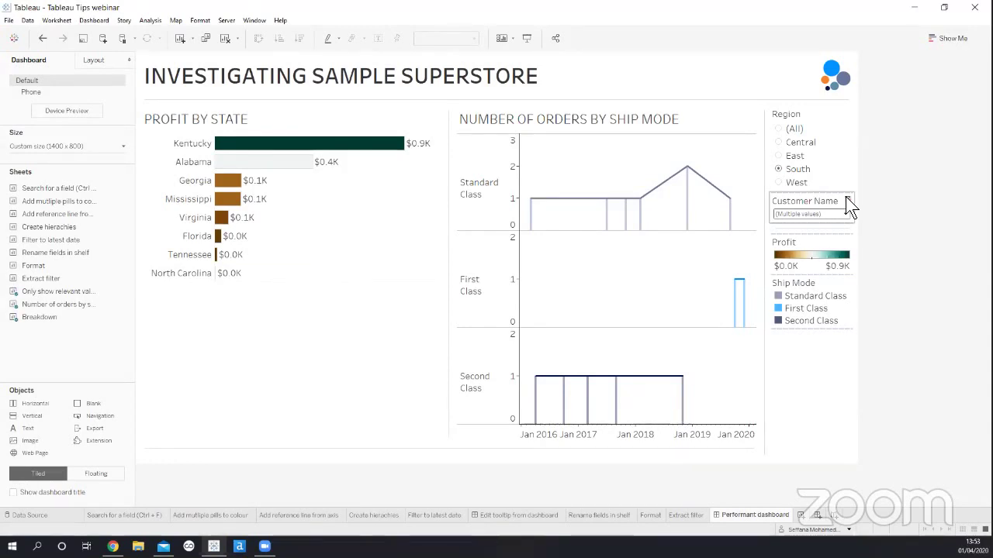
left_click(846, 200)
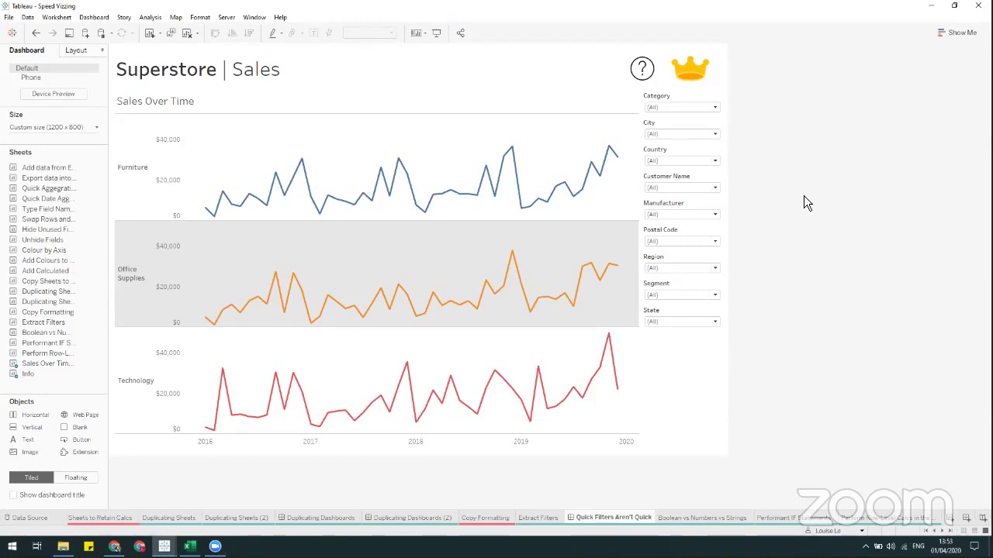
Look through the values offered by the Category, City, Country and Customer Name filters on the Superstore Sales dashboard
left_click(681, 110)
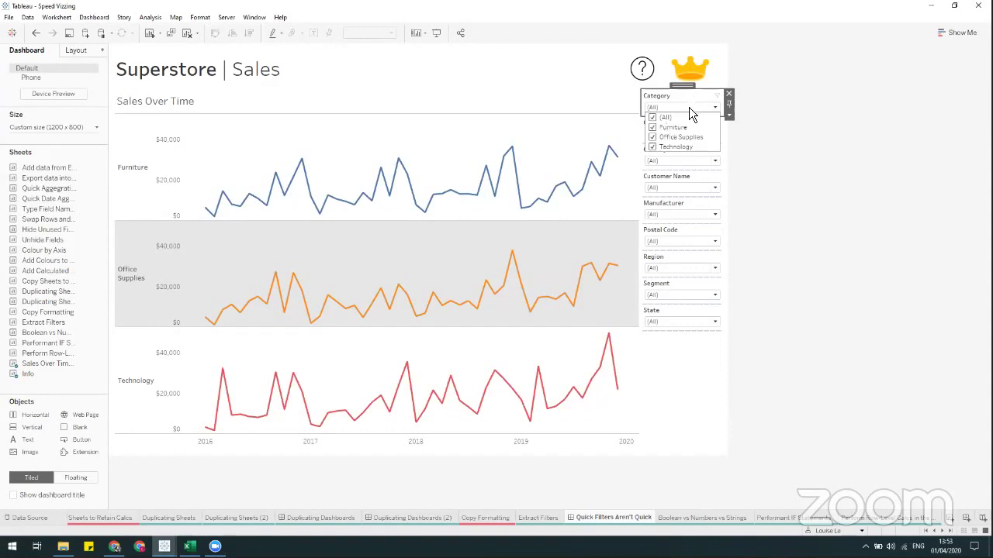
left_click(688, 108)
left_click(688, 109)
left_click(750, 136)
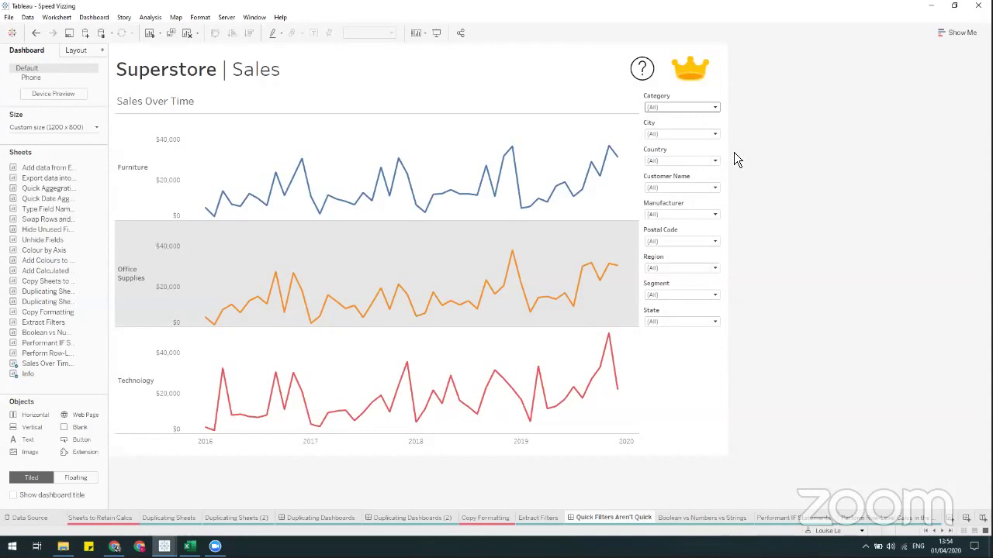
left_click(693, 135)
left_click(693, 135)
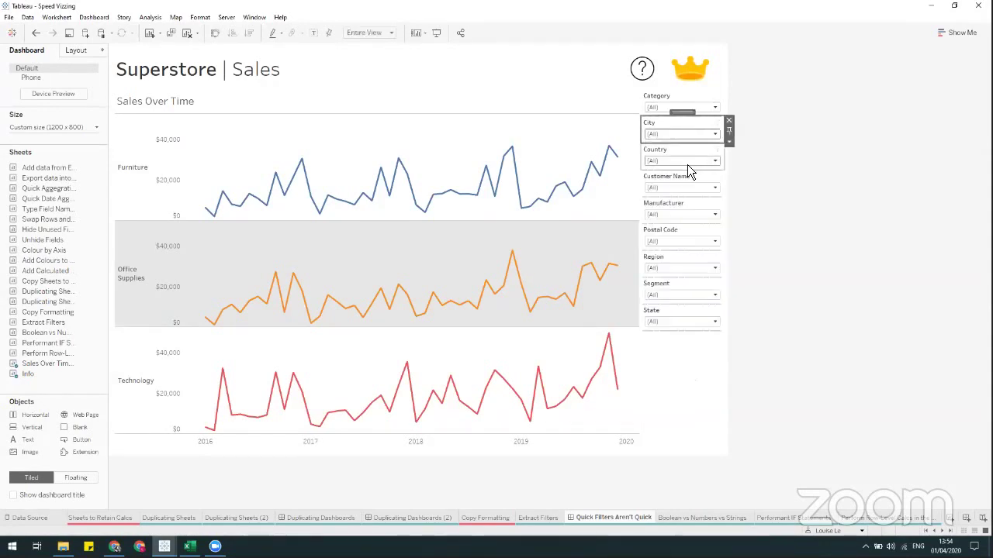
left_click(687, 165)
left_click(678, 180)
left_click(665, 190)
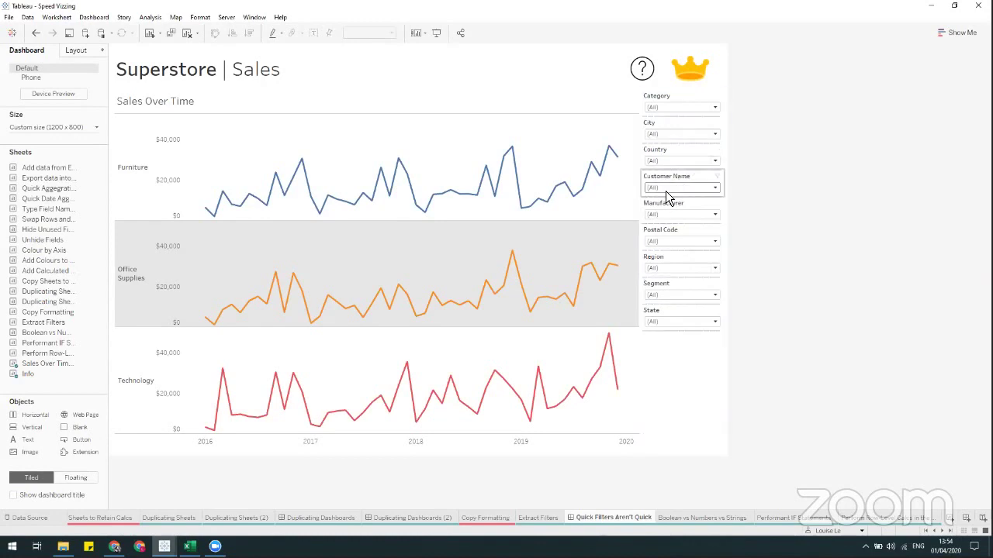
left_click(665, 191)
left_click(796, 159)
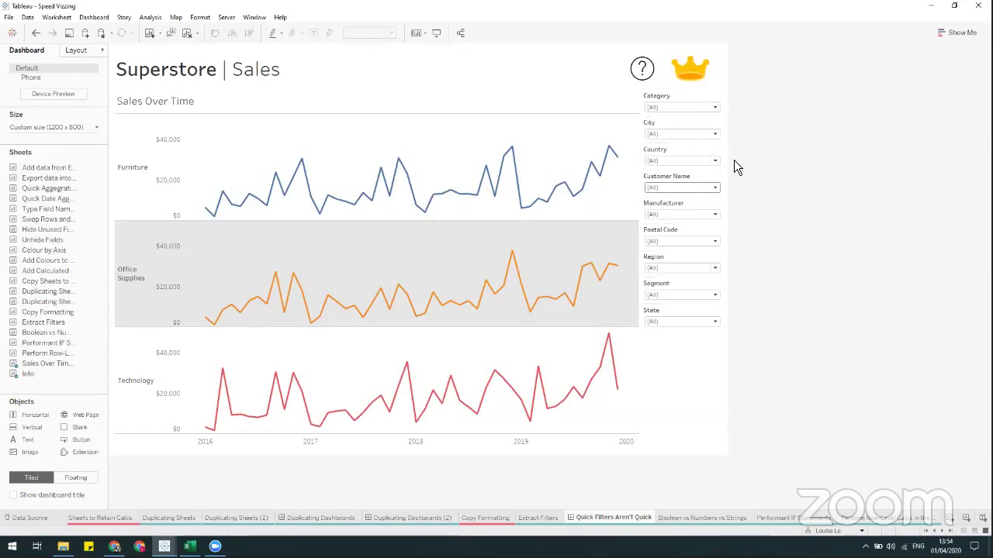
On the Boolean vs Numbers vs Strings sheet, unhide the Discount Average Line Colour Number and Discount Average Line Colour String fields
left_click(696, 516)
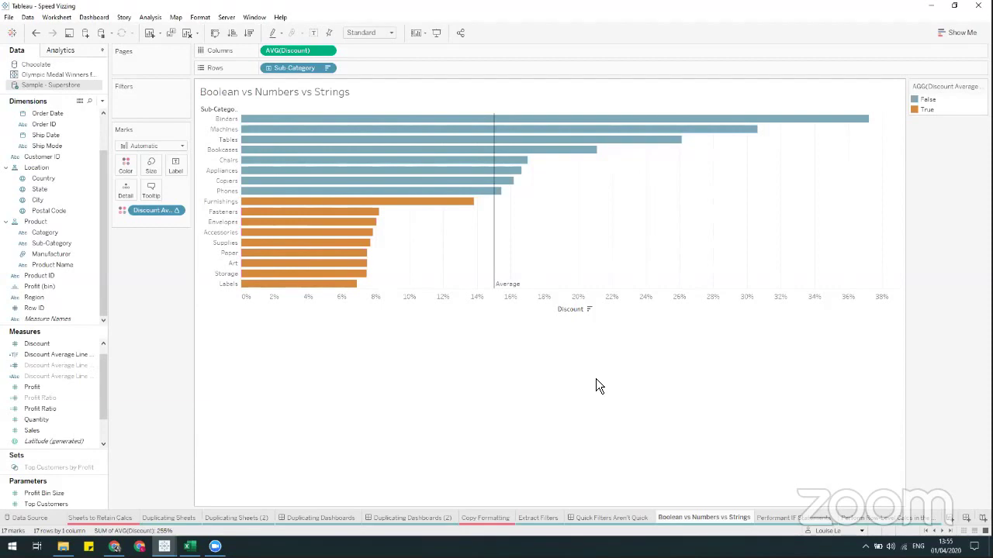
left_click_drag(110, 281, 177, 283)
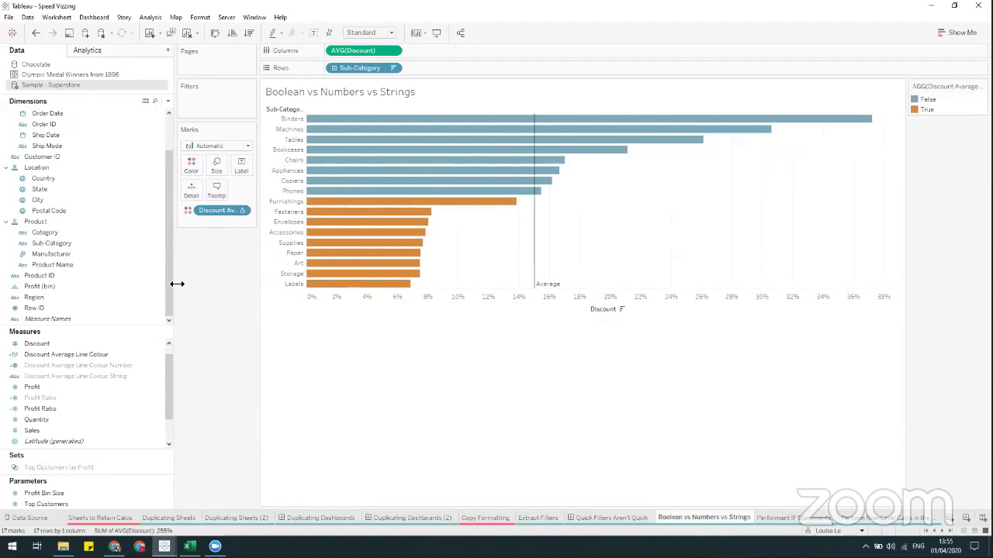
left_click(103, 366)
left_click(103, 375, "ctrl")
right_click(103, 376)
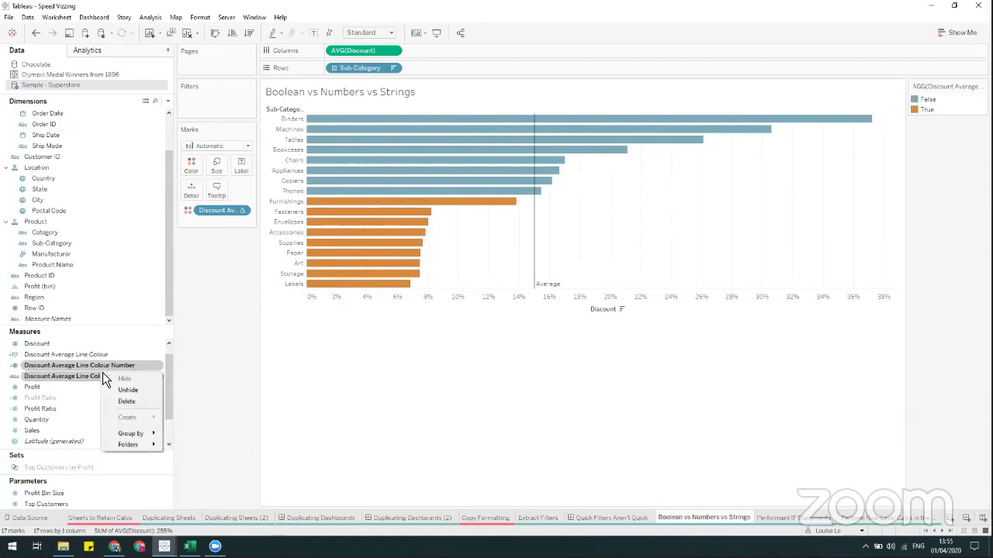
left_click(140, 389)
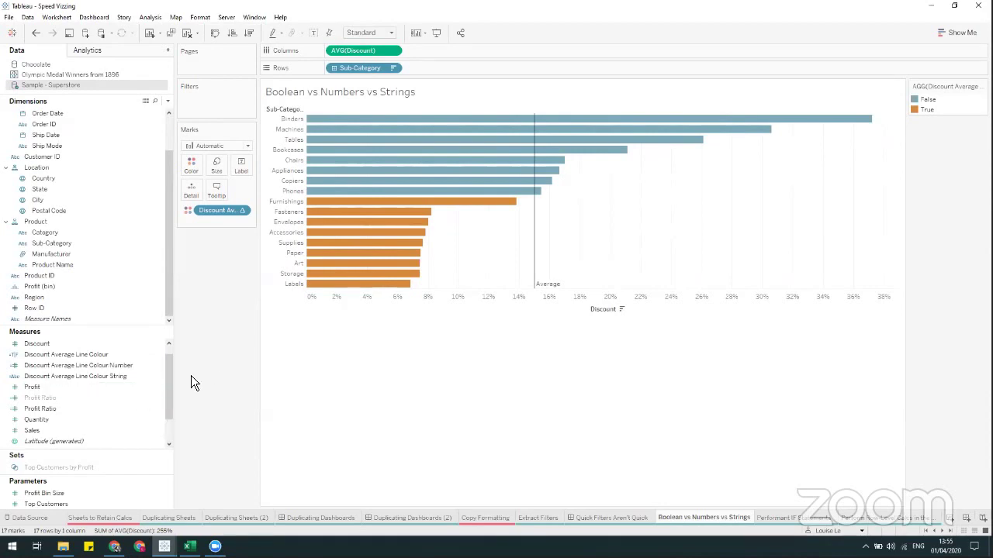
Colour the bars by Discount Average Line Colour String and review that field's formula
left_click_drag(115, 376, 219, 212)
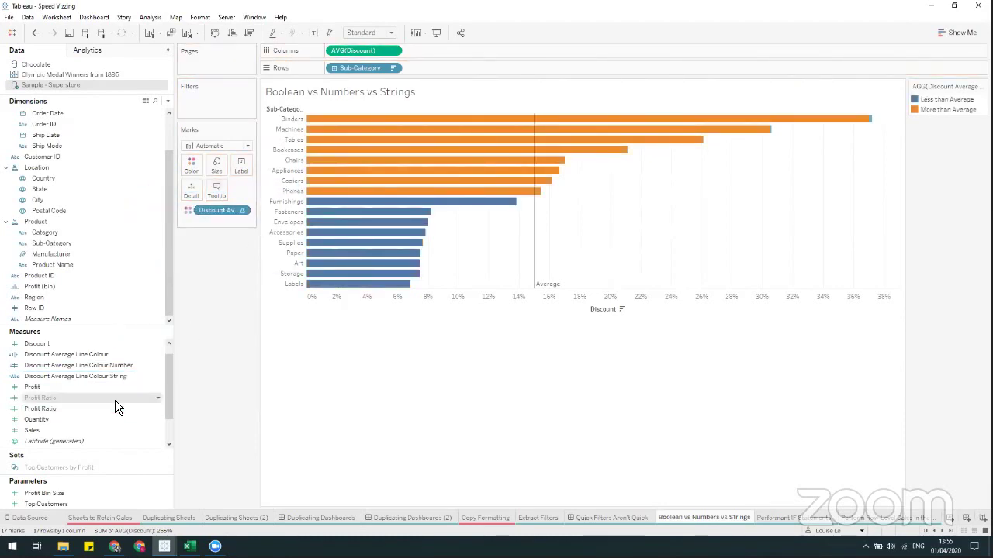
right_click(115, 378)
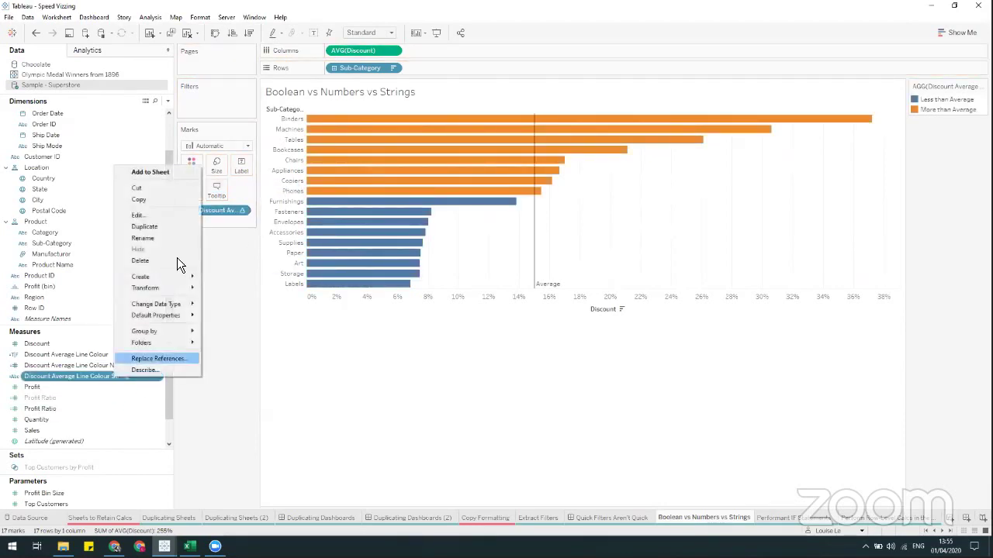
left_click(151, 218)
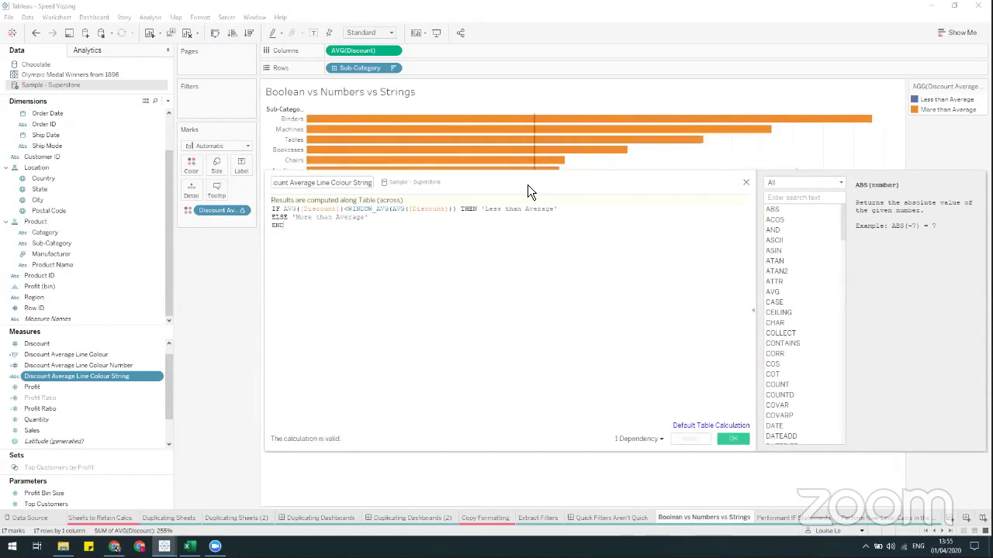
left_click_drag(528, 185, 461, 246)
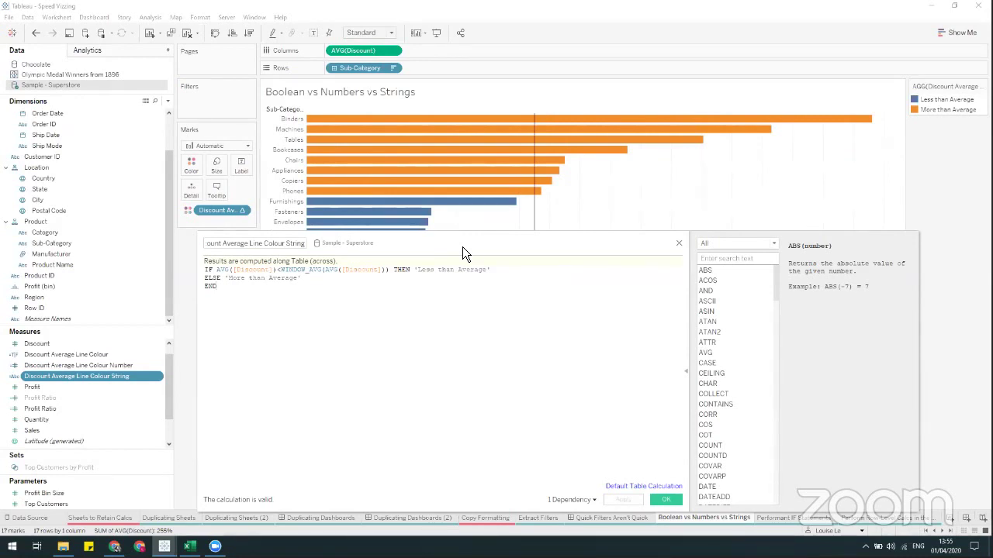
left_click_drag(419, 270, 492, 268)
left_click(543, 275)
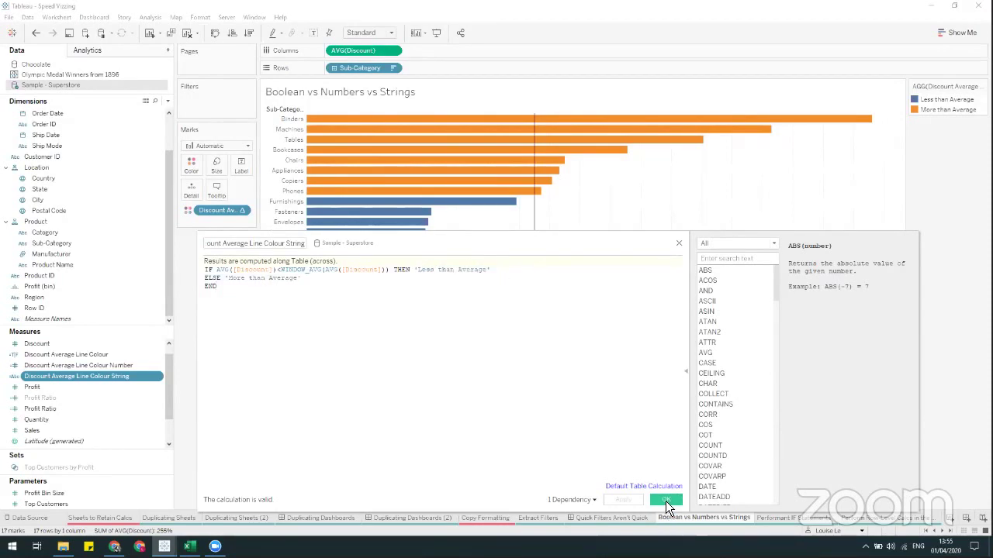
left_click(665, 501)
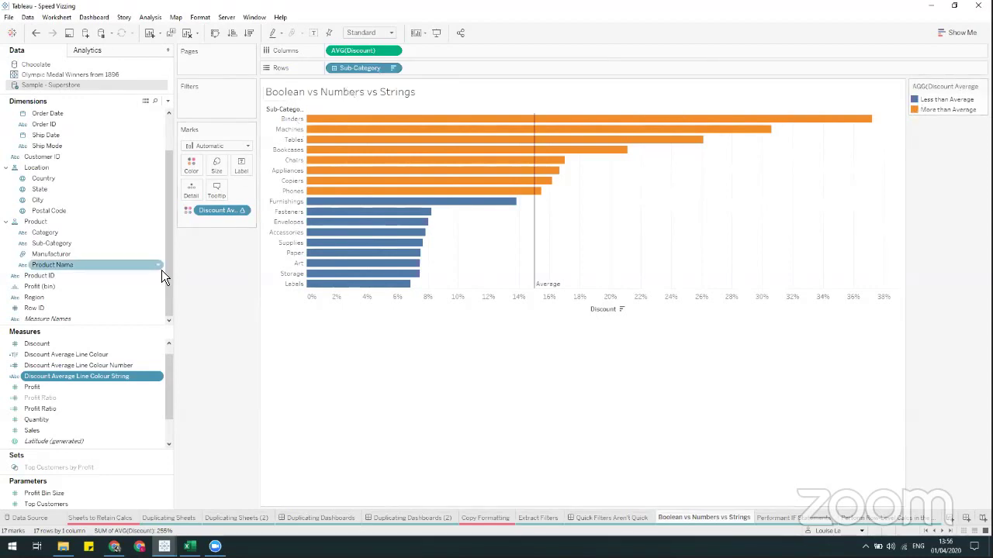
Review the formula of Discount Average Line Colour Number and colour the bars by that field
right_click(130, 366)
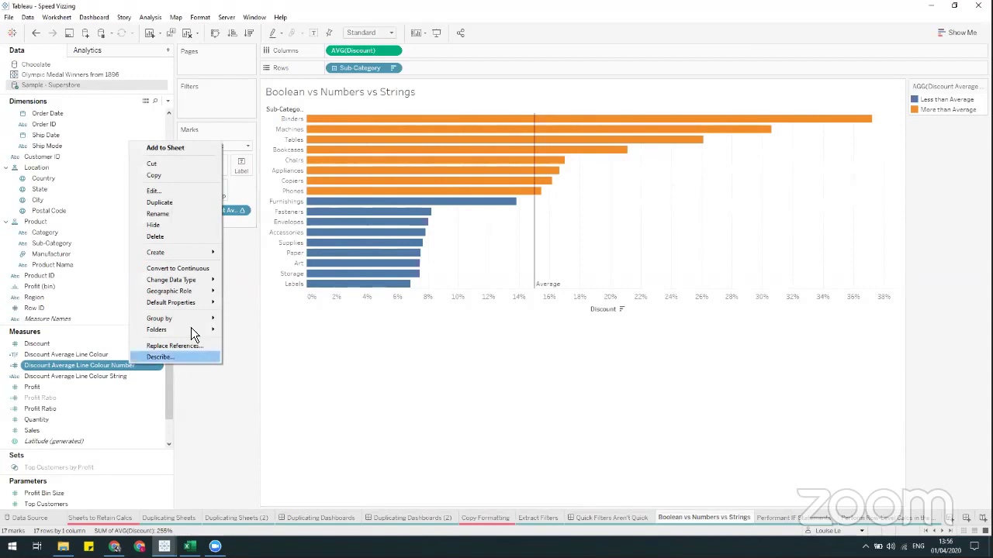
left_click(187, 192)
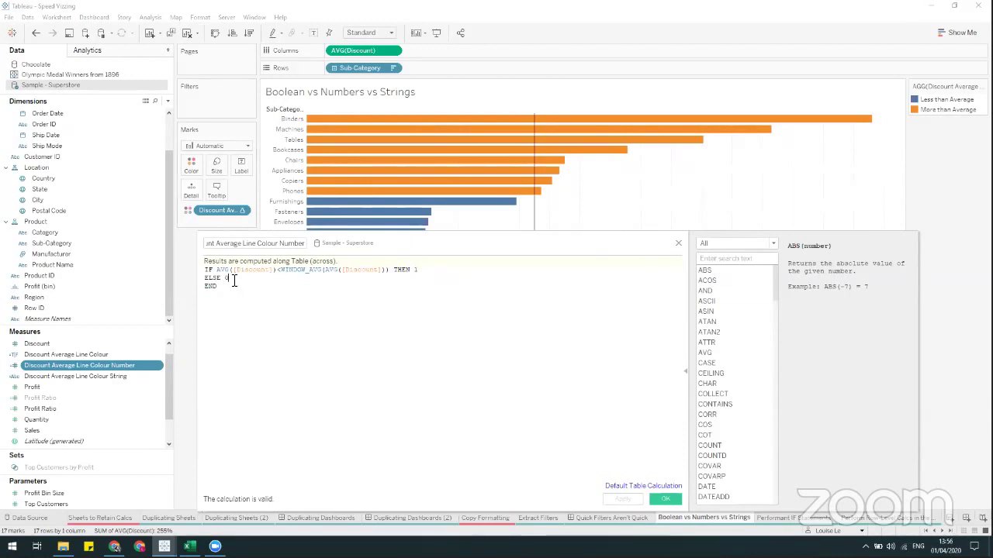
left_click(664, 498)
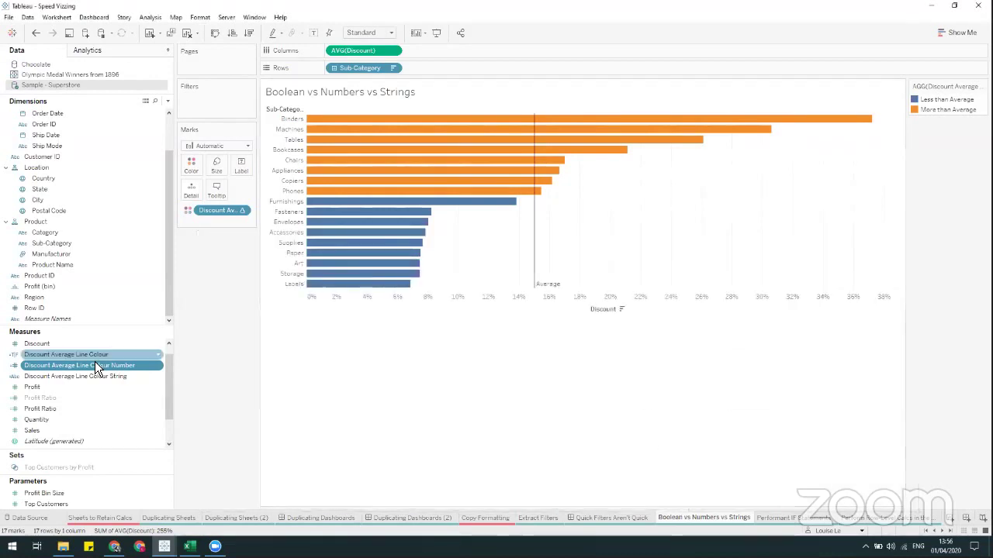
left_click_drag(94, 363, 239, 211)
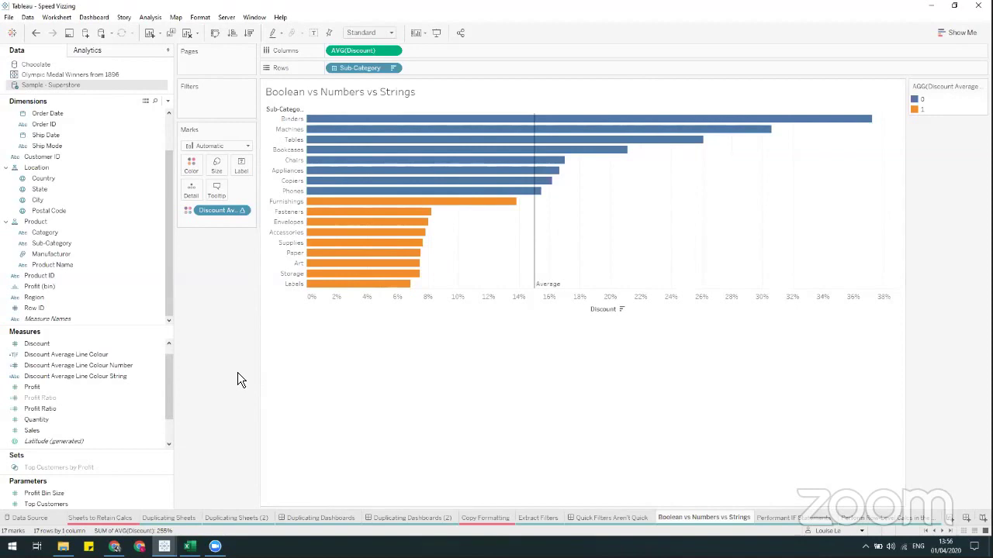
Review the Boolean formula of Discount Average Line Colour and colour the bars by that field
right_click(137, 357)
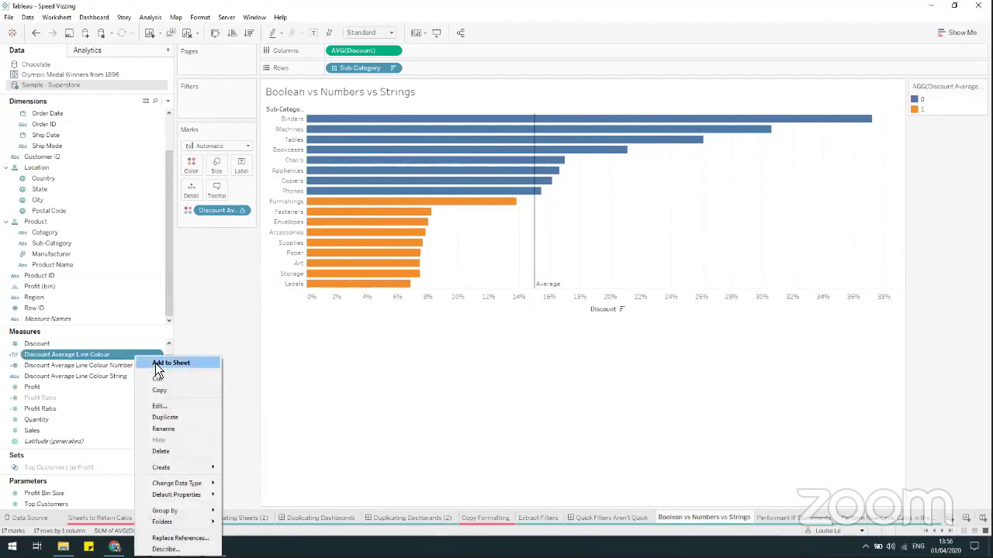
left_click(173, 404)
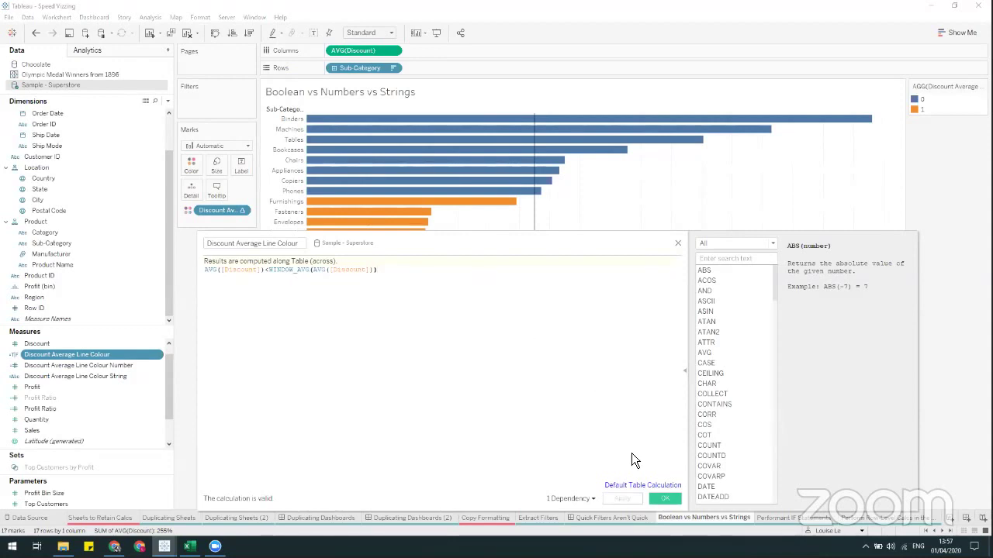
left_click(662, 501)
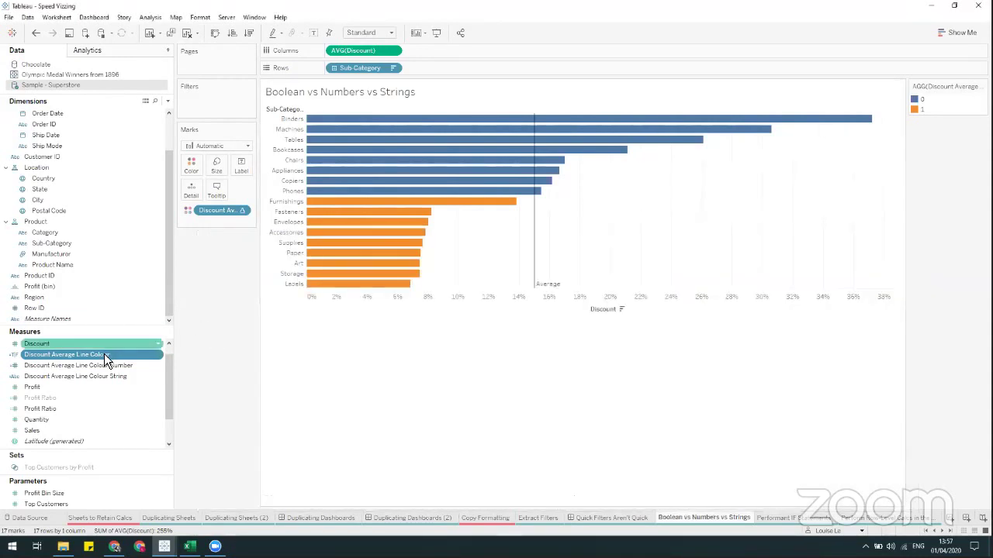
left_click_drag(104, 354, 239, 213)
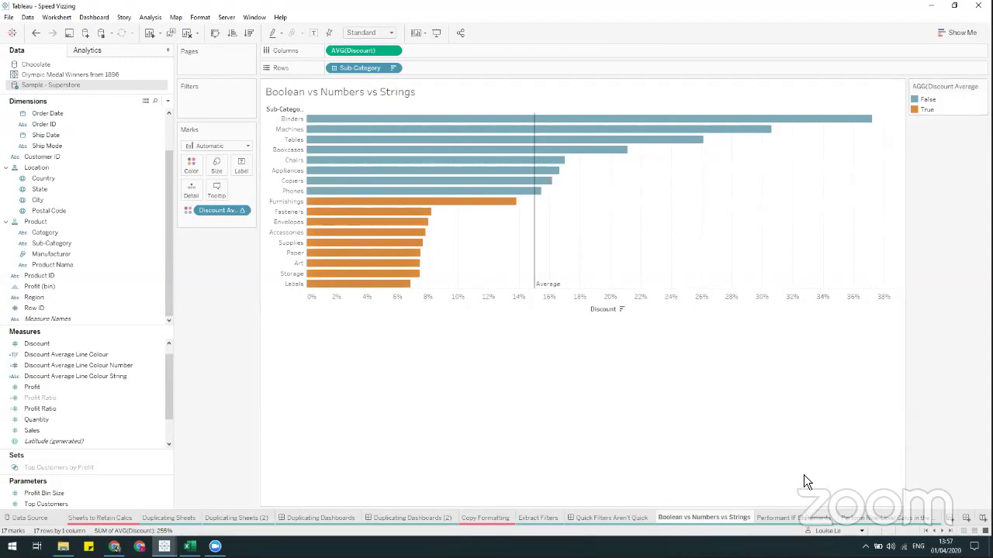
Go to the Performant IF Statements sheet and review the formula of Sport Group Nested IF
key("ctrl+Tab")
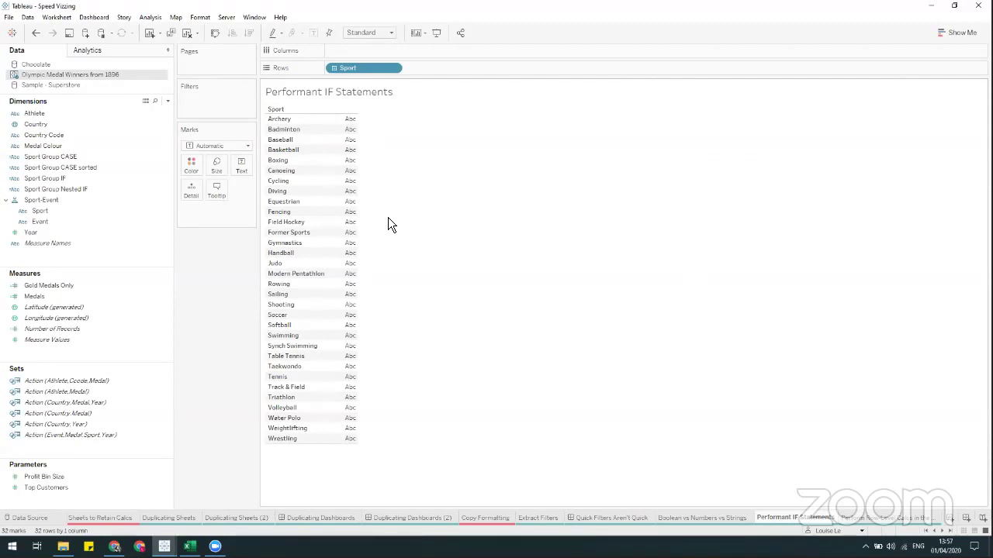
right_click(79, 186)
left_click(104, 247)
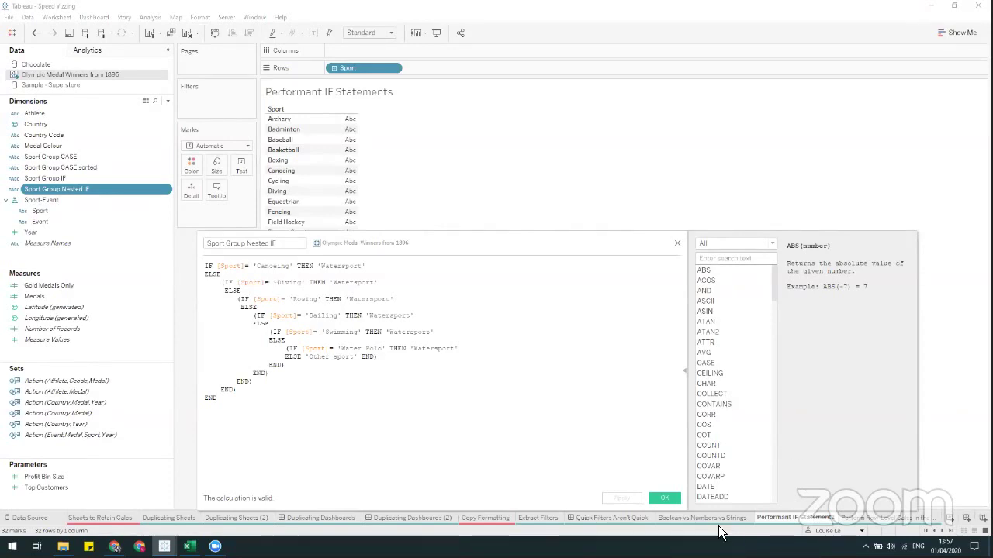
left_click(656, 499)
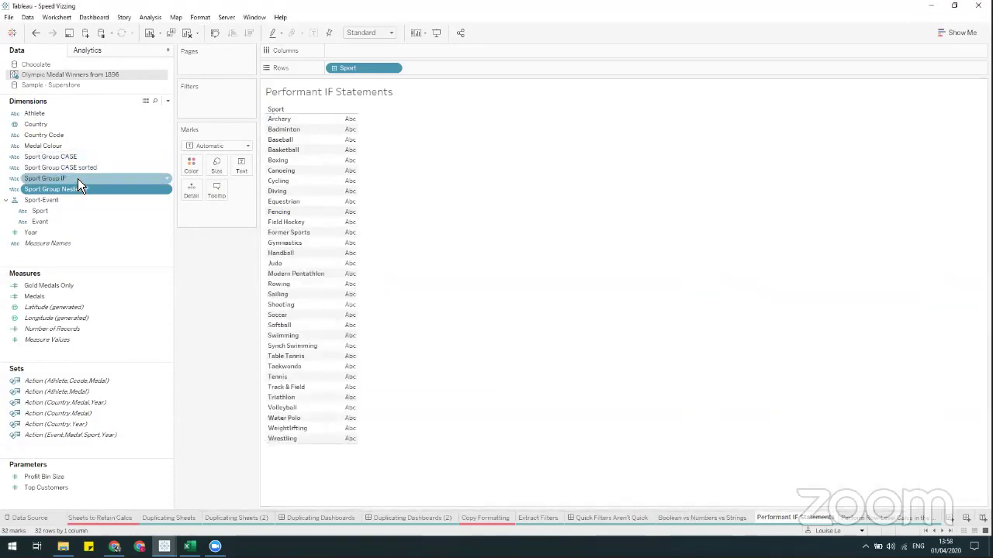
Review the ELSEIF formula of Sport Group IF and add that field to Rows before Sport
right_click(77, 179)
left_click(104, 237)
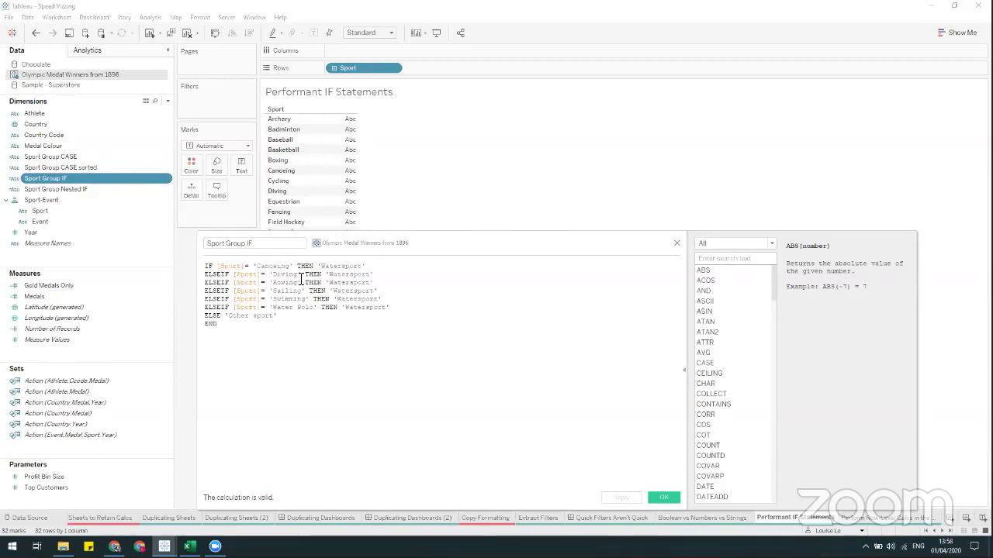
left_click(671, 496)
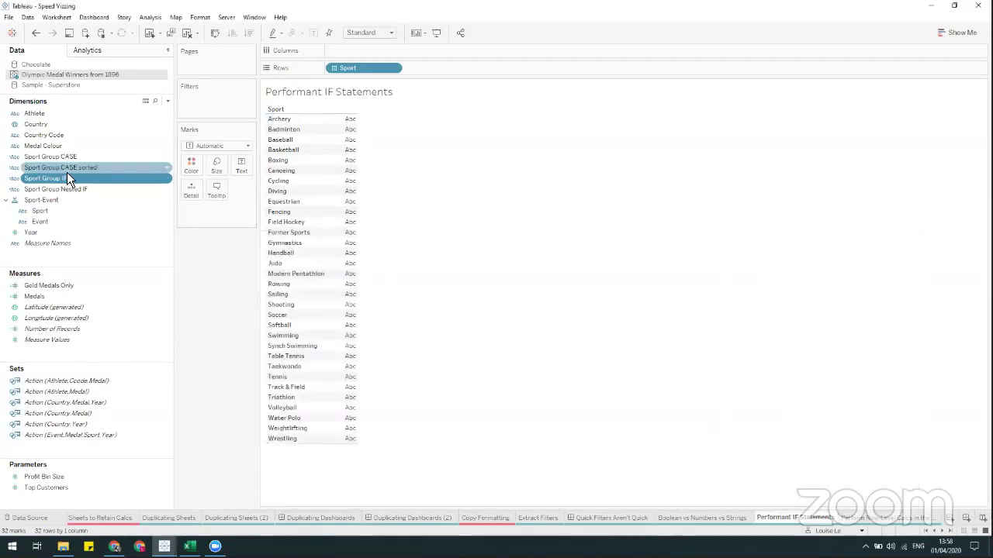
left_click_drag(64, 177, 332, 70)
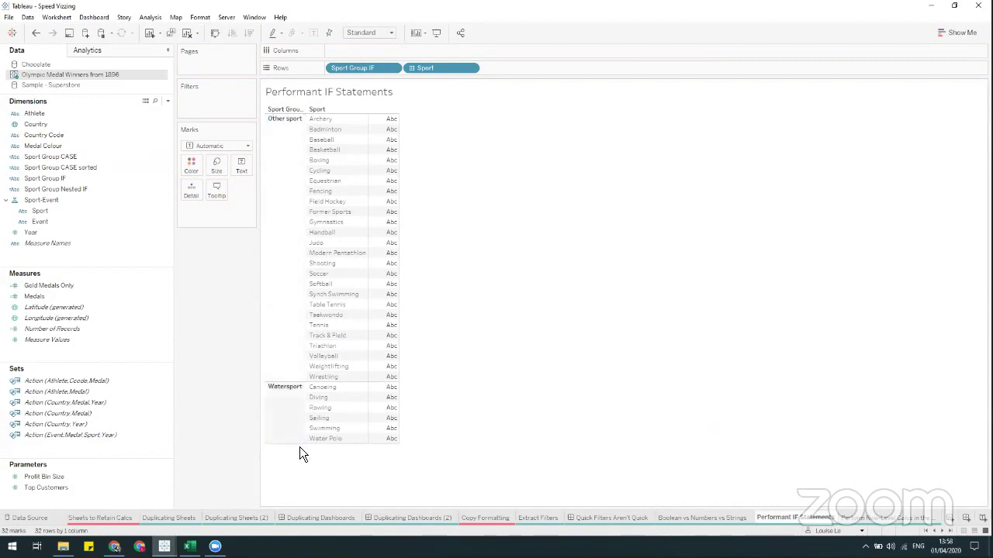
Review the formula of Sport Group CASE, including the Sport field it evaluates
right_click(79, 158)
left_click(118, 219)
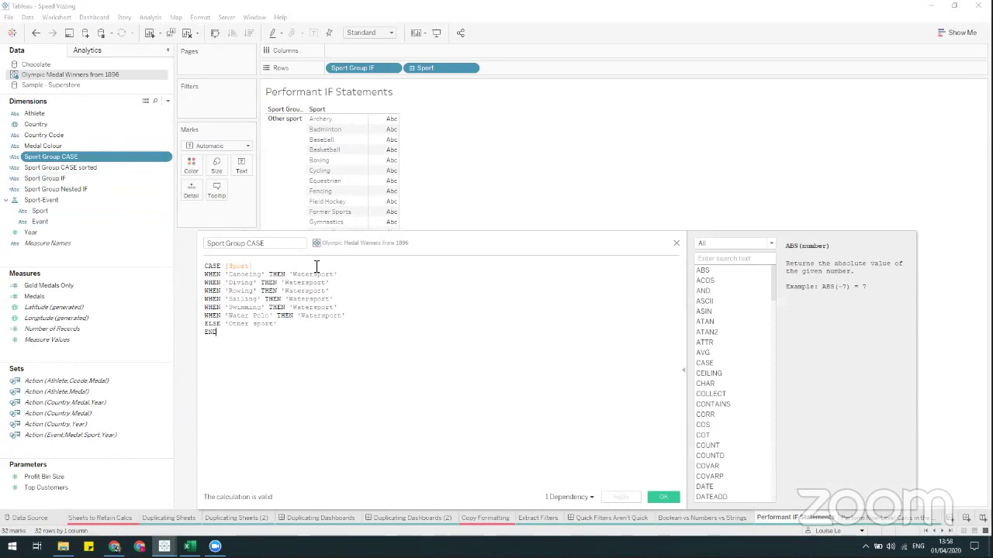
left_click(247, 266)
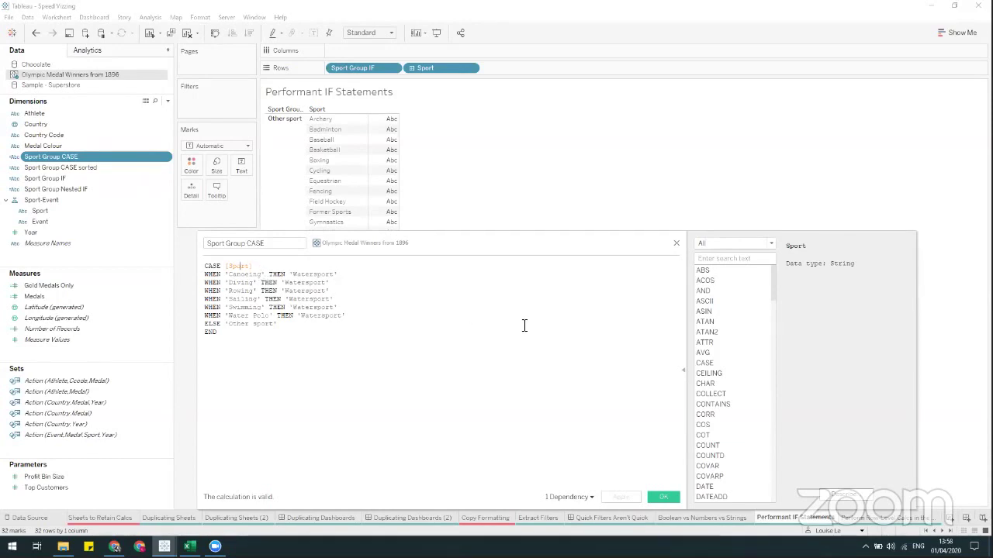
left_click(660, 497)
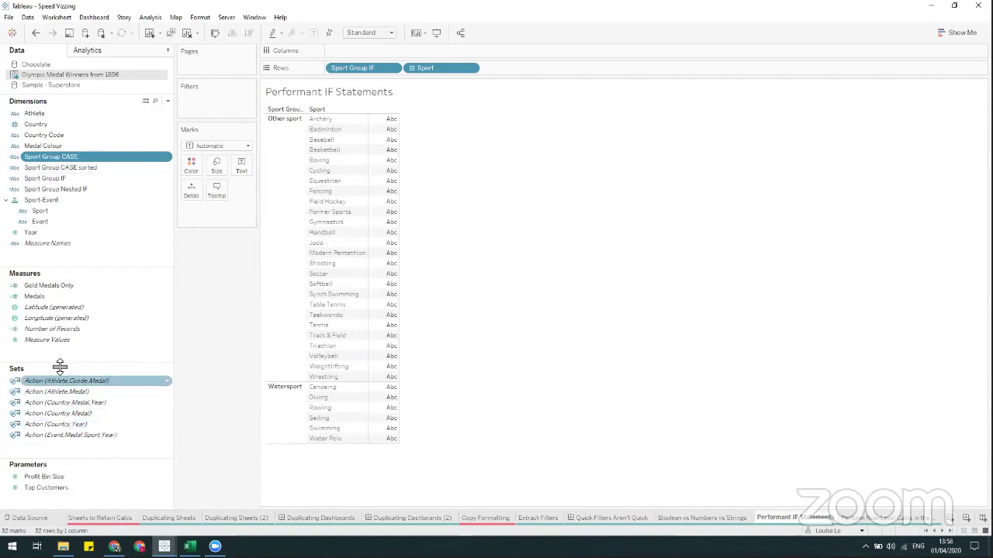
Show Number of Records for each sport in the table and compare the counts with the WHEN order in Sport Group CASE sorted
left_click_drag(52, 329, 387, 288)
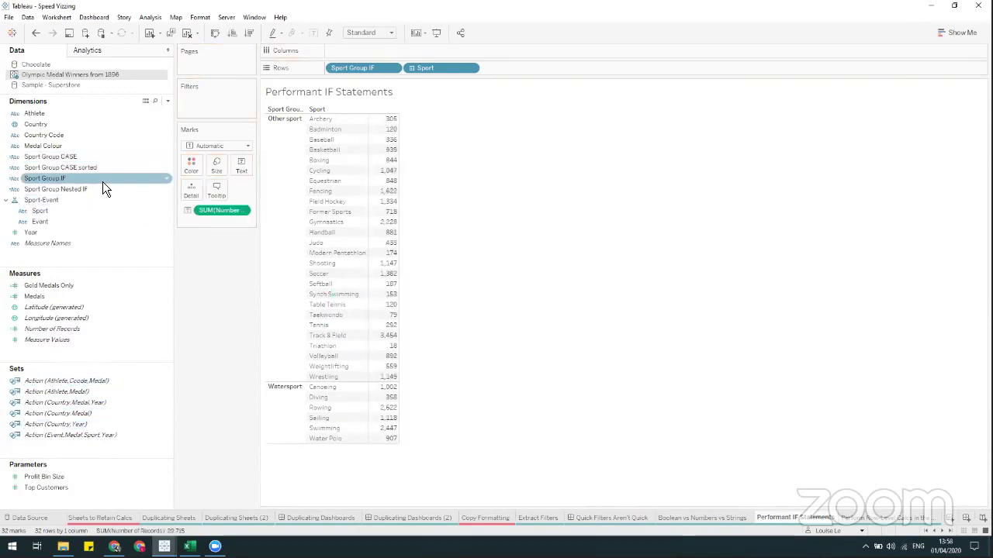
right_click(88, 172)
left_click(124, 235)
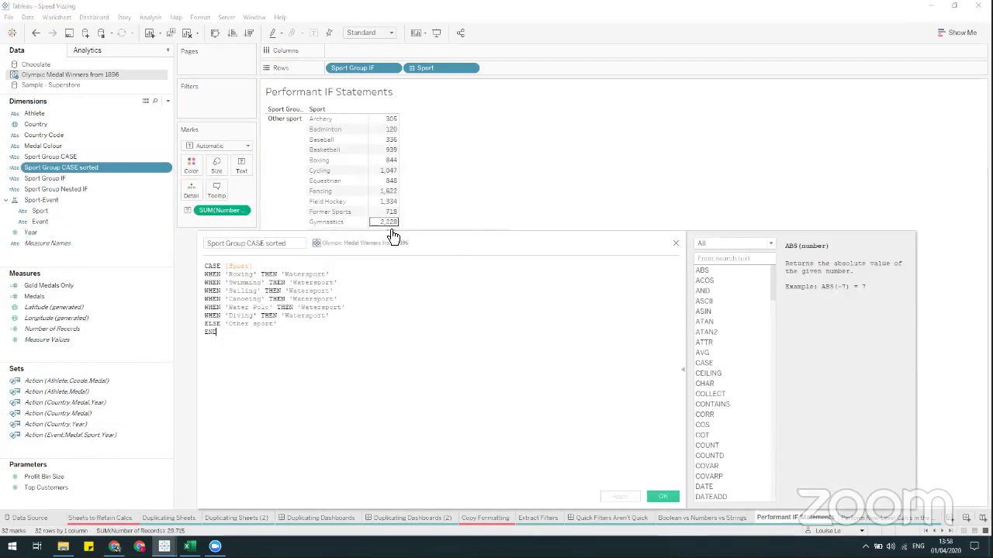
left_click_drag(393, 235, 614, 179)
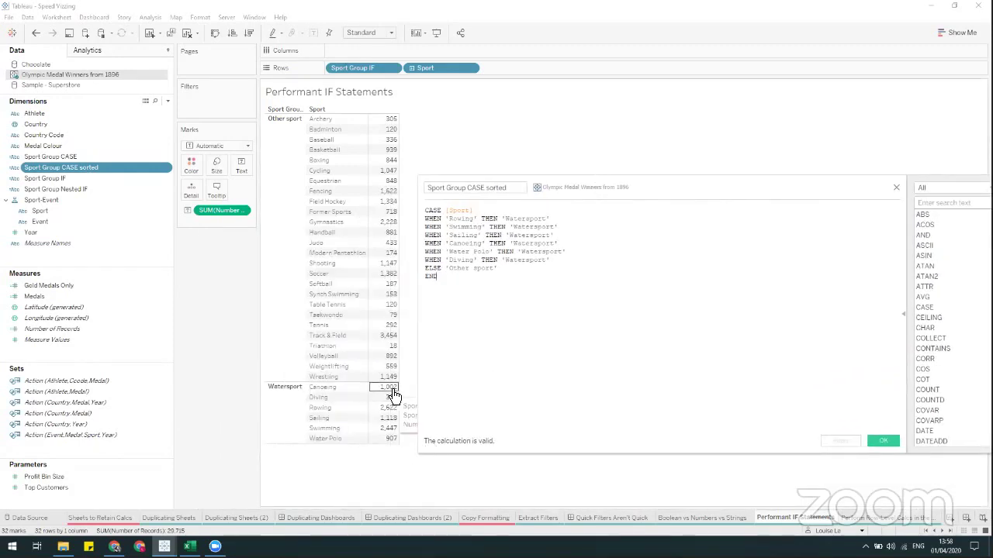
mouse_move(399, 423)
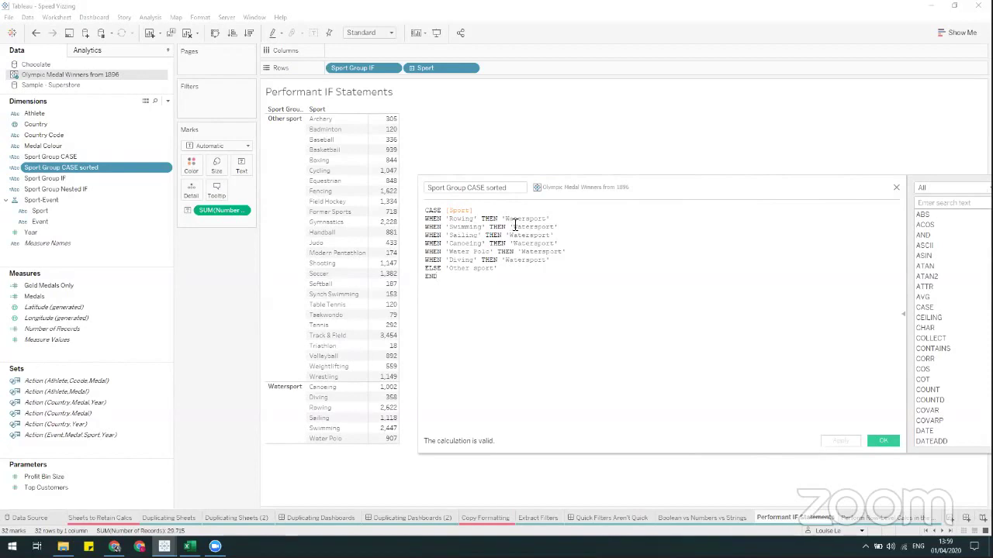
left_click(884, 441)
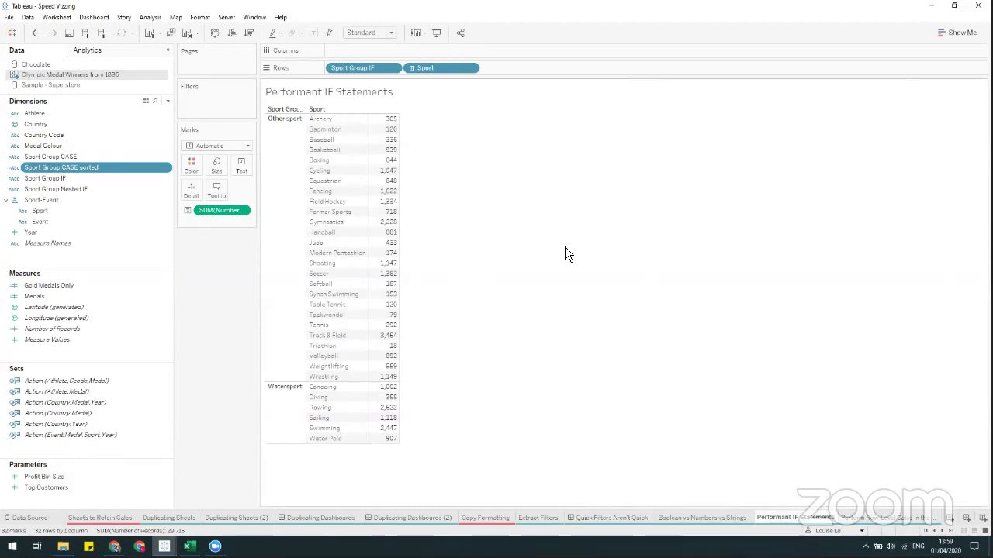
Go to the Perform Row-Level Calcs in the Database sheet and review the formula of Sport Group CASE sorted
left_click(851, 518)
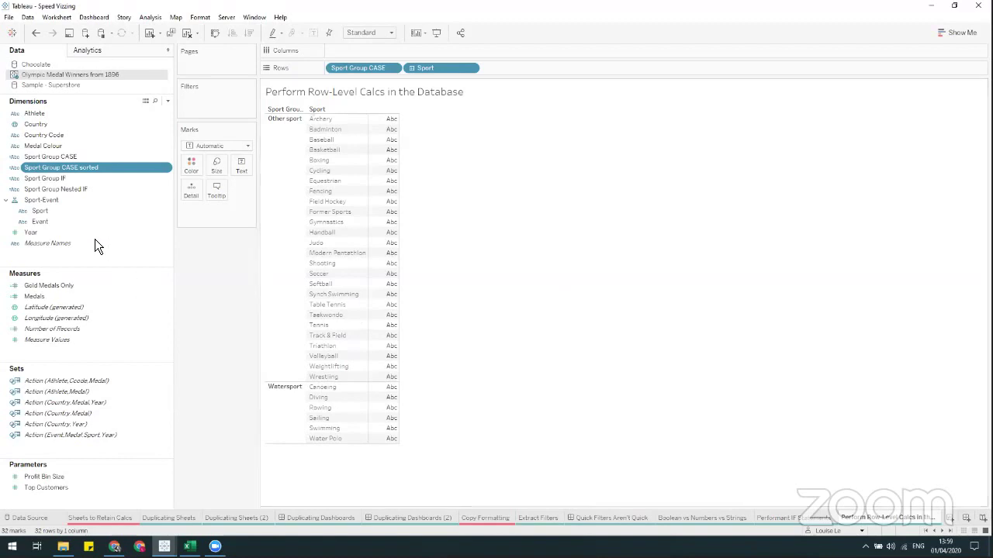
right_click(95, 168)
left_click(135, 226)
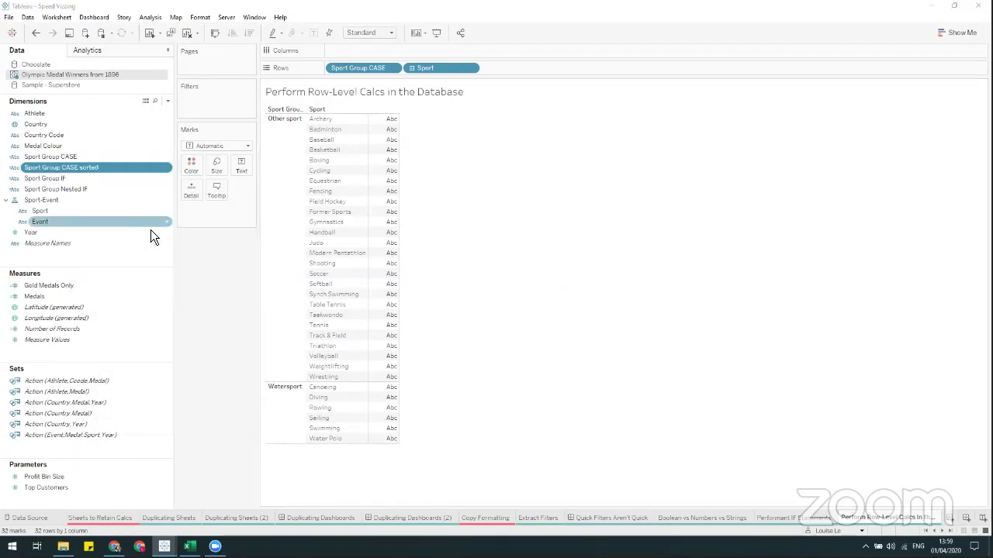
left_click_drag(474, 190, 620, 207)
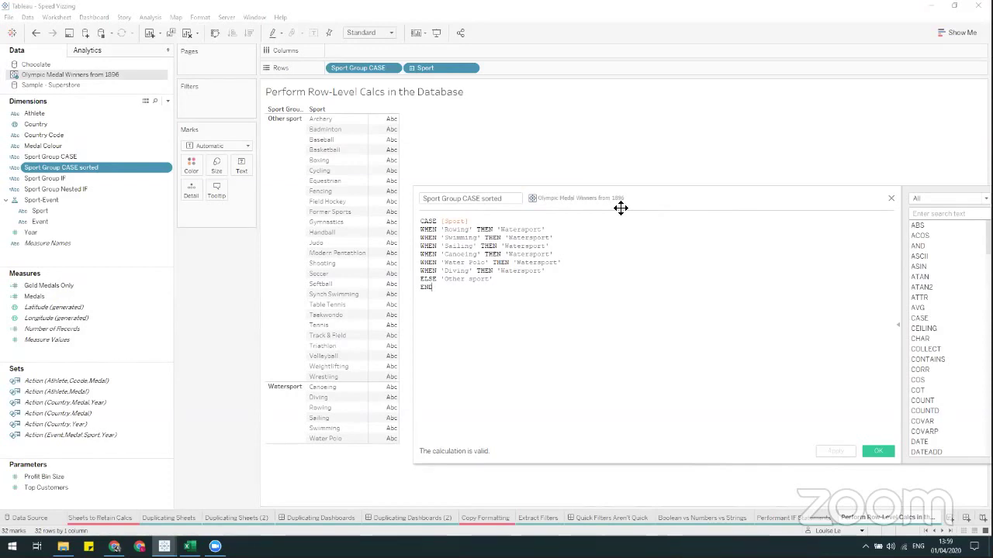
left_click(891, 201)
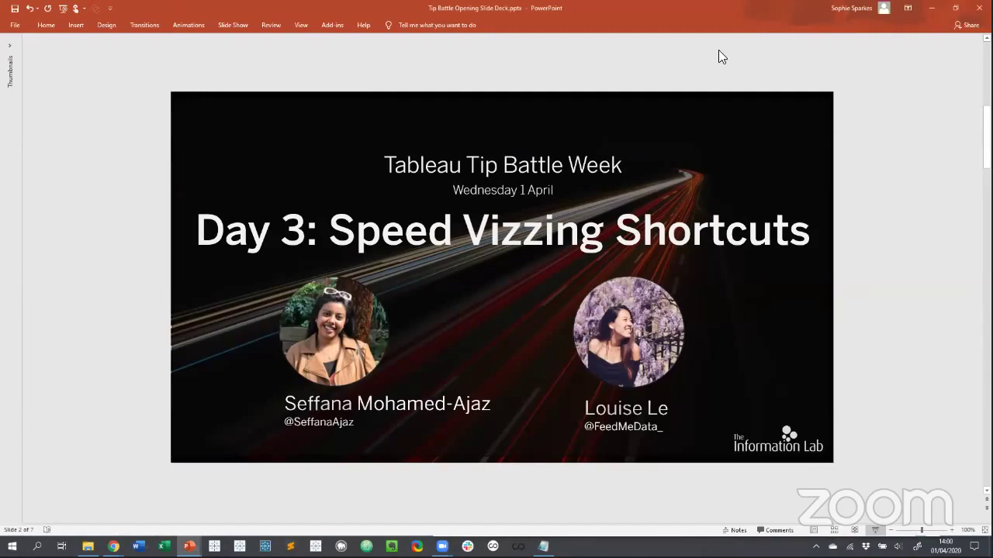
In PowerPoint, start the slide show from the Day 3: Speed Vizzing Shortcuts slide and advance to the Day 4: Tableau Prep slide
key("shift+F5")
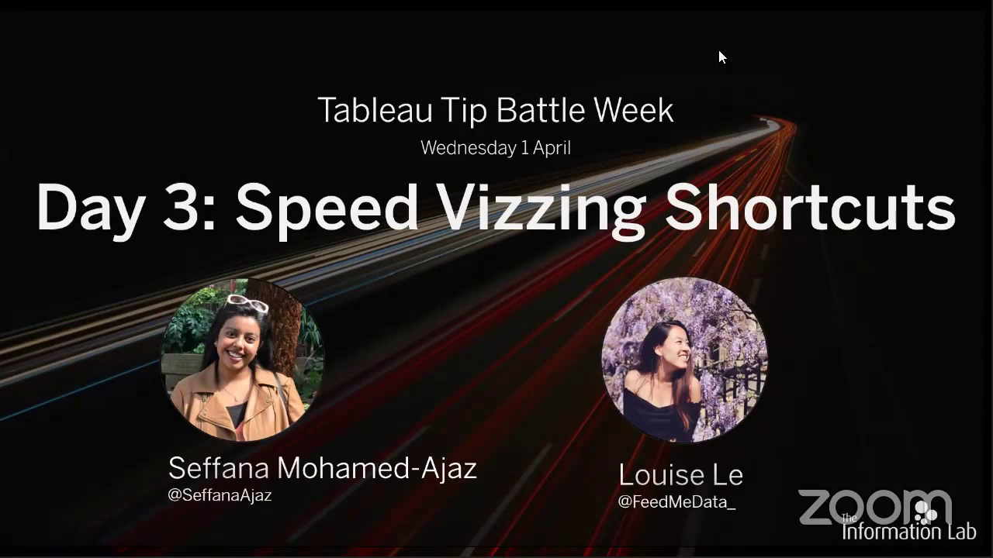
key("Right")
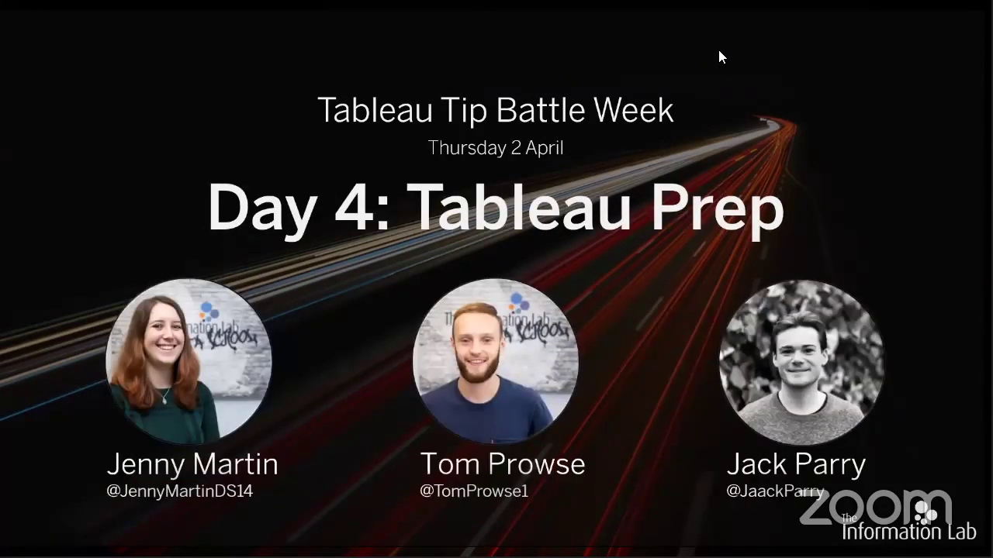